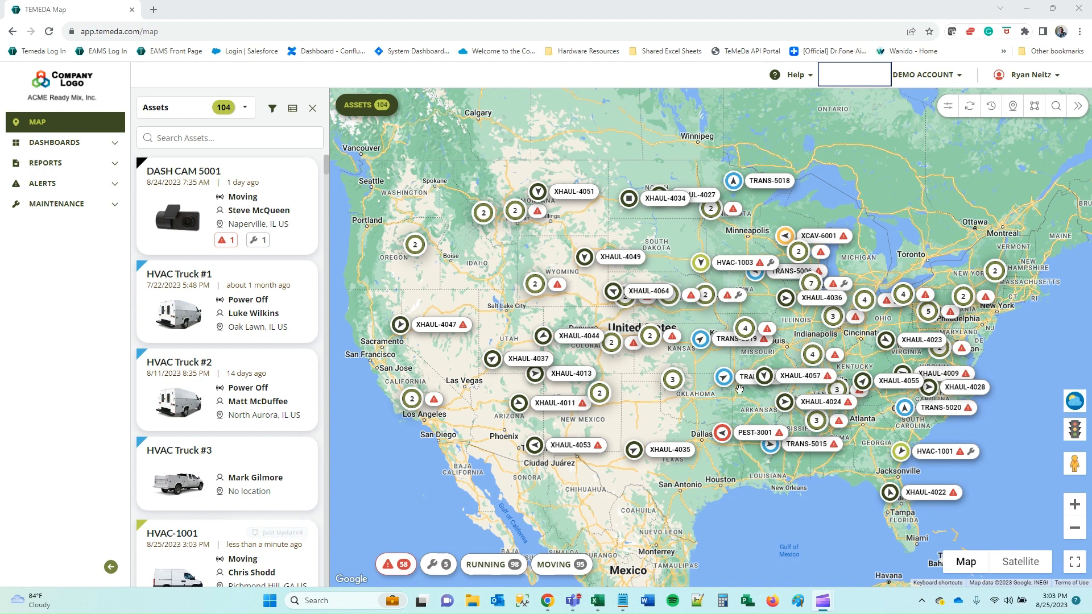
Zoom into the Missouri asset cluster, reset the map, then search 4007 and a driver name and clear it.
{"action": "left_click", "coordinate": [746, 330]}
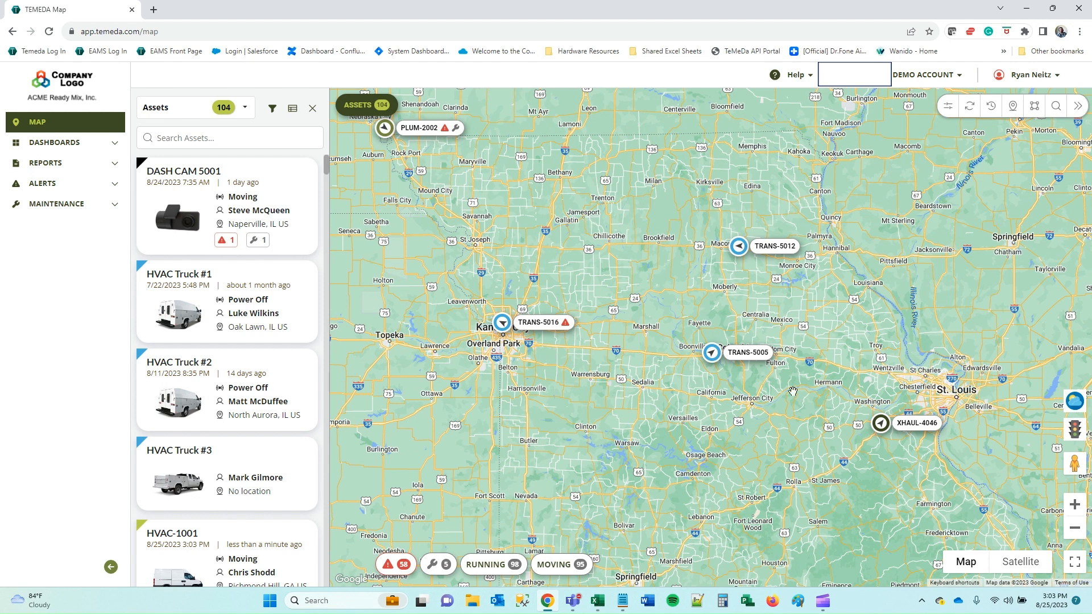
{"action": "left_click", "coordinate": [970, 110]}
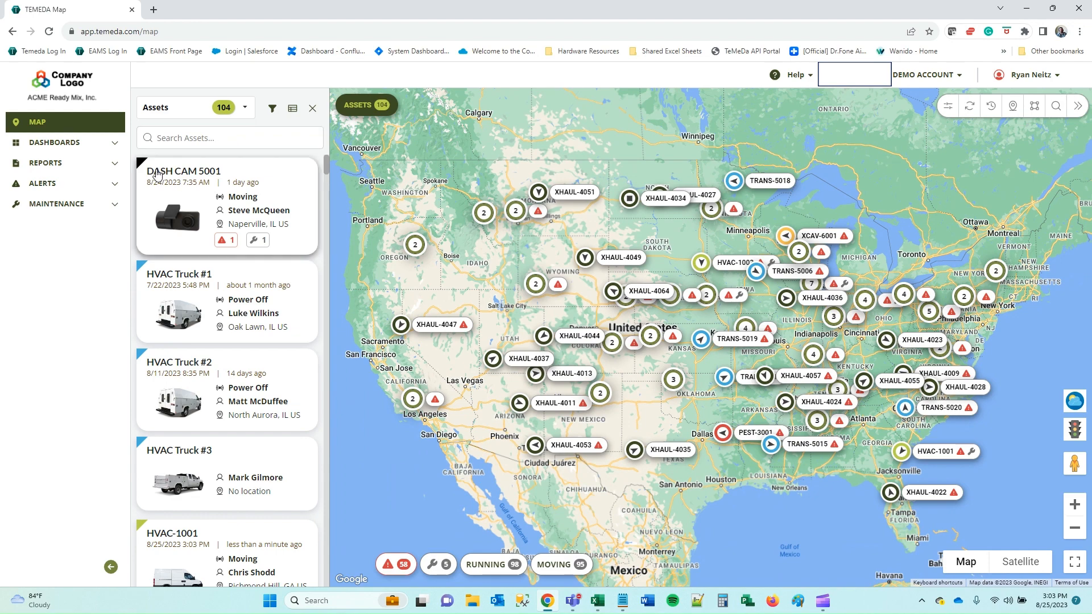
{"action": "type", "text": "4007"}
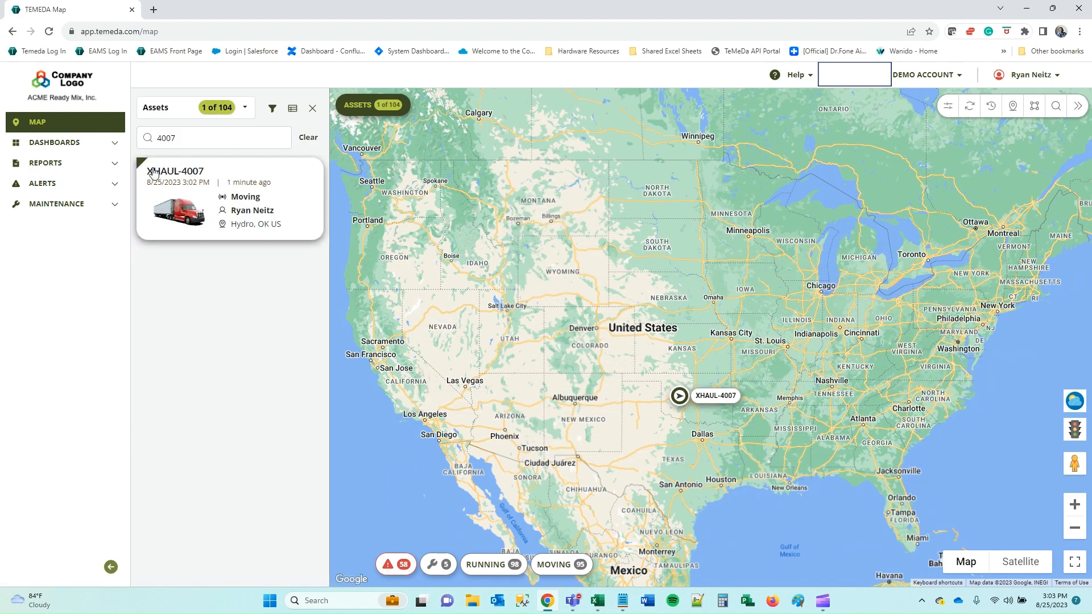
{"action": "key", "text": "BackSpace"}
{"action": "key", "text": "BackSpace"}
{"action": "key", "text": "BackSpace"}
{"action": "key", "text": "BackSpace"}
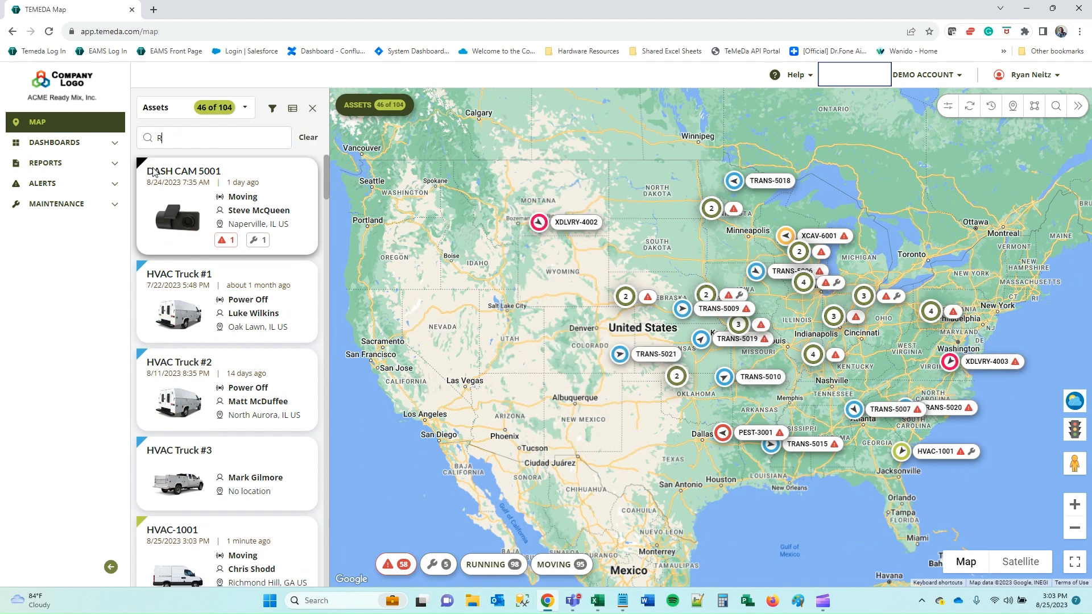
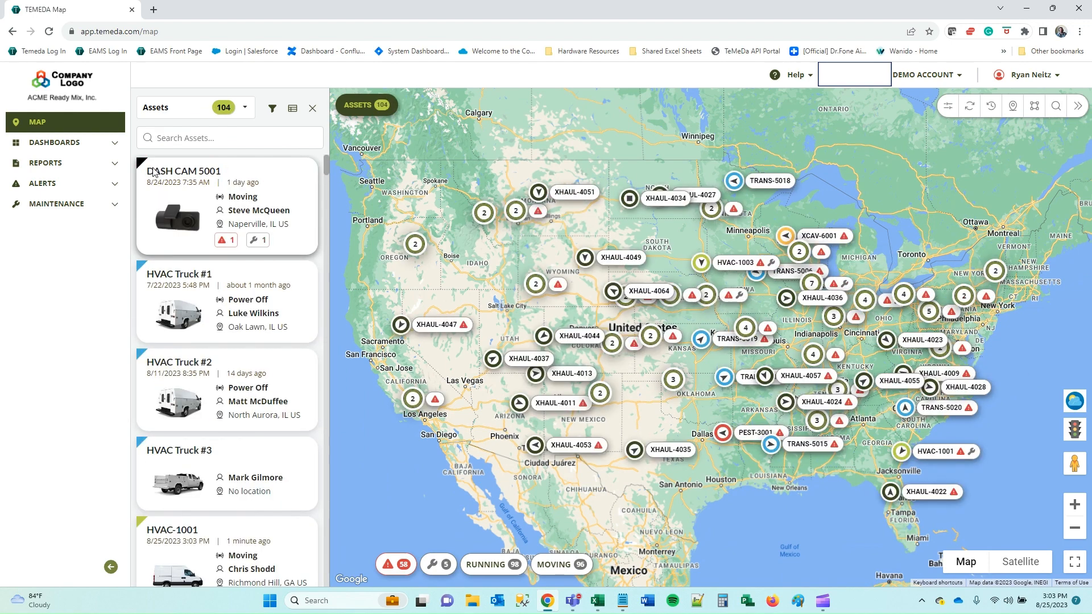
Set the name filter to Copy/Paste Text and copy TRANS-5001 to TRANS-5005 from Sample List cells A1:A5.
{"action": "left_click", "coordinate": [273, 112]}
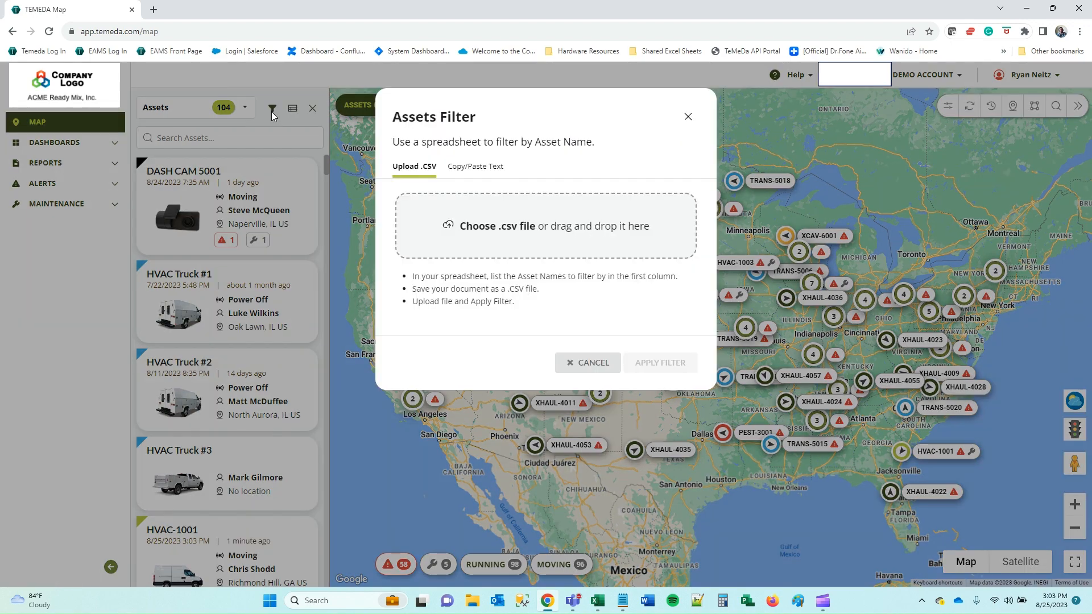
{"action": "left_click", "coordinate": [470, 165]}
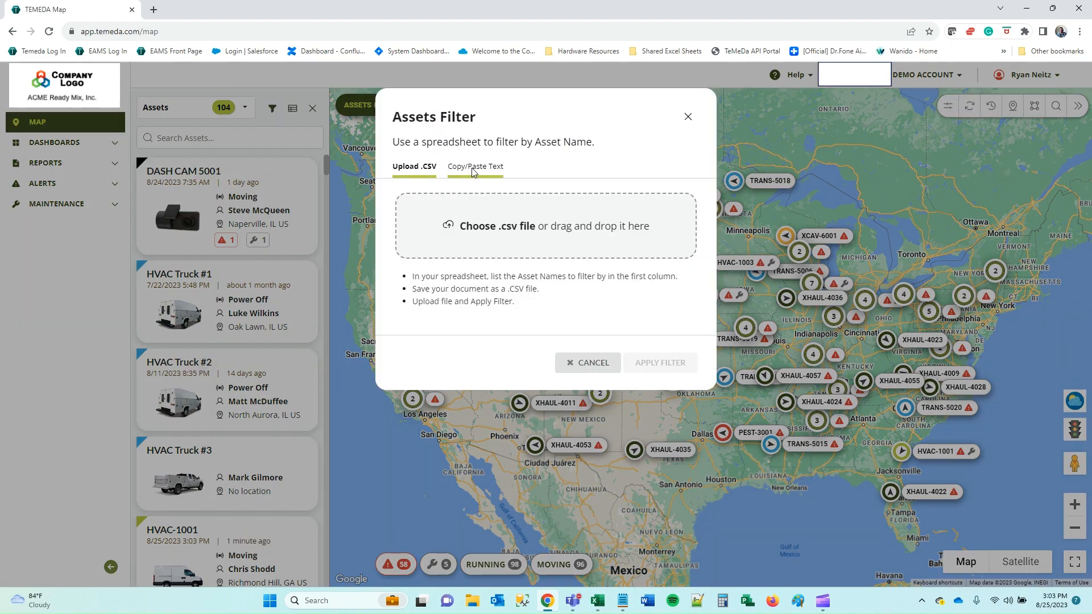
{"action": "left_click", "coordinate": [597, 601]}
{"action": "left_click_drag", "start_coordinate": [28, 147], "coordinate": [28, 187]}
{"action": "key", "text": "ctrl+c"}
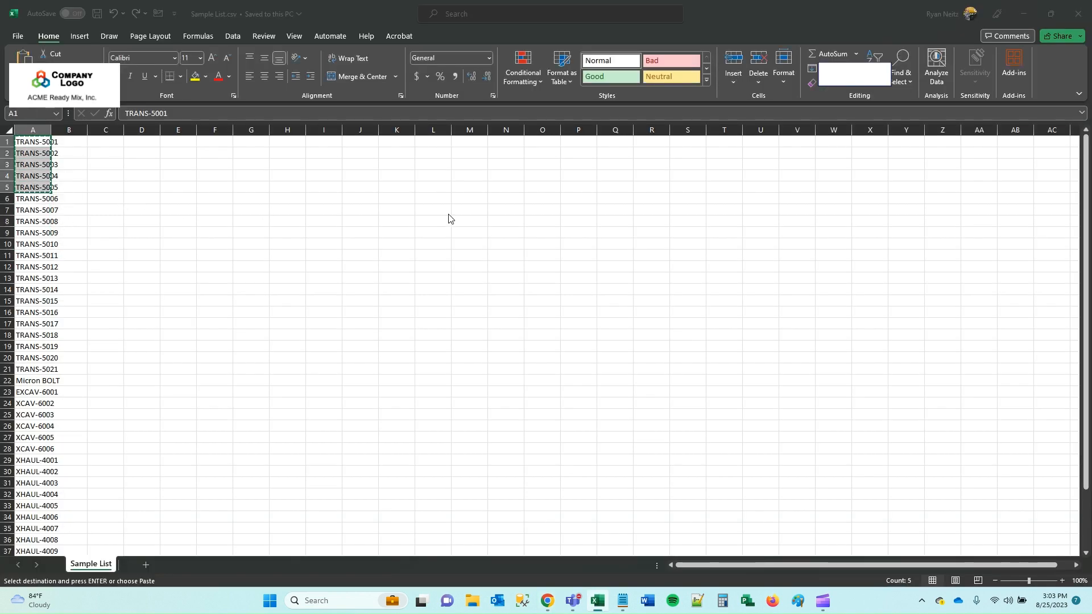
{"action": "key", "text": "alt+Tab"}
Paste the five TRANS asset names, apply the filter, review the five assets, then remove the filter.
{"action": "left_click", "coordinate": [453, 212]}
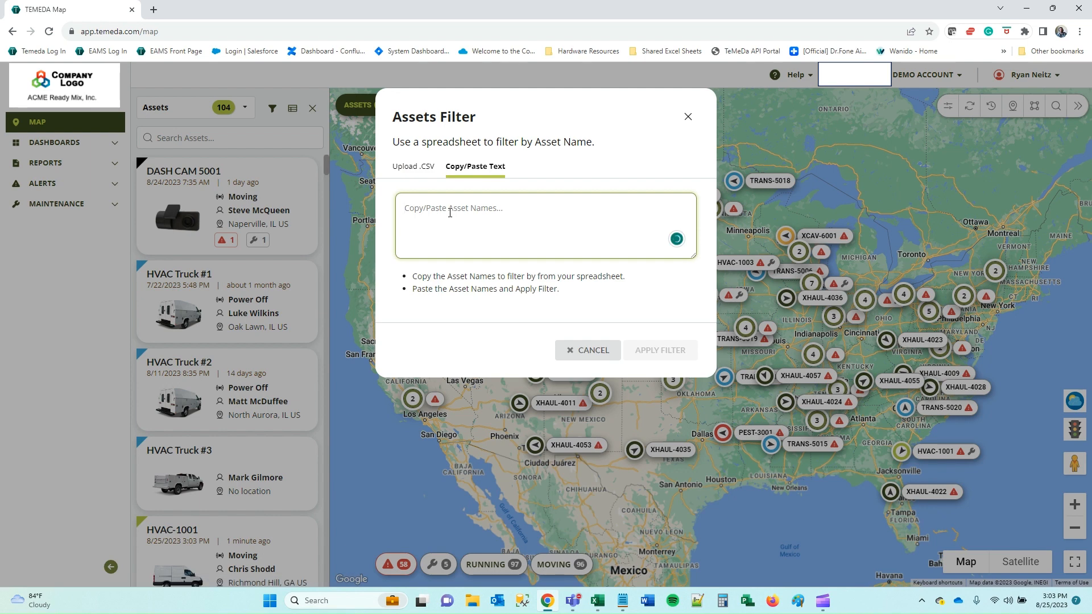
{"action": "key", "text": "ctrl+v"}
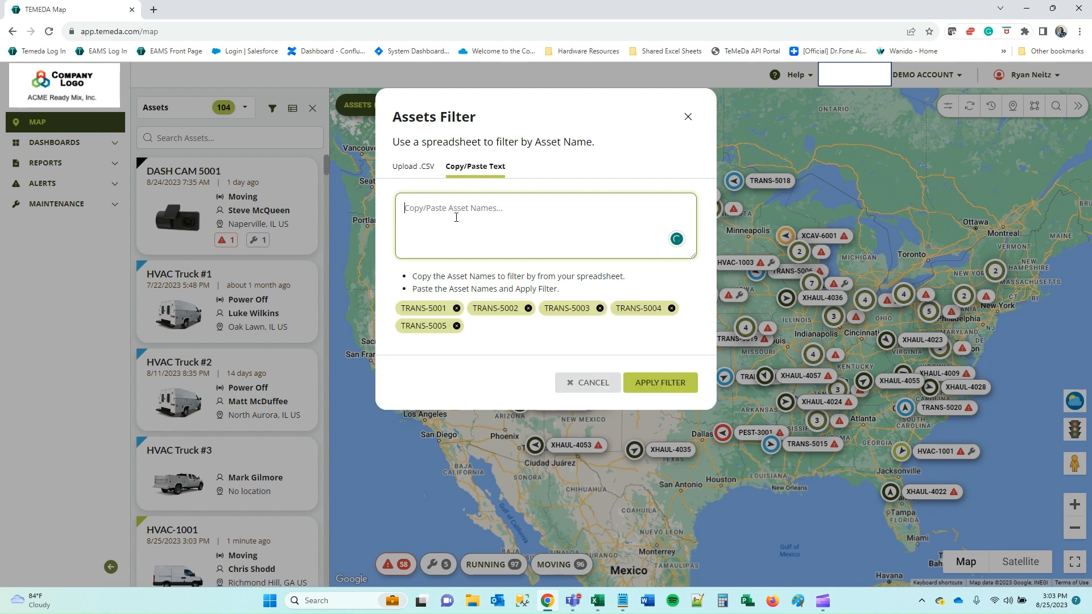
{"action": "left_click", "coordinate": [677, 389]}
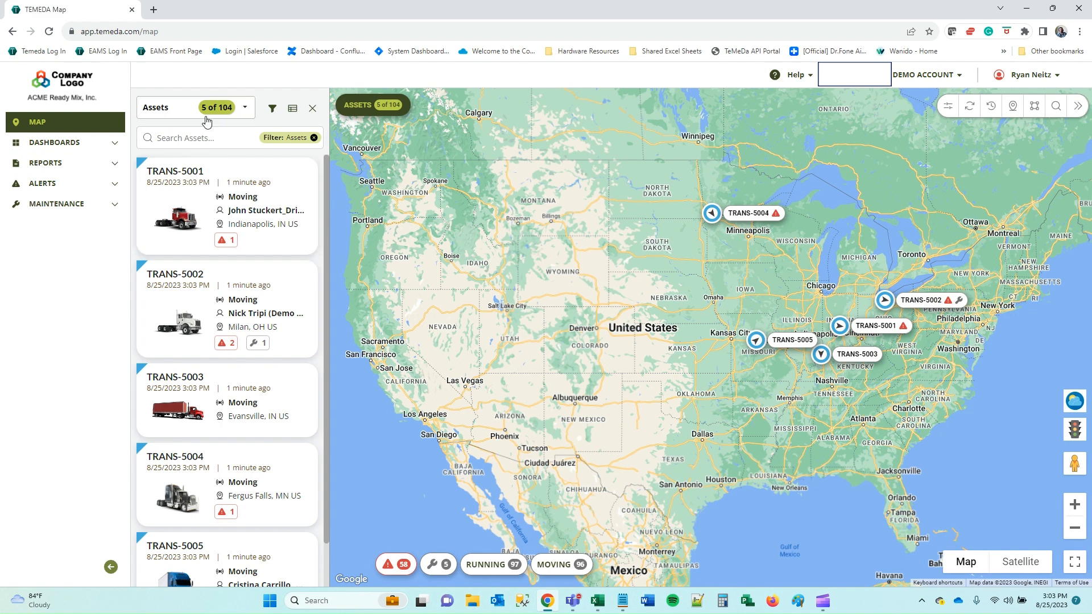
{"action": "scroll", "coordinate": [231, 329], "scroll_direction": "down", "scroll_amount": 1}
{"action": "scroll", "coordinate": [230, 327], "scroll_direction": "up", "scroll_amount": 1}
{"action": "left_click", "coordinate": [314, 138]}
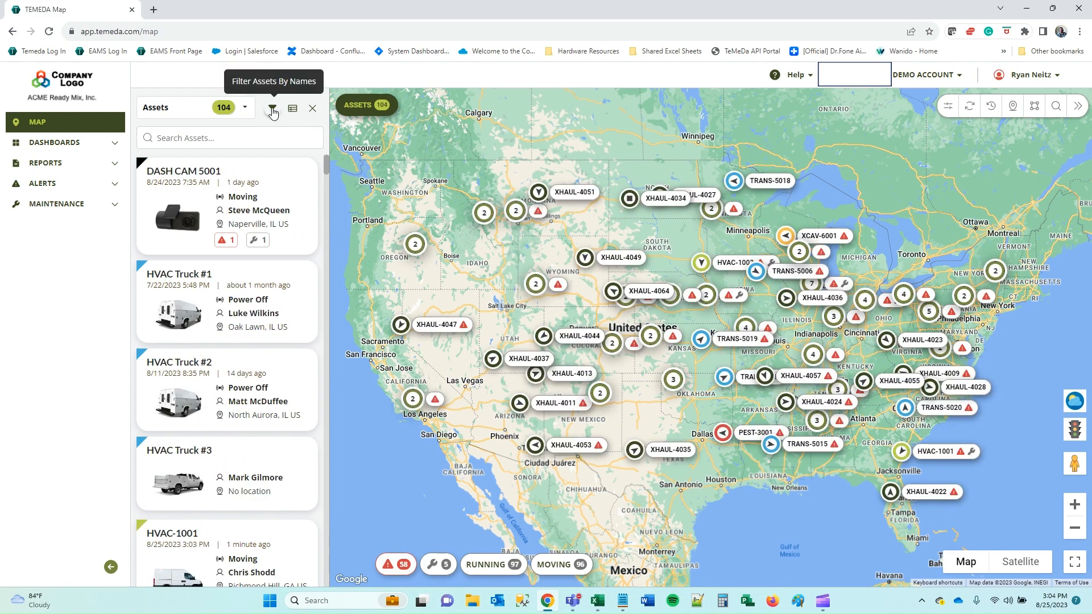
Upload Sample List.csv as the asset name list, remove the blank entry, and apply the filter.
{"action": "left_click", "coordinate": [273, 109]}
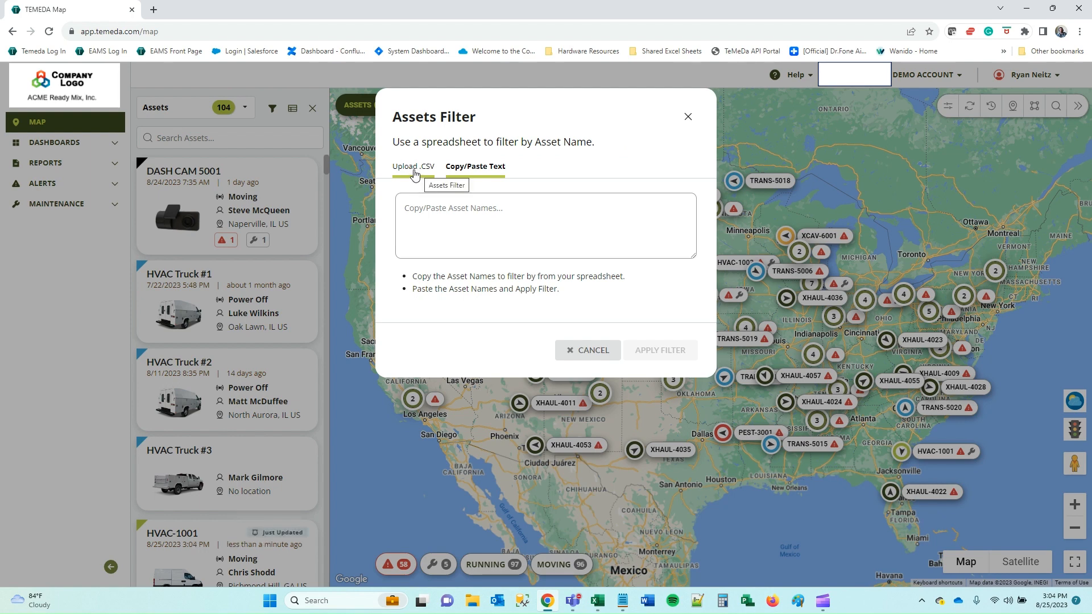
{"action": "left_click", "coordinate": [414, 173]}
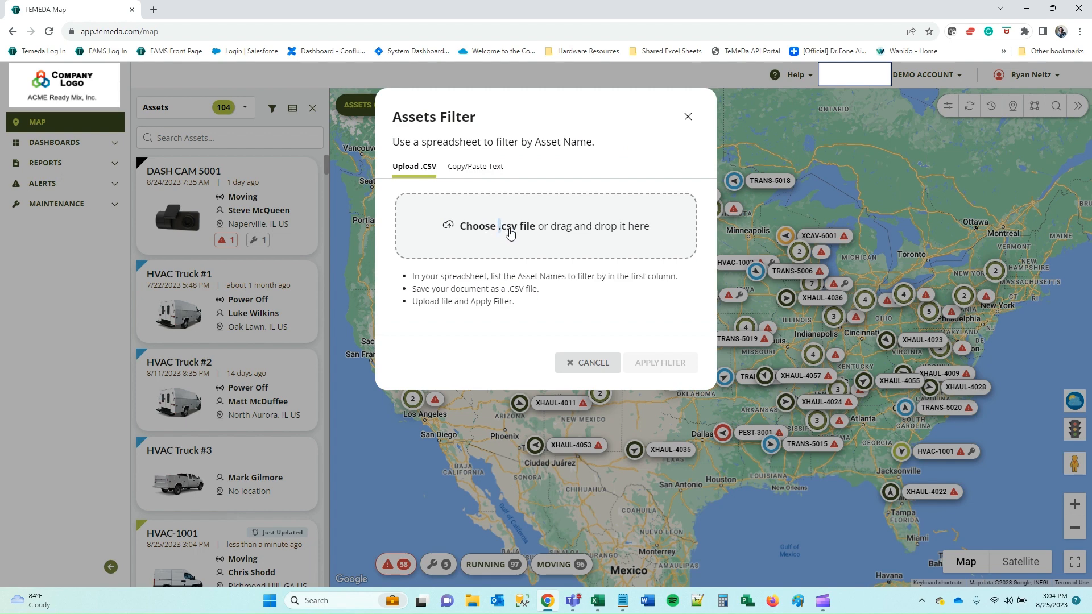
{"action": "left_click", "coordinate": [566, 232]}
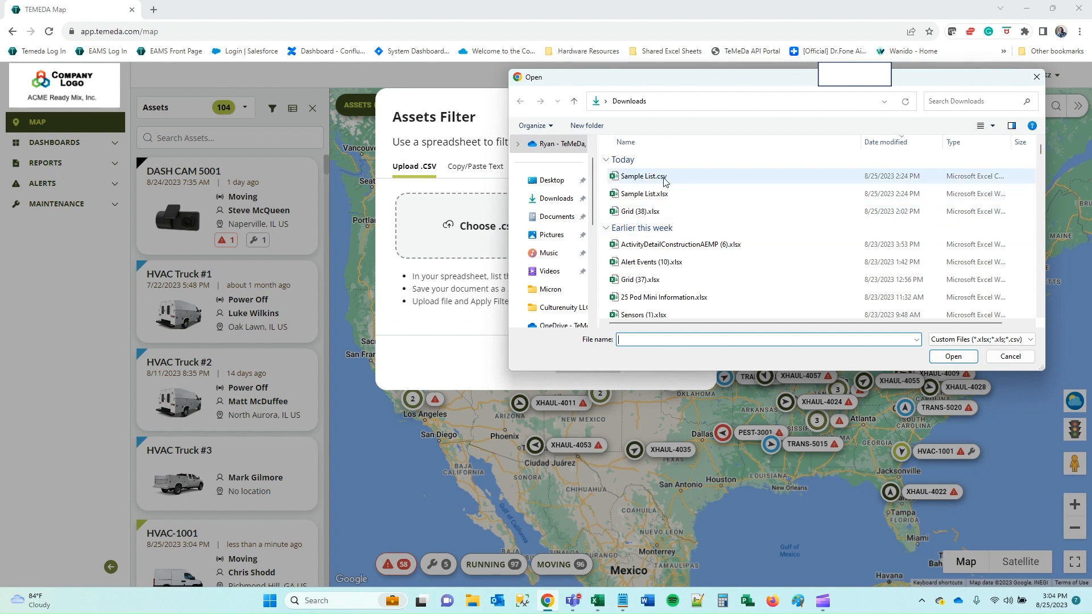
{"action": "double_click", "coordinate": [644, 176]}
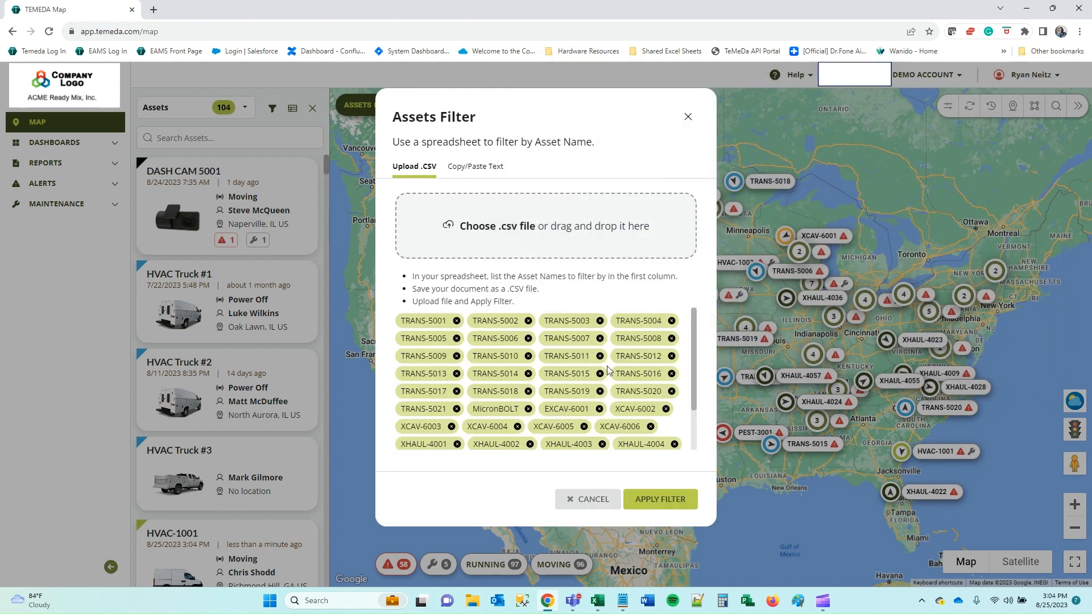
{"action": "scroll", "coordinate": [608, 370], "scroll_direction": "down", "scroll_amount": 1}
{"action": "scroll", "coordinate": [580, 392], "scroll_direction": "up", "scroll_amount": 1}
{"action": "scroll", "coordinate": [580, 405], "scroll_direction": "down", "scroll_amount": 1}
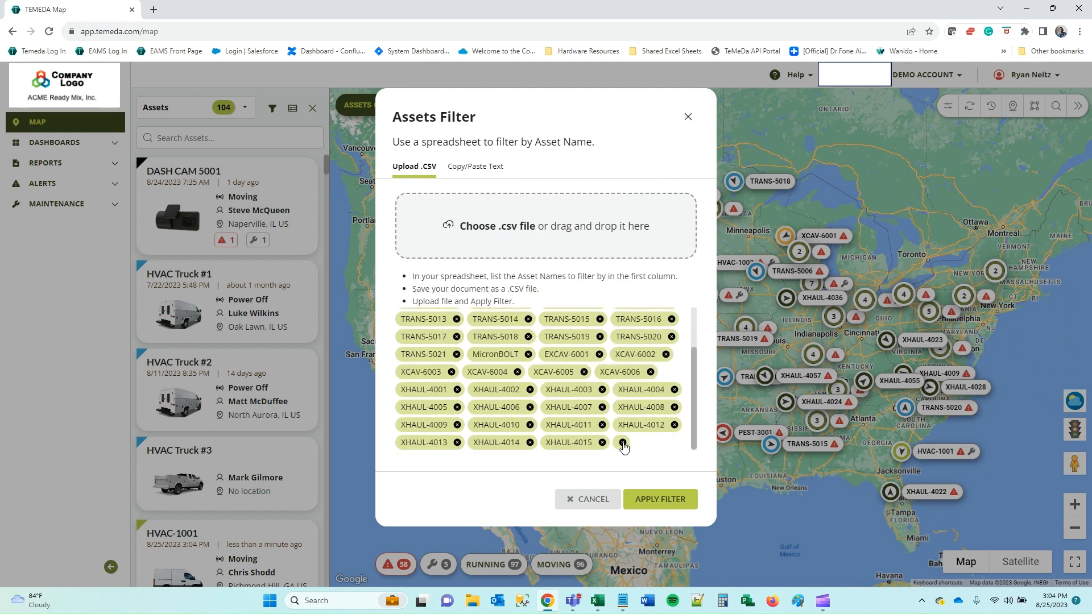
{"action": "left_click", "coordinate": [623, 442]}
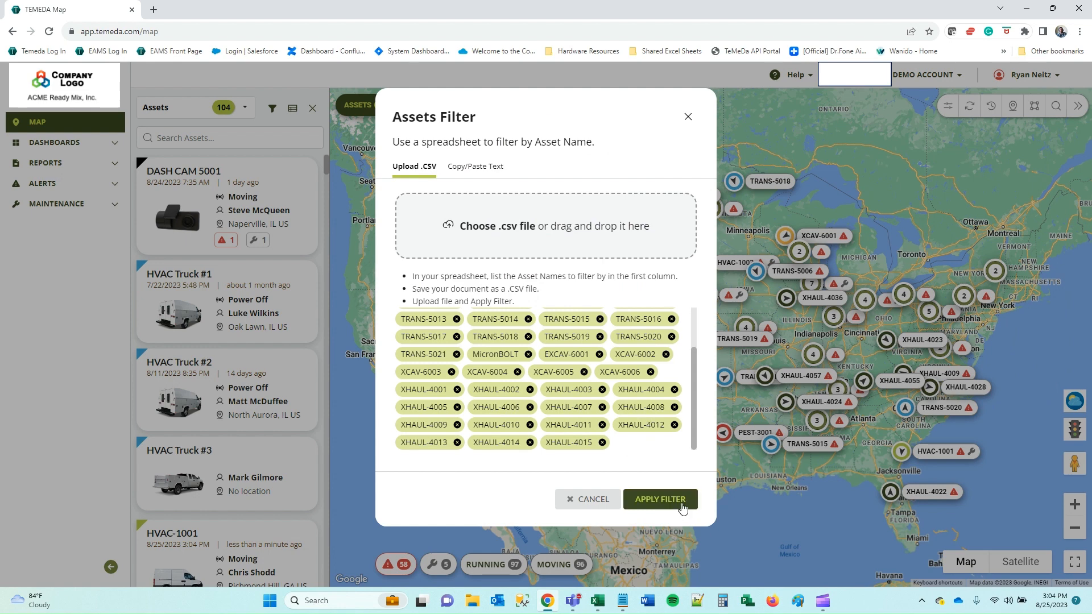
{"action": "left_click", "coordinate": [660, 500]}
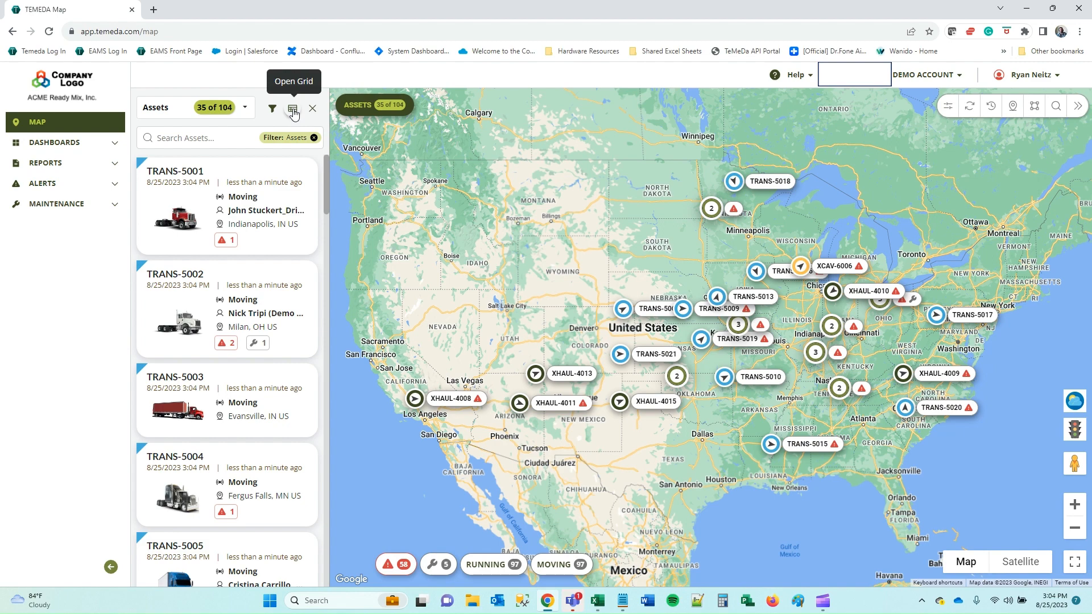
{"action": "left_click", "coordinate": [293, 110]}
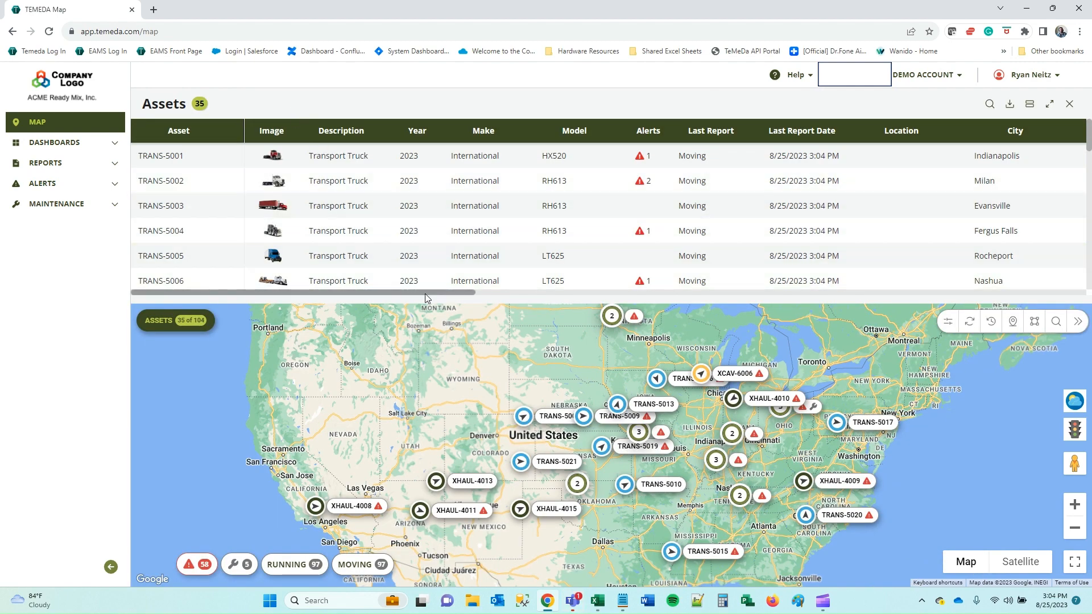
{"action": "left_click_drag", "start_coordinate": [425, 294], "coordinate": [391, 290]}
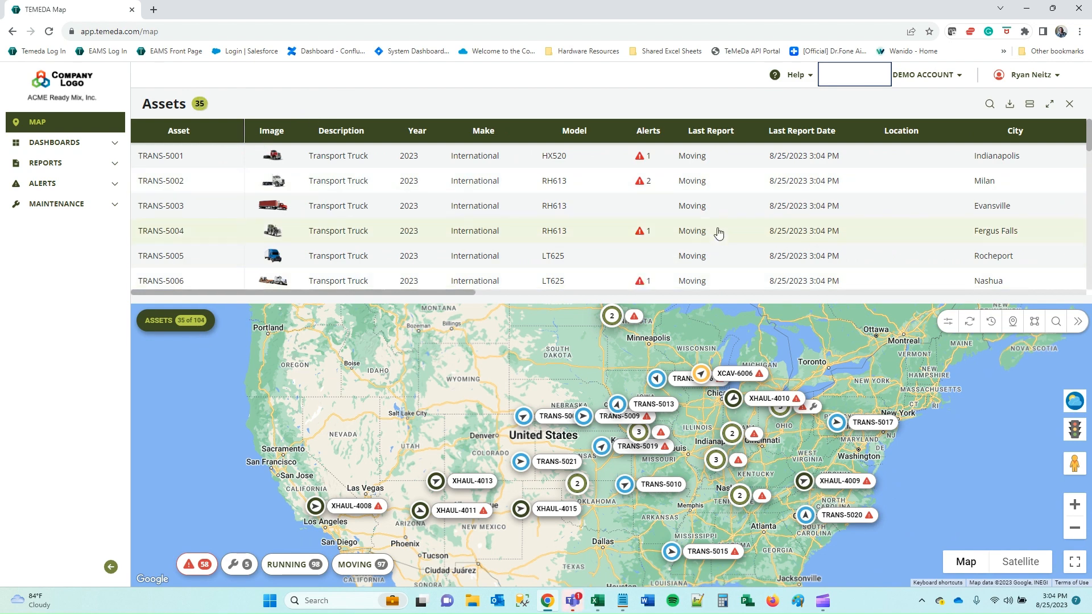
{"action": "left_click", "coordinate": [197, 323]}
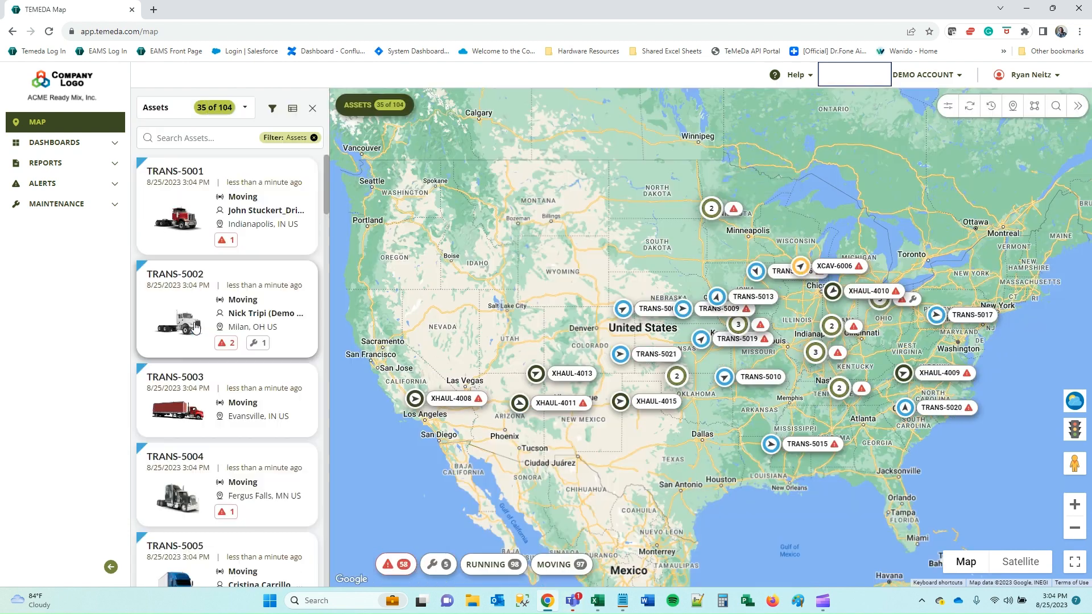
Clear the asset filter, switch the side panel to Groups, and toggle HVAC Group on and off.
{"action": "left_click", "coordinate": [314, 137]}
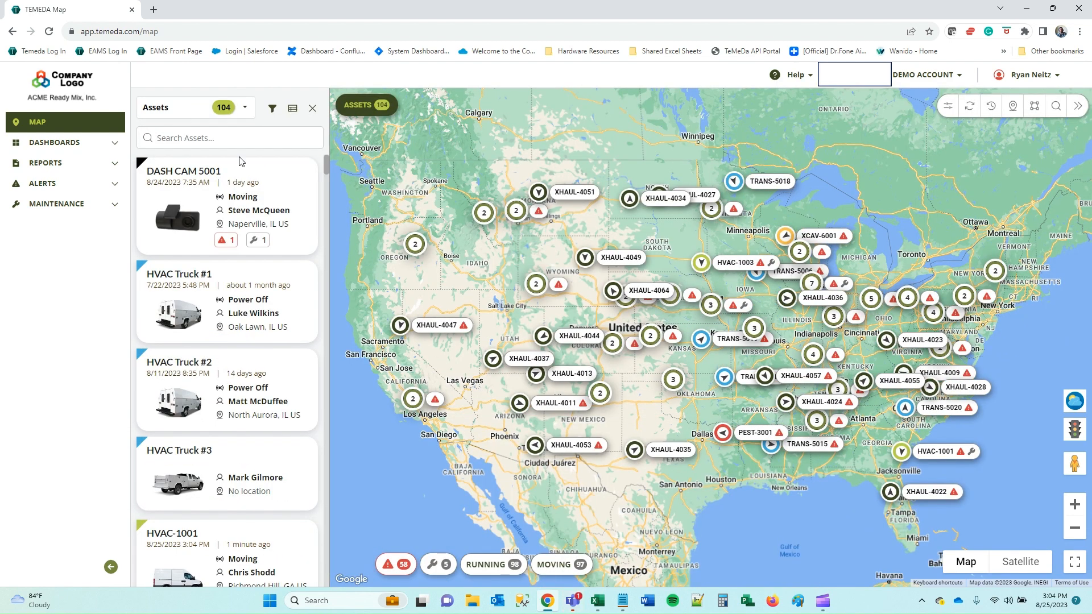
{"action": "scroll", "coordinate": [239, 273], "scroll_direction": "down", "scroll_amount": 1}
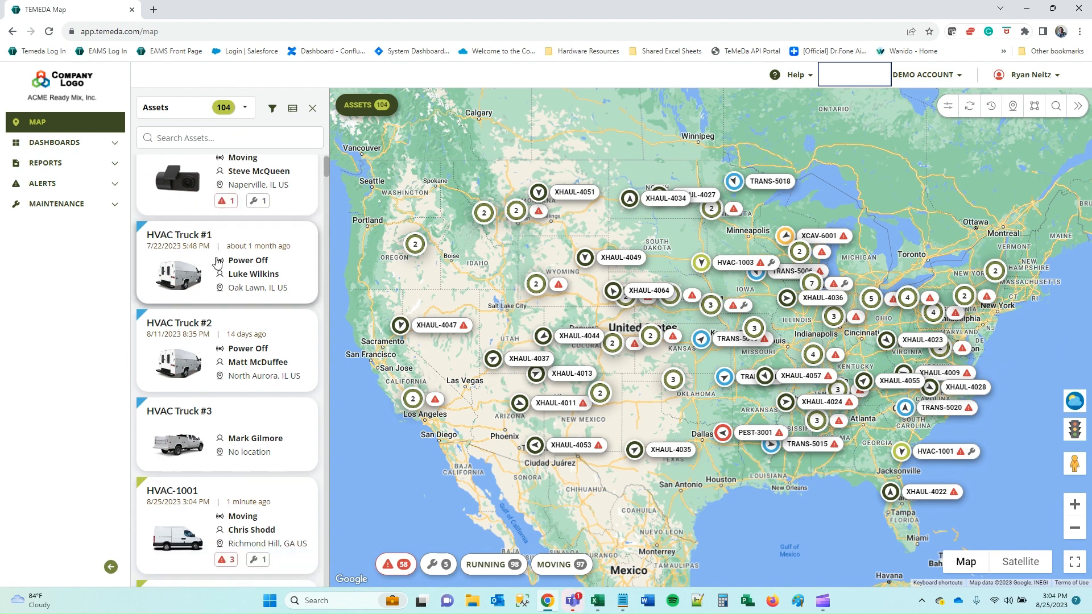
{"action": "scroll", "coordinate": [239, 273], "scroll_direction": "up", "scroll_amount": 1}
{"action": "left_click", "coordinate": [244, 108]}
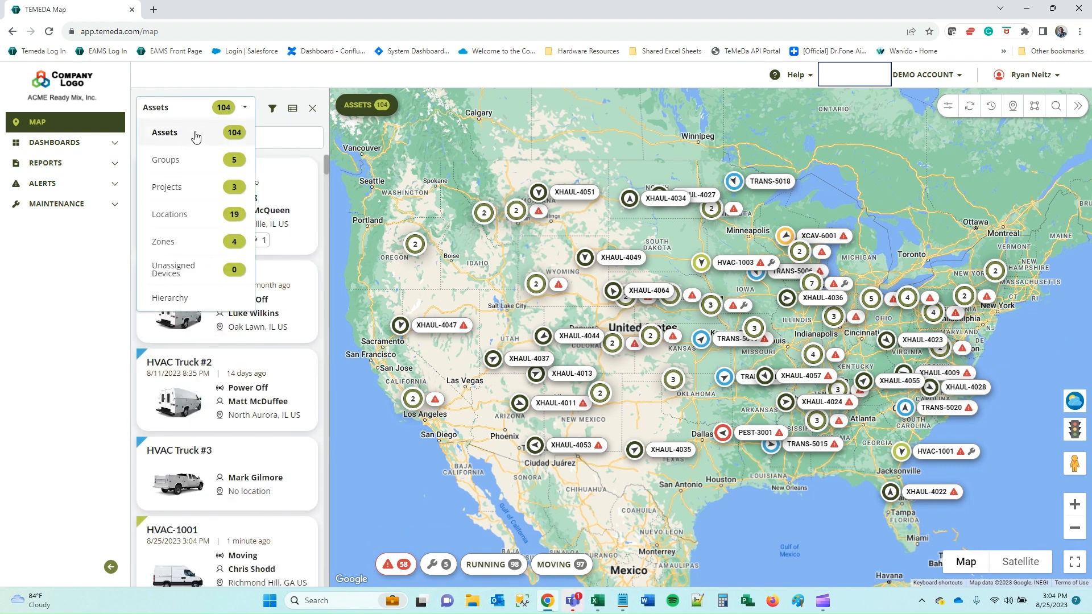
{"action": "left_click", "coordinate": [172, 163]}
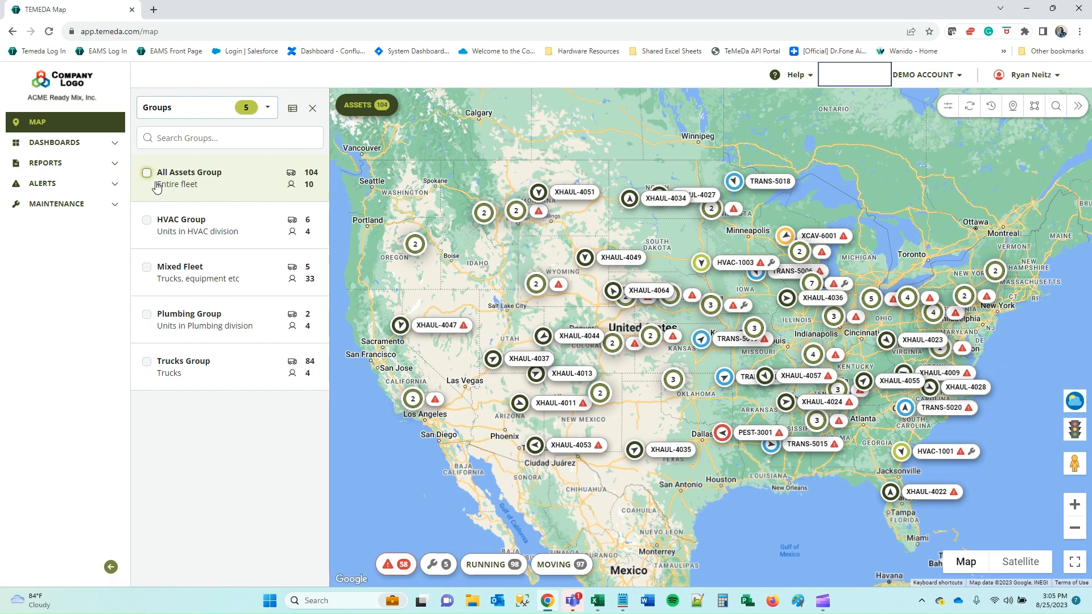
{"action": "left_click", "coordinate": [147, 220]}
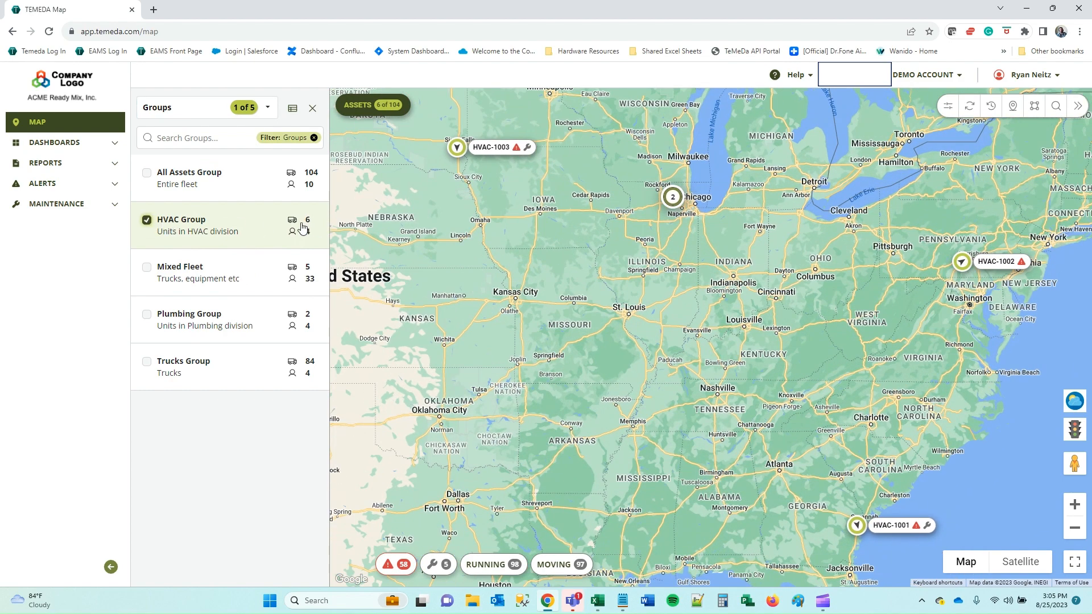
{"action": "left_click", "coordinate": [179, 223]}
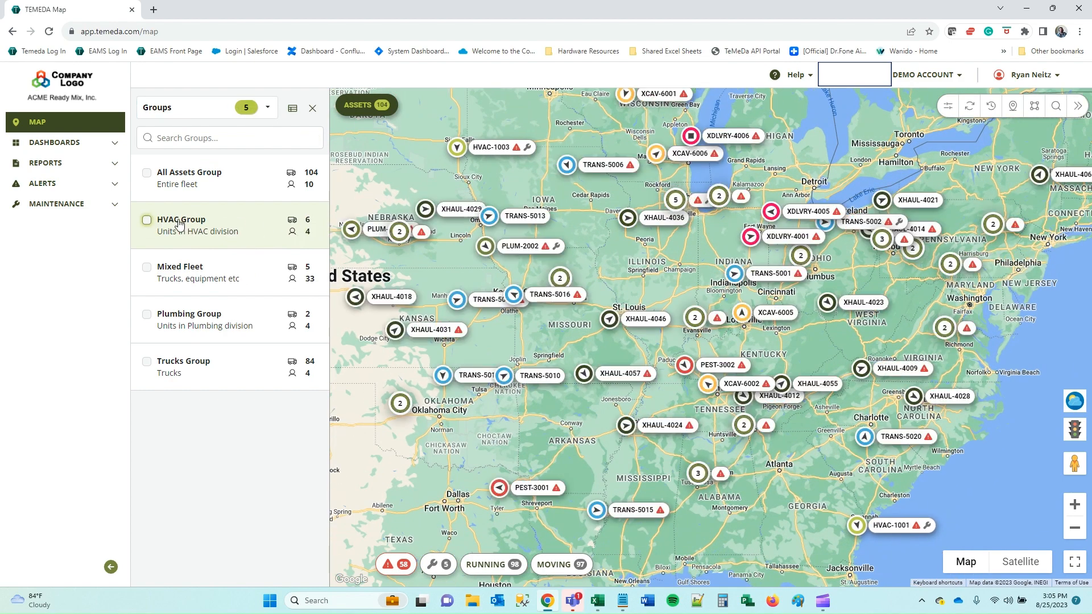
{"action": "left_click", "coordinate": [270, 108]}
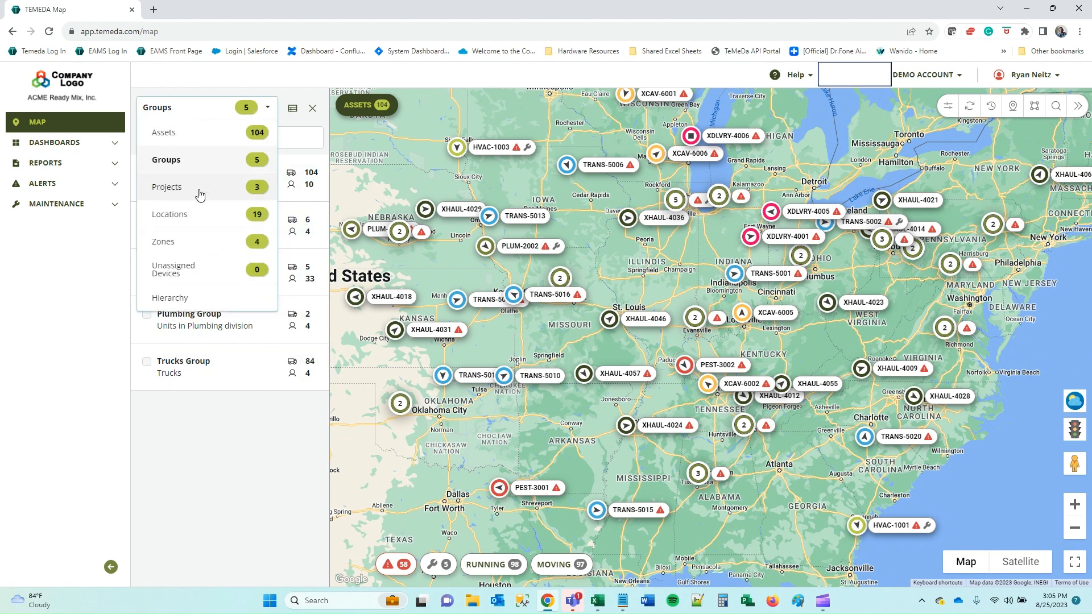
Switch the side panel to Projects and briefly filter the map to Bridge Project.
{"action": "left_click", "coordinate": [180, 190]}
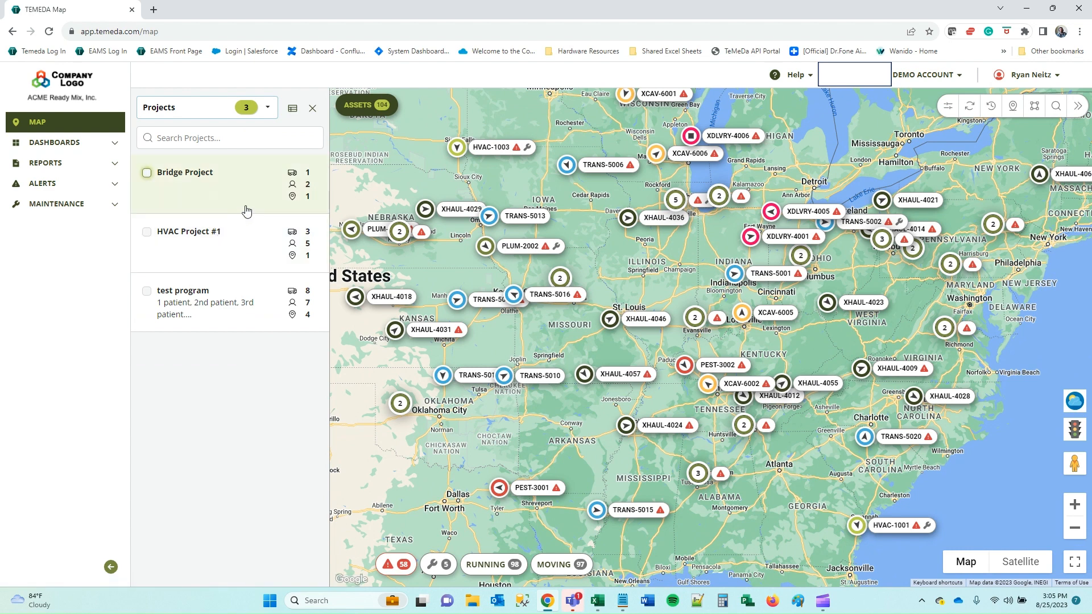
{"action": "left_click", "coordinate": [178, 174]}
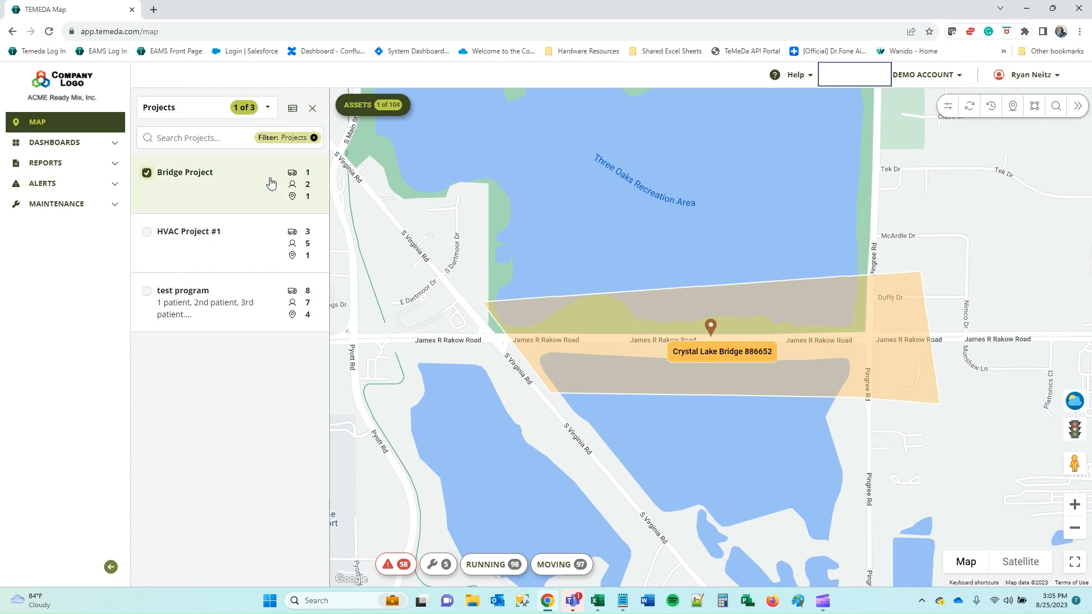
{"action": "left_click", "coordinate": [159, 176]}
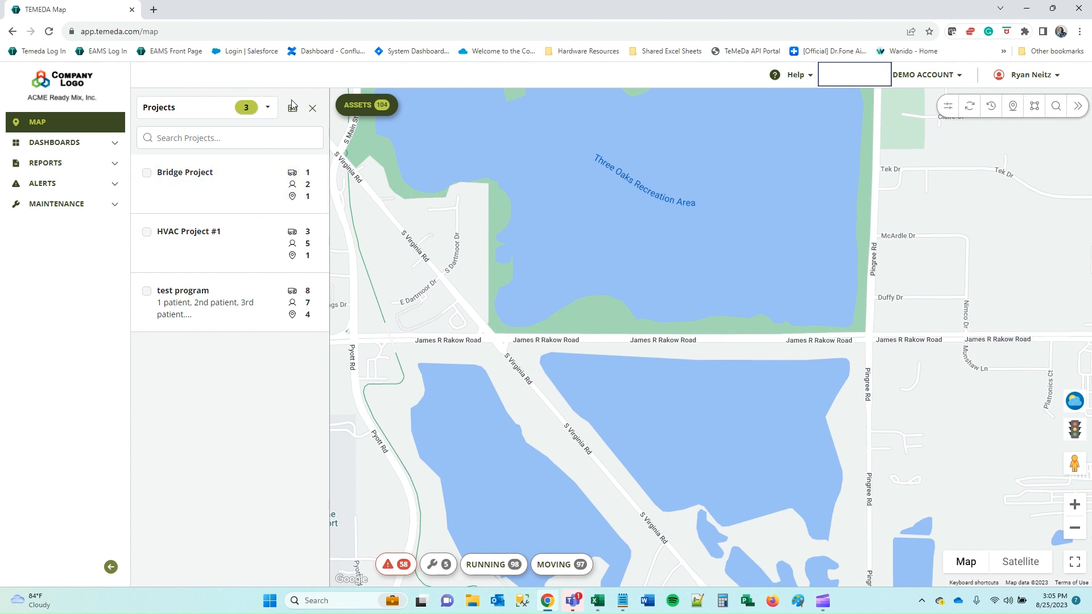
{"action": "left_click", "coordinate": [267, 108]}
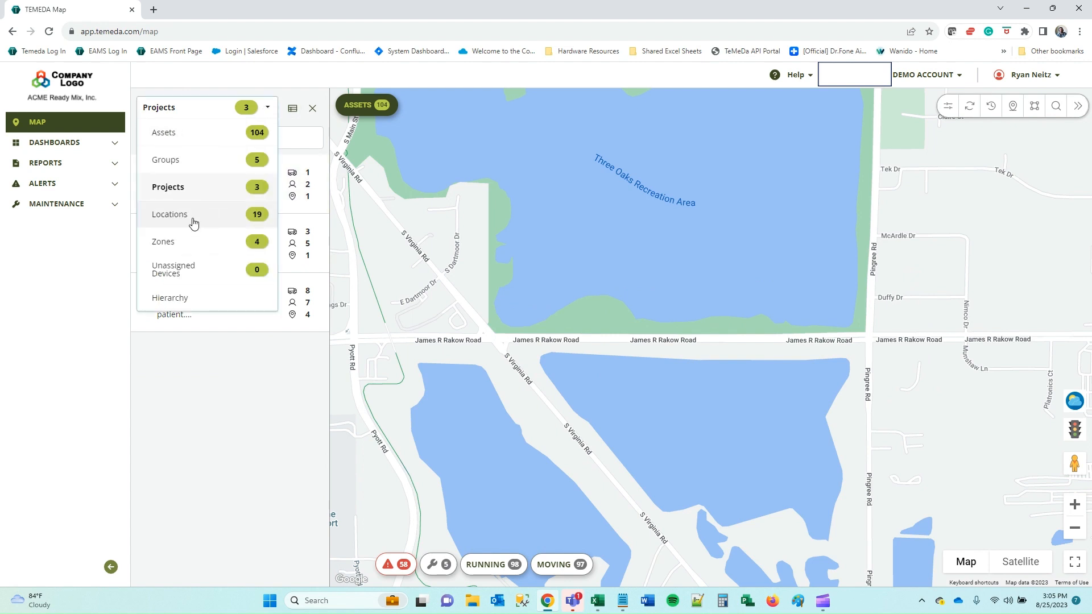
Switch to Locations and toggle 465 Interchange, 90/94 IL IN and Canyon Pointe on and off.
{"action": "left_click", "coordinate": [198, 226]}
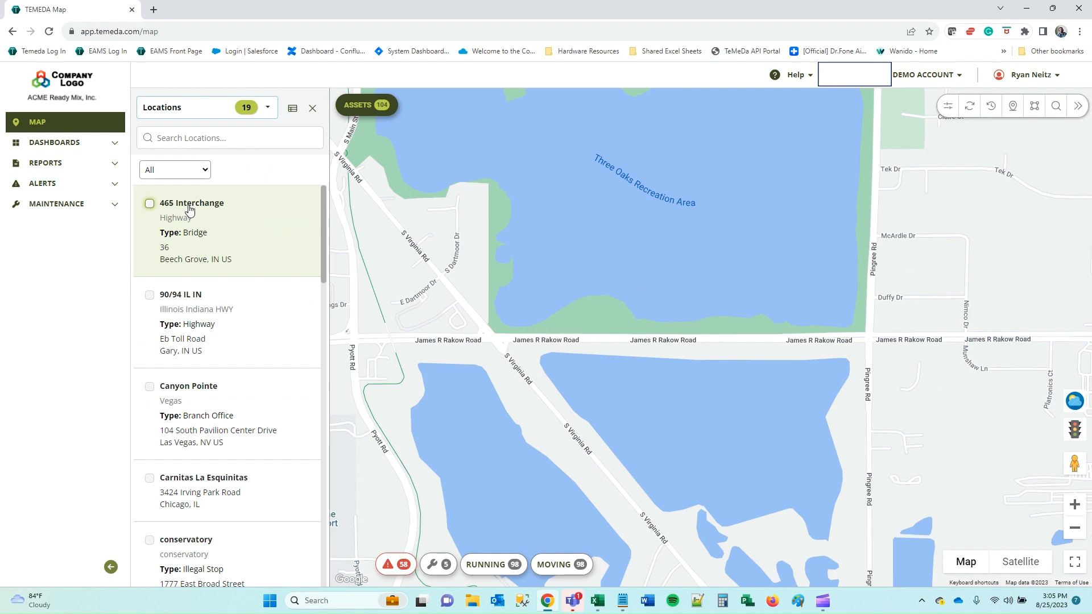
{"action": "left_click", "coordinate": [179, 206]}
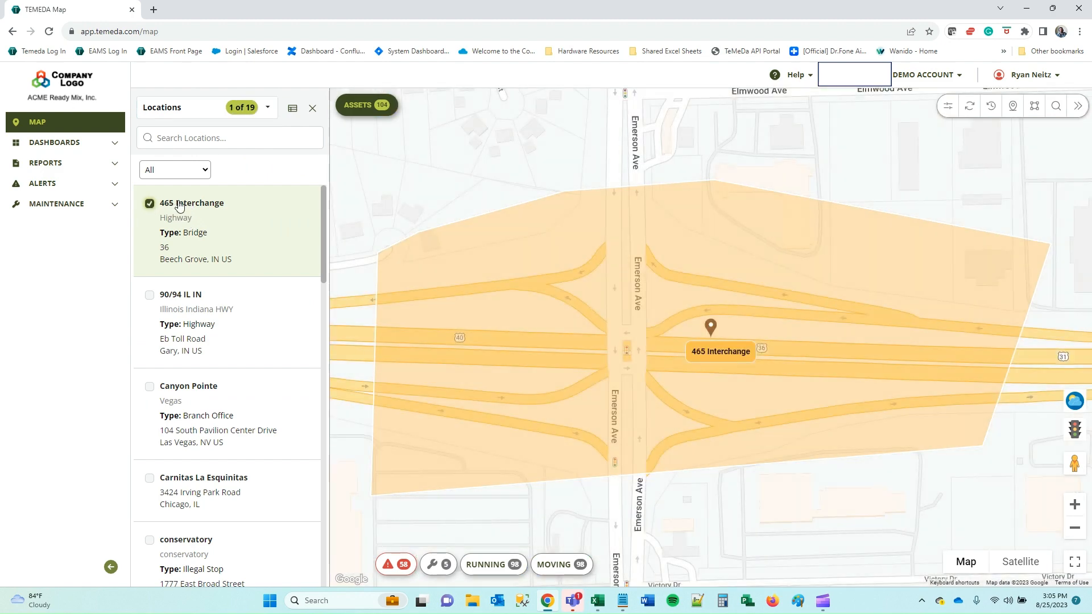
{"action": "left_click", "coordinate": [179, 206]}
{"action": "left_click", "coordinate": [187, 301]}
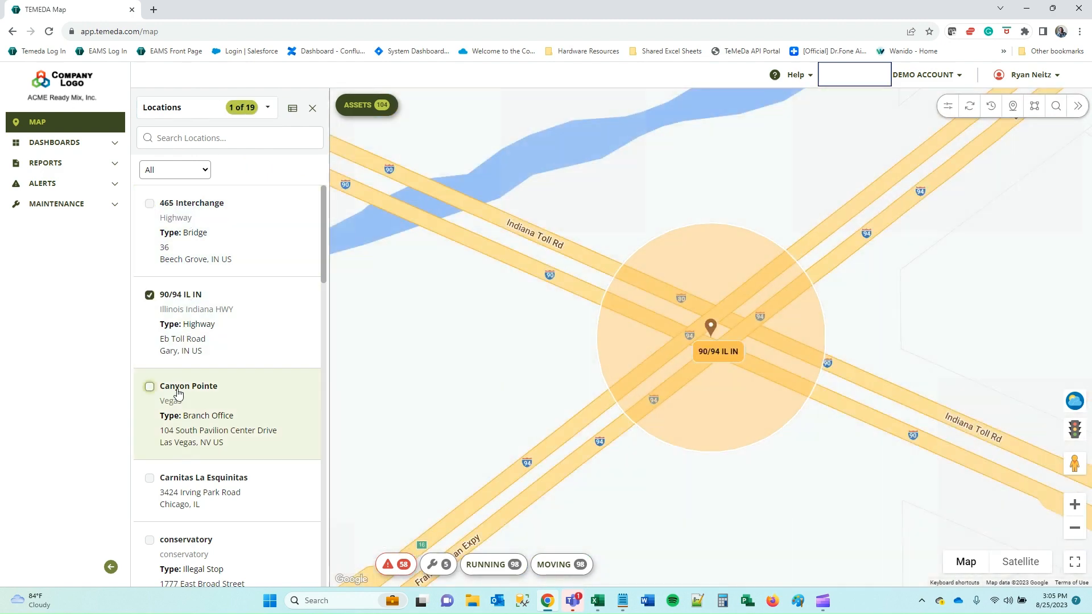
{"action": "left_click", "coordinate": [183, 394]}
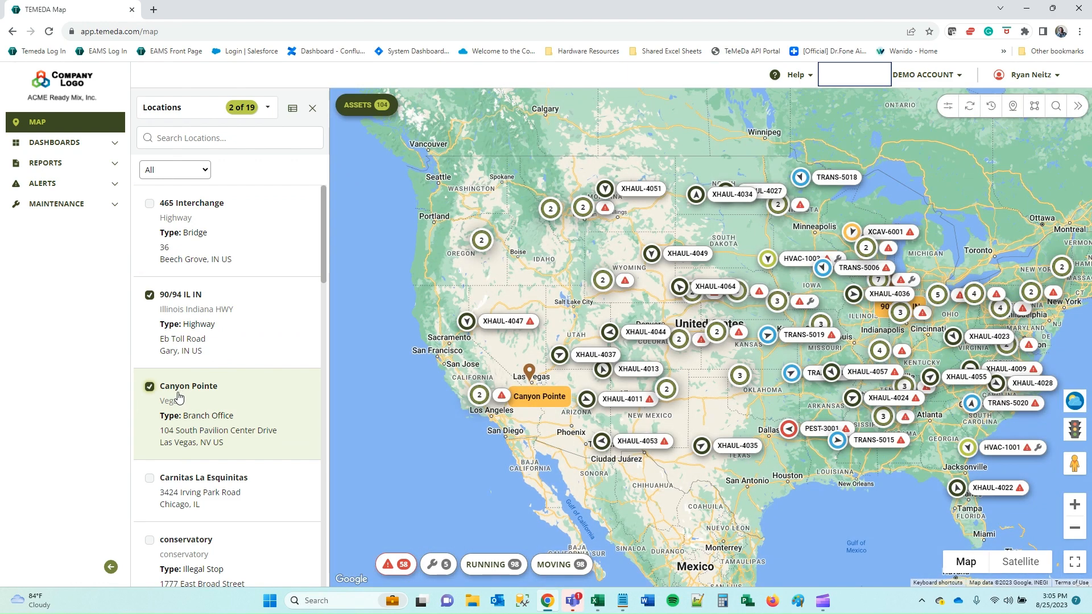
{"action": "left_click", "coordinate": [180, 300]}
{"action": "left_click", "coordinate": [178, 391]}
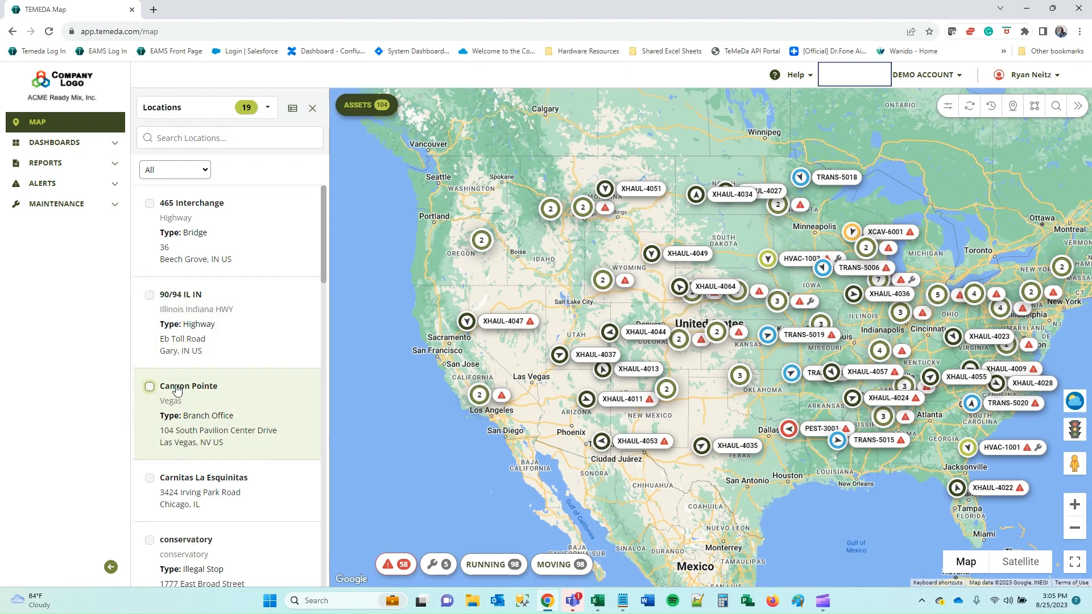
{"action": "left_click", "coordinate": [200, 170]}
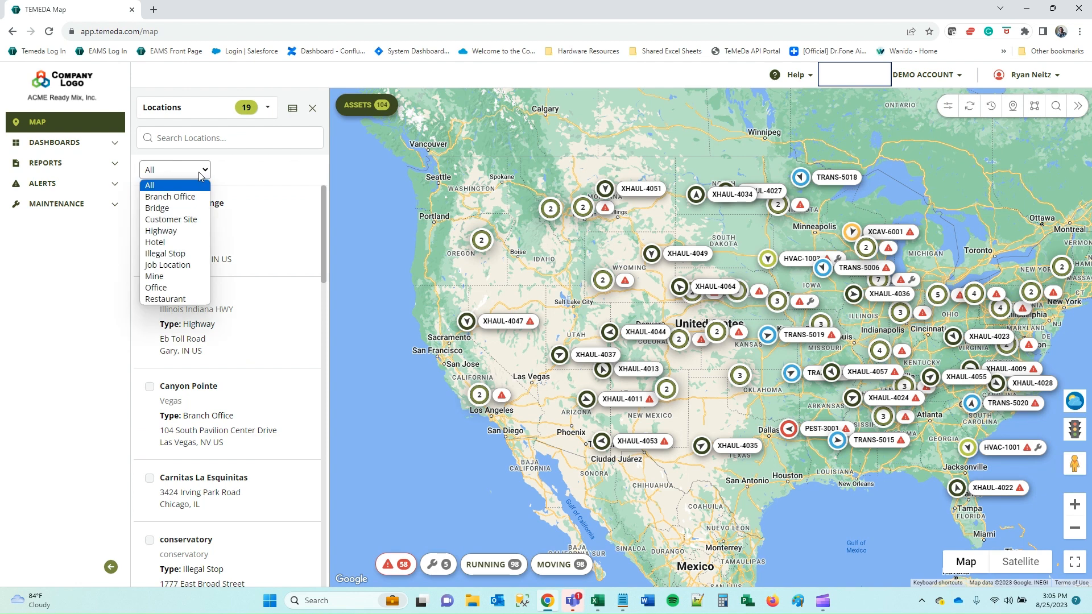
{"action": "left_click", "coordinate": [200, 171]}
{"action": "left_click", "coordinate": [205, 114]}
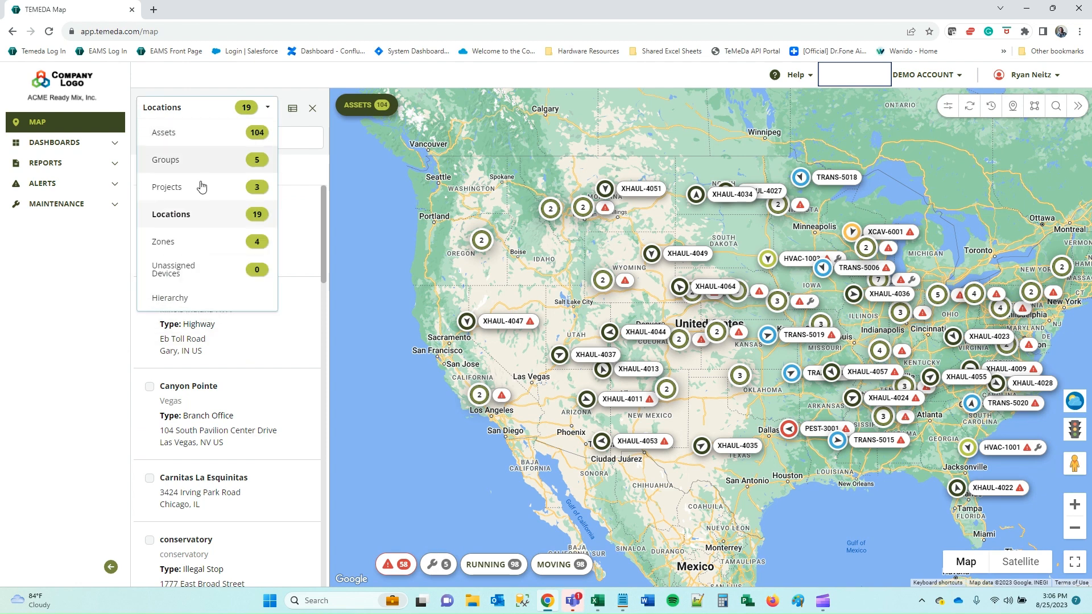
Switch to the Zones list and show, then hide, Chicago Zone on the map.
{"action": "left_click", "coordinate": [193, 248]}
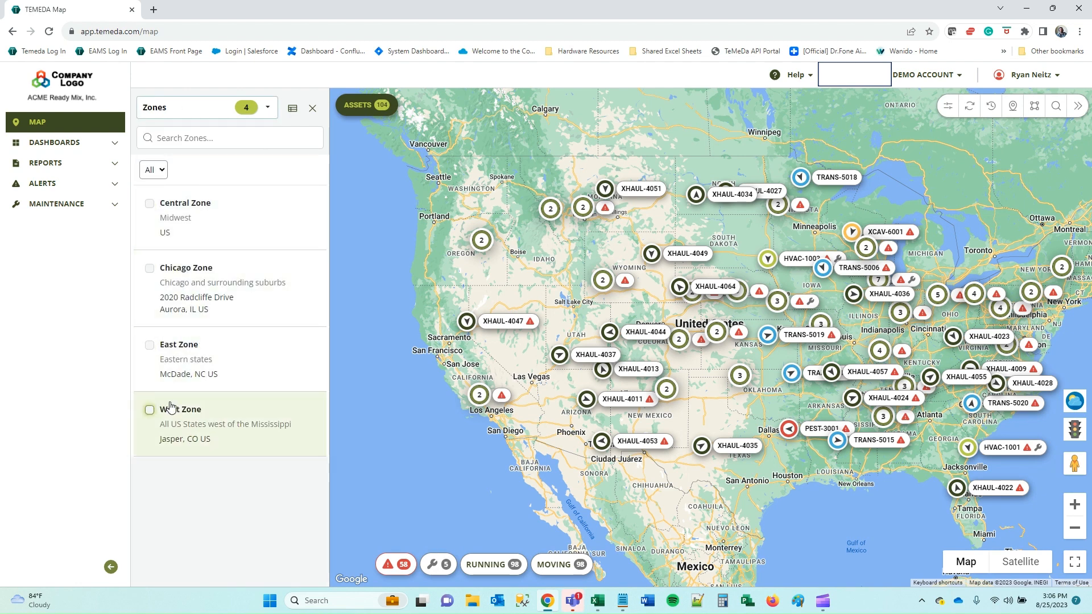
{"action": "left_click", "coordinate": [183, 273]}
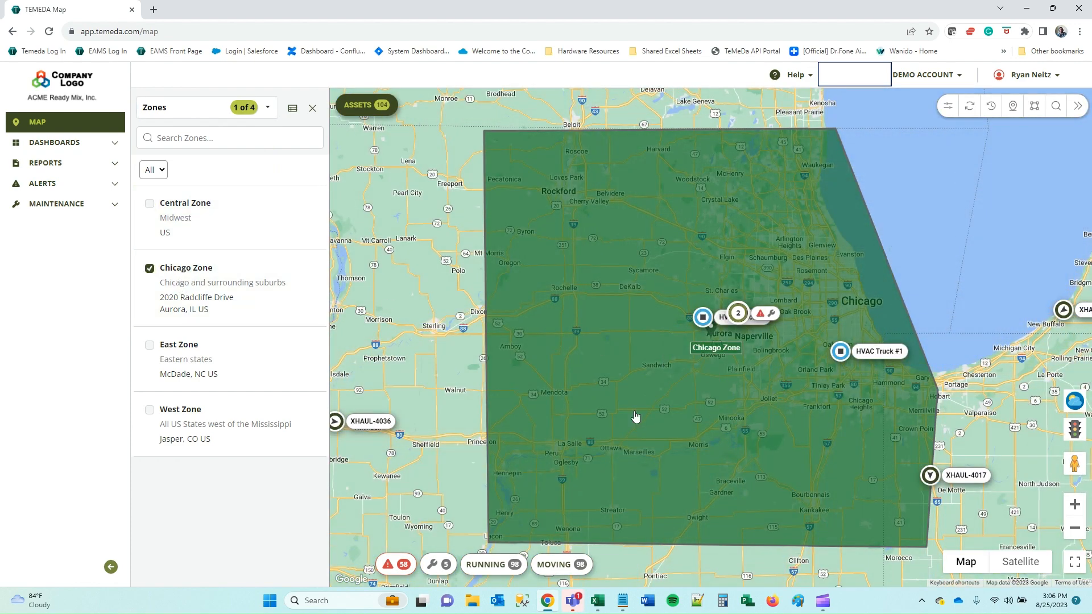
{"action": "left_click", "coordinate": [182, 272]}
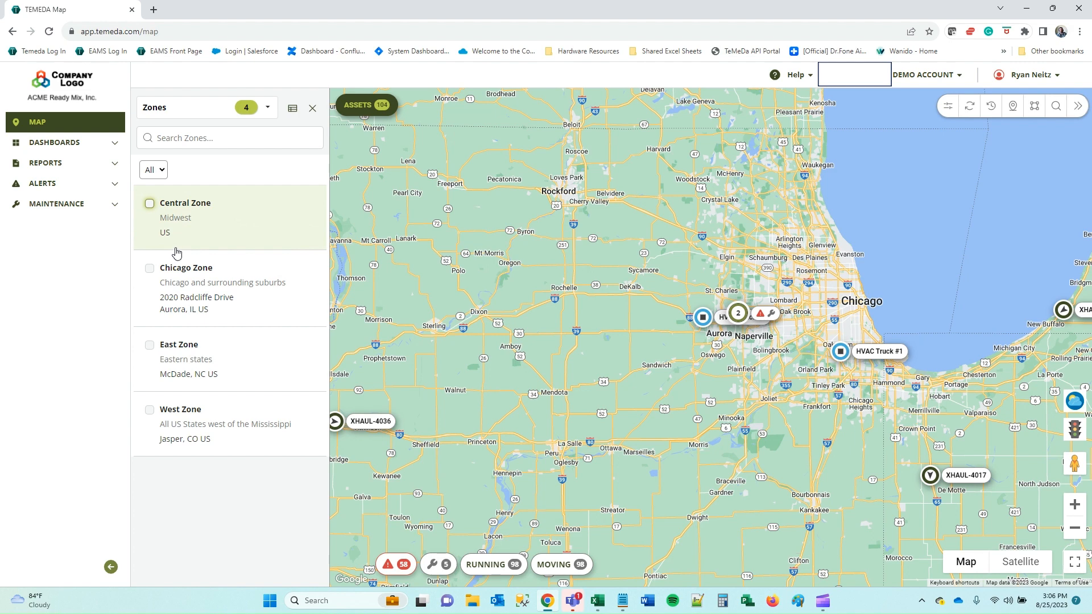
{"action": "left_click", "coordinate": [242, 111]}
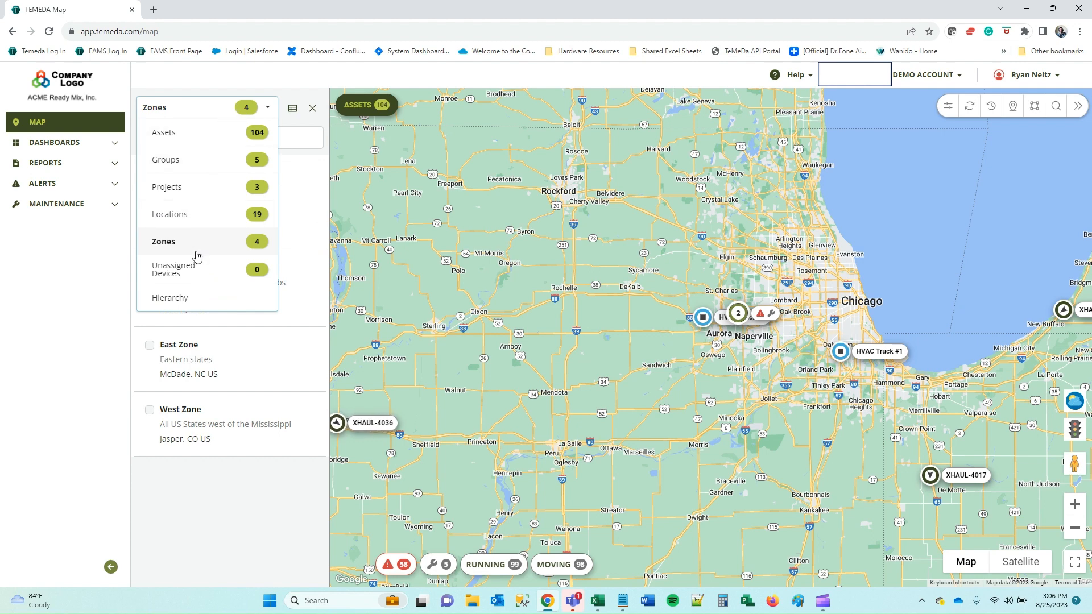
{"action": "left_click", "coordinate": [324, 153]}
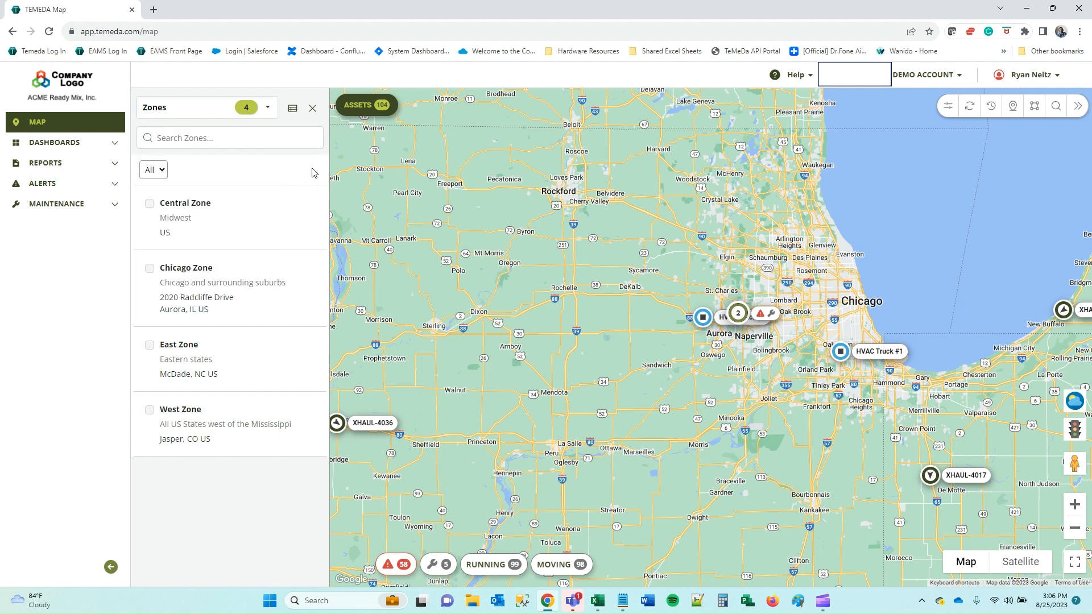
{"action": "left_click", "coordinate": [211, 108]}
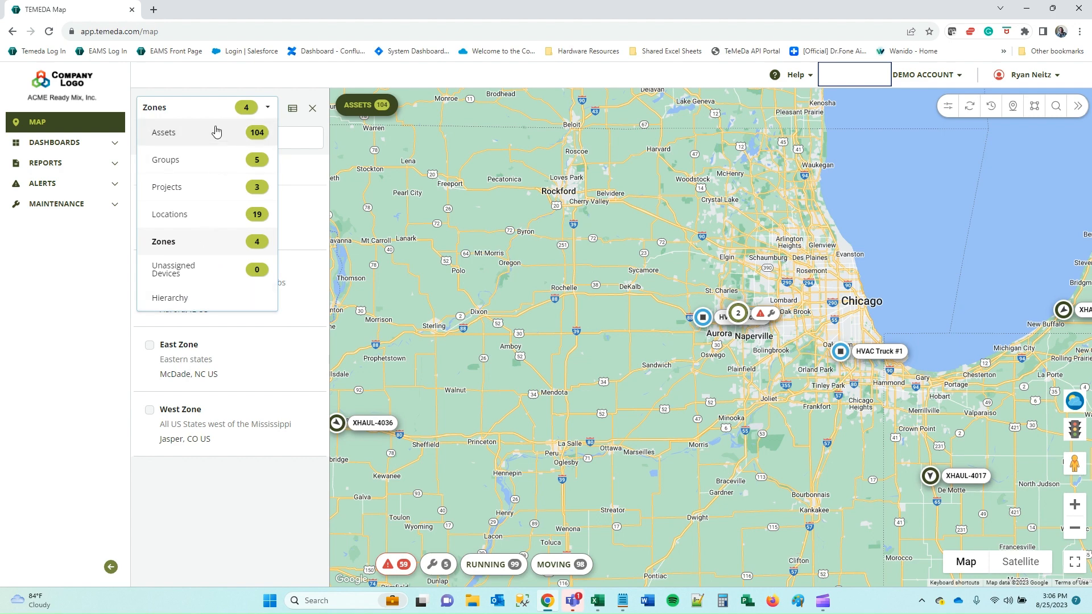
Switch to Hierarchy, toggle Service & Delivery on and off, then return to the Assets list.
{"action": "left_click", "coordinate": [182, 301]}
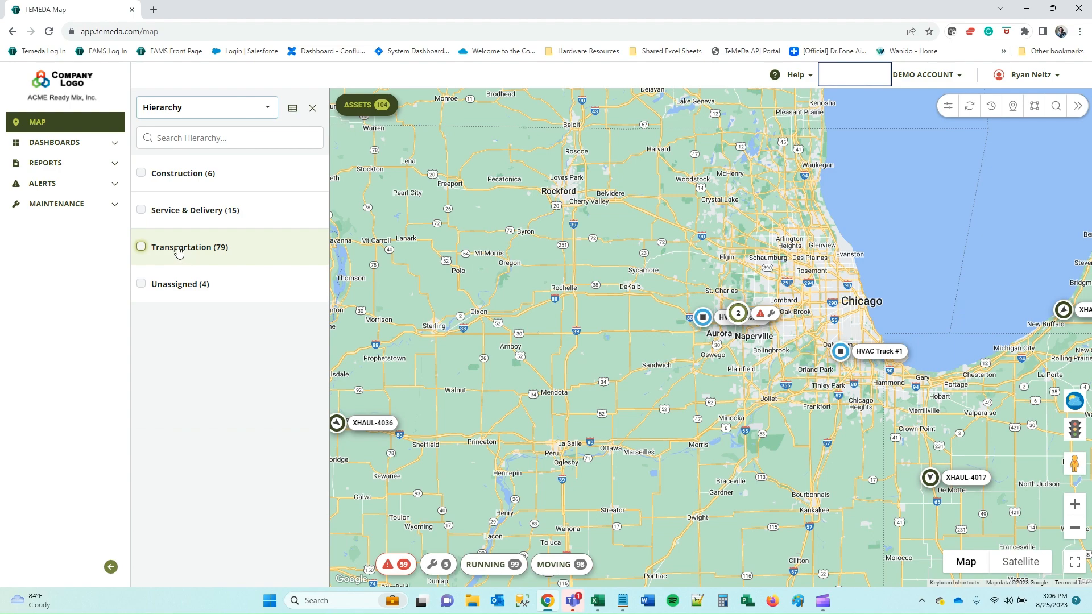
{"action": "left_click", "coordinate": [166, 216]}
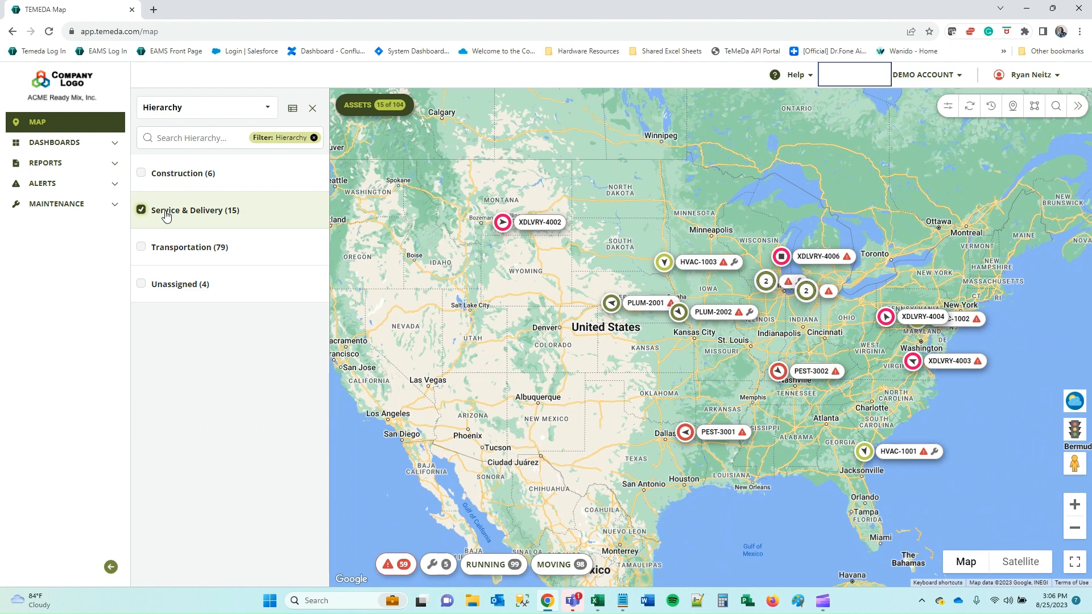
{"action": "left_click", "coordinate": [166, 216]}
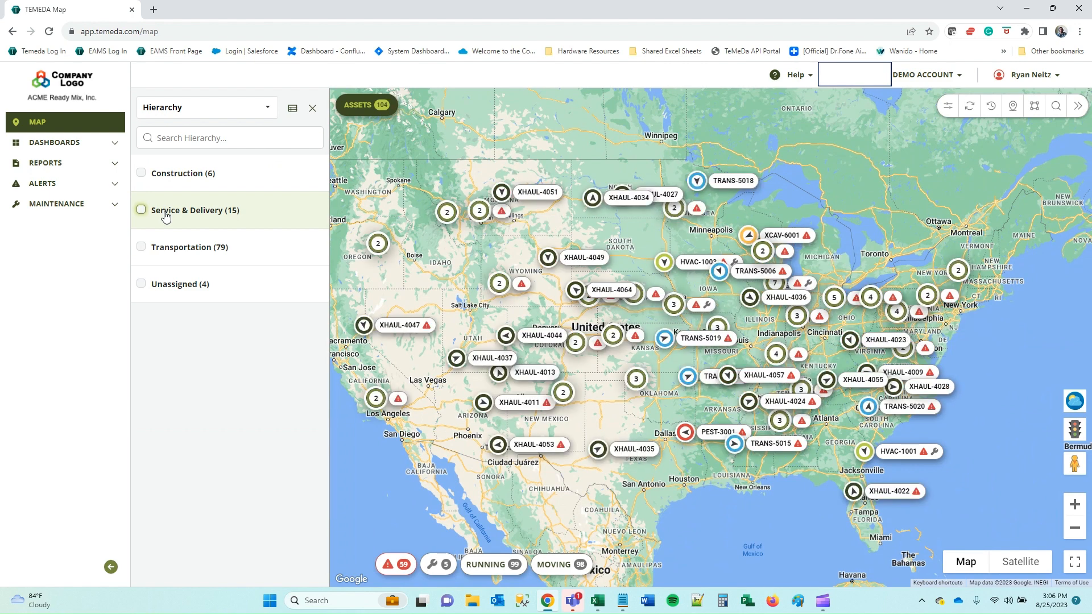
{"action": "left_click", "coordinate": [234, 114]}
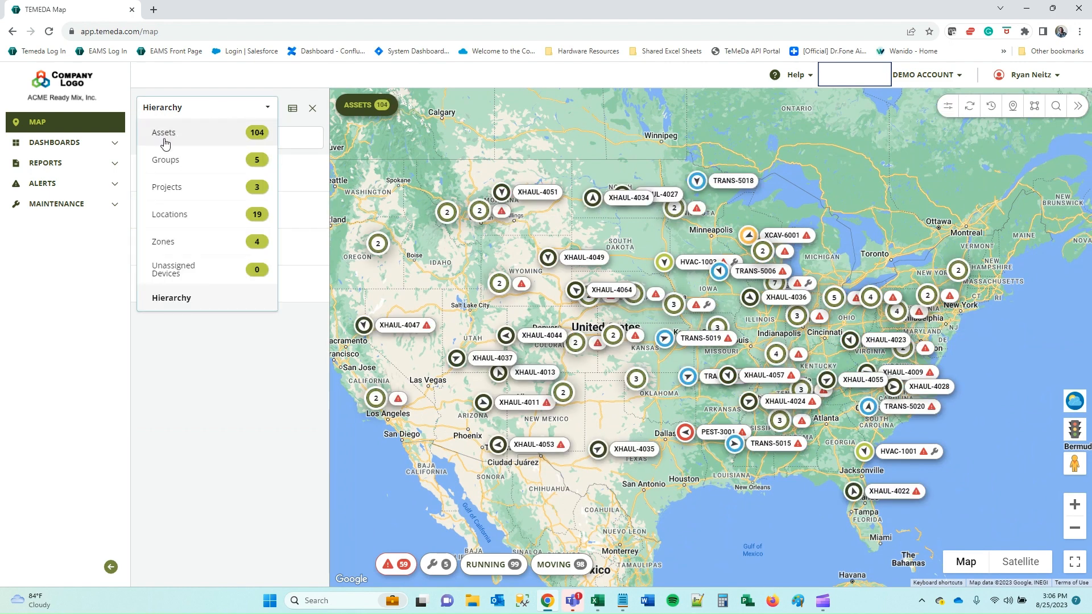
{"action": "left_click", "coordinate": [177, 139]}
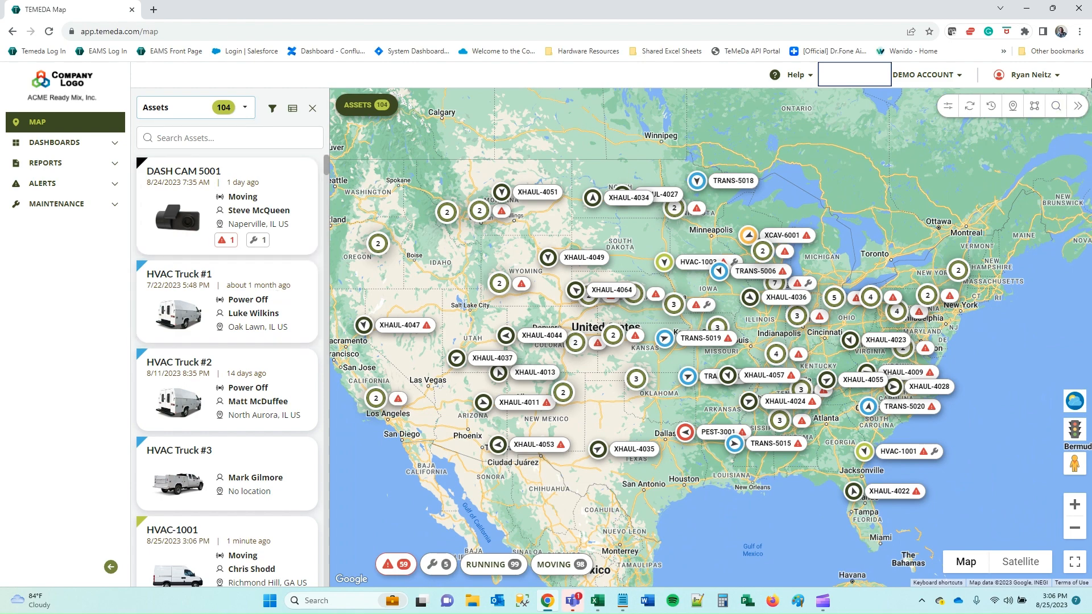
Close the asset list, collapse the navigation and map tools, and make the map full screen.
{"action": "left_click", "coordinate": [312, 109]}
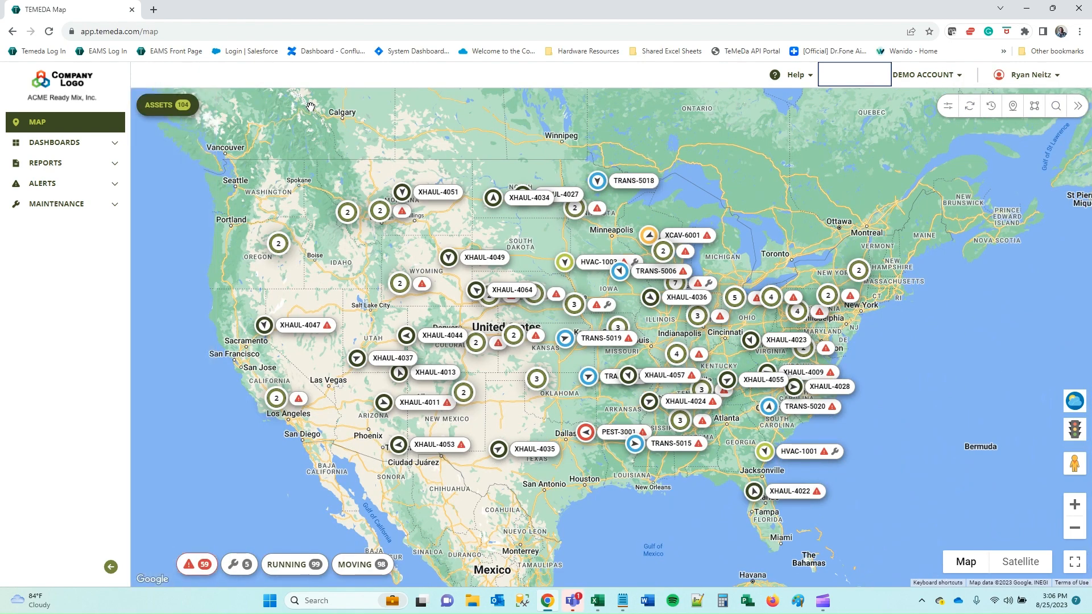
{"action": "left_click", "coordinate": [111, 568]}
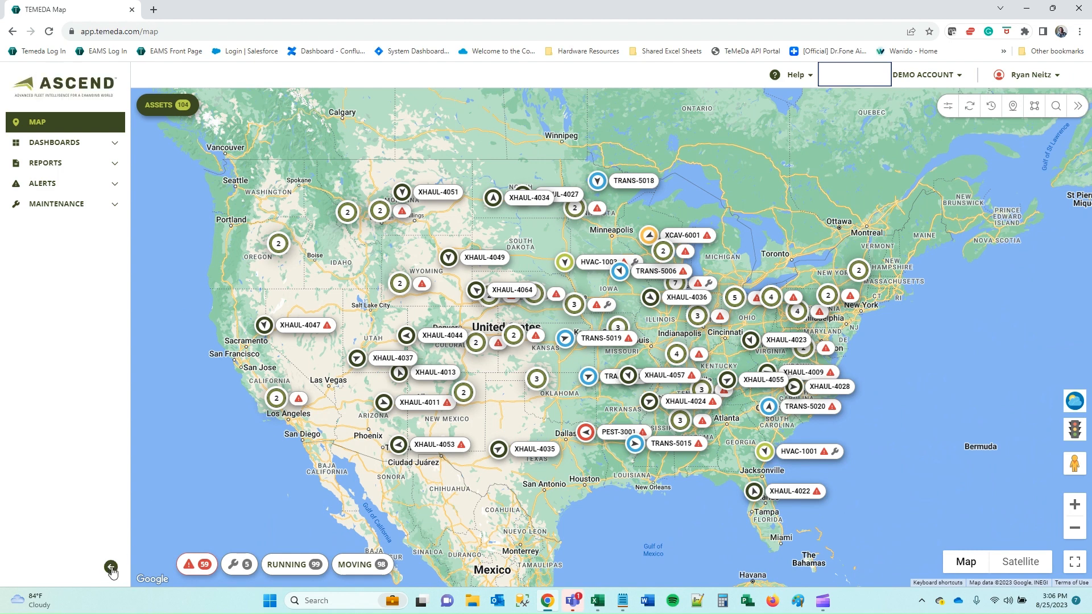
{"action": "left_click", "coordinate": [1078, 107]}
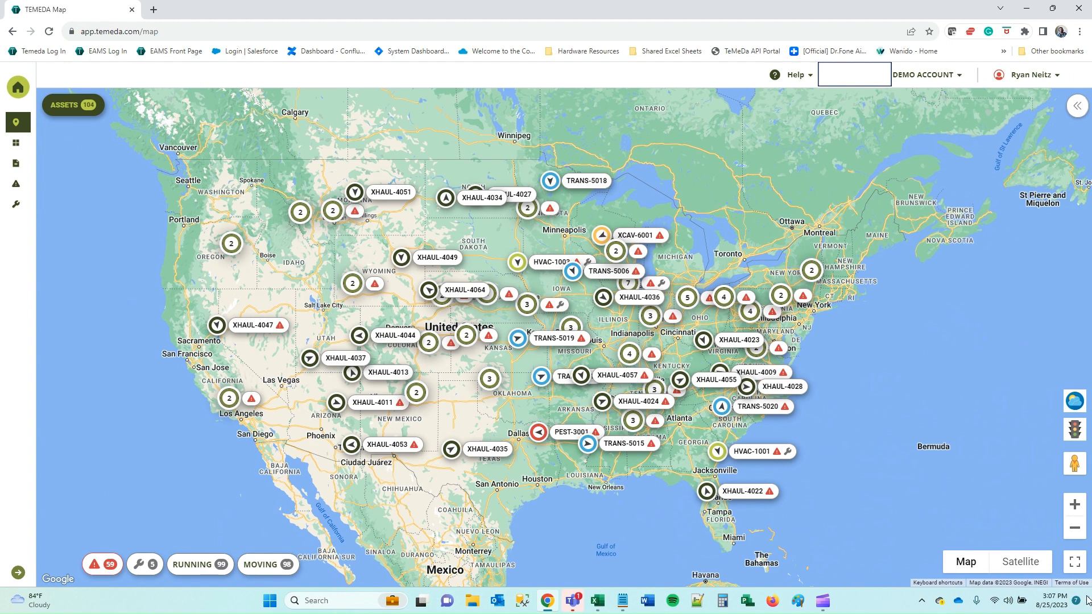
{"action": "left_click", "coordinate": [1075, 562]}
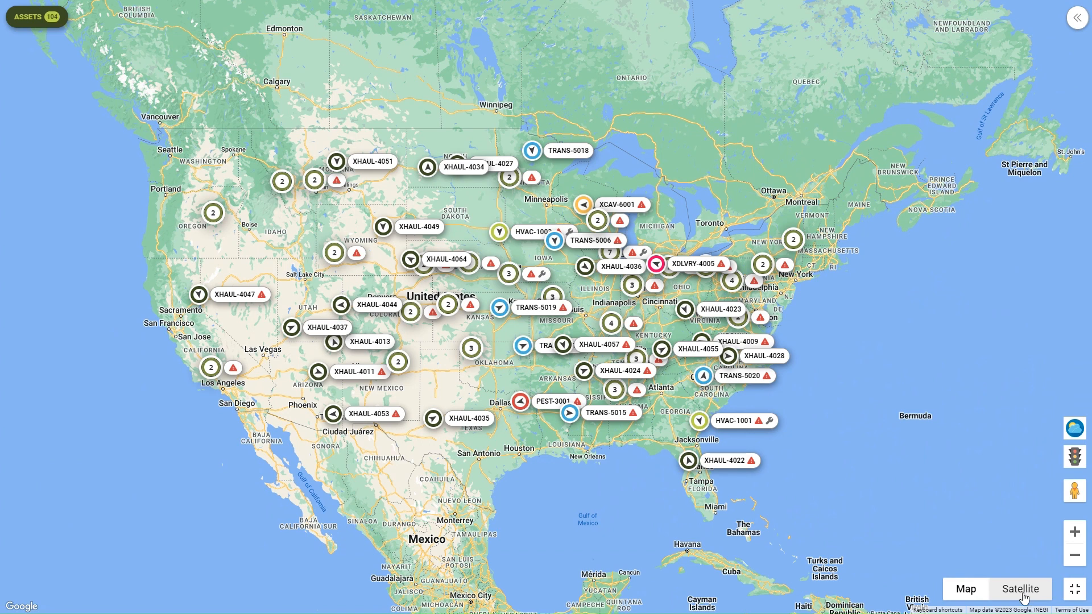
Toggle the weather overlay on and off, then turn on the traffic layer.
{"action": "left_click", "coordinate": [1076, 432]}
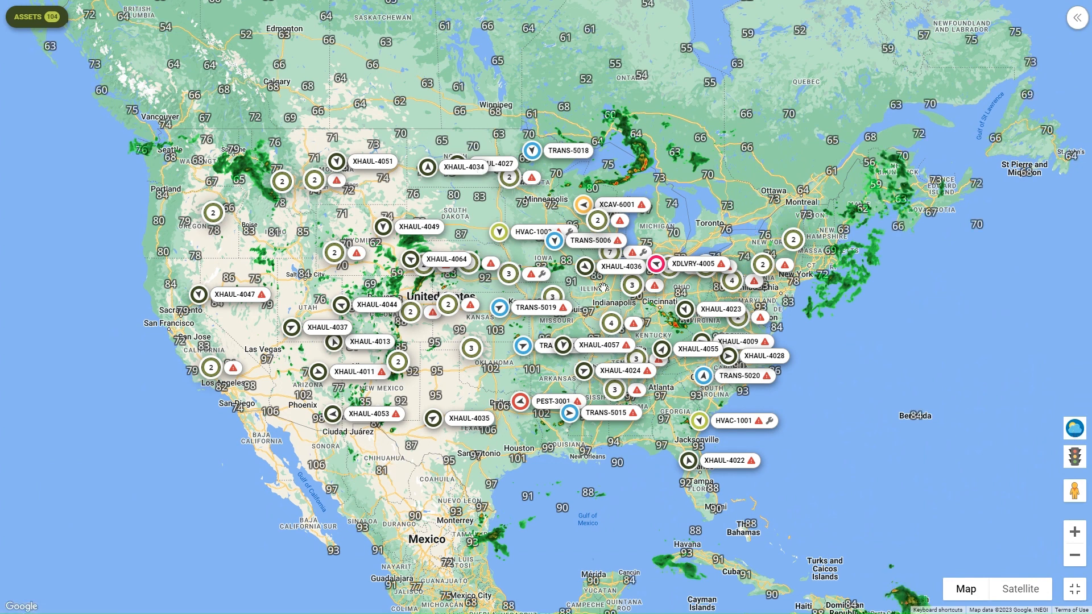
{"action": "left_click", "coordinate": [1080, 436]}
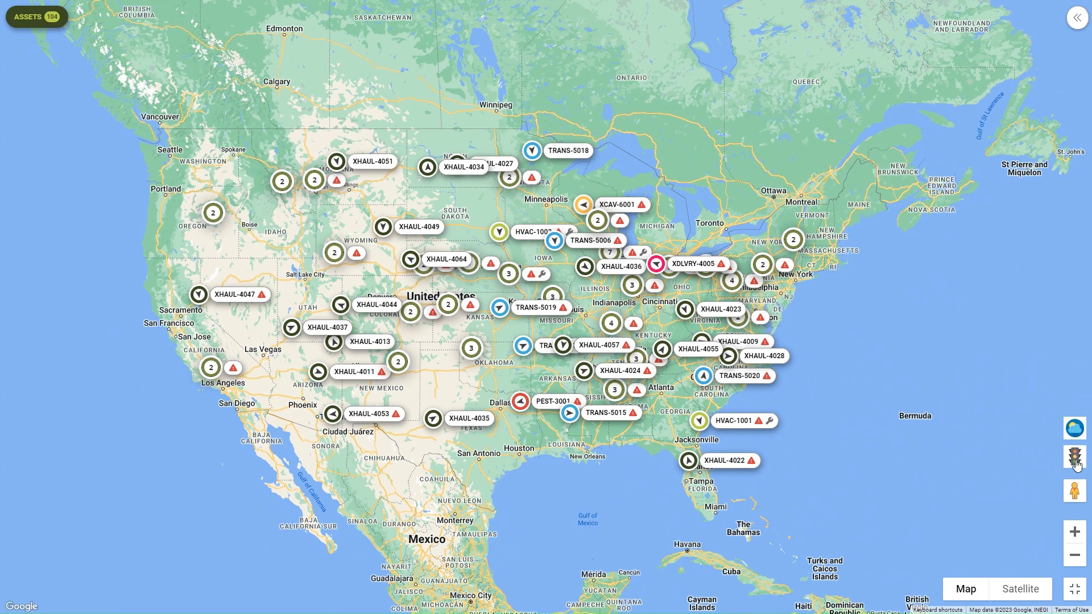
{"action": "left_click", "coordinate": [1076, 462]}
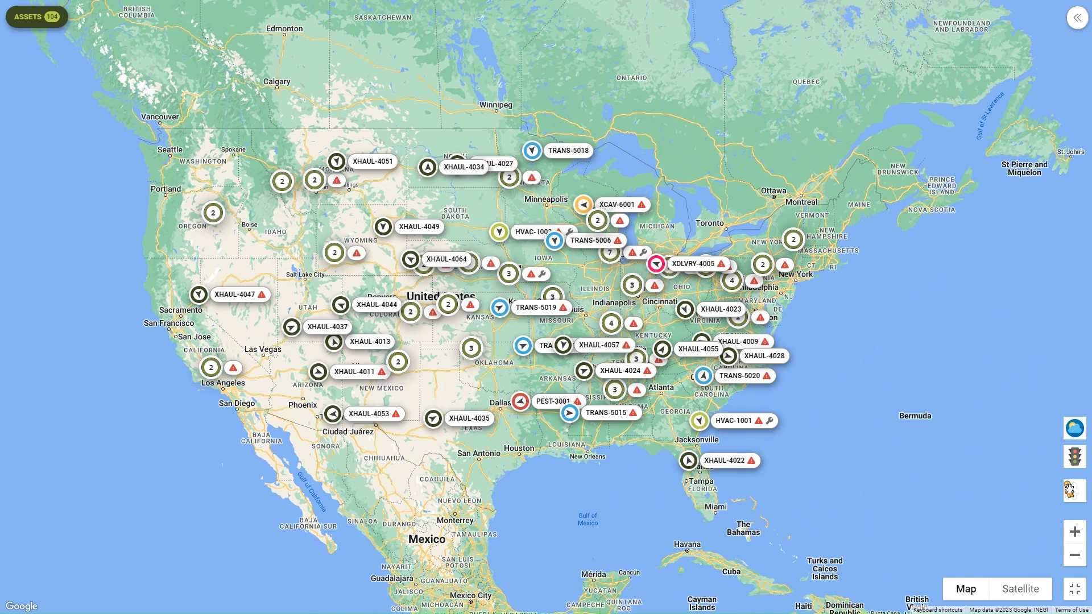
Drop into Street View at Lovers' Leap, look around toward the river and town, then exit.
{"action": "left_click_drag", "start_coordinate": [1071, 492], "coordinate": [568, 291]}
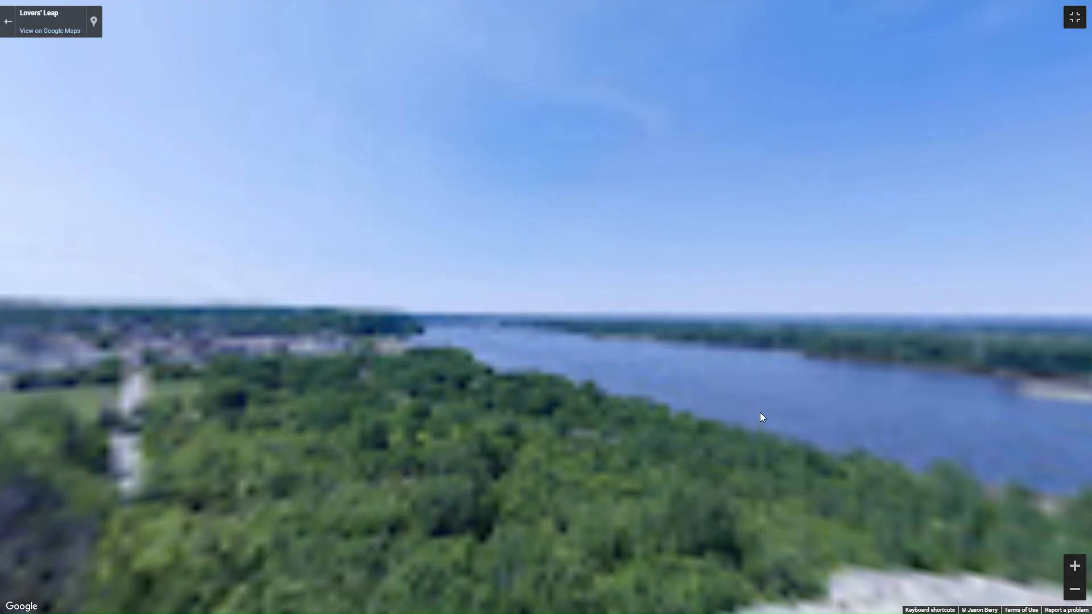
{"action": "left_click_drag", "start_coordinate": [804, 408], "coordinate": [453, 330]}
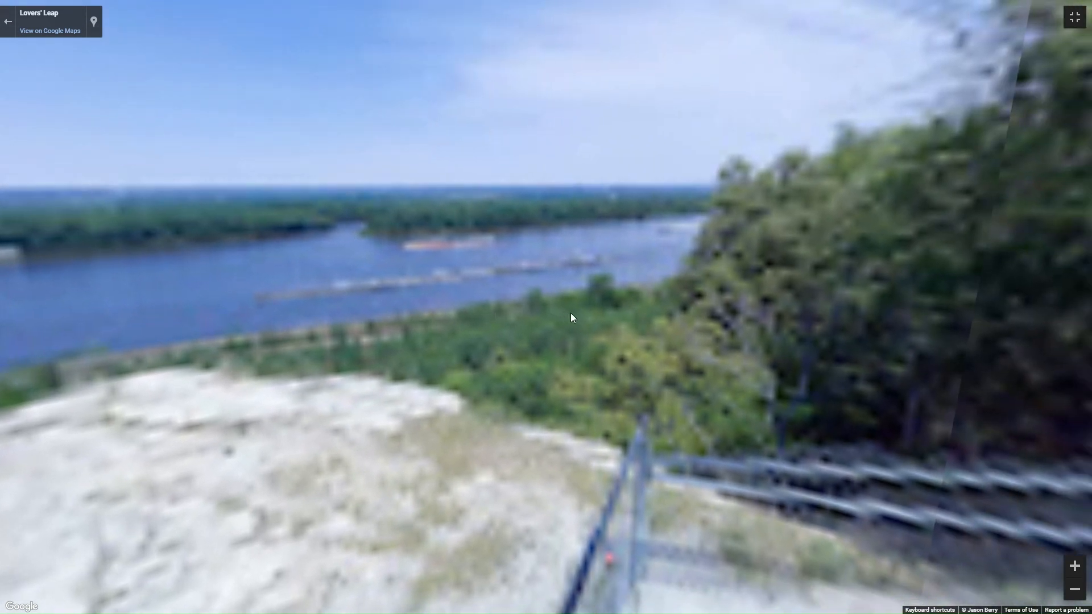
{"action": "left_click_drag", "start_coordinate": [660, 270], "coordinate": [651, 360]}
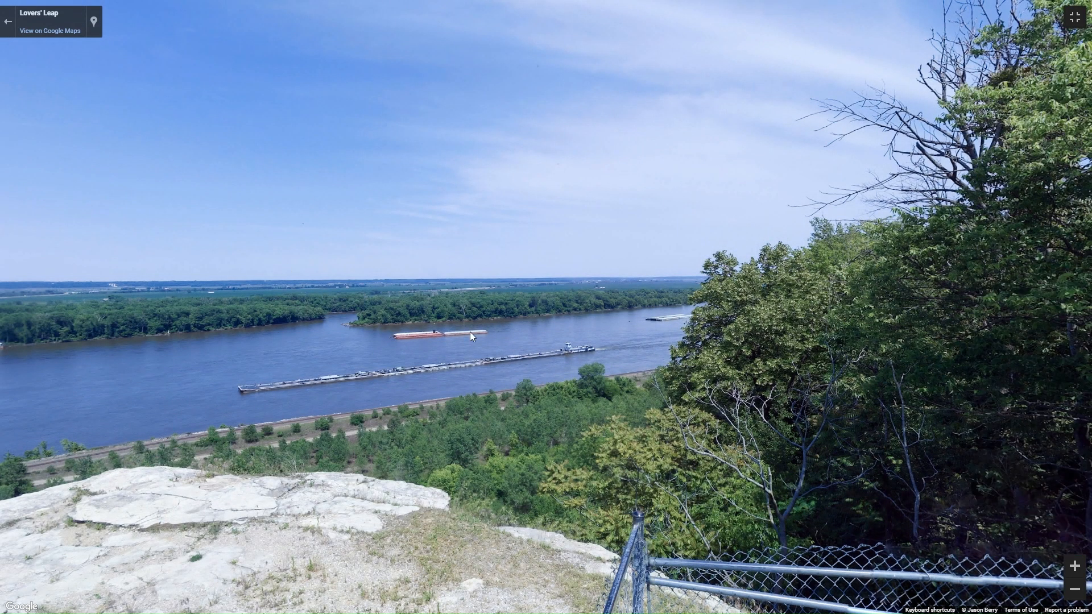
{"action": "left_click_drag", "start_coordinate": [304, 319], "coordinate": [620, 328]}
{"action": "left_click_drag", "start_coordinate": [222, 337], "coordinate": [617, 310]}
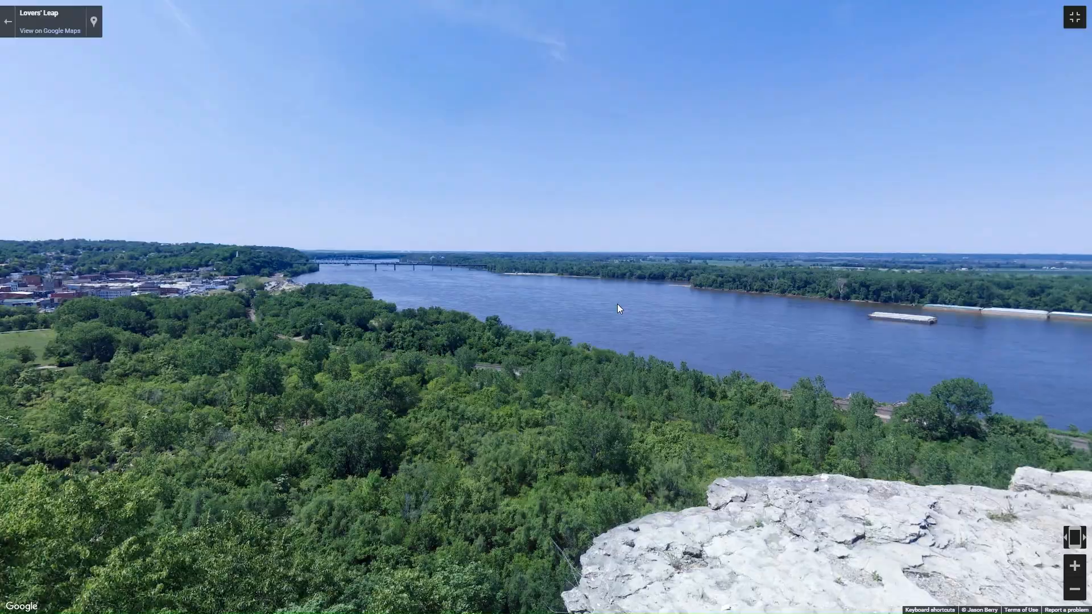
{"action": "left_click_drag", "start_coordinate": [421, 280], "coordinate": [816, 268]}
{"action": "left_click_drag", "start_coordinate": [363, 257], "coordinate": [517, 271]}
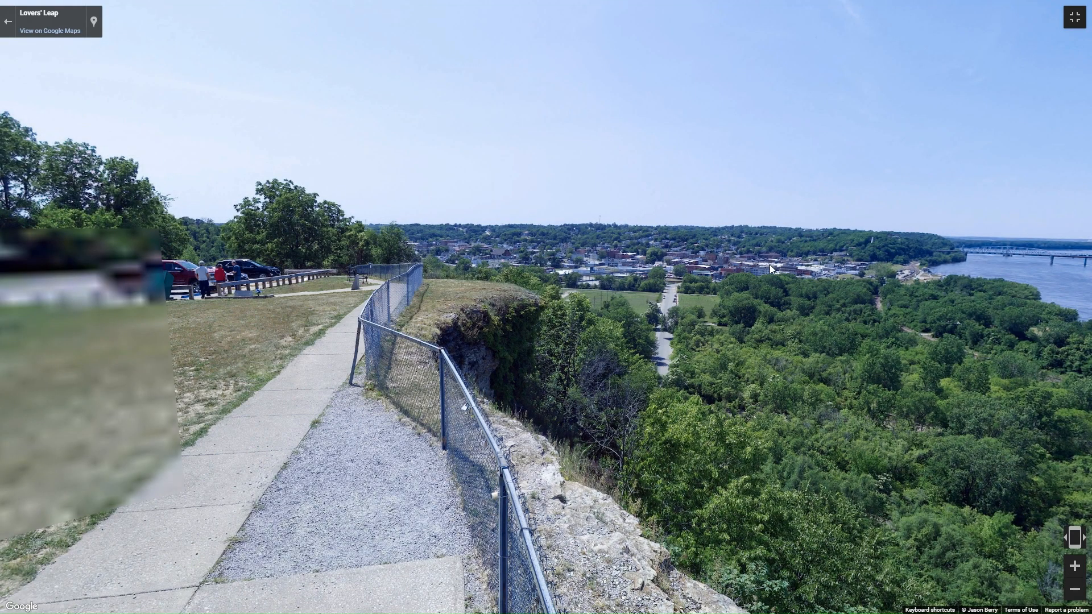
{"action": "left_click_drag", "start_coordinate": [772, 265], "coordinate": [1036, 251]}
{"action": "left_click_drag", "start_coordinate": [543, 246], "coordinate": [550, 302]}
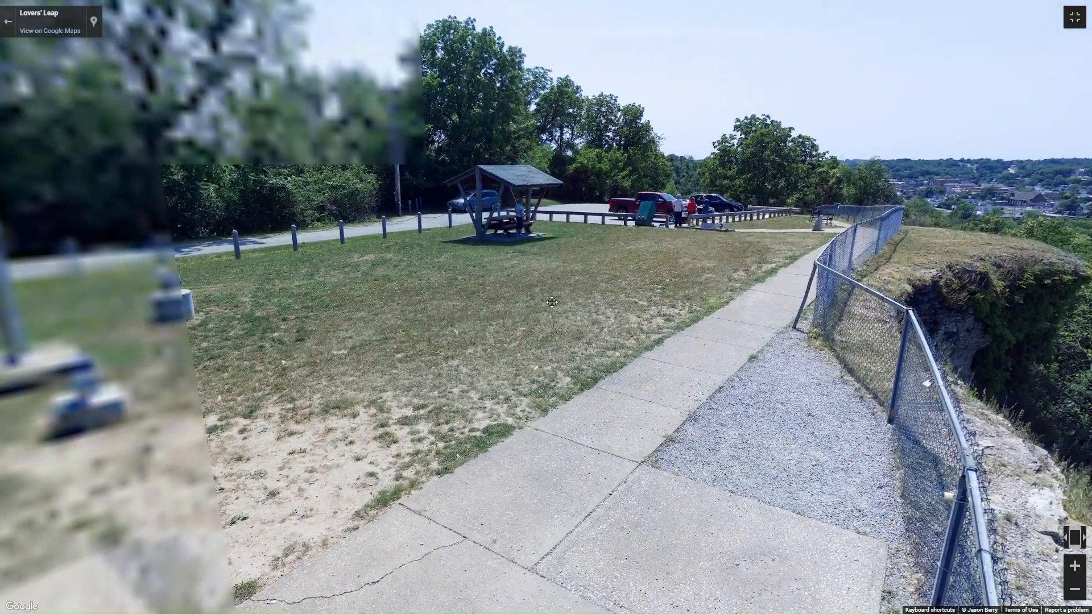
{"action": "left_click", "coordinate": [10, 26]}
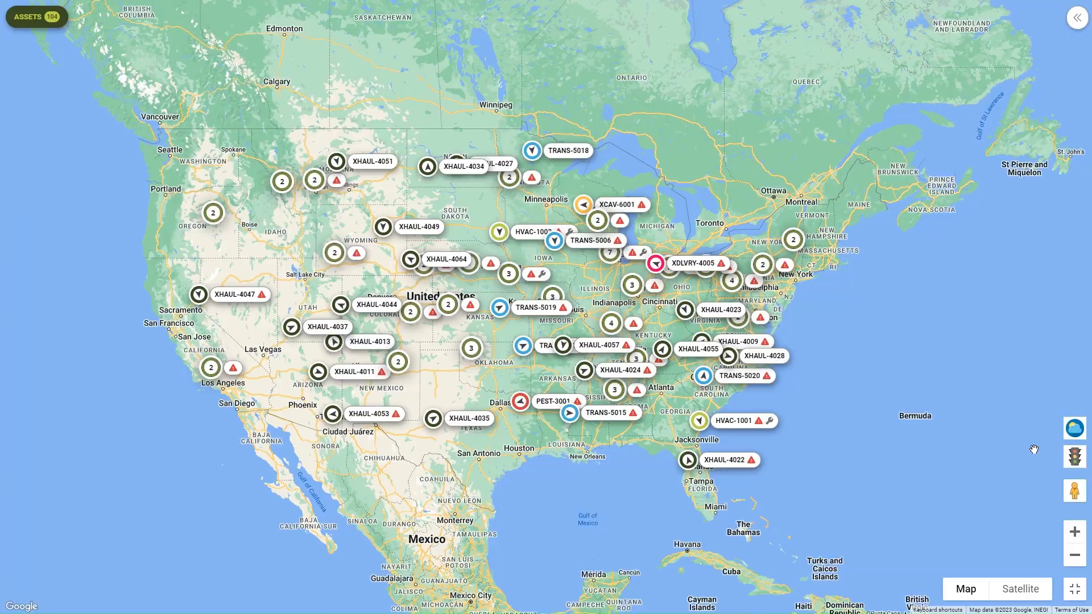
Zoom the fleet map in one level and back out to the whole country.
{"action": "left_click", "coordinate": [1075, 541]}
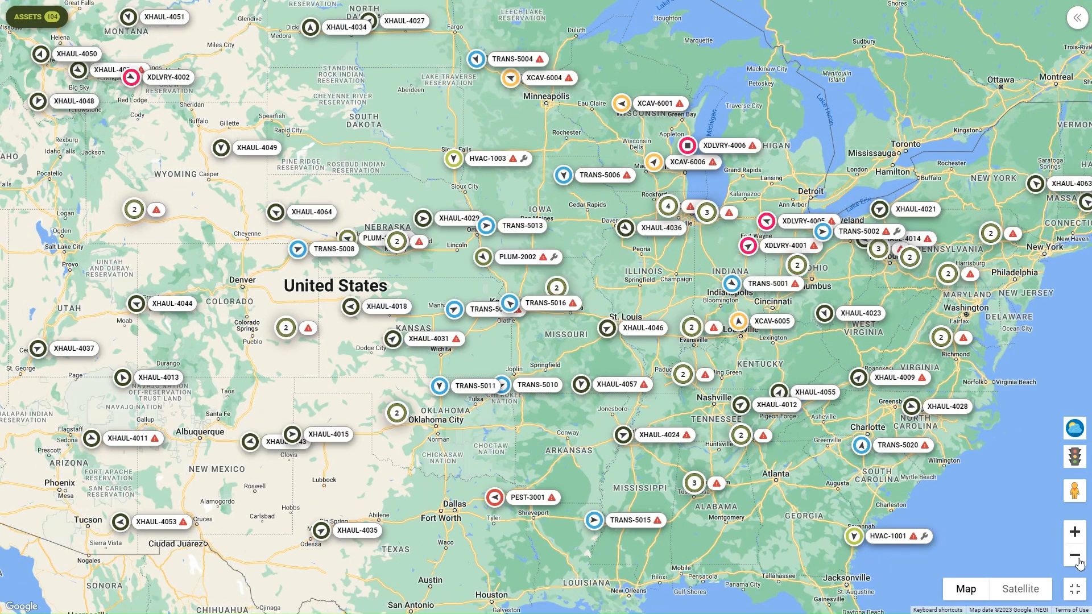
{"action": "left_click", "coordinate": [1080, 563]}
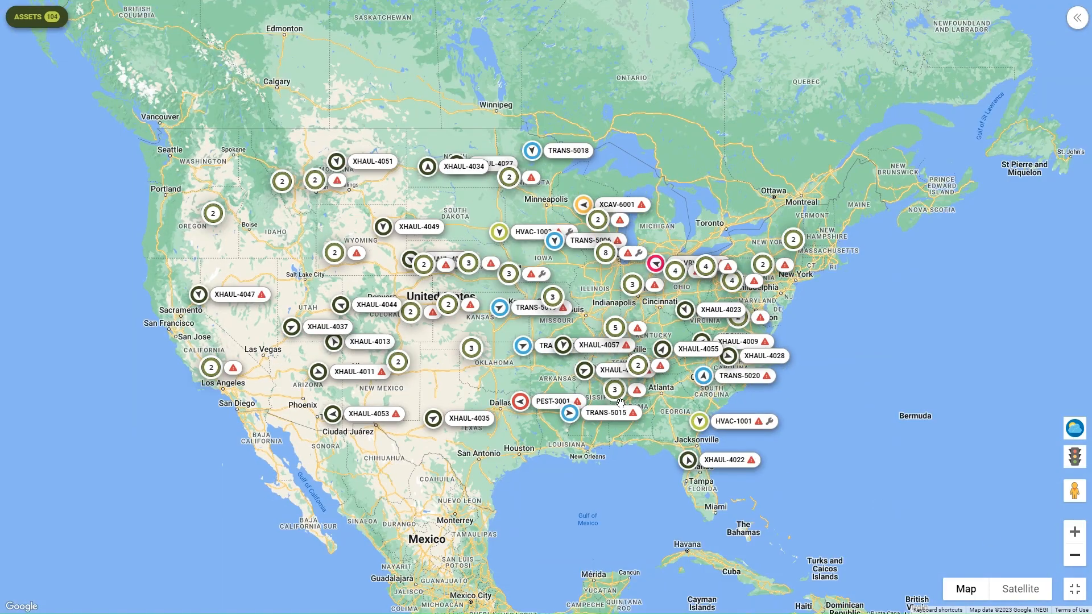
{"action": "scroll", "coordinate": [620, 402], "scroll_direction": "up", "scroll_amount": 2}
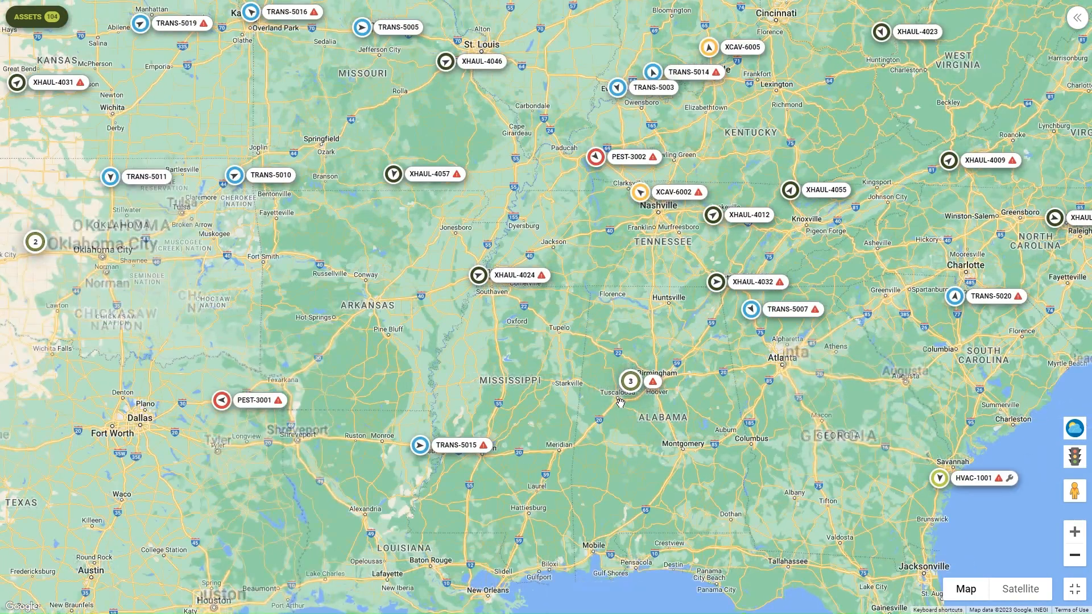
{"action": "scroll", "coordinate": [620, 403], "scroll_direction": "down", "scroll_amount": 2}
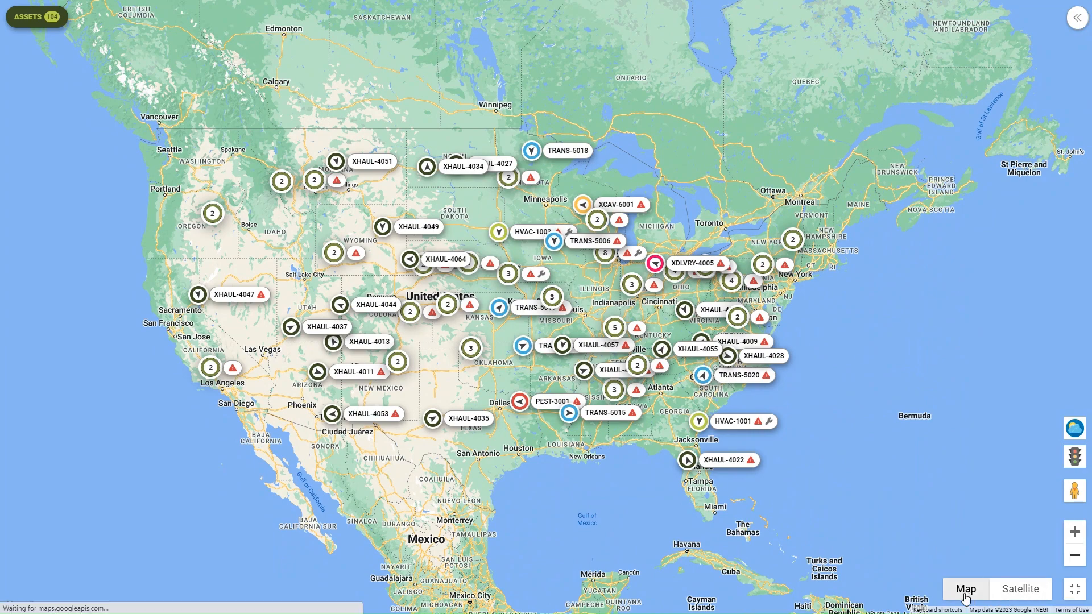
Preview satellite imagery, return to the road map, and exit the fullscreen map.
{"action": "left_click", "coordinate": [1026, 592]}
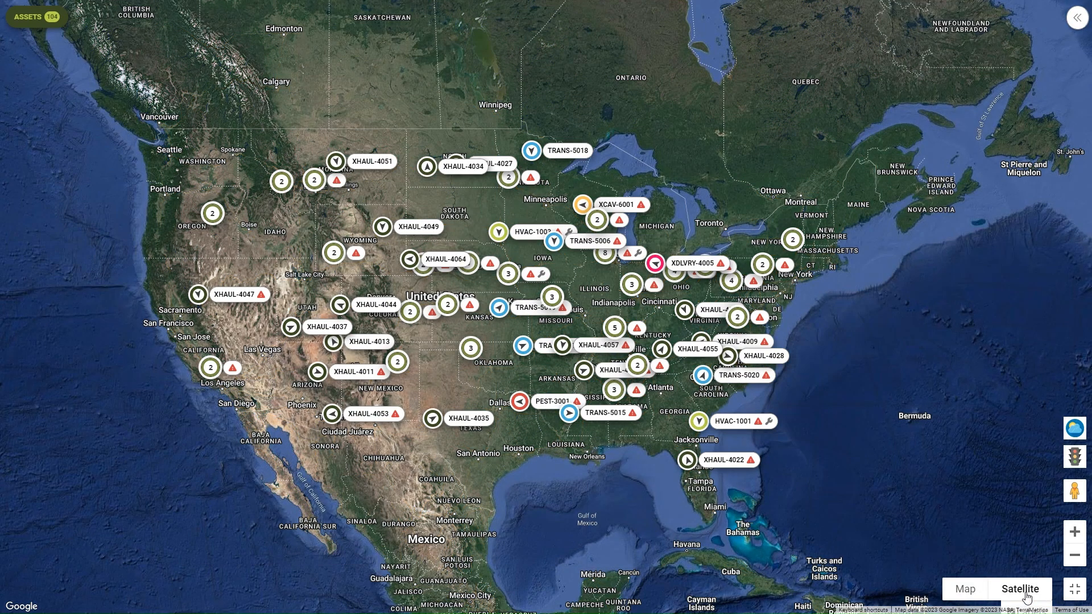
{"action": "left_click", "coordinate": [966, 591]}
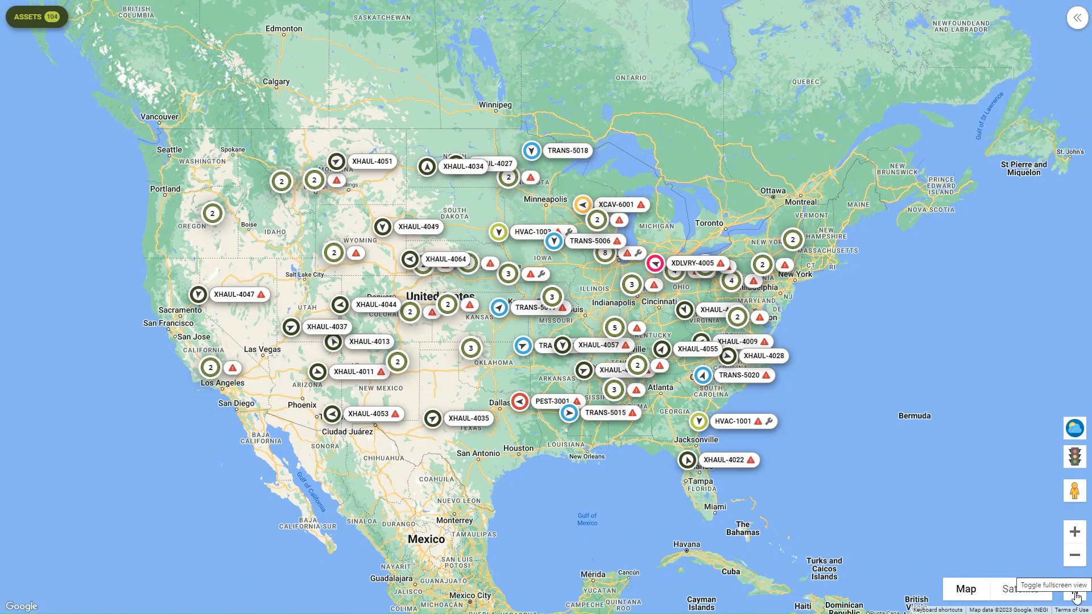
{"action": "left_click", "coordinate": [1075, 594]}
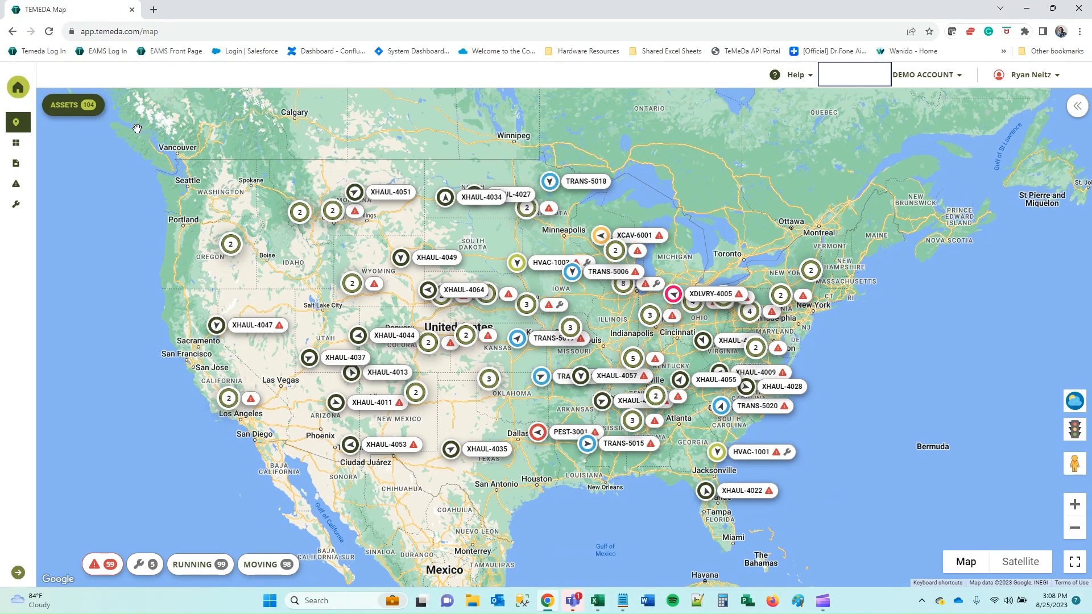
Open the asset list and filter it by maintenance due, then running, then moving status.
{"action": "left_click", "coordinate": [1078, 105]}
{"action": "left_click", "coordinate": [71, 106]}
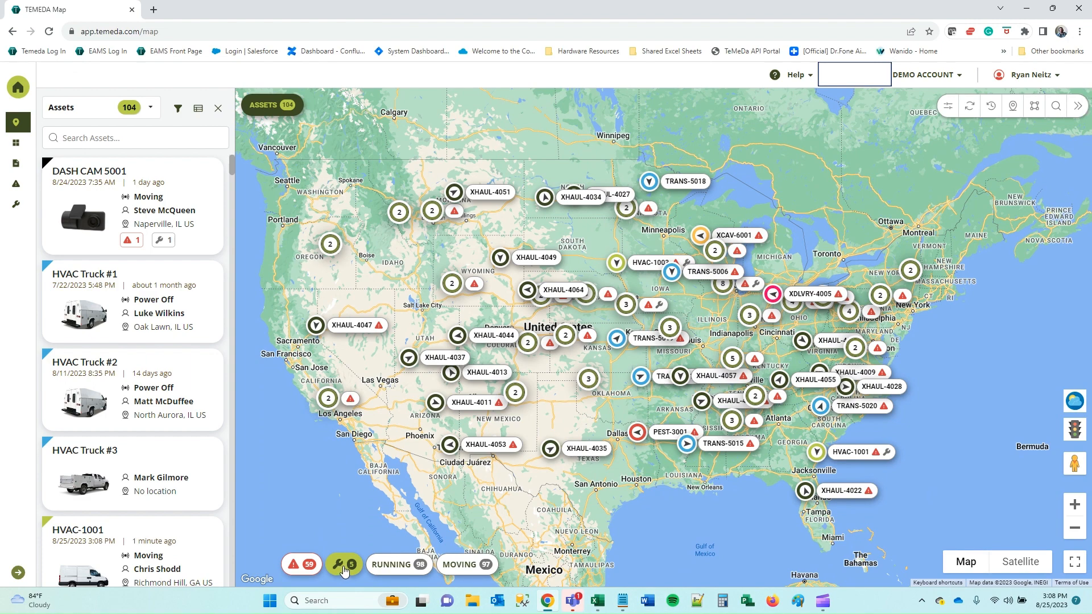
{"action": "left_click", "coordinate": [343, 565]}
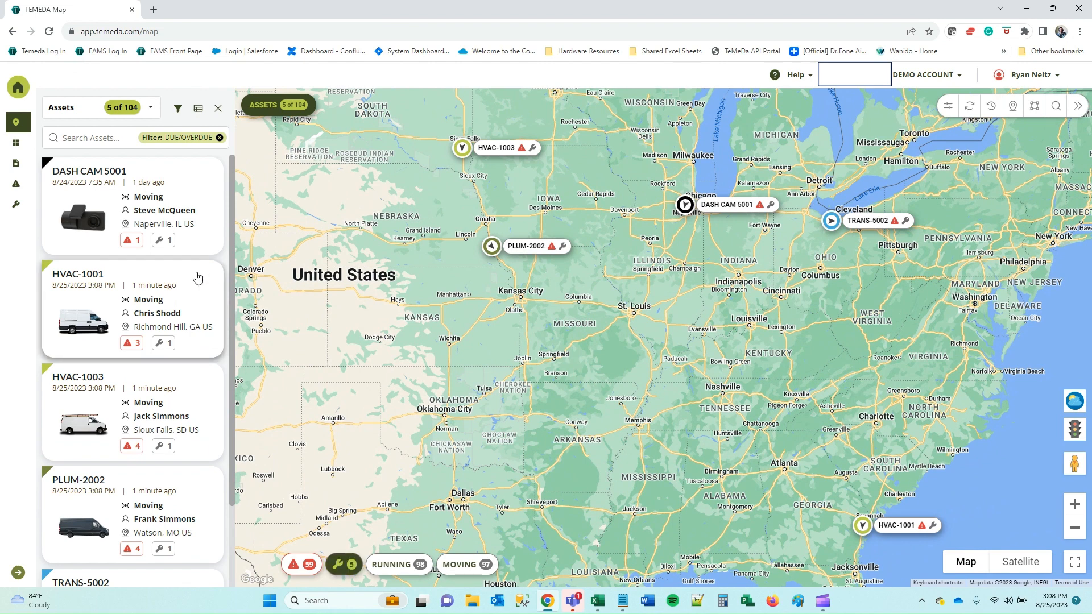
{"action": "scroll", "coordinate": [195, 275], "scroll_direction": "down", "scroll_amount": 2}
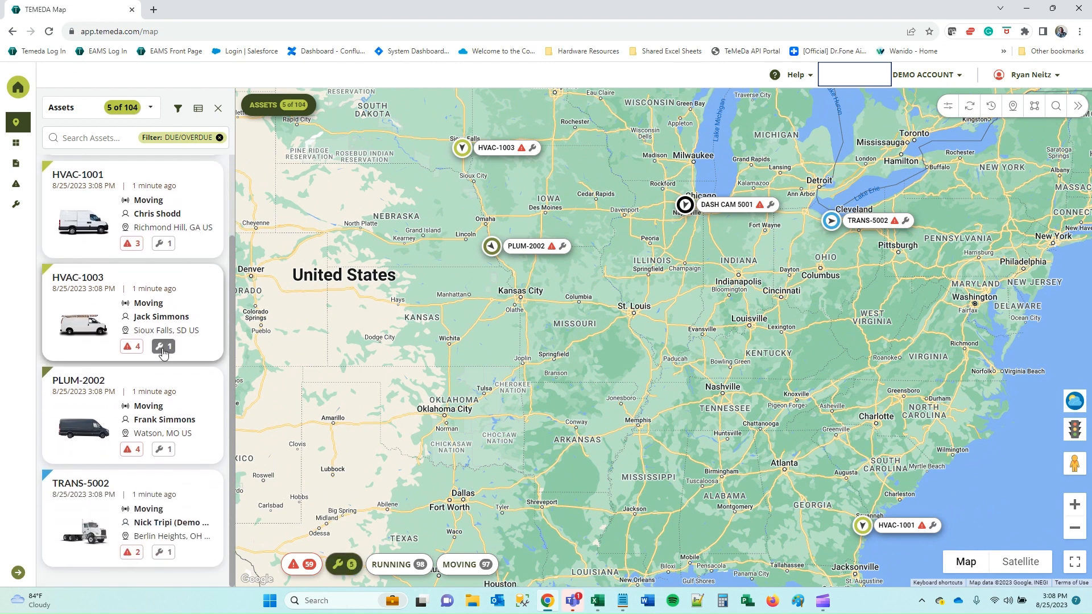
{"action": "scroll", "coordinate": [169, 244], "scroll_direction": "up", "scroll_amount": 2}
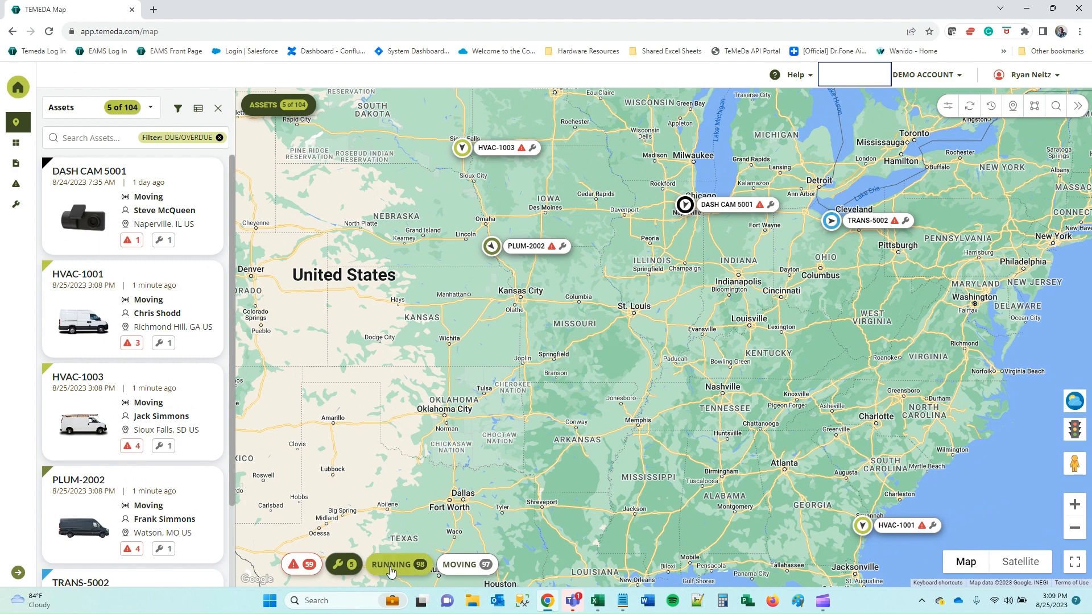
{"action": "left_click", "coordinate": [408, 575]}
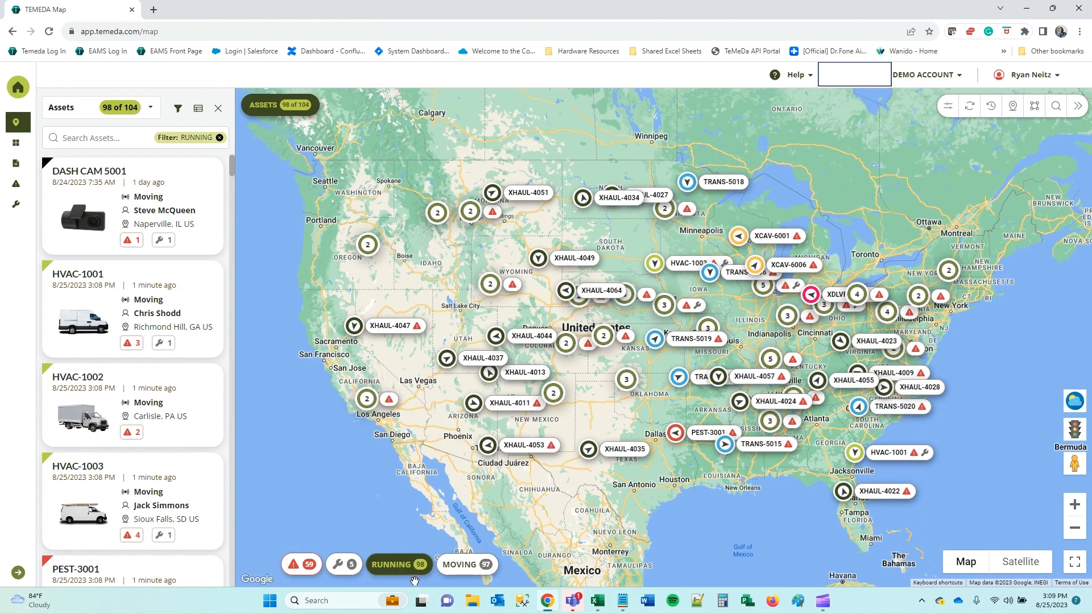
{"action": "left_click", "coordinate": [462, 568]}
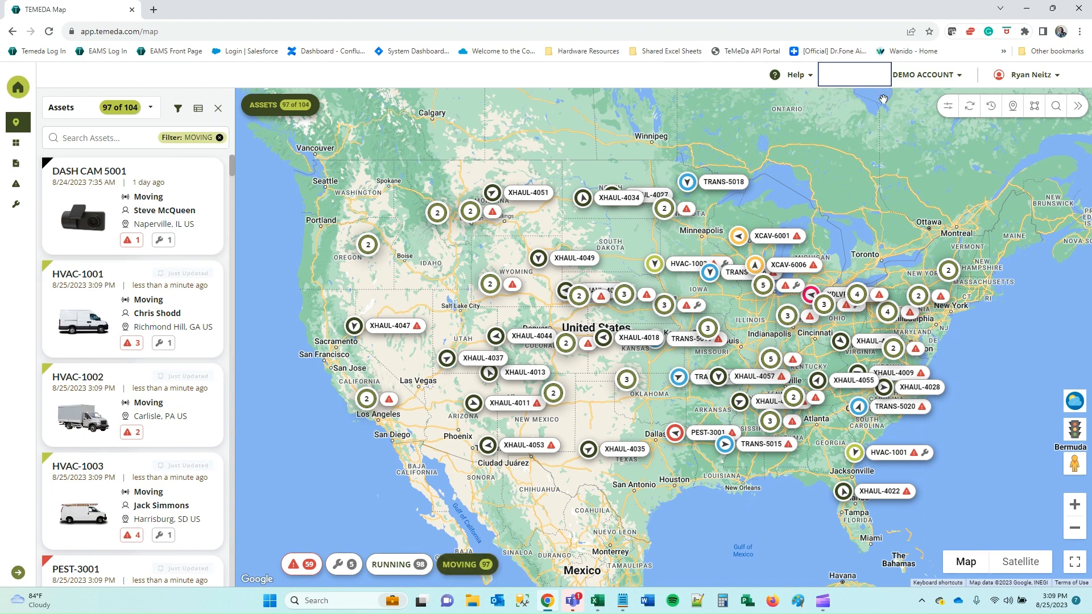
Reset the map to all 104 assets, view recently viewed assets, and start a box search.
{"action": "left_click", "coordinate": [972, 108]}
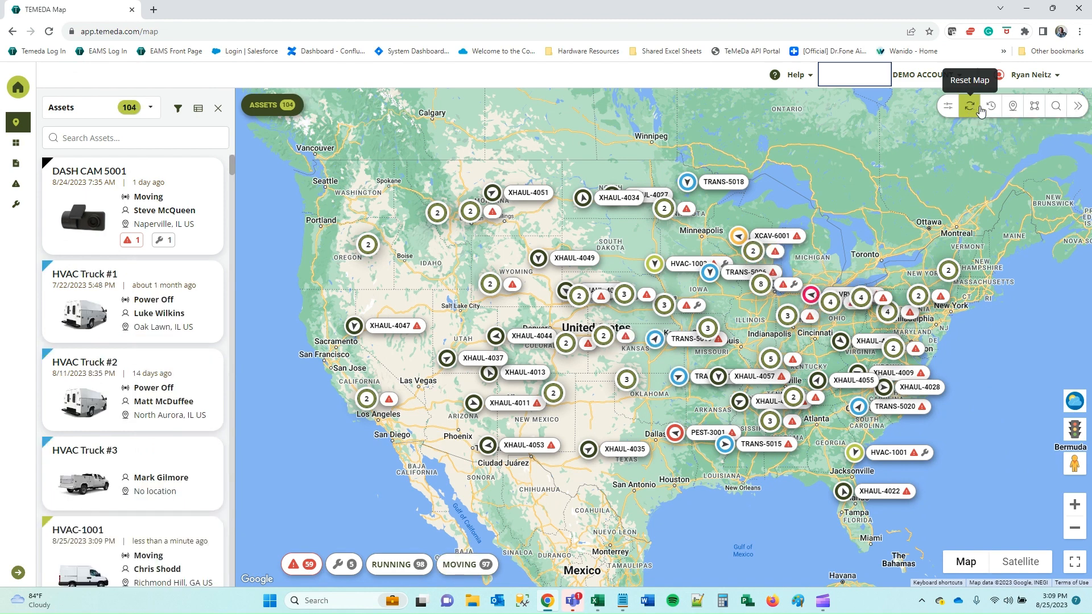
{"action": "left_click", "coordinate": [989, 108]}
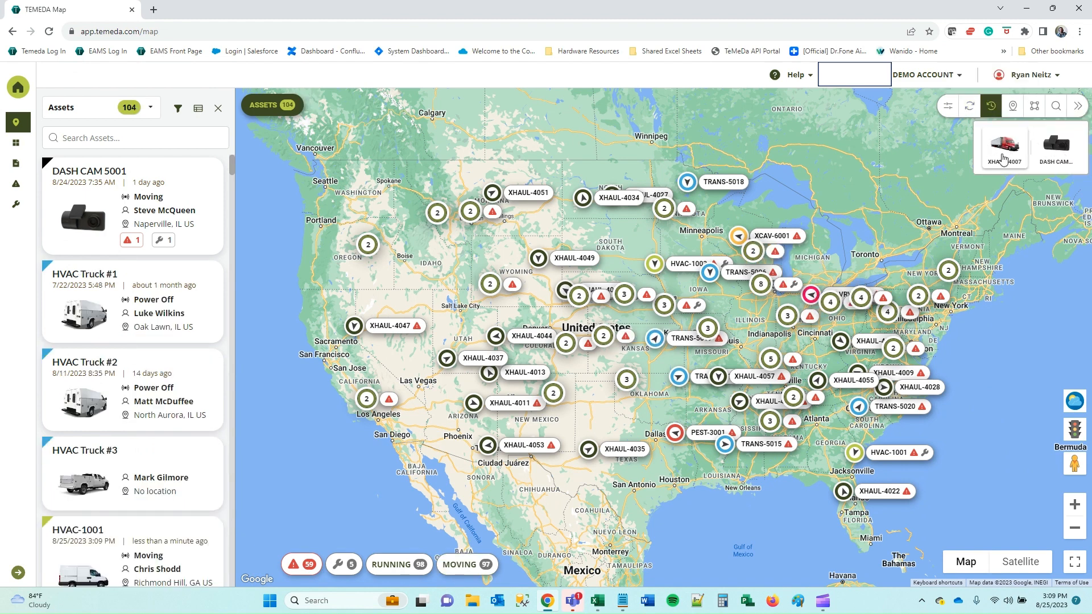
{"action": "left_click", "coordinate": [1014, 108]}
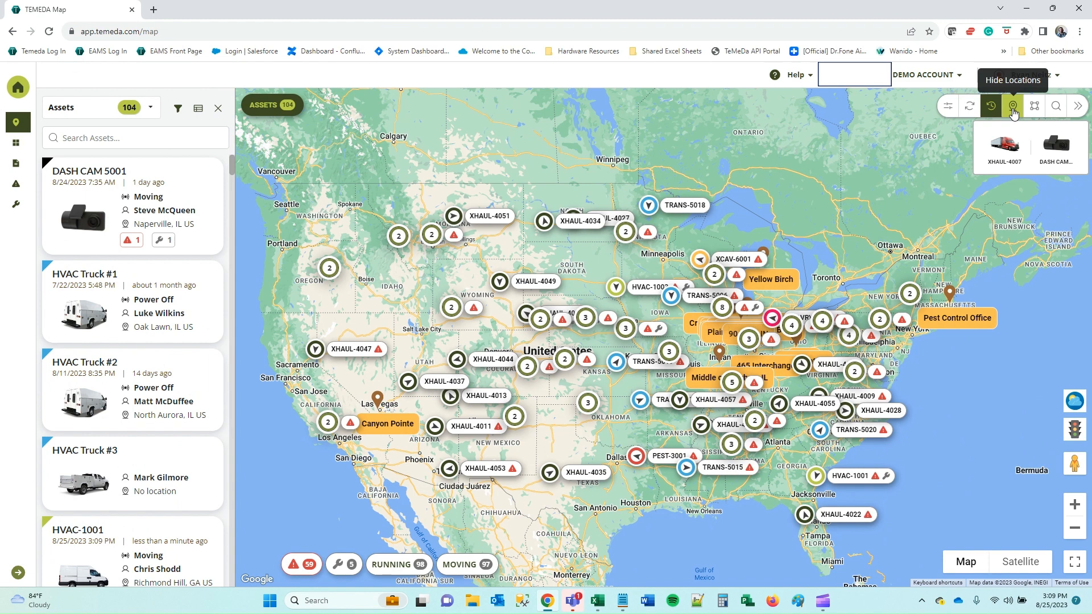
{"action": "left_click", "coordinate": [1014, 112]}
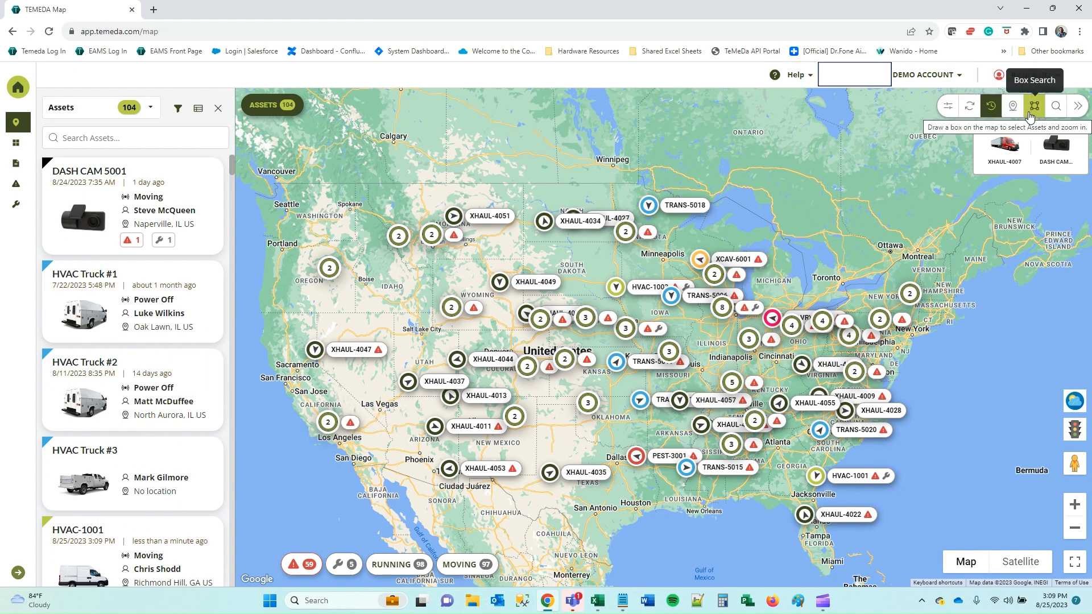
{"action": "left_click", "coordinate": [1035, 110]}
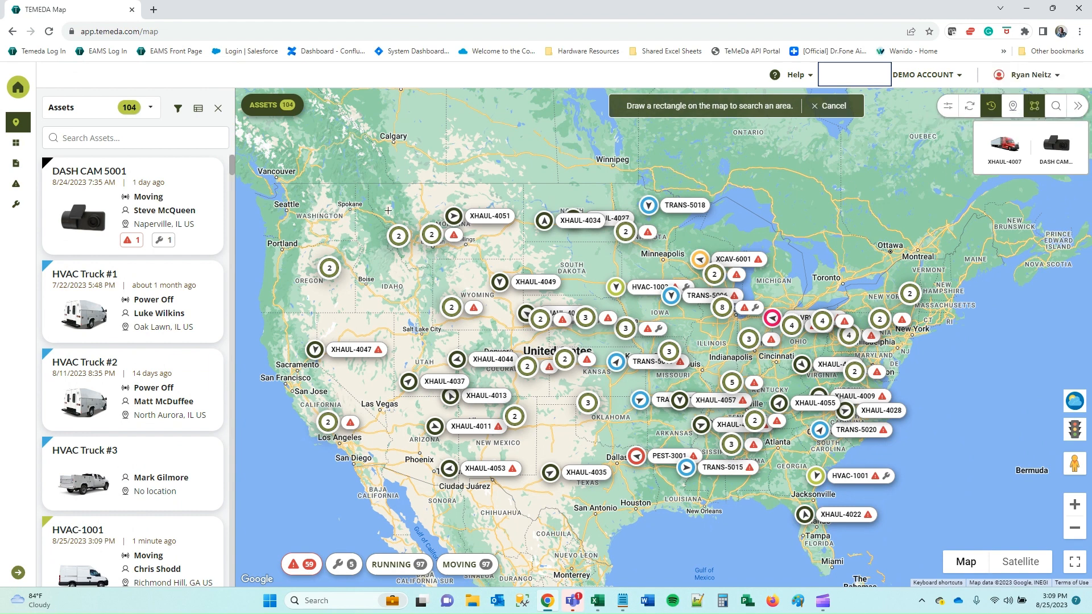
Box-select Montana to narrow the map to 5 of 104 assets and review their table.
{"action": "left_click_drag", "start_coordinate": [379, 192], "coordinate": [490, 268]}
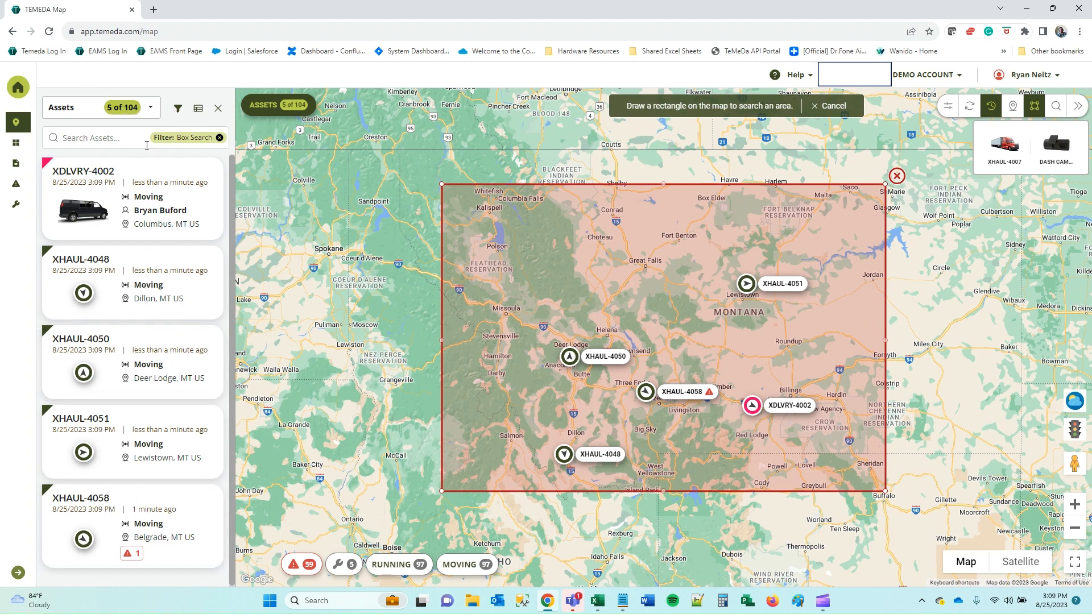
{"action": "left_click", "coordinate": [198, 110]}
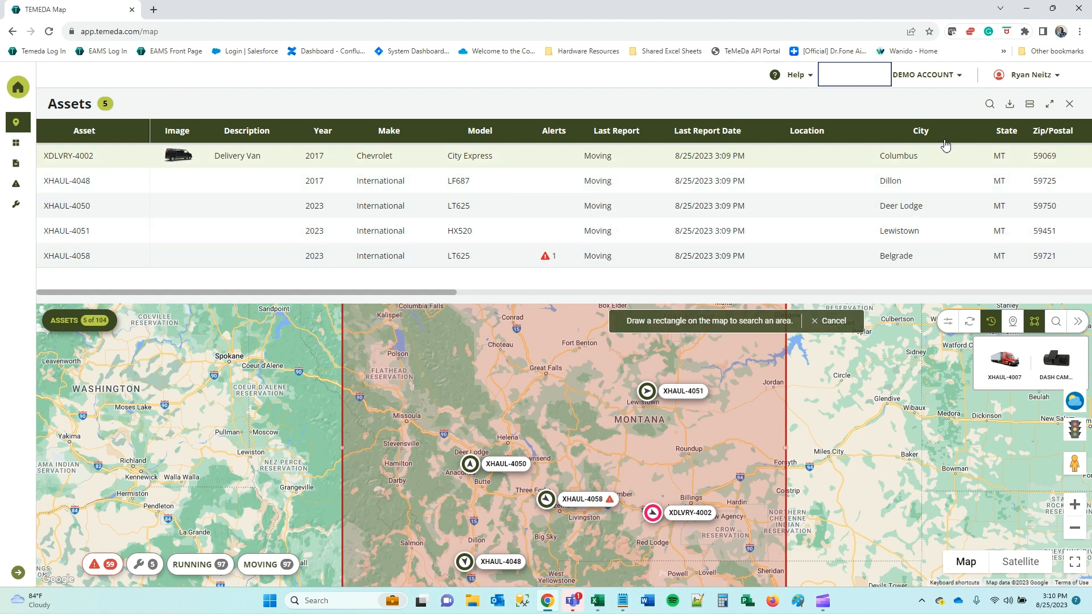
{"action": "left_click", "coordinate": [1009, 107]}
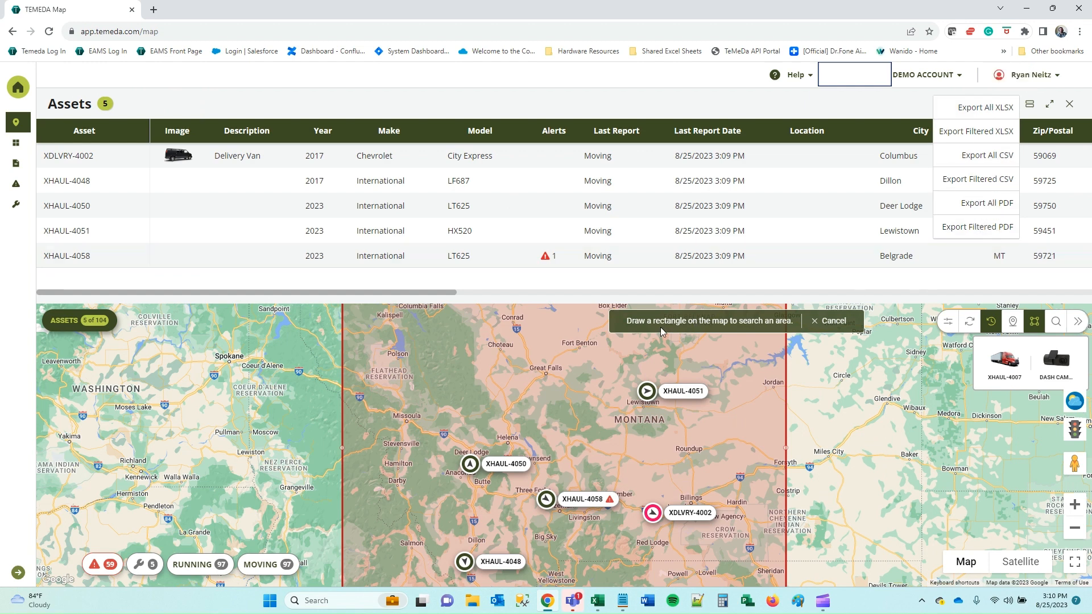
{"action": "left_click", "coordinate": [1071, 106]}
{"action": "left_click", "coordinate": [1071, 106]}
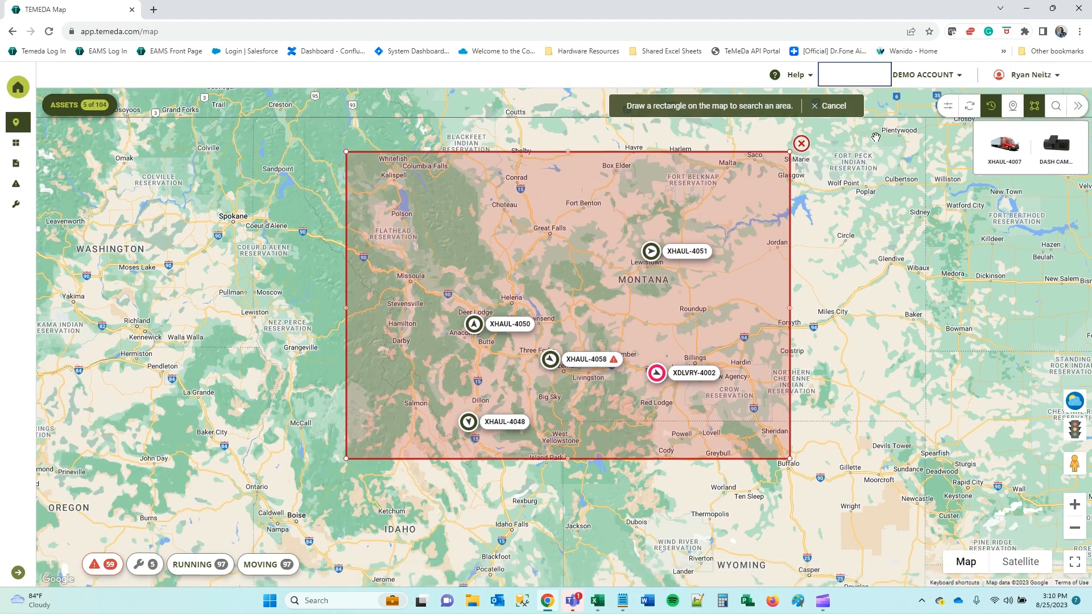
{"action": "left_click", "coordinate": [801, 143]}
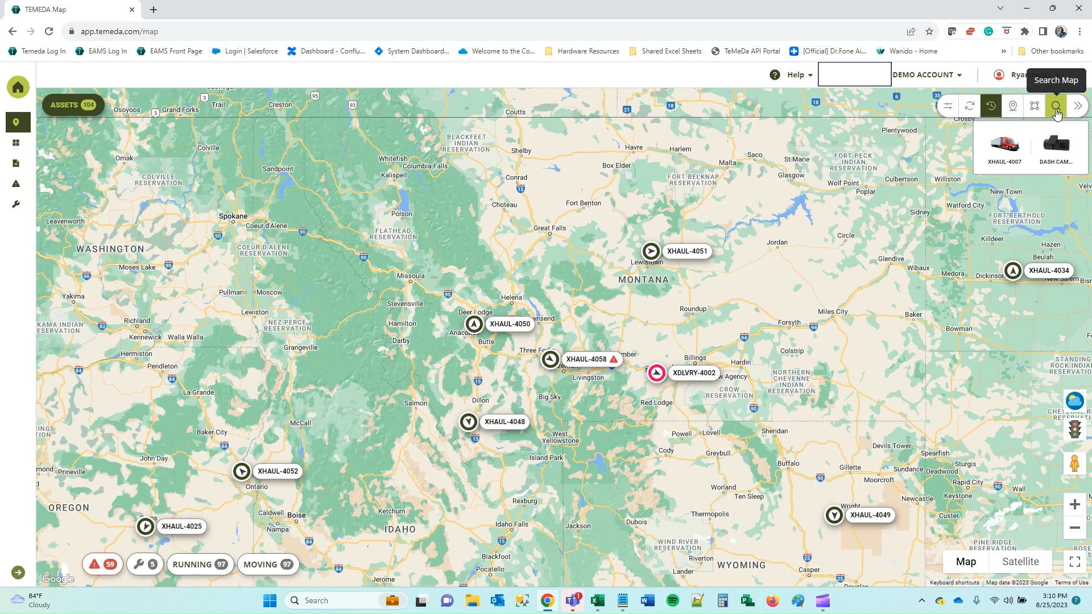
{"action": "left_click", "coordinate": [1054, 110]}
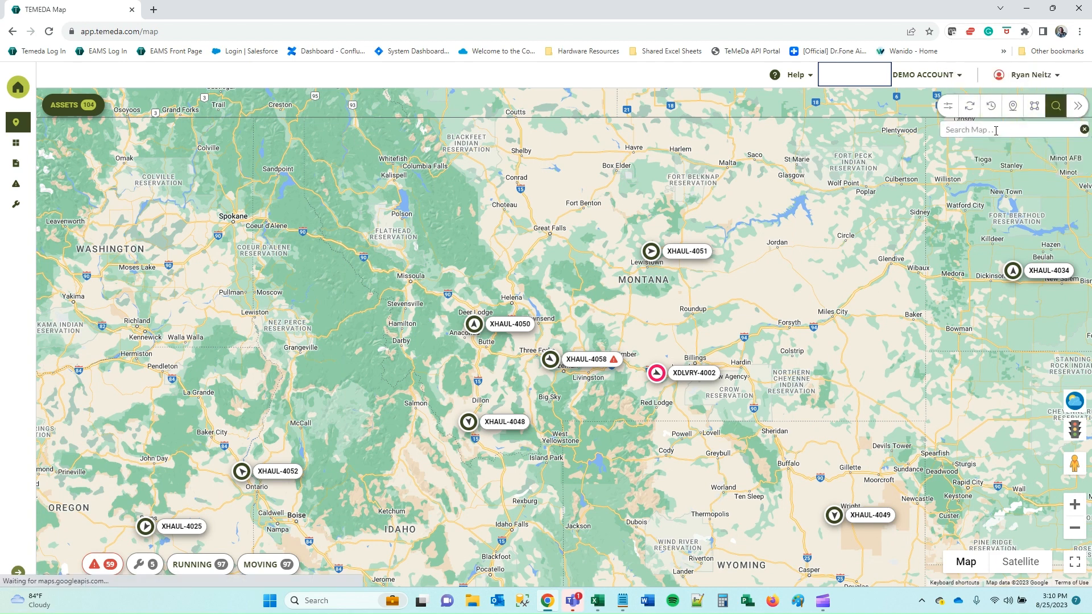
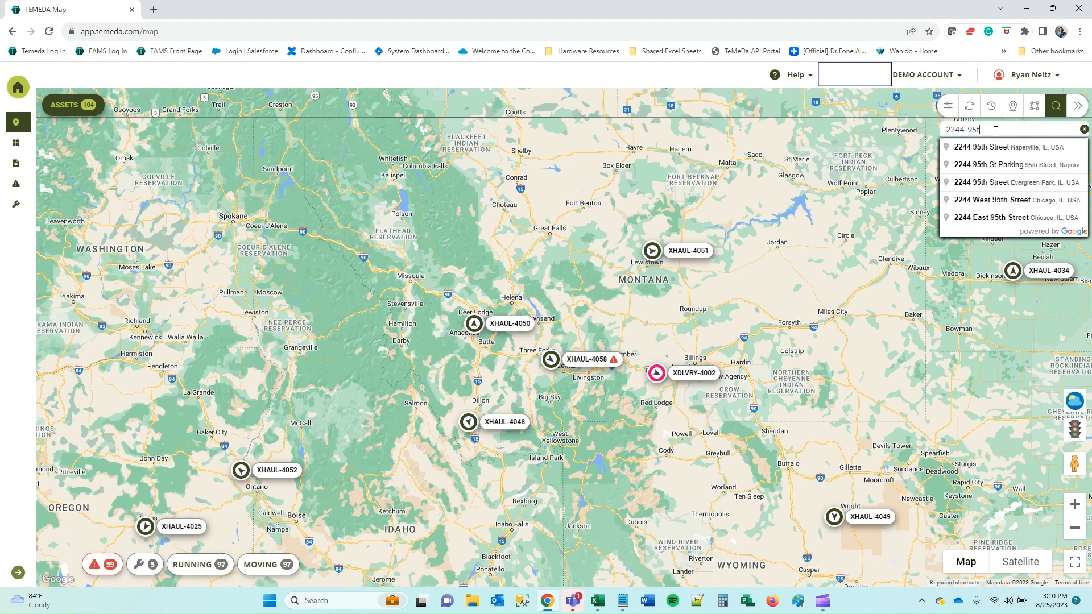
{"action": "left_click", "coordinate": [1023, 147]}
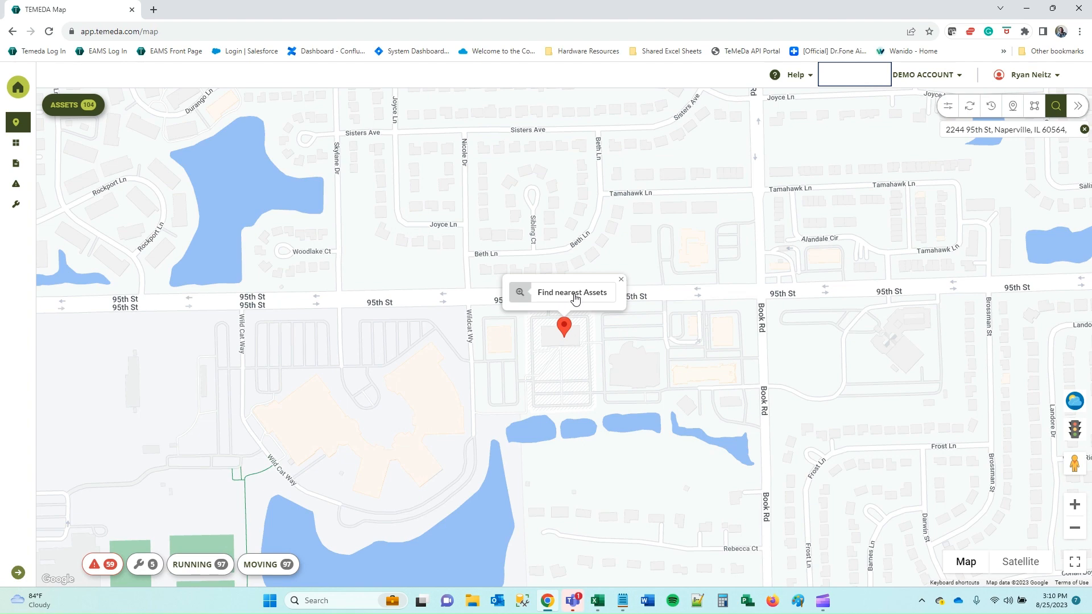
{"action": "left_click", "coordinate": [574, 294]}
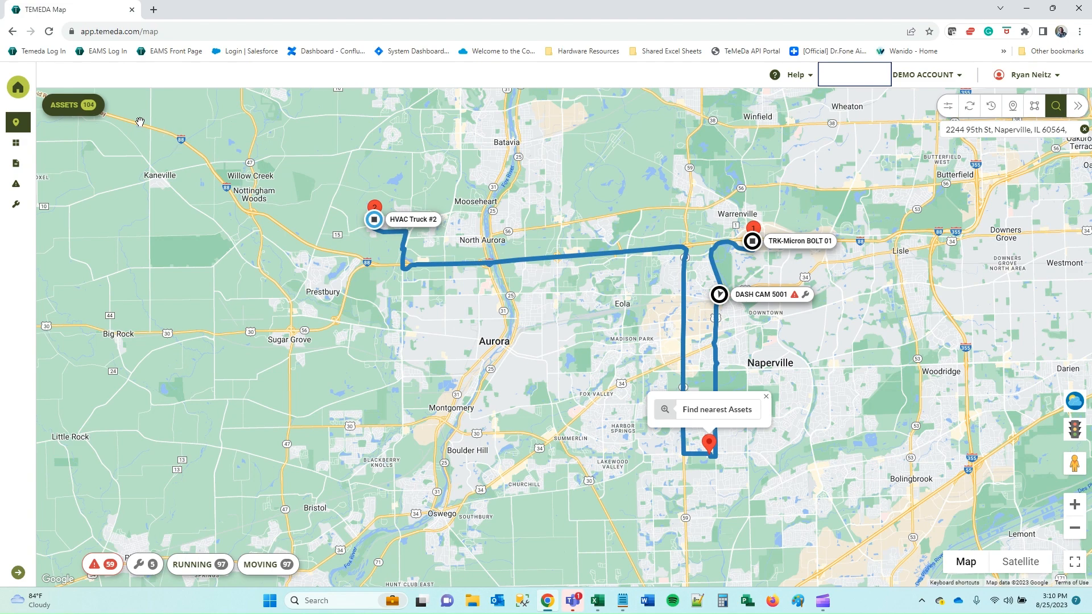
Show assets as a card list, clear the Naperville address search, and reset the map.
{"action": "left_click", "coordinate": [73, 105]}
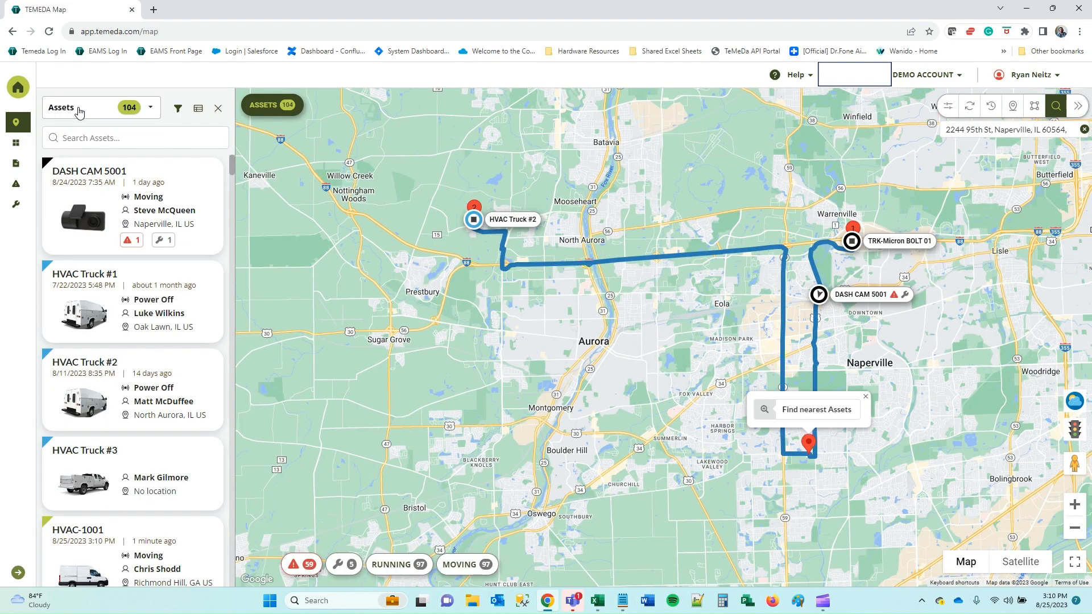
{"action": "left_click", "coordinate": [198, 110]}
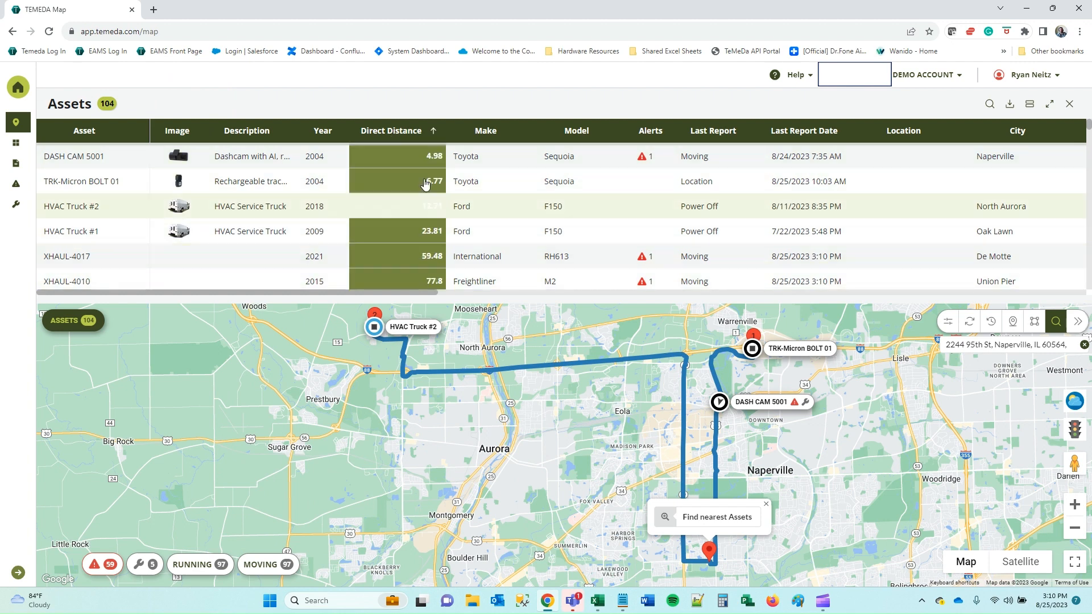
{"action": "left_click", "coordinate": [86, 323]}
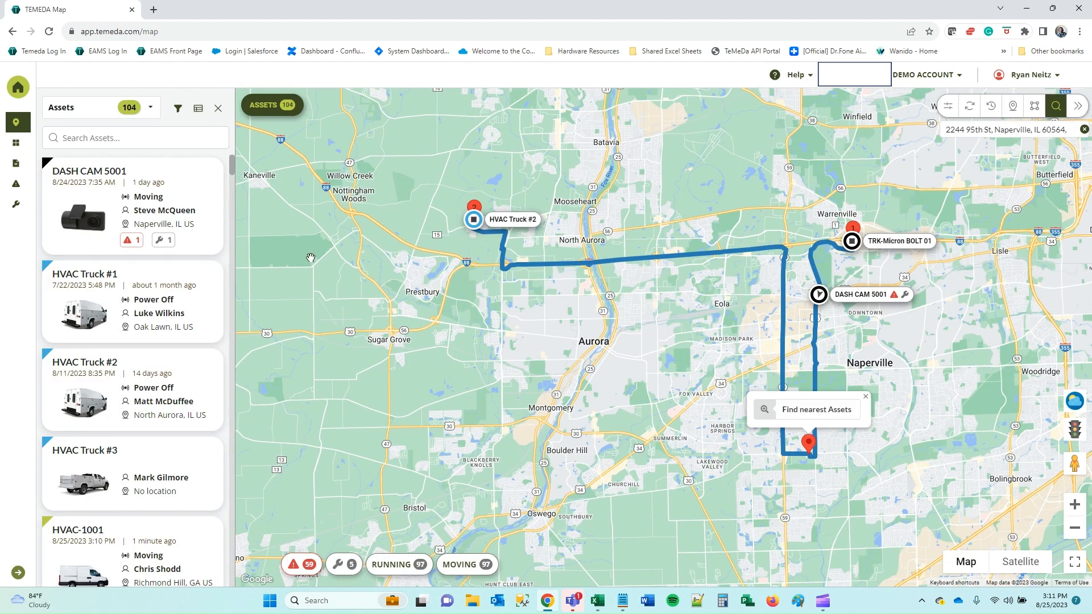
{"action": "left_click", "coordinate": [1084, 129]}
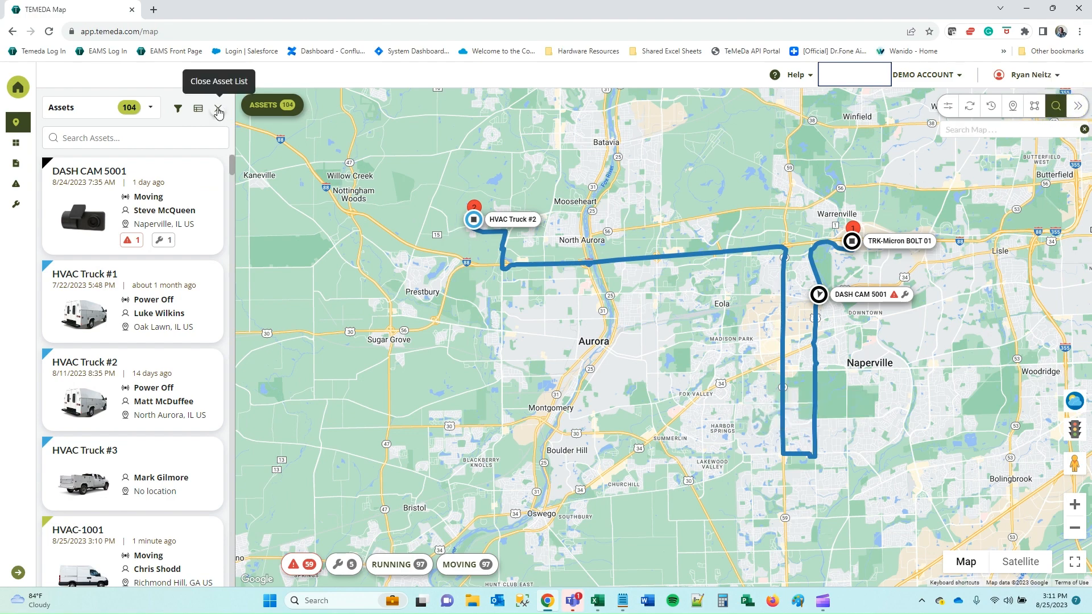
{"action": "left_click", "coordinate": [971, 107]}
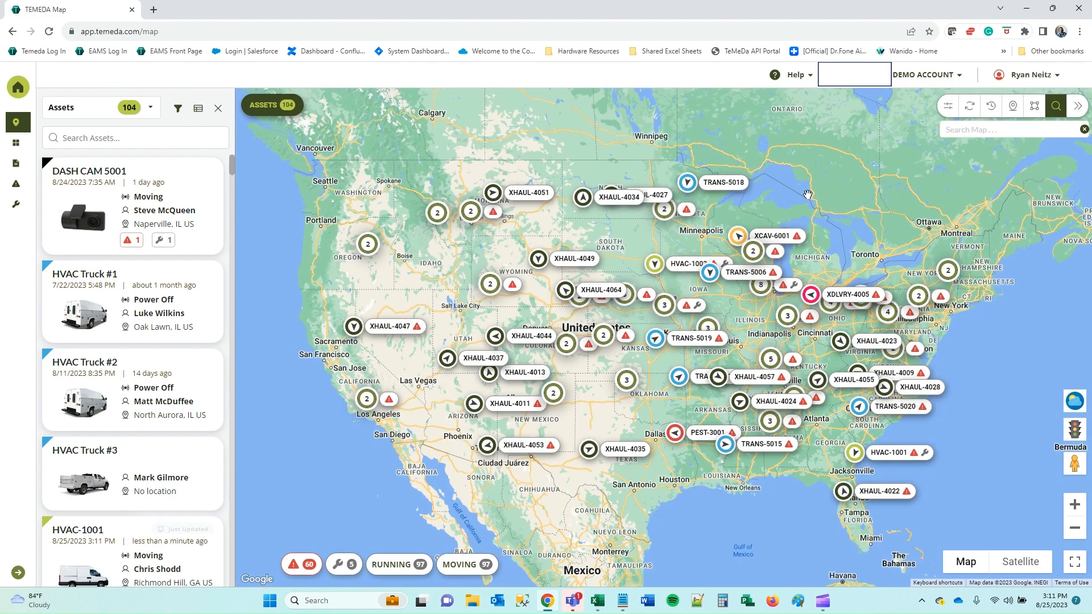
Centre the map on DASH CAM 5001, showing 32 mph and a 202,725 mi odometer.
{"action": "left_click", "coordinate": [176, 188]}
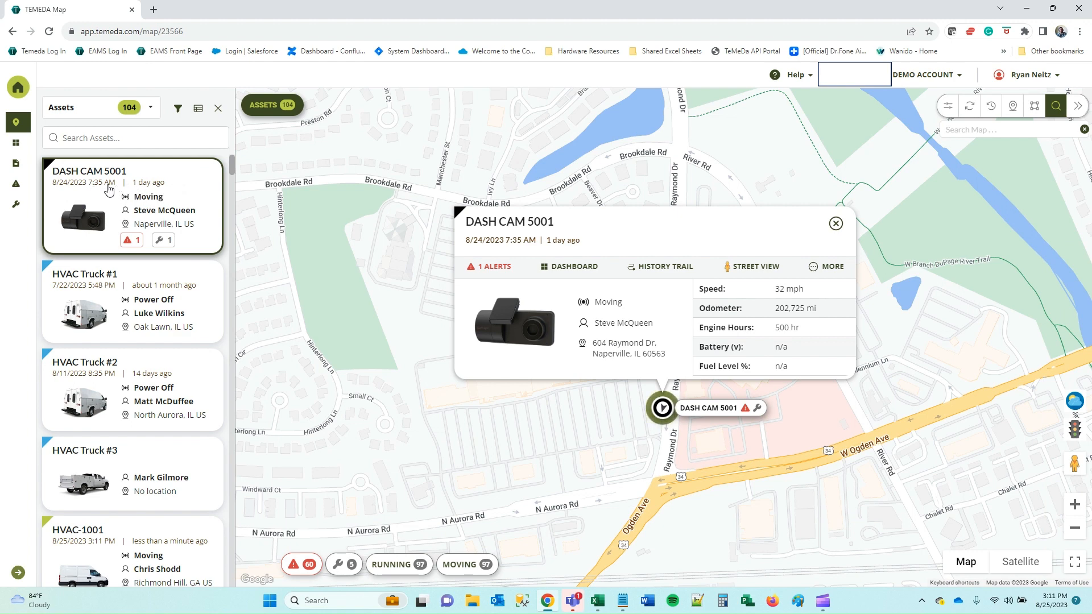
{"action": "scroll", "coordinate": [142, 342], "scroll_direction": "down", "scroll_amount": 1}
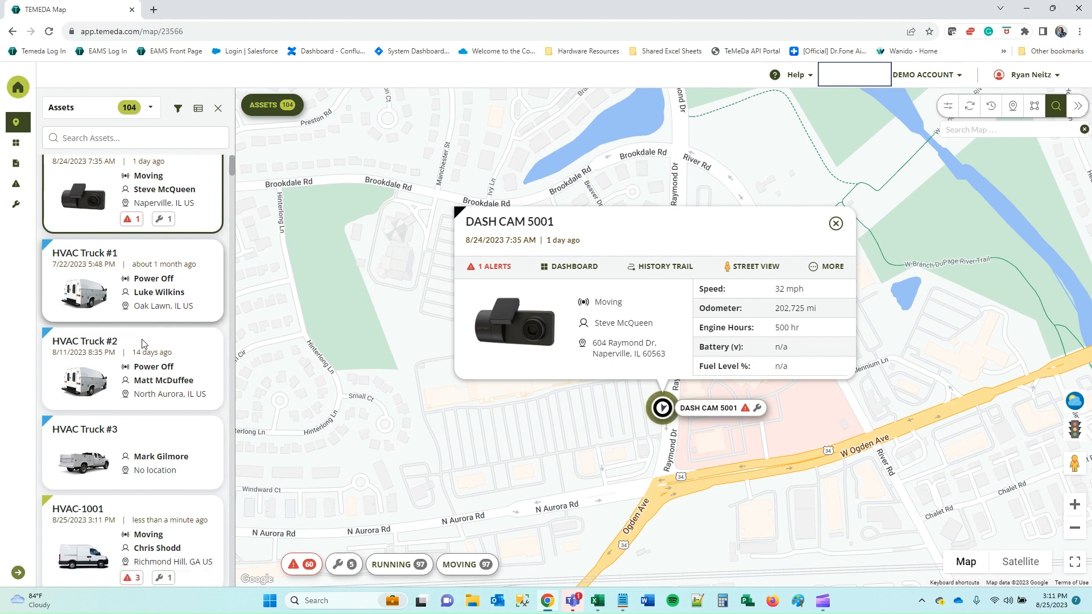
{"action": "left_click", "coordinate": [118, 137]}
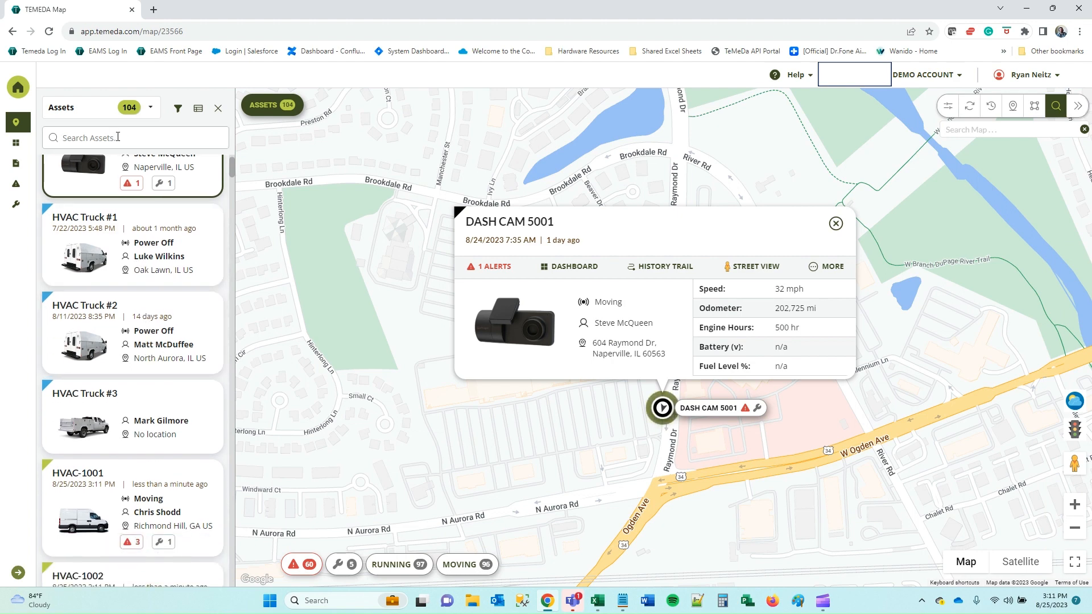
Search assets for 4007 and view XHAUL-4007 near Hinton, OK at 56 mph, 250,136 mi.
{"action": "type", "text": "4007"}
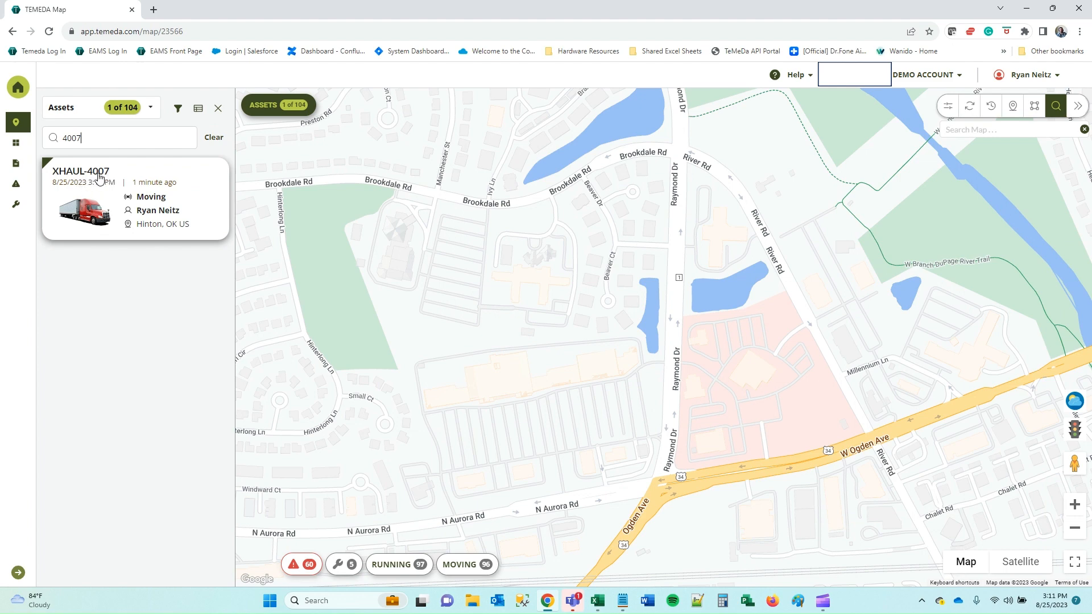
{"action": "left_click", "coordinate": [195, 184]}
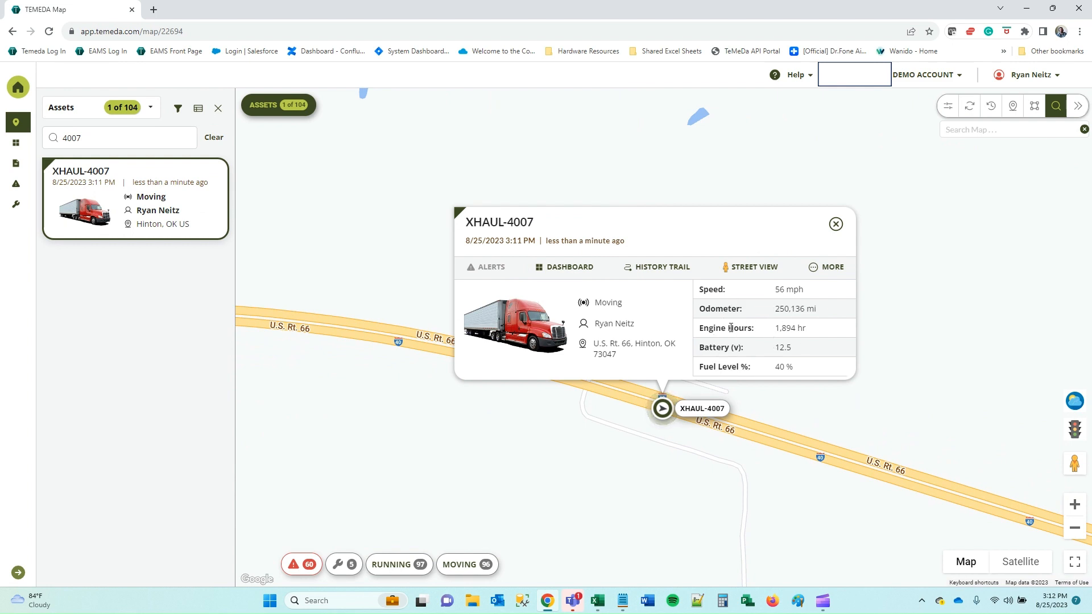
{"action": "left_click_drag", "start_coordinate": [798, 373], "coordinate": [705, 290]}
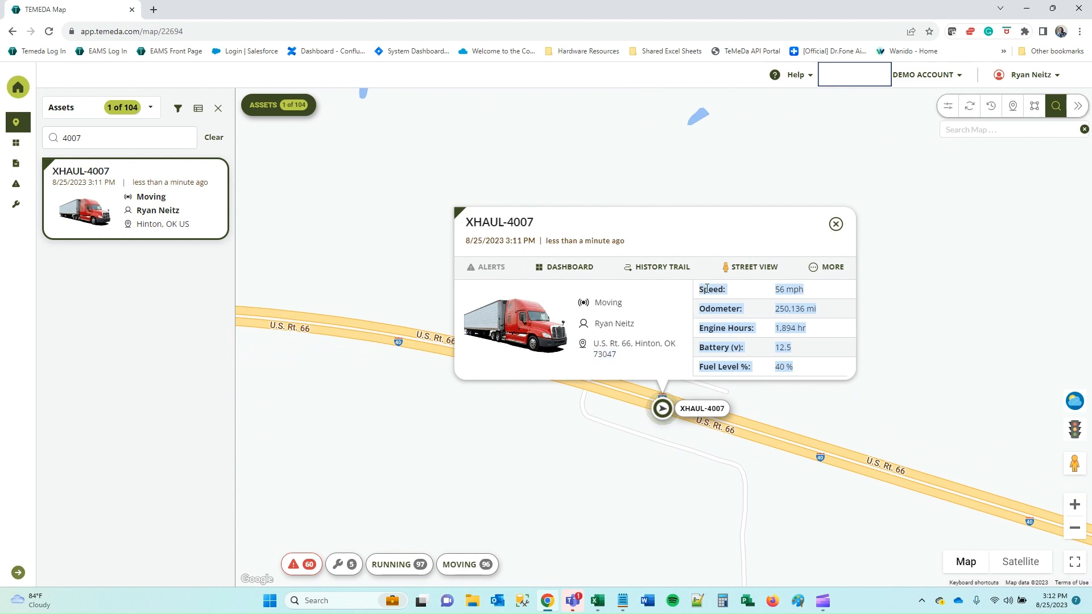
{"action": "left_click", "coordinate": [709, 302]}
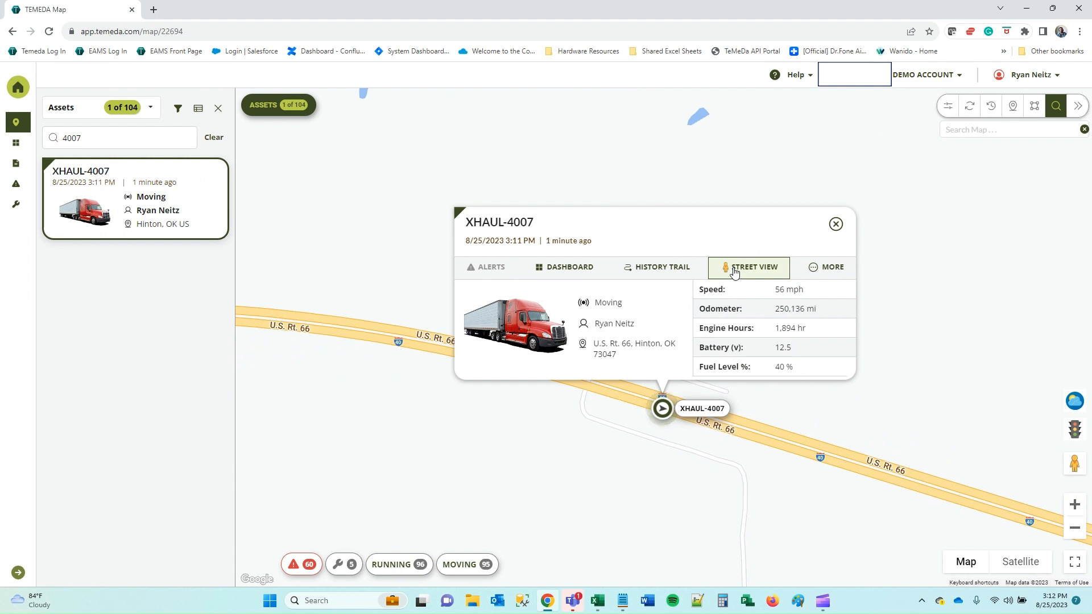
{"action": "left_click", "coordinate": [840, 268]}
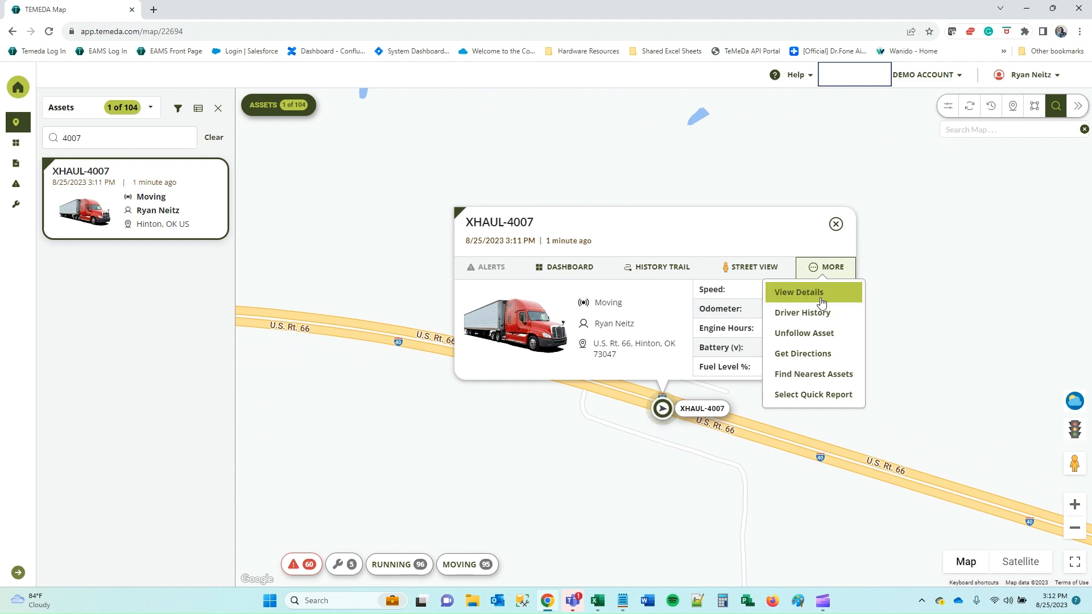
{"action": "left_click", "coordinate": [823, 298]}
{"action": "scroll", "coordinate": [655, 314], "scroll_direction": "down", "scroll_amount": 3}
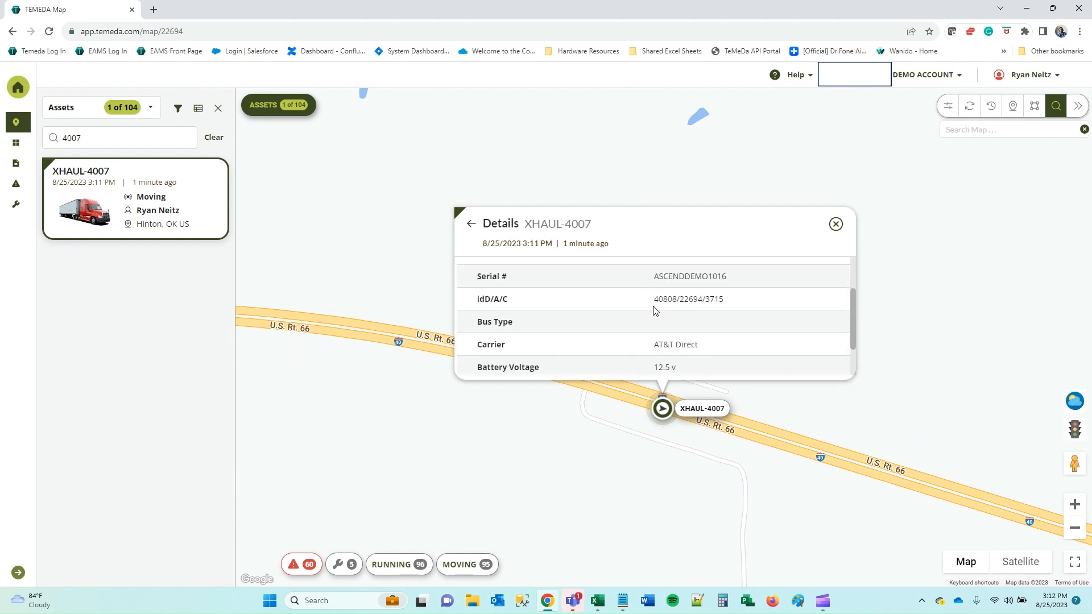
{"action": "scroll", "coordinate": [652, 322], "scroll_direction": "up", "scroll_amount": 3}
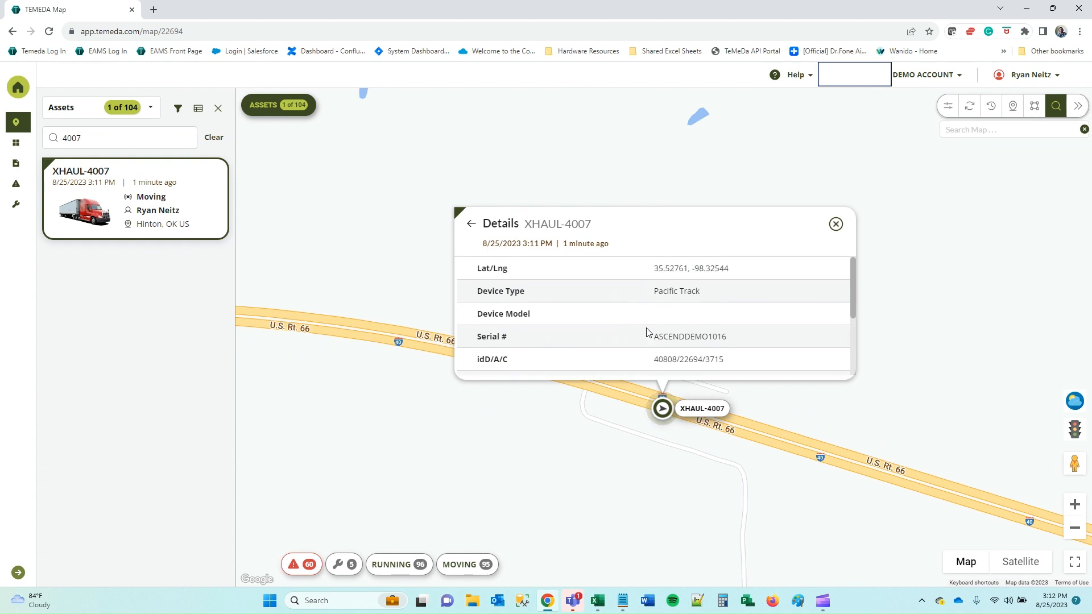
{"action": "left_click", "coordinate": [468, 225]}
{"action": "left_click", "coordinate": [829, 268]}
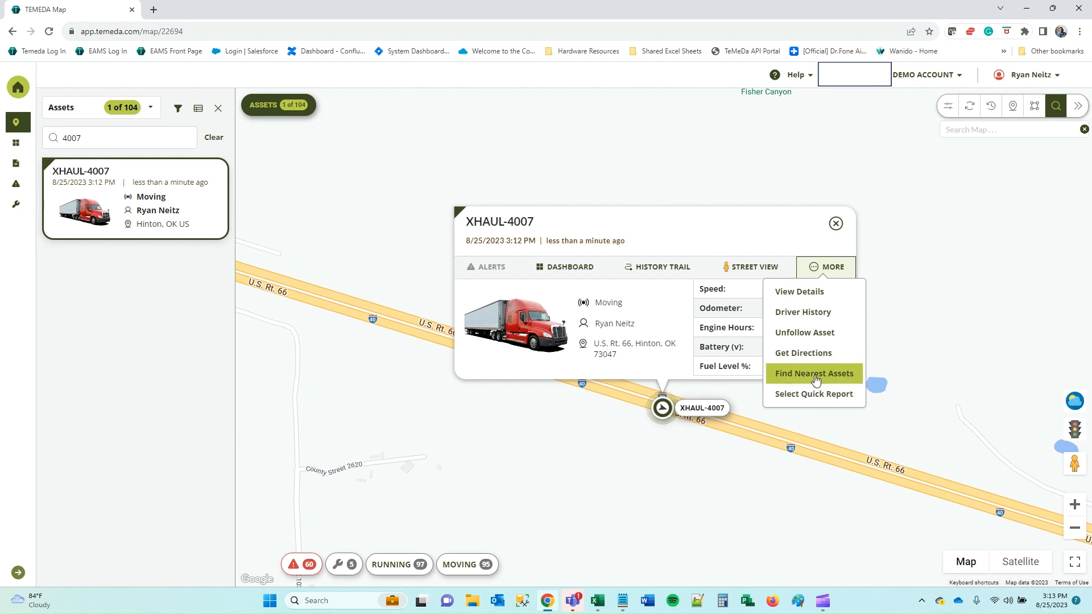
Browse XHAUL-4007's quick report list without choosing one, close its popup, and reset the map.
{"action": "left_click", "coordinate": [812, 395]}
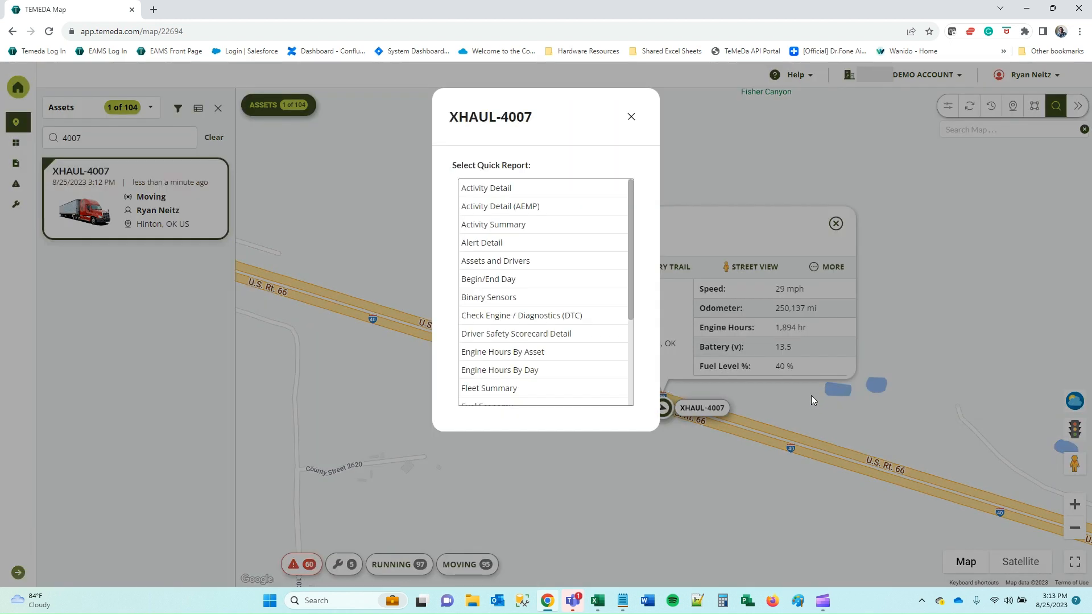
{"action": "scroll", "coordinate": [563, 265], "scroll_direction": "down", "scroll_amount": 1}
{"action": "scroll", "coordinate": [552, 296], "scroll_direction": "down", "scroll_amount": 2}
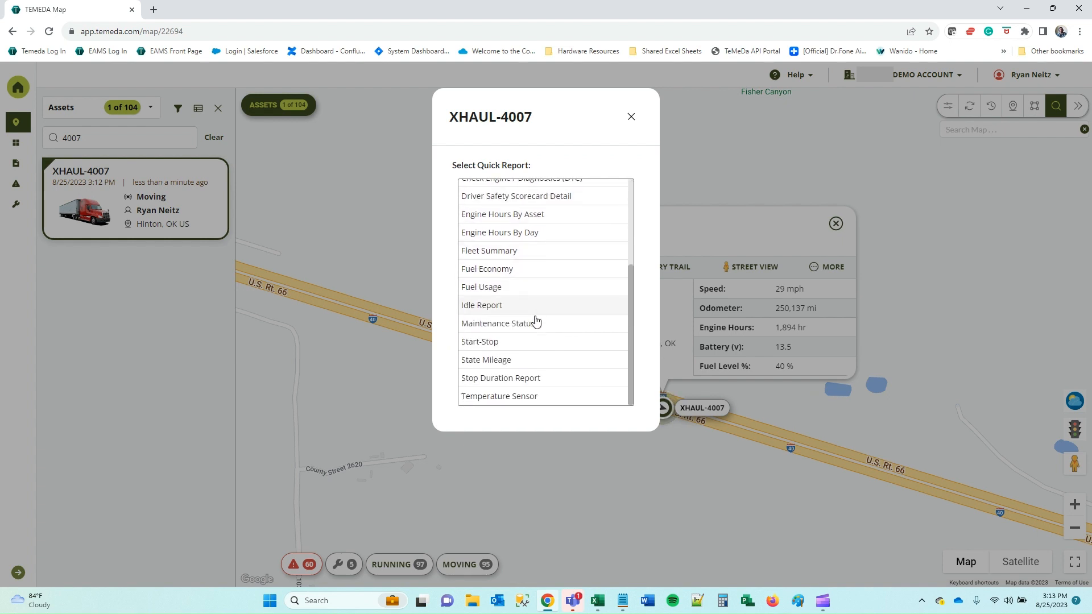
{"action": "scroll", "coordinate": [536, 319], "scroll_direction": "up", "scroll_amount": 3}
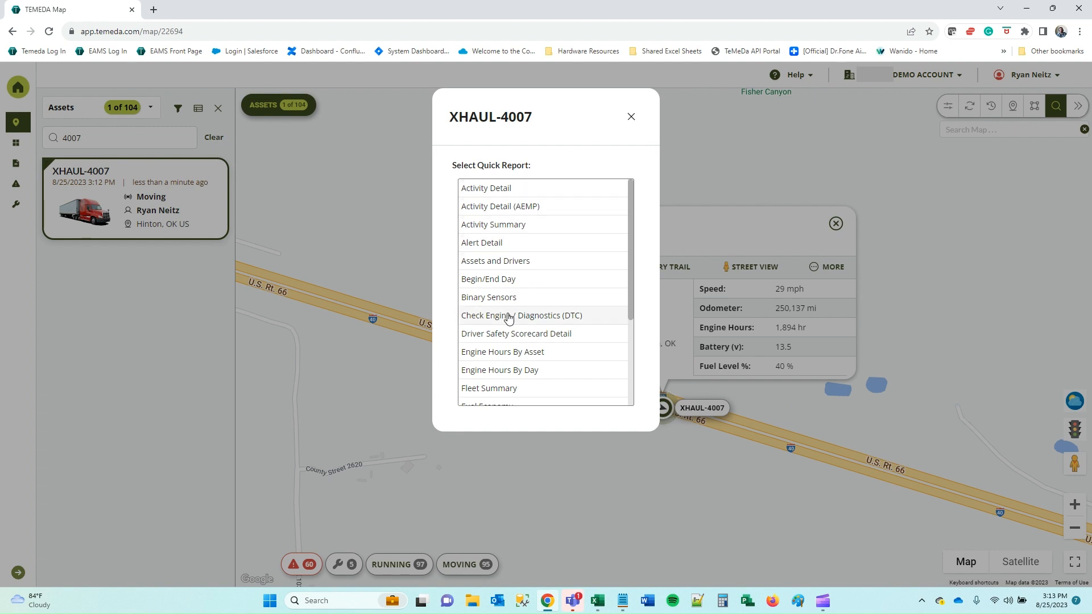
{"action": "left_click_drag", "start_coordinate": [631, 200], "coordinate": [630, 145]}
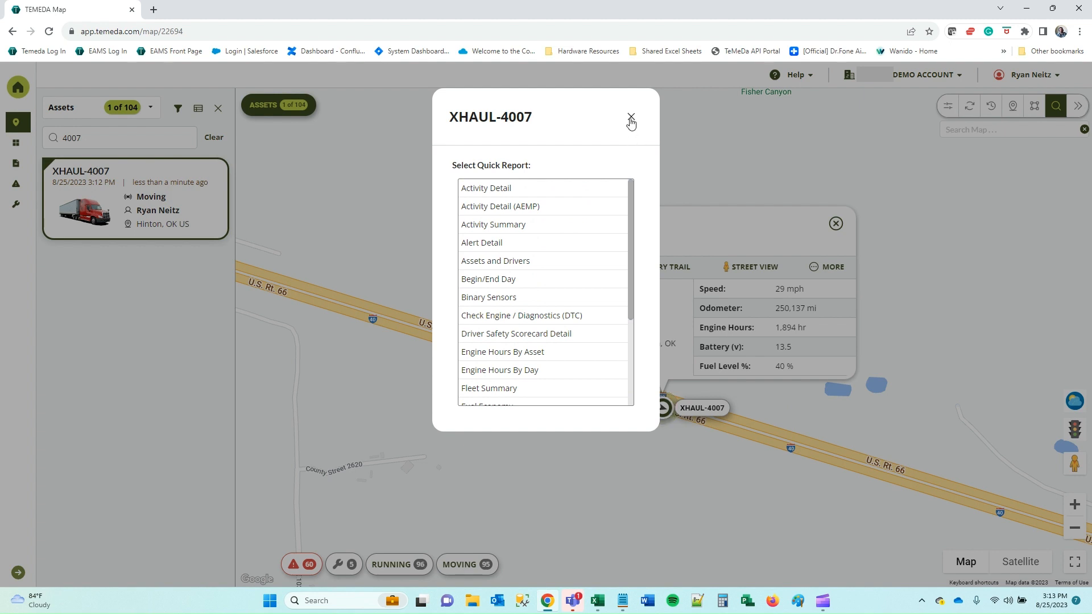
{"action": "left_click", "coordinate": [631, 118]}
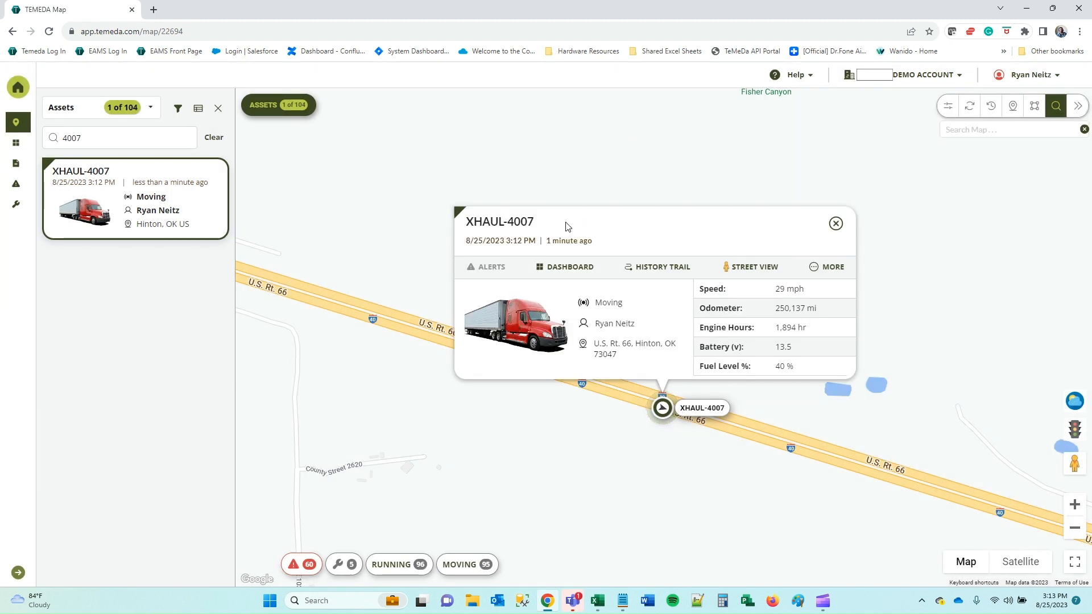
{"action": "left_click", "coordinate": [835, 223]}
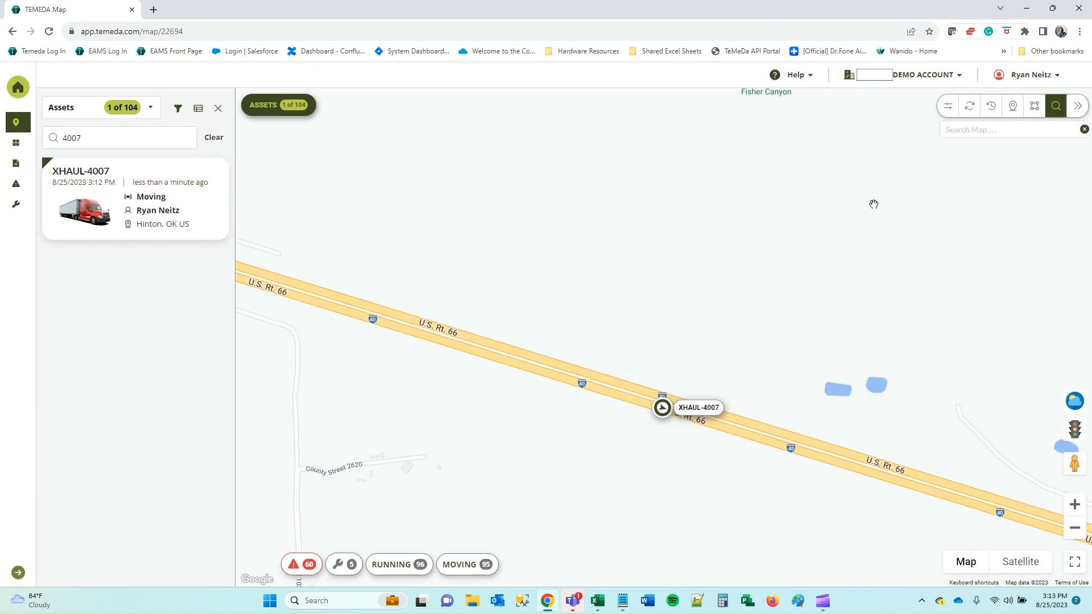
{"action": "left_click", "coordinate": [970, 107]}
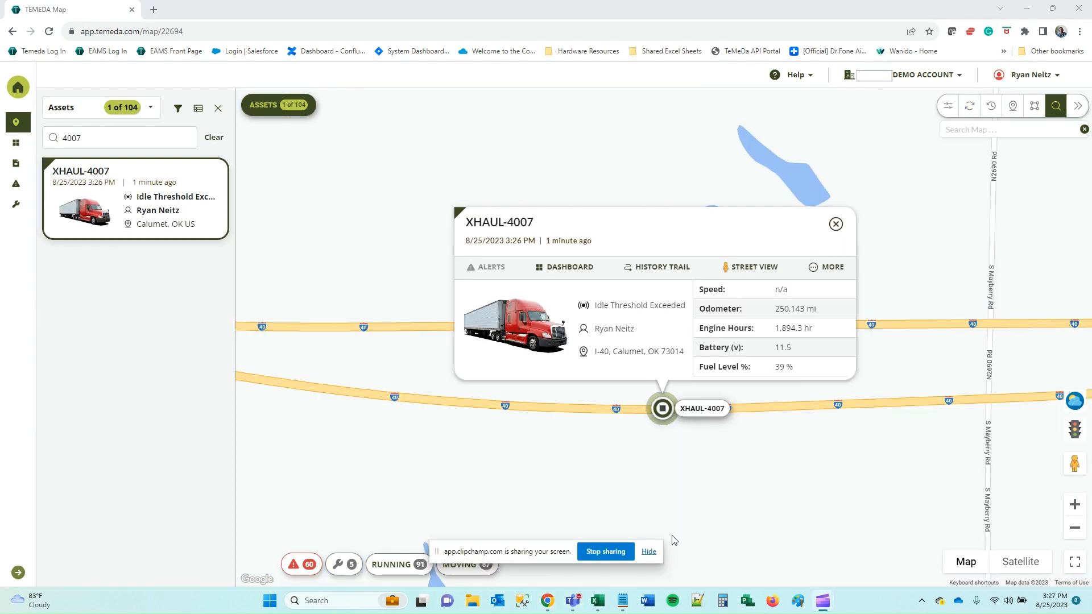
Open XHAUL-4007's full dashboard for 8/18/23–8/25/23, showing 39% fuel and 1825 RPM.
{"action": "left_click", "coordinate": [649, 551]}
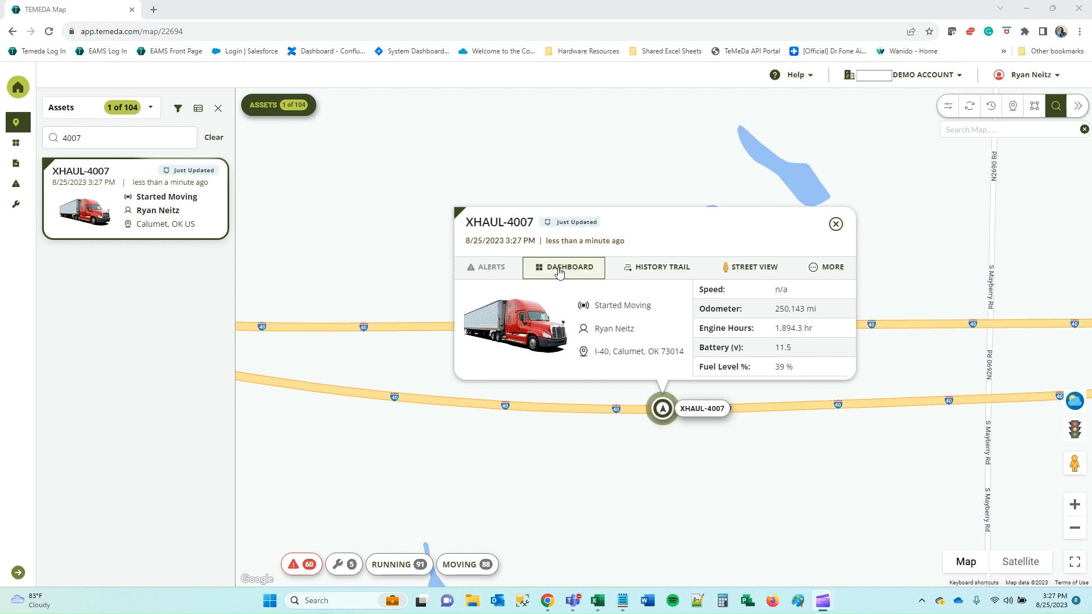
{"action": "left_click", "coordinate": [580, 275]}
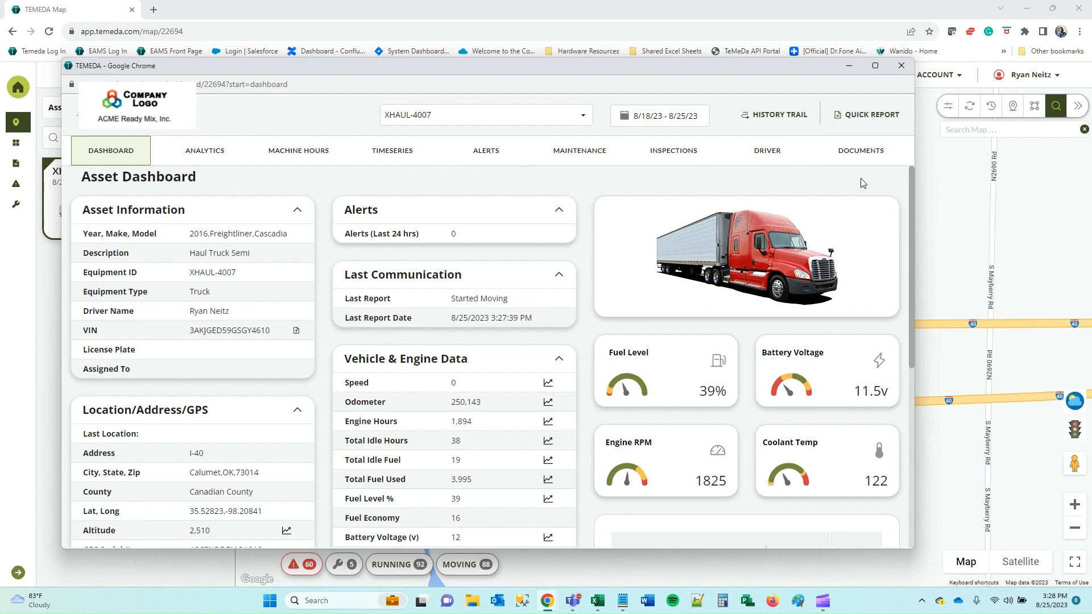
{"action": "scroll", "coordinate": [414, 349], "scroll_direction": "down", "scroll_amount": 3}
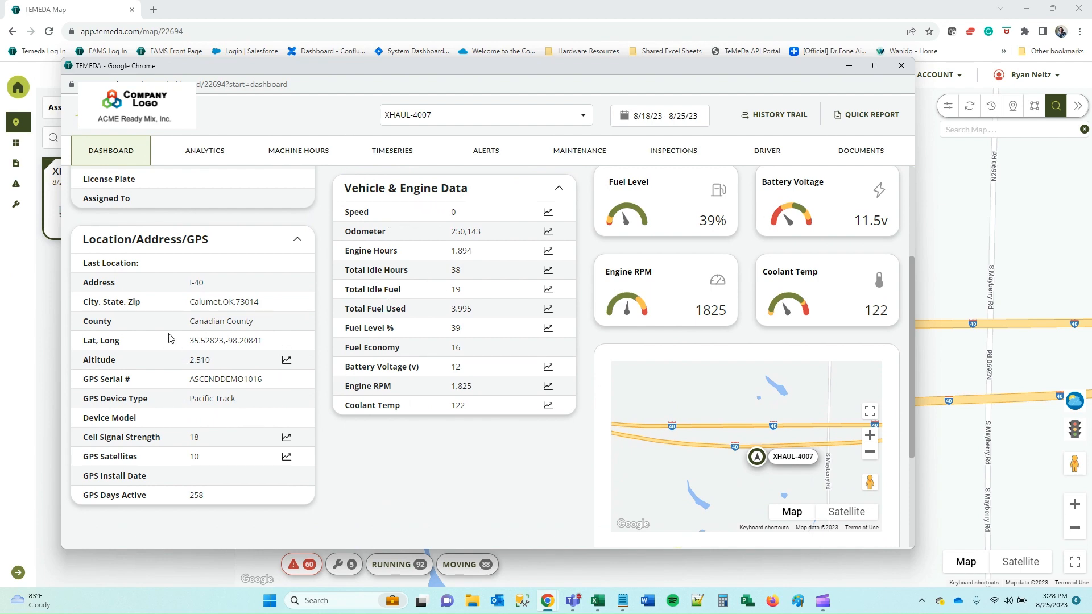
{"action": "scroll", "coordinate": [179, 376], "scroll_direction": "up", "scroll_amount": 3}
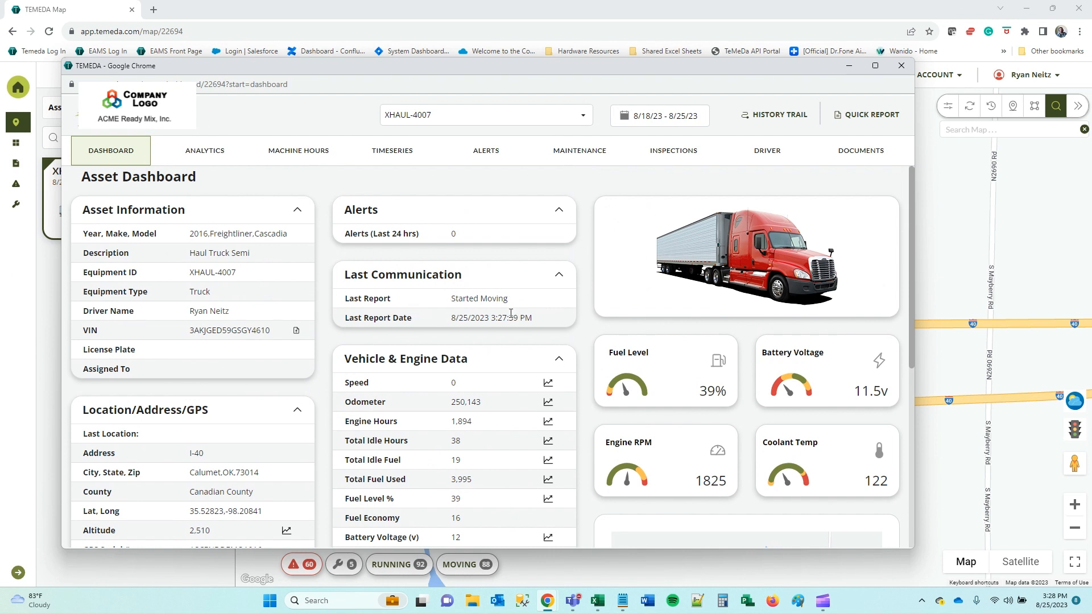
{"action": "scroll", "coordinate": [603, 392], "scroll_direction": "down", "scroll_amount": 2}
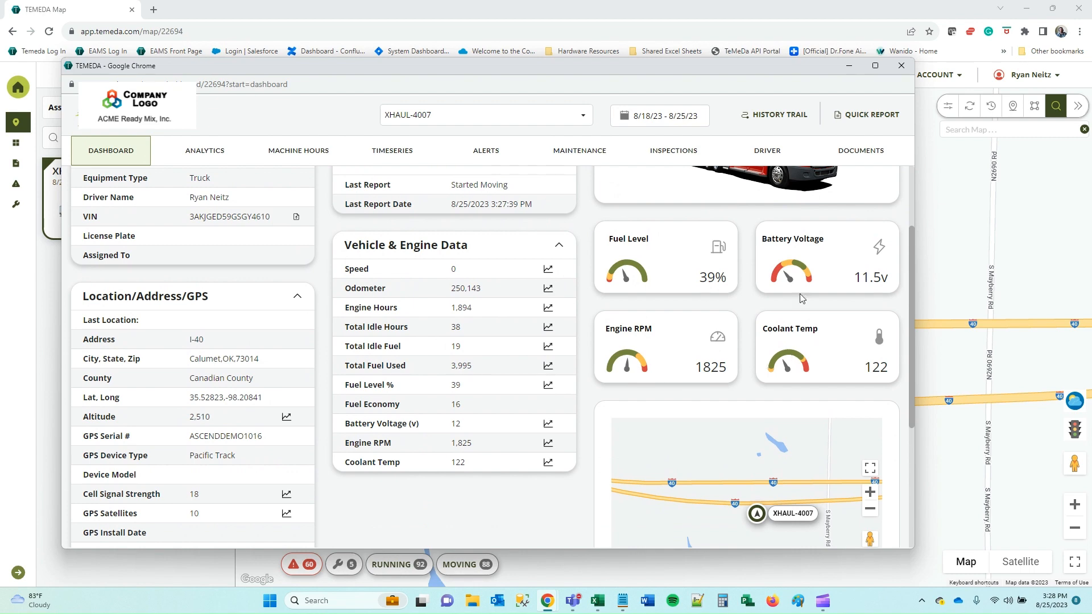
{"action": "scroll", "coordinate": [681, 333], "scroll_direction": "down", "scroll_amount": 3}
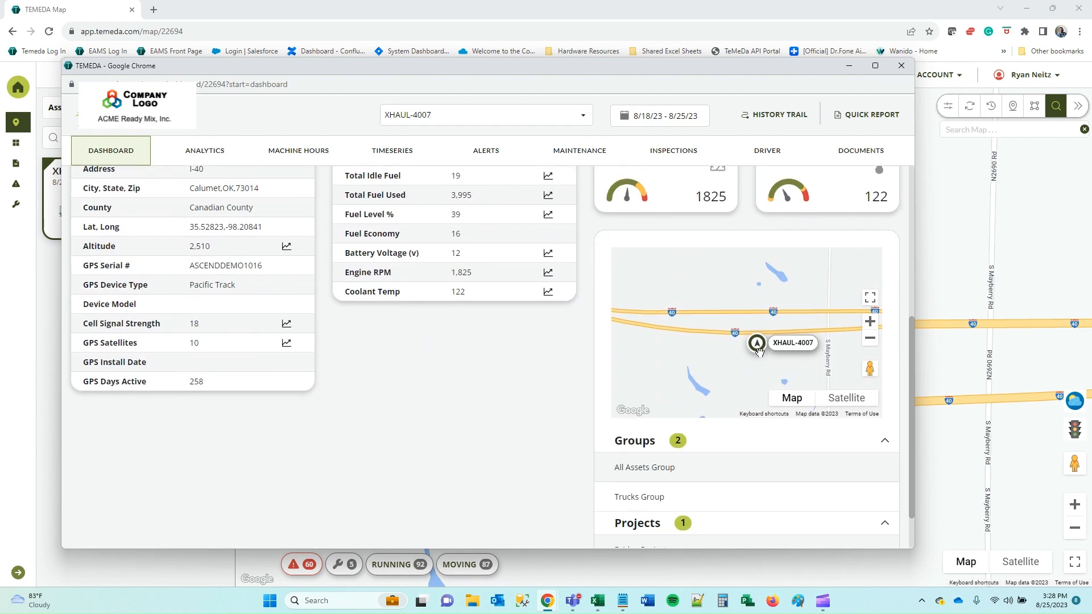
Zoom the mini map out, preview satellite imagery, and return to the Asset Information panel.
{"action": "left_click", "coordinate": [869, 340]}
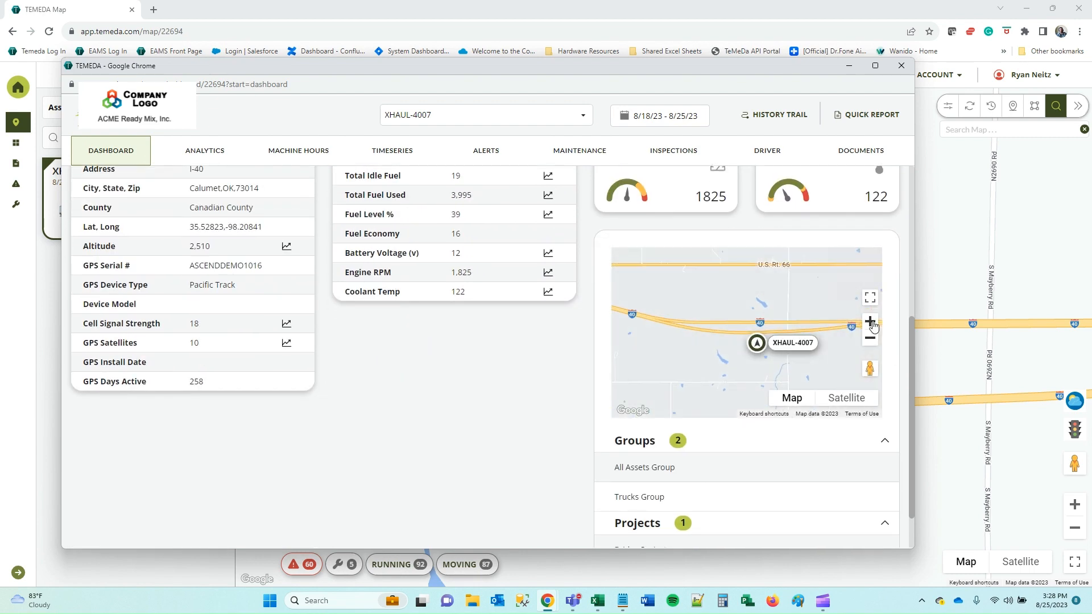
{"action": "left_click", "coordinate": [837, 397]}
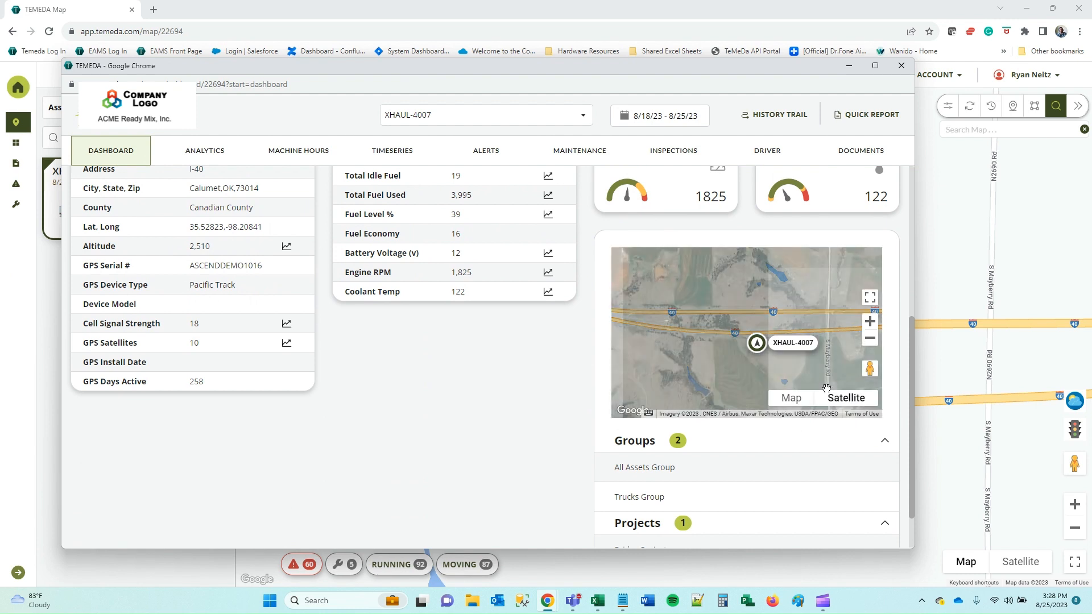
{"action": "left_click", "coordinate": [793, 397]}
{"action": "scroll", "coordinate": [675, 456], "scroll_direction": "down", "scroll_amount": 1}
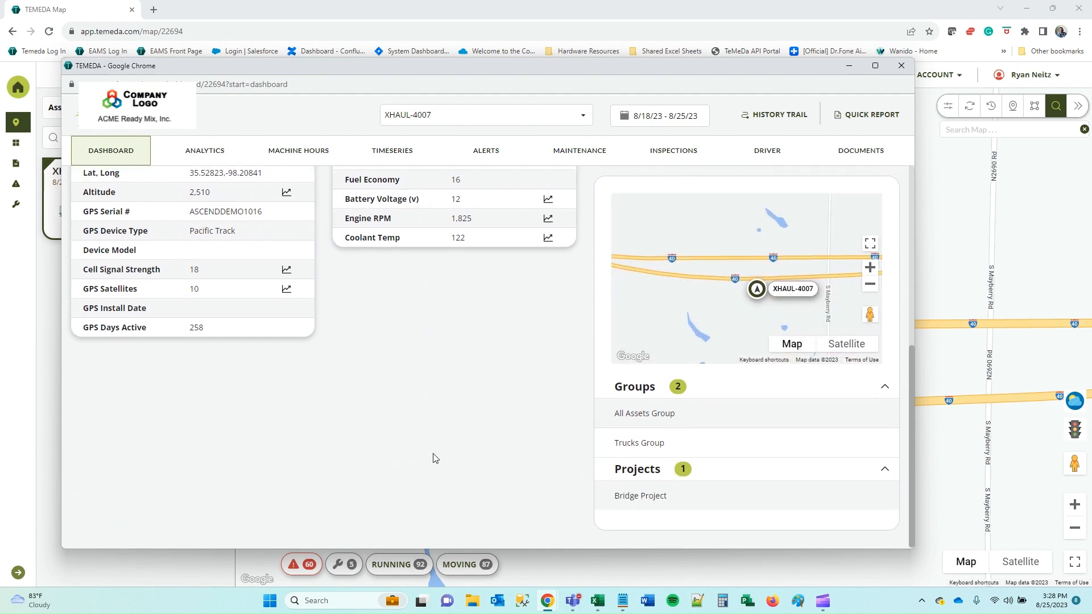
{"action": "scroll", "coordinate": [436, 458], "scroll_direction": "up", "scroll_amount": 5}
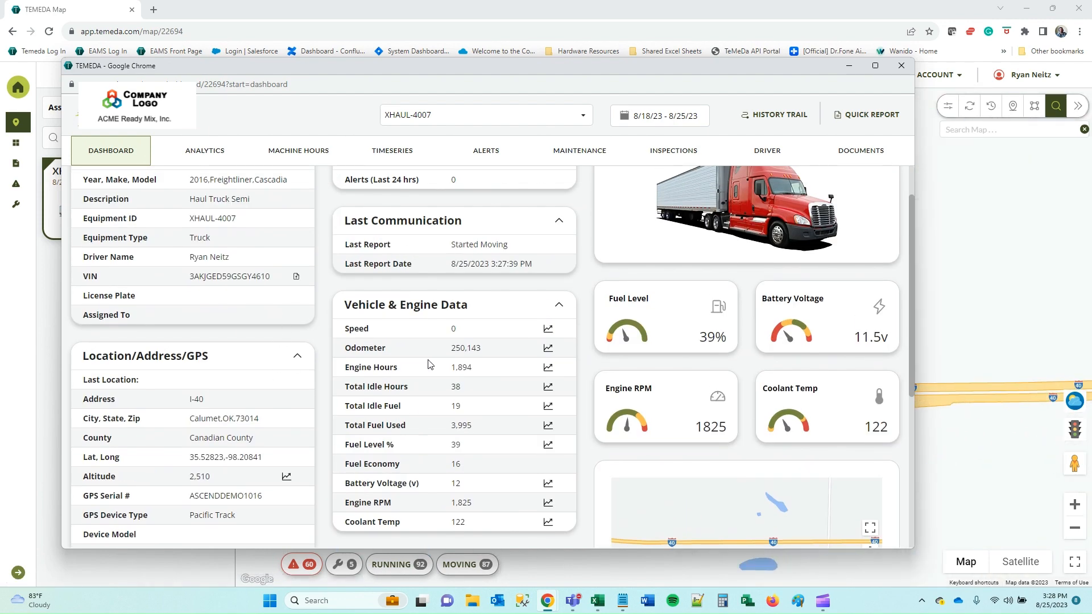
{"action": "scroll", "coordinate": [431, 365], "scroll_direction": "up", "scroll_amount": 1}
{"action": "scroll", "coordinate": [405, 368], "scroll_direction": "down", "scroll_amount": 2}
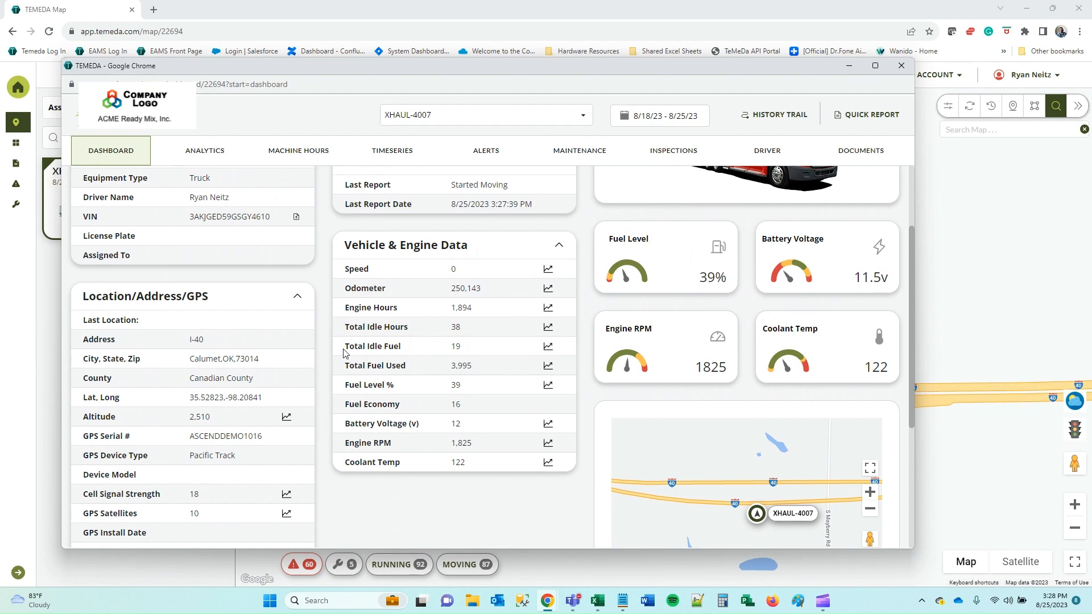
{"action": "scroll", "coordinate": [346, 353], "scroll_direction": "up", "scroll_amount": 2}
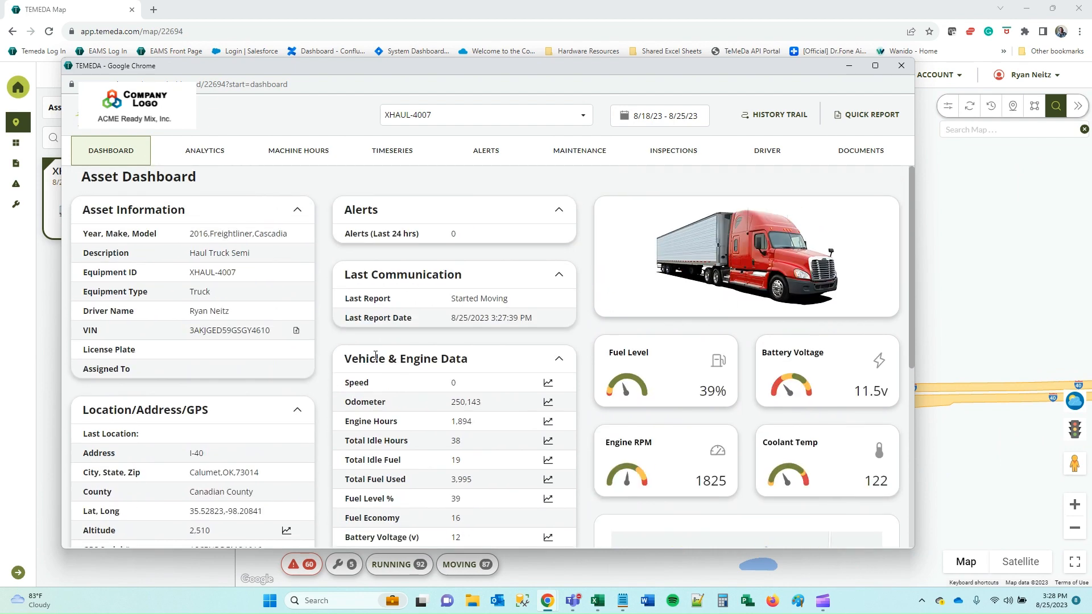
Review XHAUL-4007's analytics charts, then show its machine hours totalling 69.1 hours for 8/18–8/25.
{"action": "left_click", "coordinate": [203, 163]}
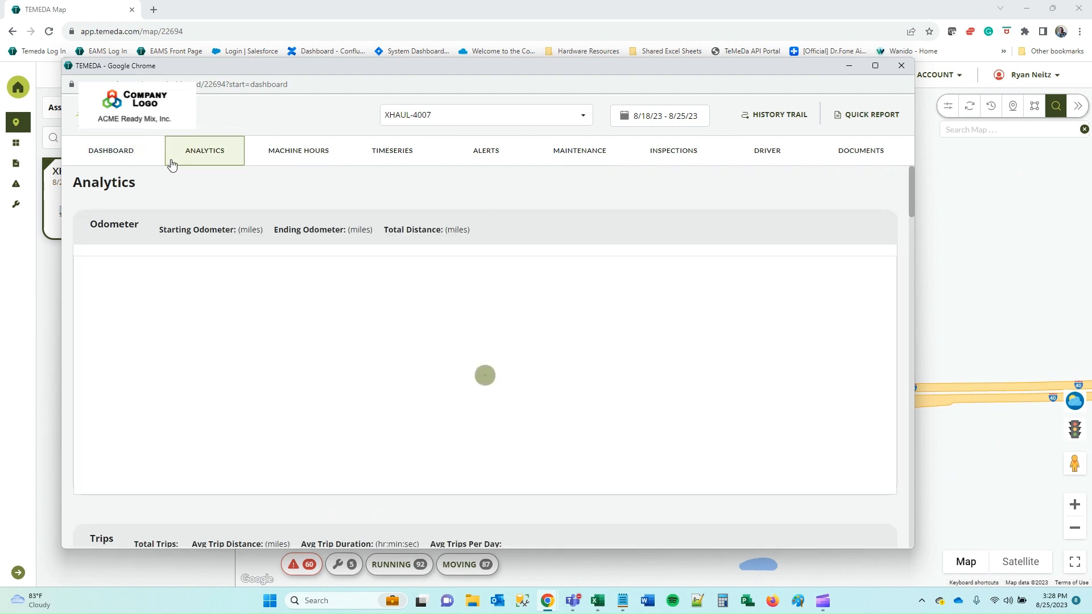
{"action": "mouse_move", "coordinate": [227, 375]}
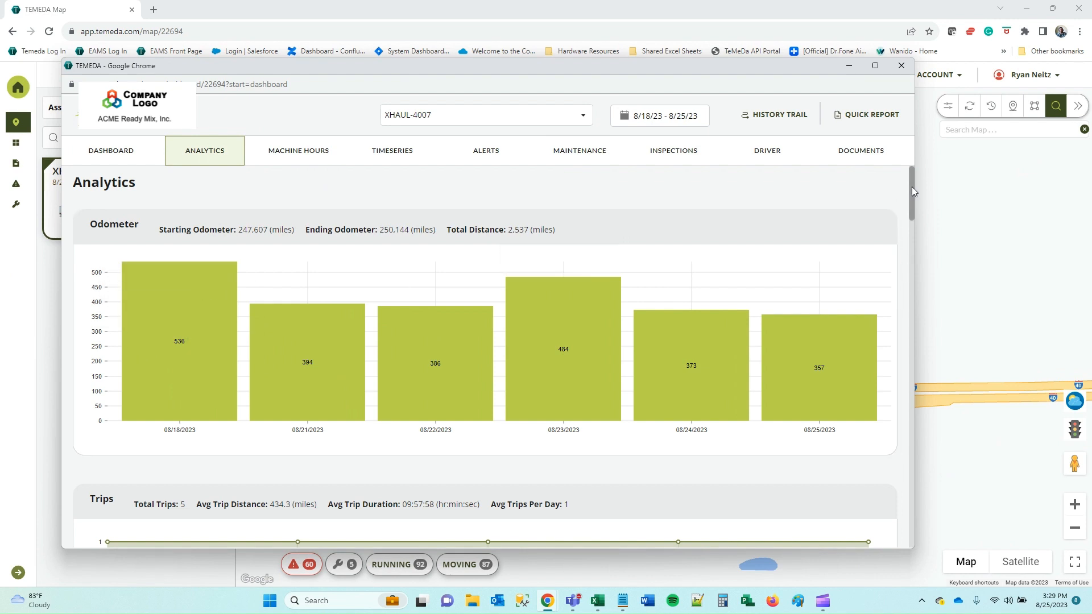
{"action": "mouse_move", "coordinate": [912, 189]}
{"action": "left_mouse_down"}
{"action": "mouse_move", "coordinate": [931, 391]}
{"action": "mouse_move", "coordinate": [914, 508]}
{"action": "mouse_move", "coordinate": [906, 187]}
{"action": "left_mouse_up"}
{"action": "left_click", "coordinate": [283, 153]}
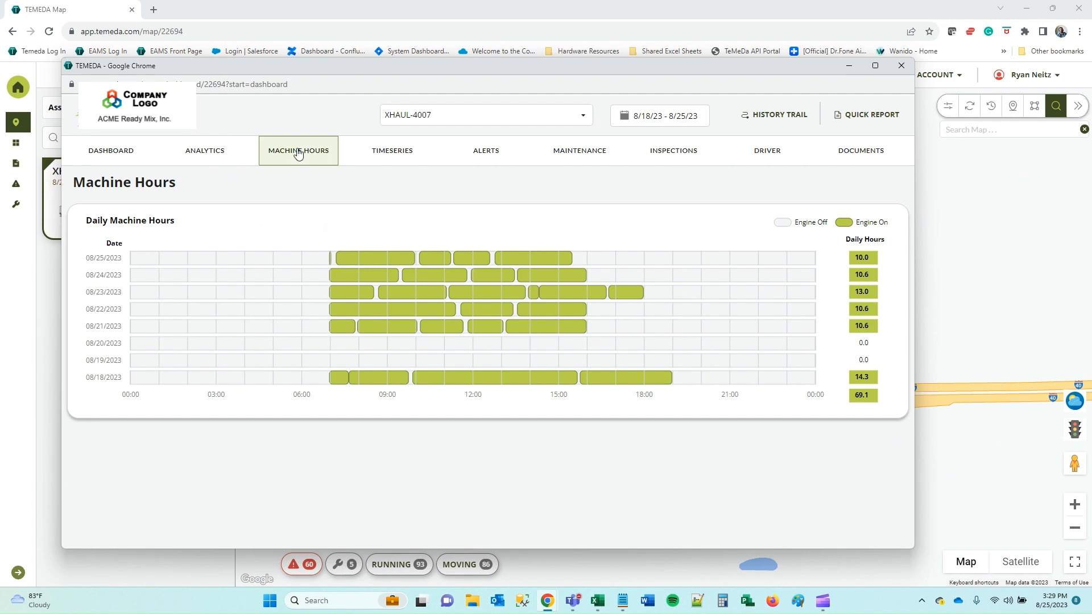
On XHAUL-4007's Time Series page, add an Engine Hours chart.
{"action": "mouse_move", "coordinate": [365, 264]}
{"action": "left_click", "coordinate": [412, 161]}
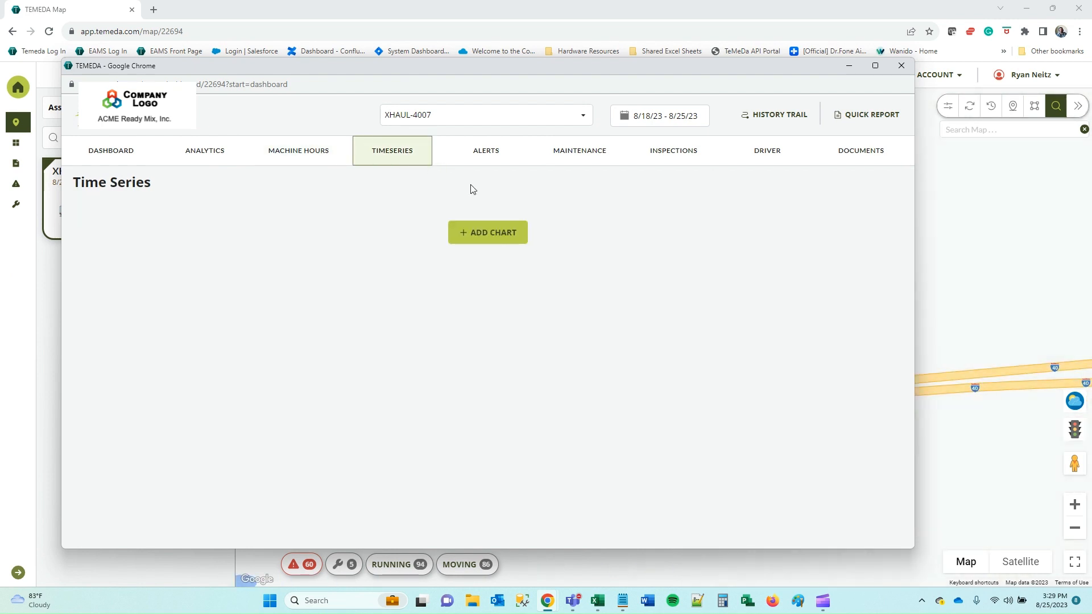
{"action": "left_click", "coordinate": [480, 239]}
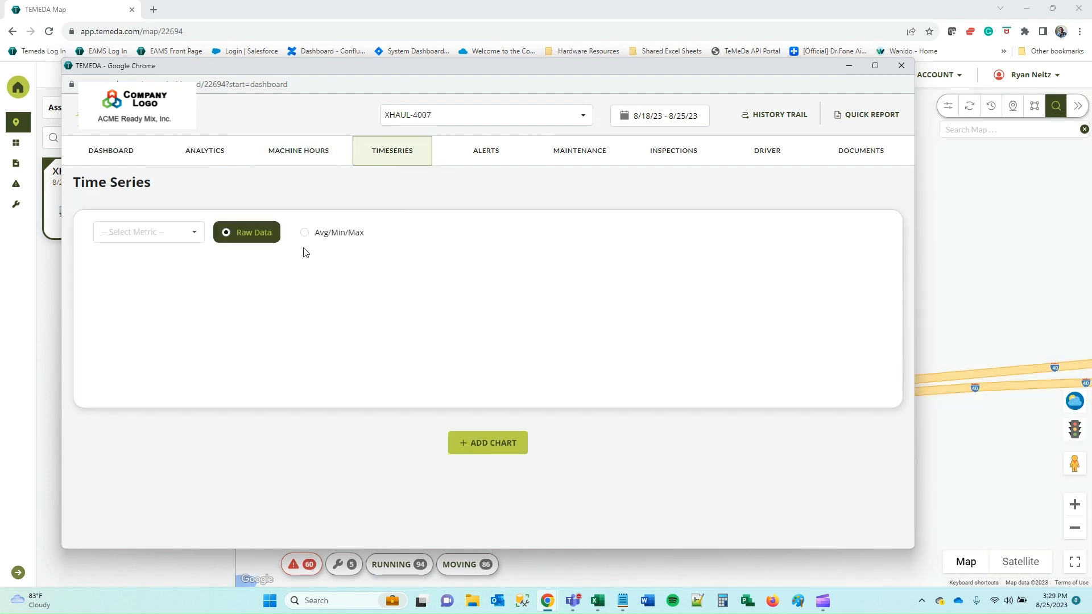
{"action": "left_click", "coordinate": [196, 238]}
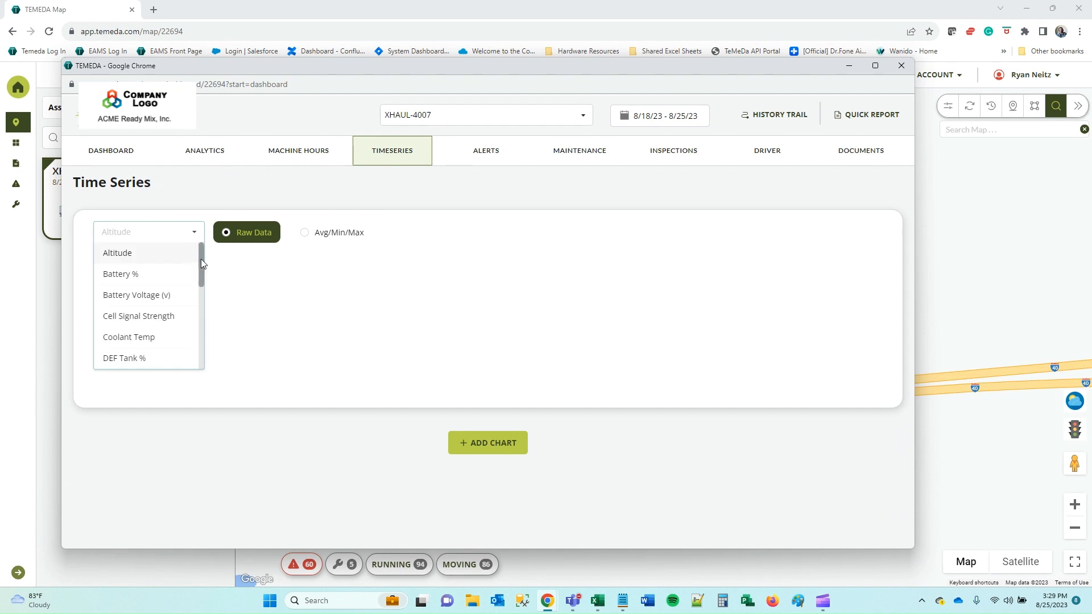
{"action": "left_click_drag", "start_coordinate": [202, 265], "coordinate": [203, 295]}
{"action": "left_click", "coordinate": [164, 284]}
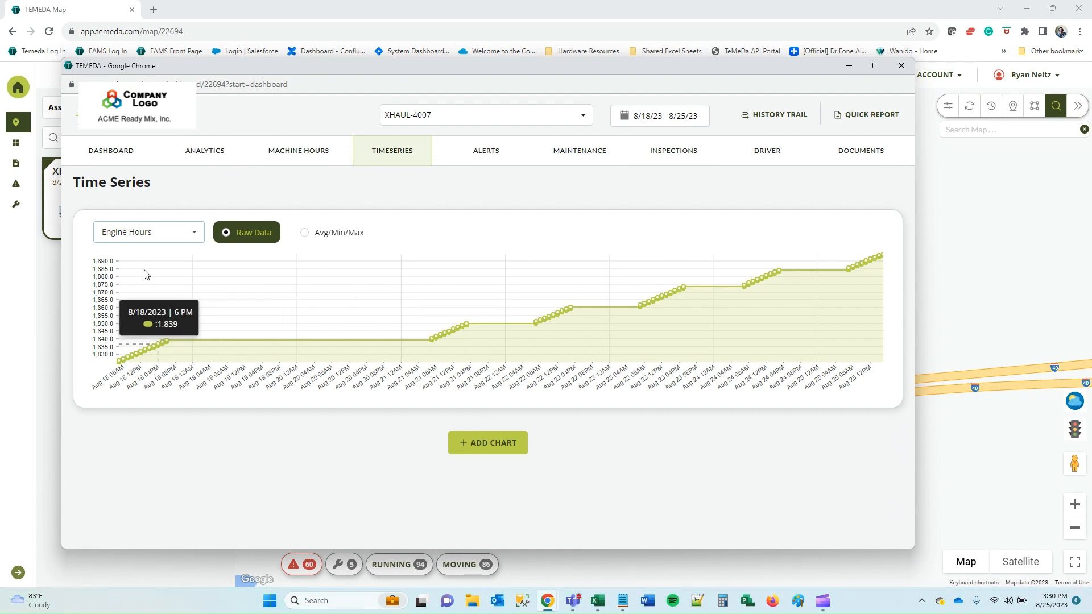
Add a second chart showing Total Idle Hours, rising to about 37.9.
{"action": "left_click", "coordinate": [491, 444]}
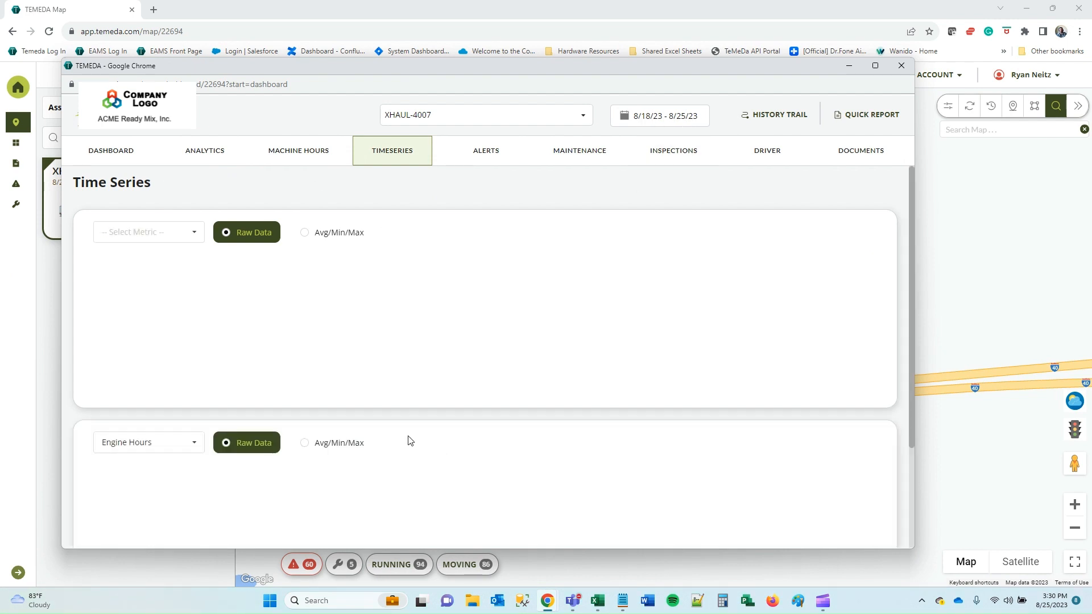
{"action": "scroll", "coordinate": [378, 422], "scroll_direction": "down", "scroll_amount": 1}
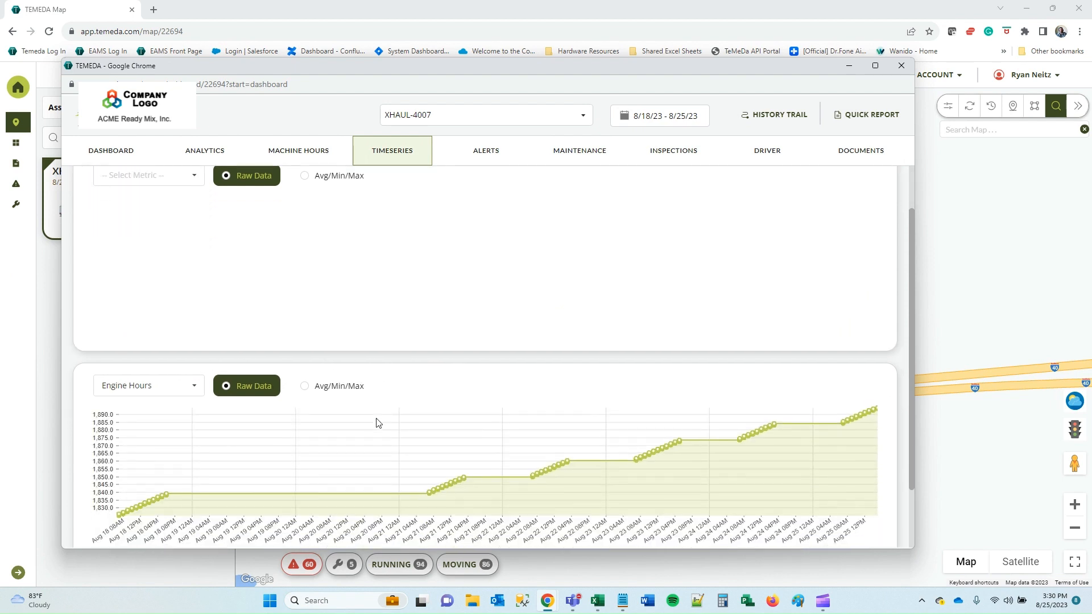
{"action": "scroll", "coordinate": [437, 380], "scroll_direction": "up", "scroll_amount": 1}
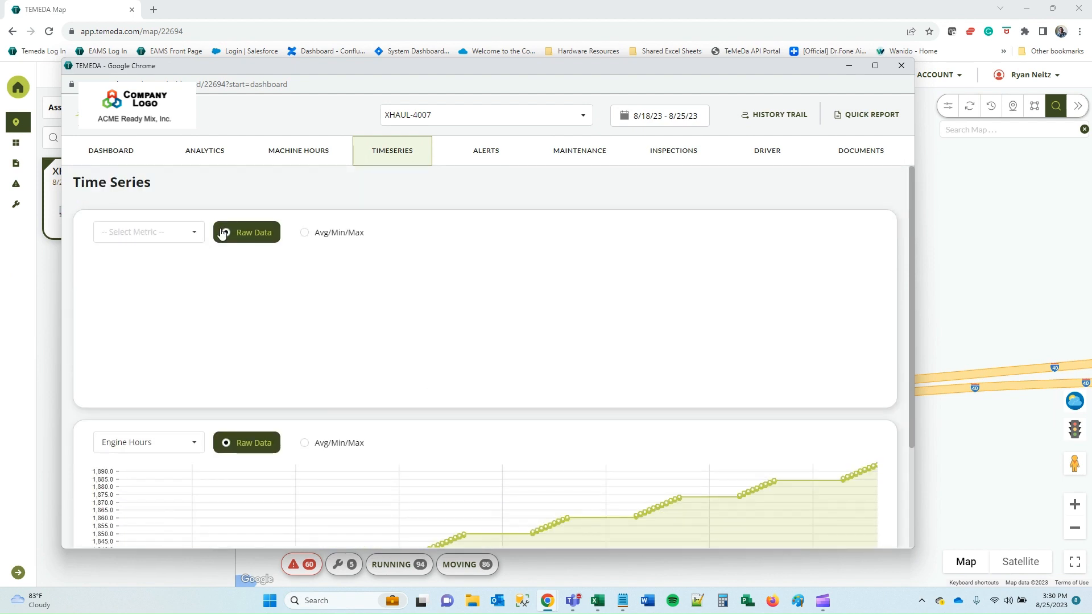
{"action": "left_click", "coordinate": [194, 234]}
{"action": "left_click_drag", "start_coordinate": [203, 273], "coordinate": [198, 359]}
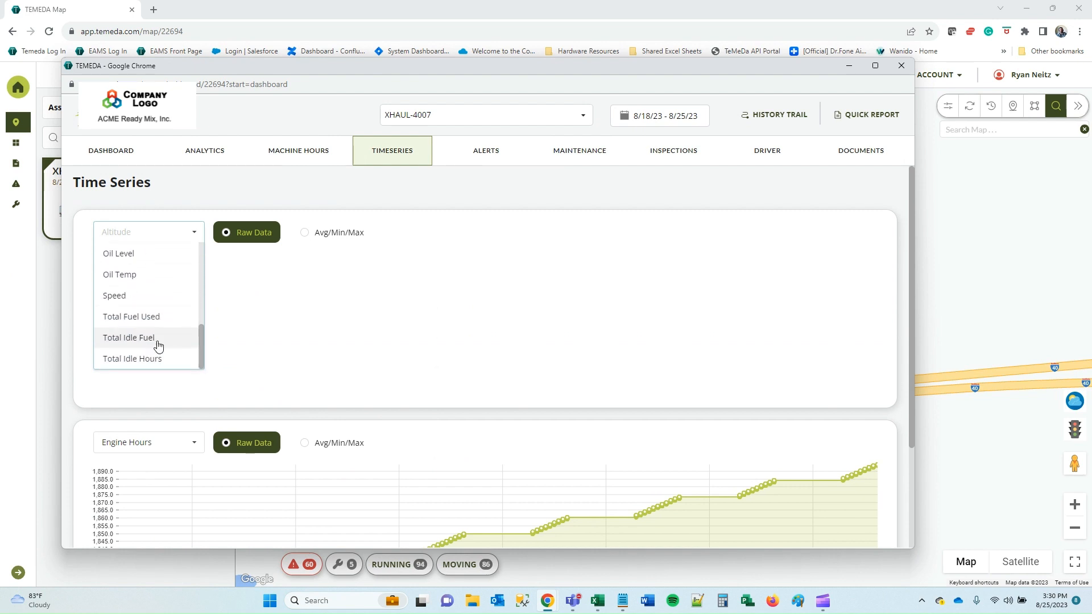
{"action": "left_click", "coordinate": [151, 359]}
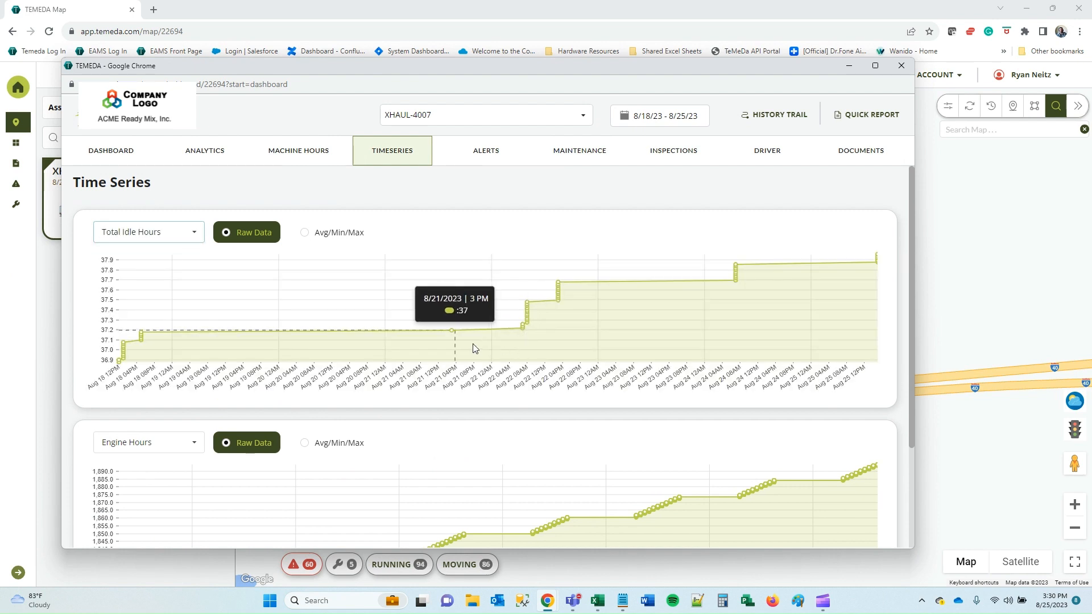
{"action": "scroll", "coordinate": [118, 344], "scroll_direction": "down", "scroll_amount": 2}
{"action": "scroll", "coordinate": [113, 338], "scroll_direction": "up", "scroll_amount": 2}
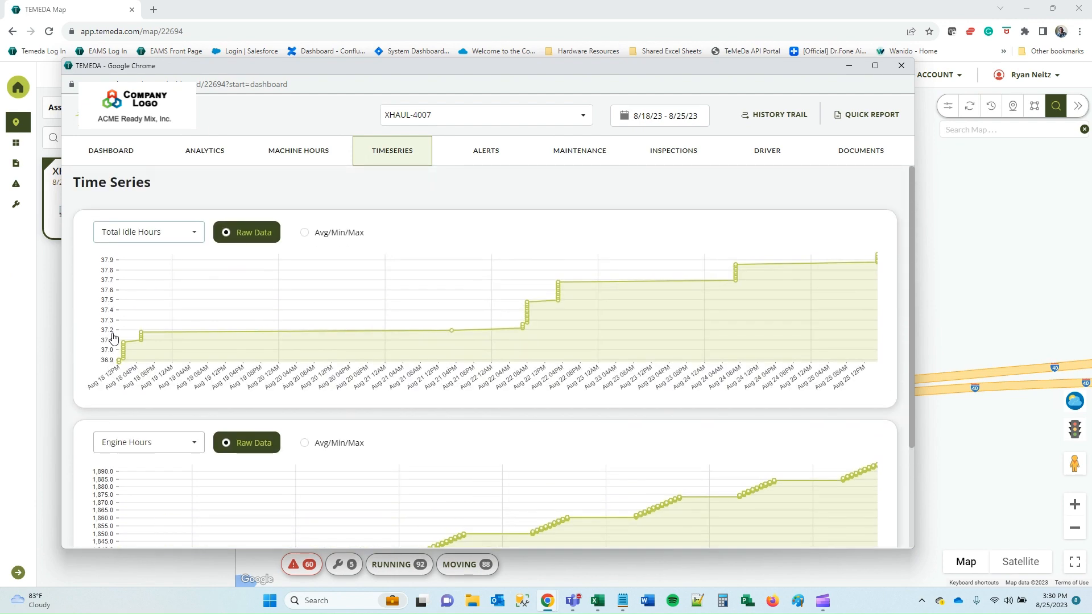
{"action": "scroll", "coordinate": [220, 397], "scroll_direction": "down", "scroll_amount": 2}
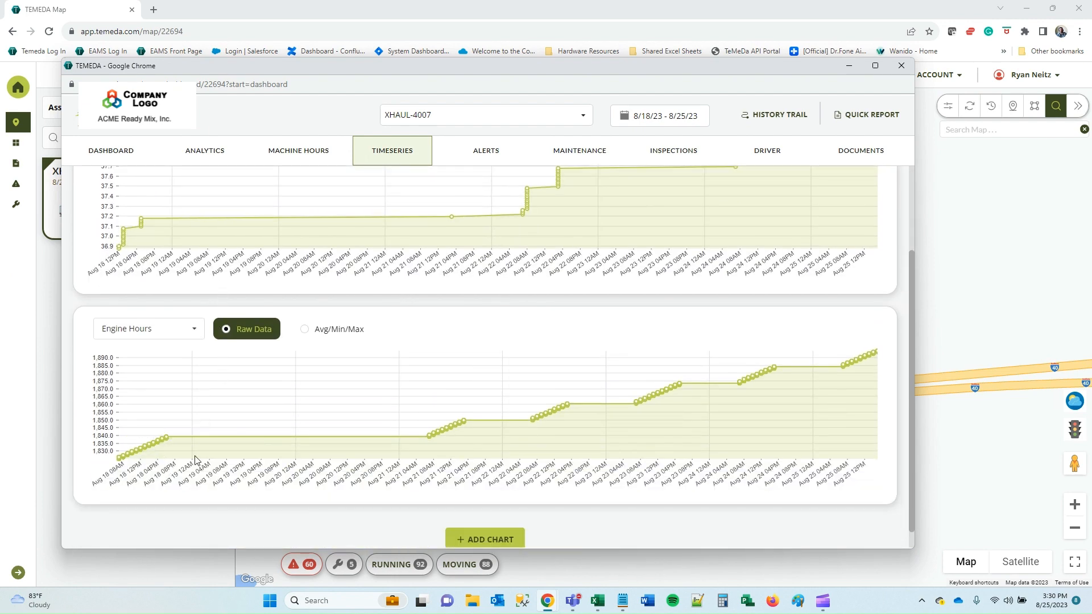
{"action": "scroll", "coordinate": [709, 332], "scroll_direction": "up", "scroll_amount": 2}
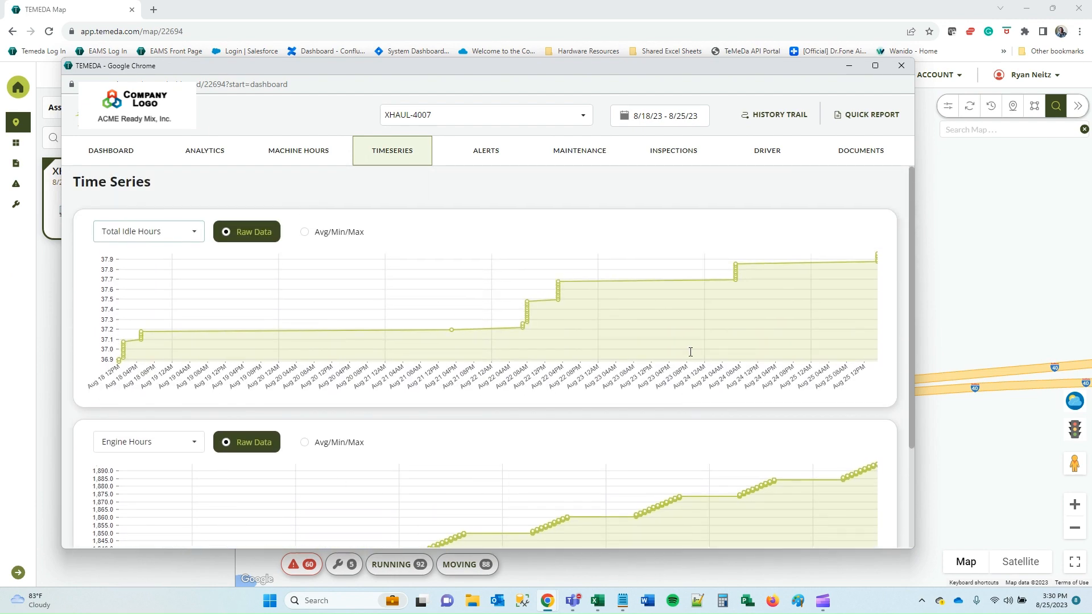
Show XHAUL-4007's alert events for the Month To Date range.
{"action": "left_click", "coordinate": [478, 163]}
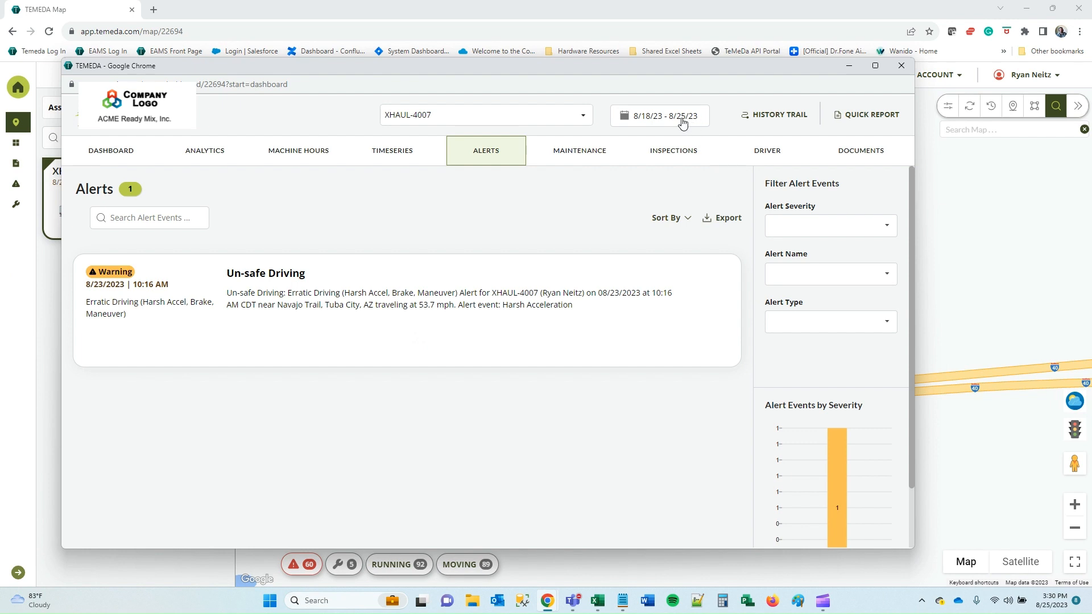
{"action": "left_click", "coordinate": [658, 121]}
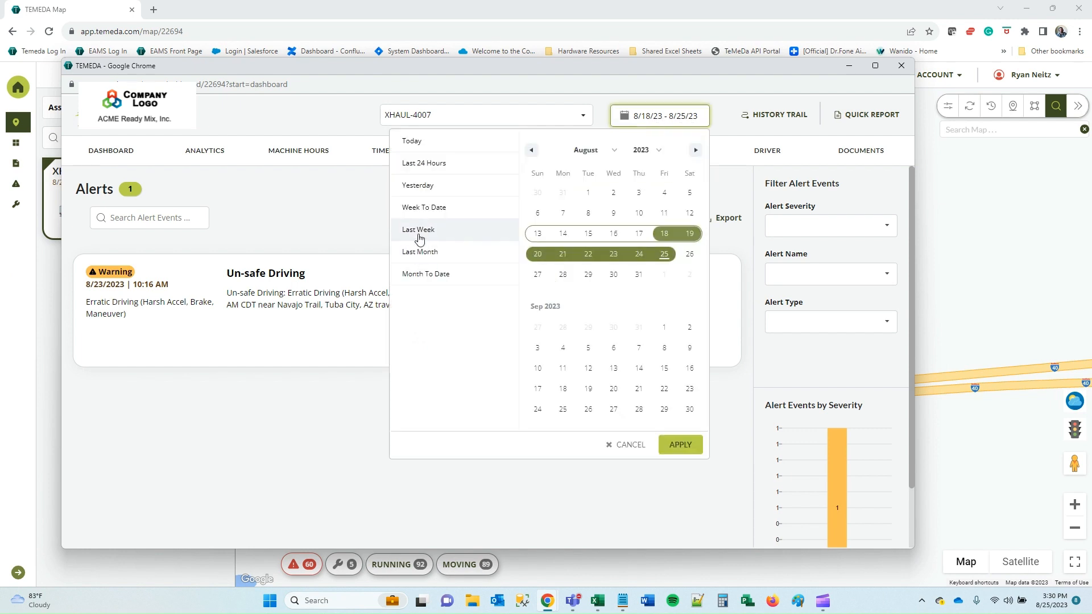
{"action": "left_click", "coordinate": [428, 275]}
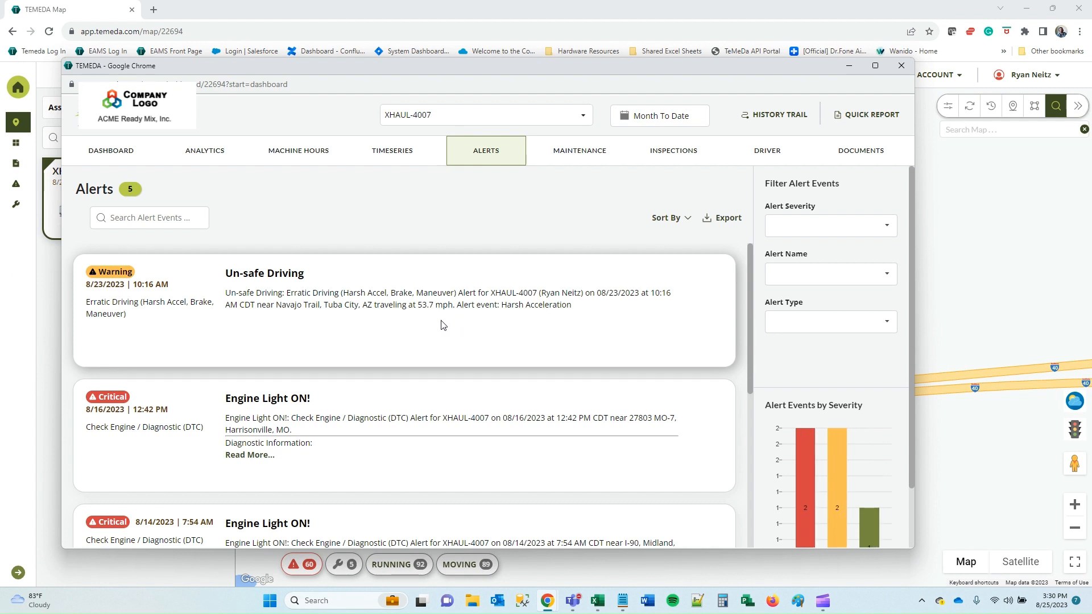
{"action": "scroll", "coordinate": [429, 332], "scroll_direction": "down", "scroll_amount": 2}
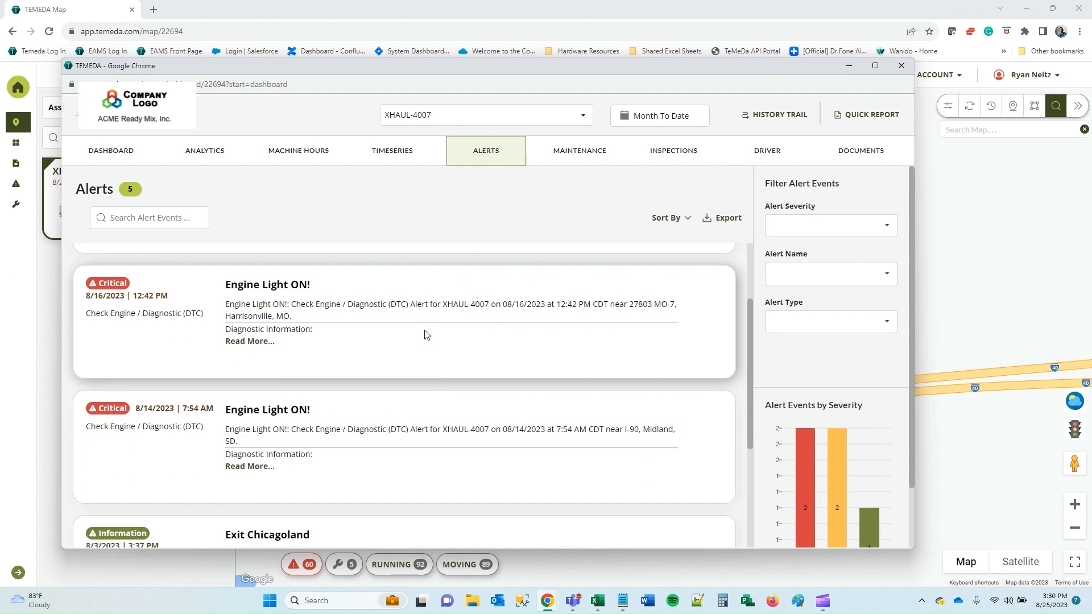
{"action": "scroll", "coordinate": [364, 327], "scroll_direction": "down", "scroll_amount": 4}
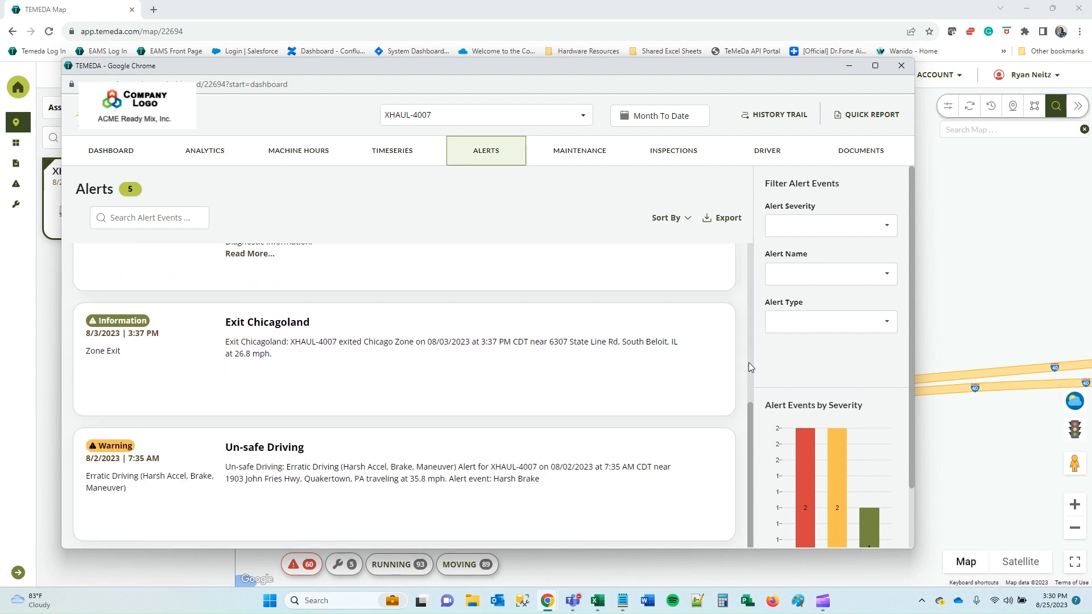
{"action": "scroll", "coordinate": [816, 381], "scroll_direction": "down", "scroll_amount": 2}
{"action": "mouse_move", "coordinate": [811, 506]}
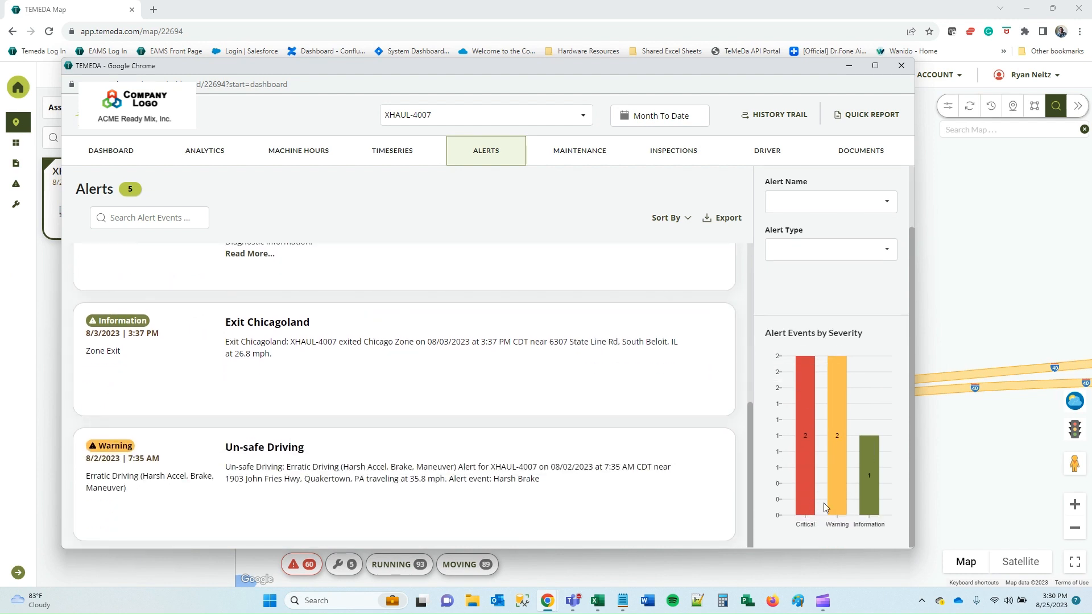
{"action": "scroll", "coordinate": [812, 373], "scroll_direction": "up", "scroll_amount": 1}
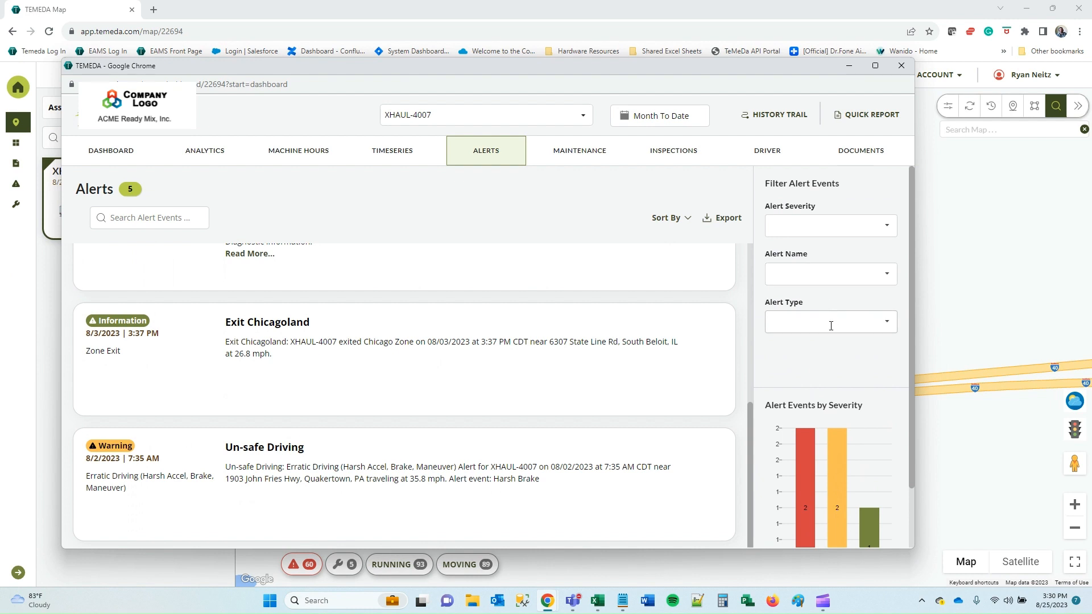
Check the alert type, name and severity filters, then view the truck's maintenance status.
{"action": "left_click", "coordinate": [829, 323]}
{"action": "left_click", "coordinate": [826, 269]}
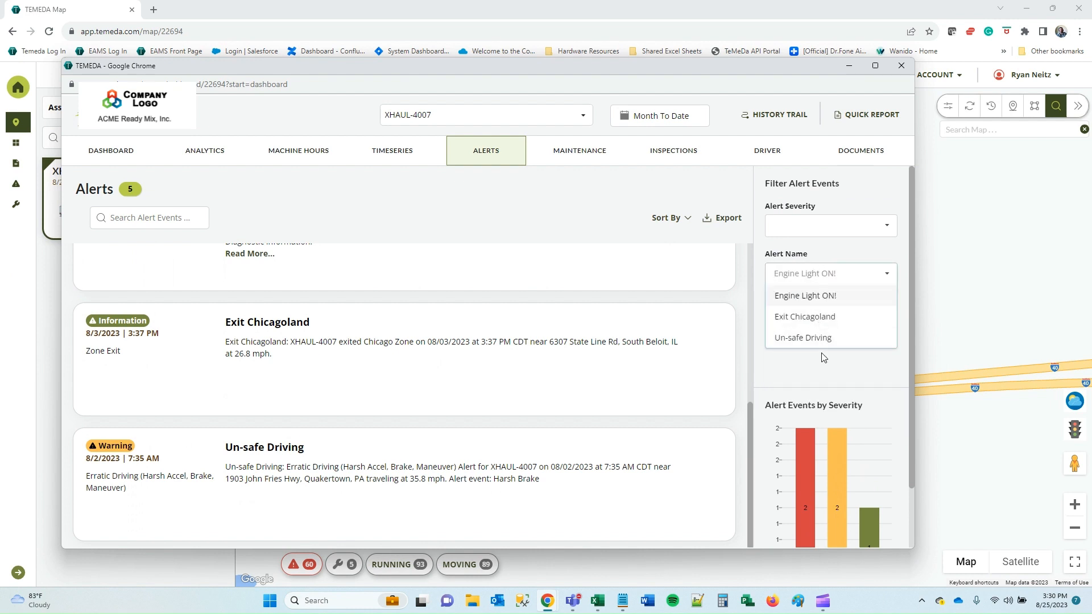
{"action": "left_click", "coordinate": [829, 228]}
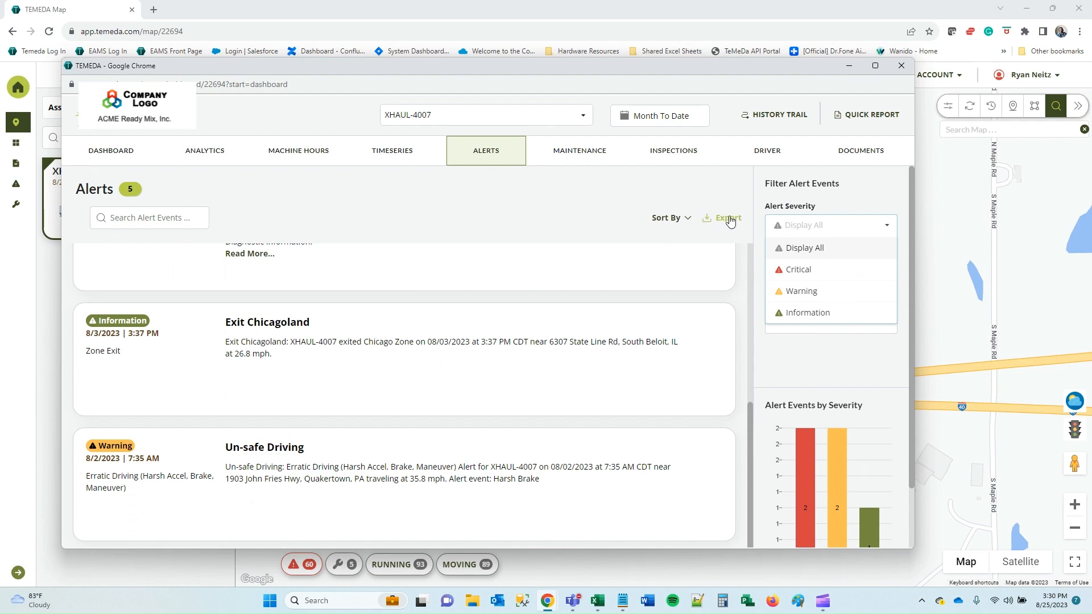
{"action": "left_click", "coordinate": [574, 152]}
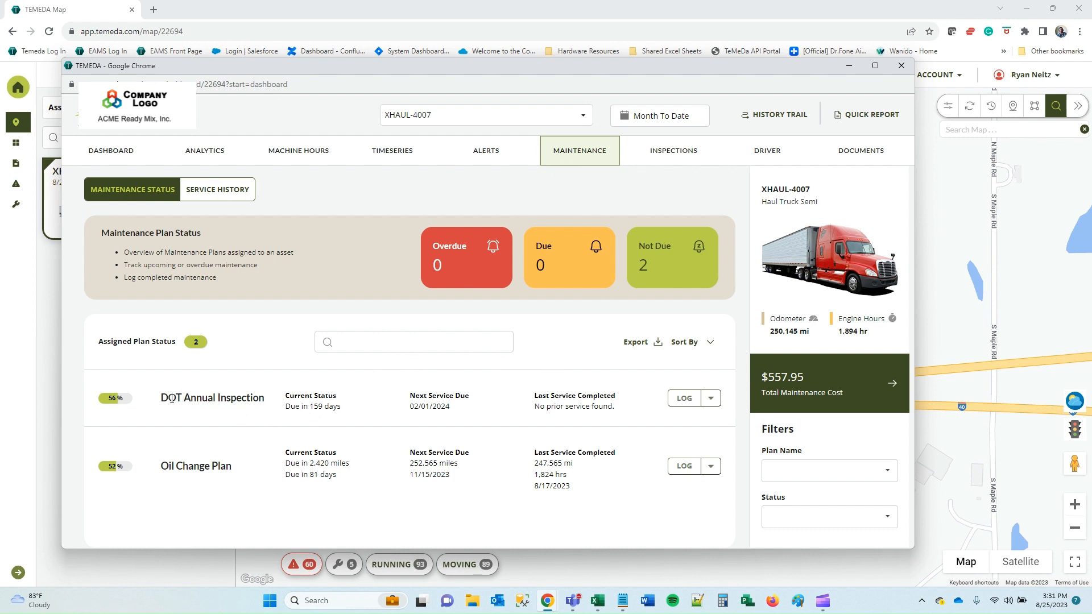
Review XHAUL-4007's service history and maintenance plans, then show its empty Inspections page.
{"action": "double_click", "coordinate": [312, 406]}
{"action": "left_click", "coordinate": [286, 416]}
{"action": "left_click", "coordinate": [210, 192]}
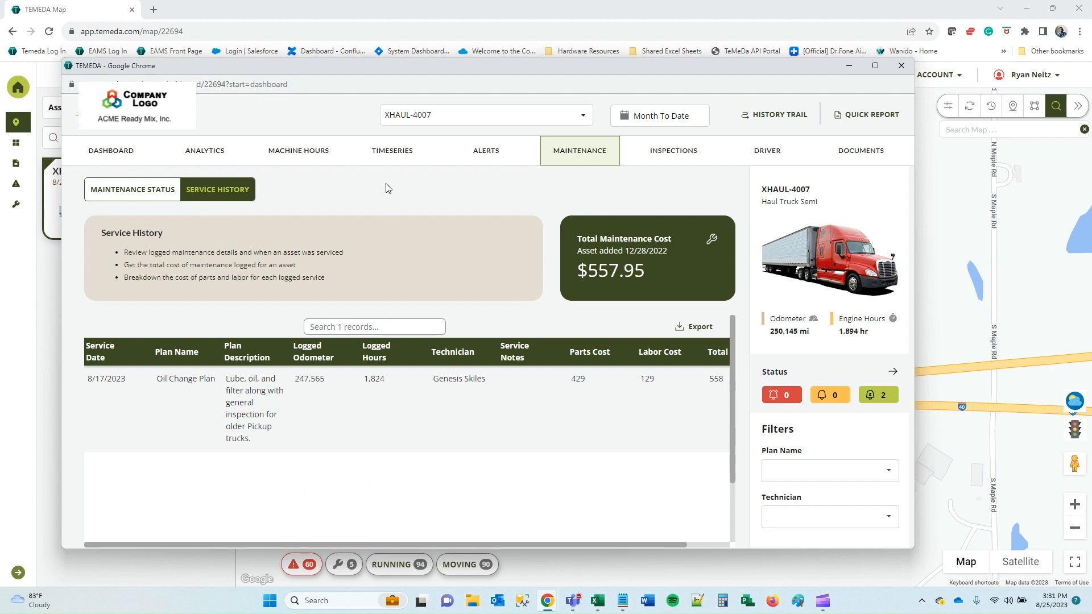
{"action": "left_click", "coordinate": [123, 195]}
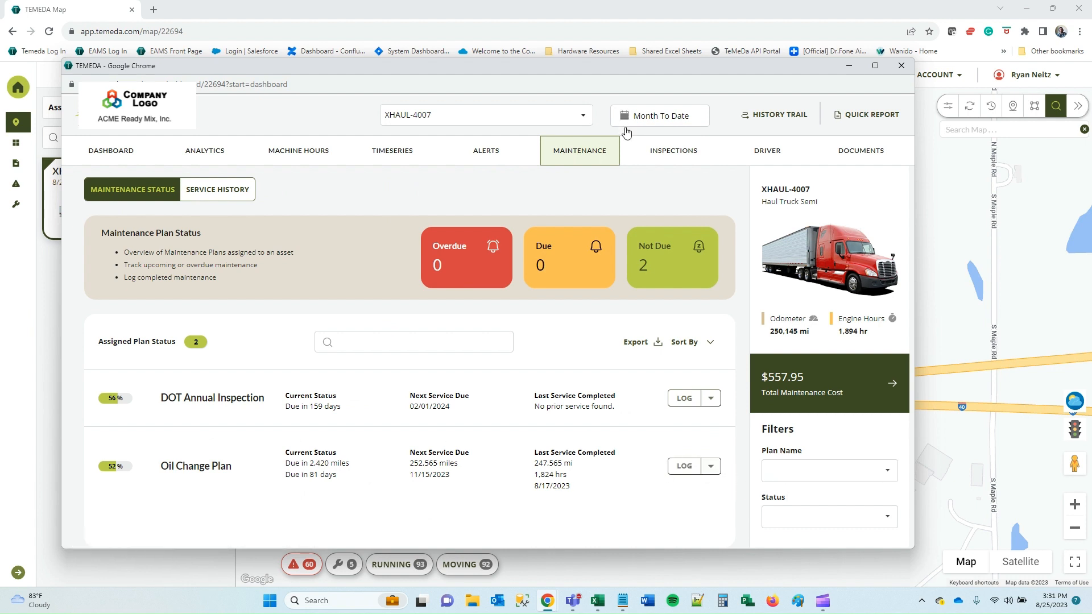
{"action": "left_click", "coordinate": [688, 156]}
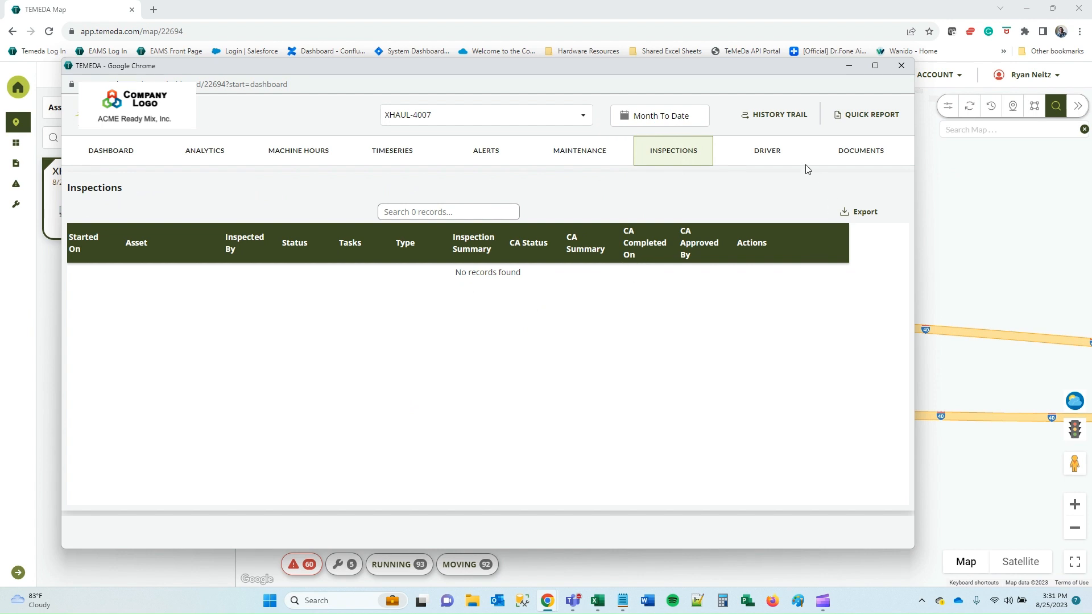
Review XHAUL-4007's driver assignment history, then list its two documents.
{"action": "left_click", "coordinate": [775, 159]}
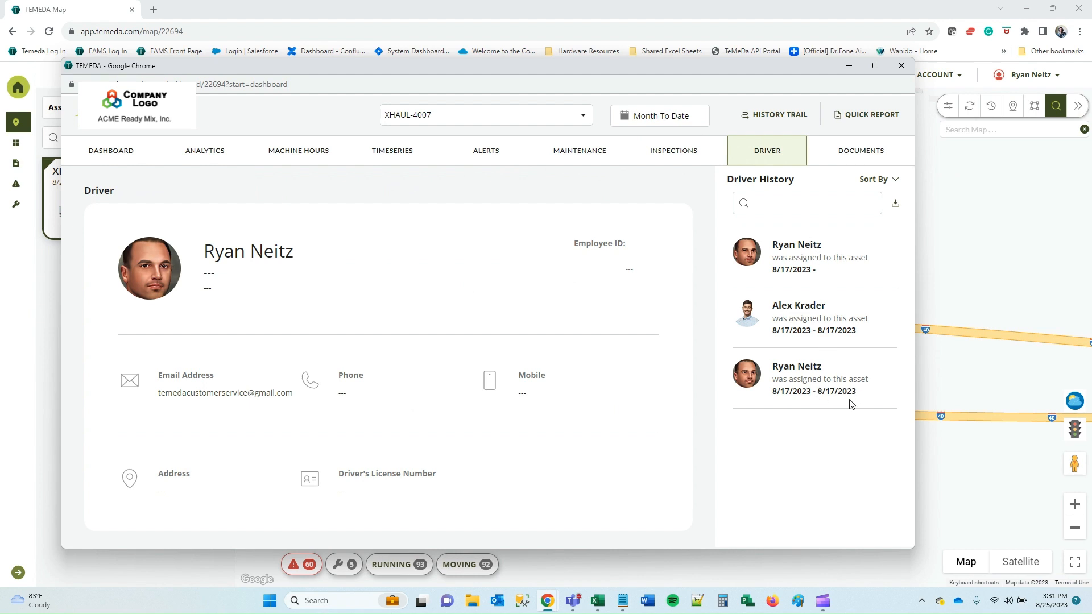
{"action": "left_click_drag", "start_coordinate": [773, 392], "coordinate": [857, 392]}
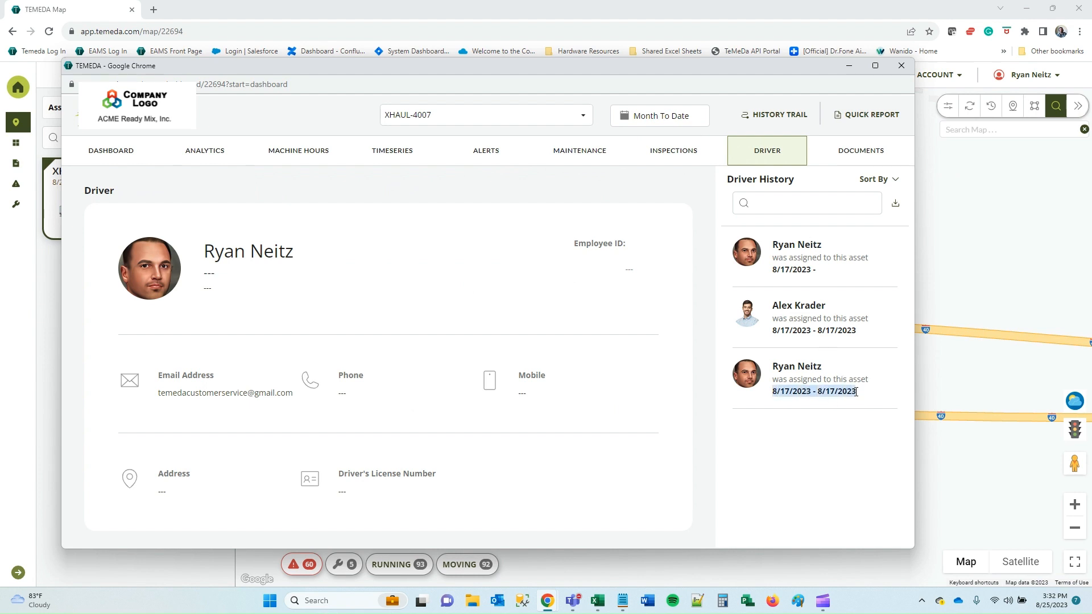
{"action": "triple_click", "coordinate": [787, 333]}
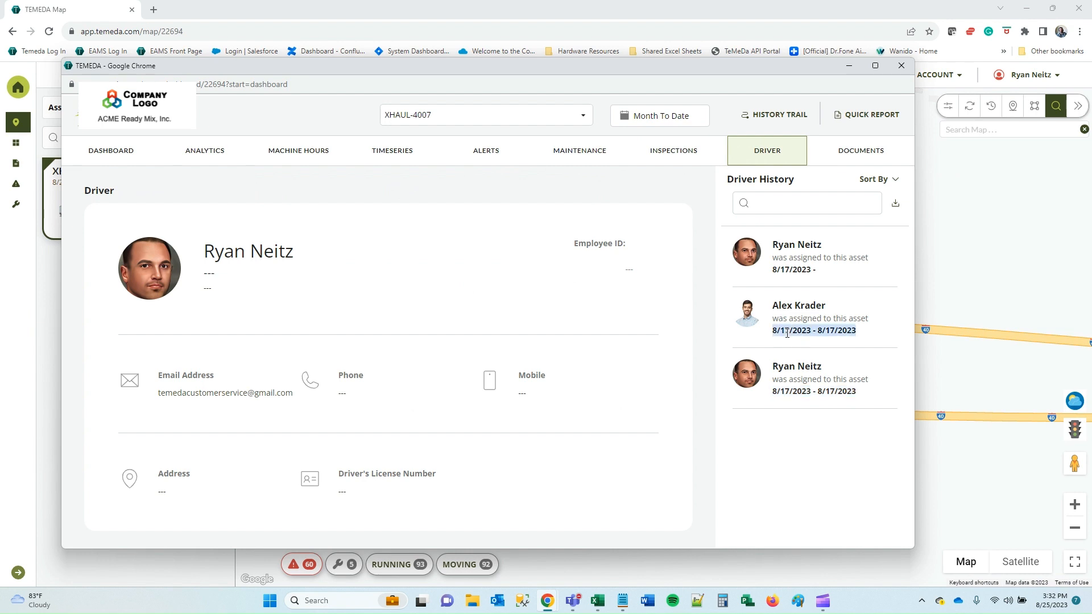
{"action": "triple_click", "coordinate": [791, 270]}
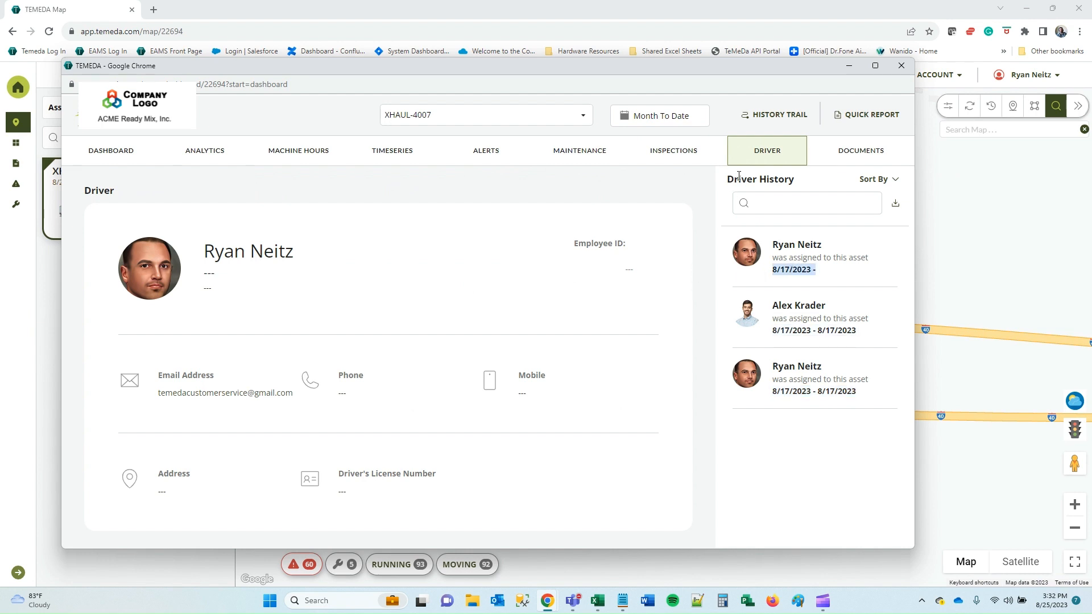
{"action": "left_click", "coordinate": [864, 162]}
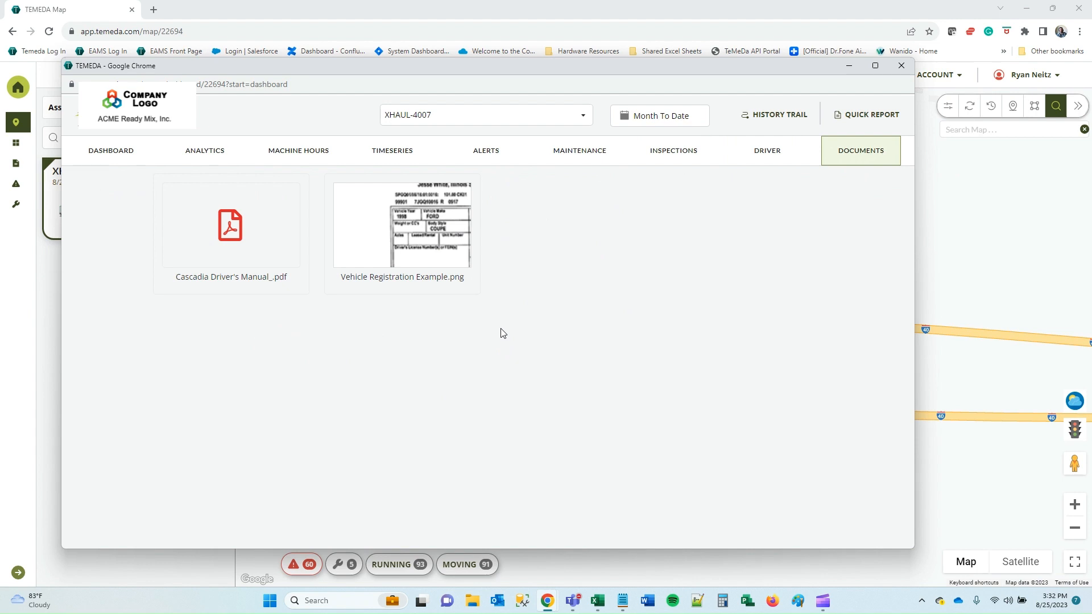
Return to XHAUL-4007's Asset Dashboard and browse the quick reports without running one.
{"action": "left_click", "coordinate": [114, 149]}
{"action": "scroll", "coordinate": [685, 335], "scroll_direction": "down", "scroll_amount": 6}
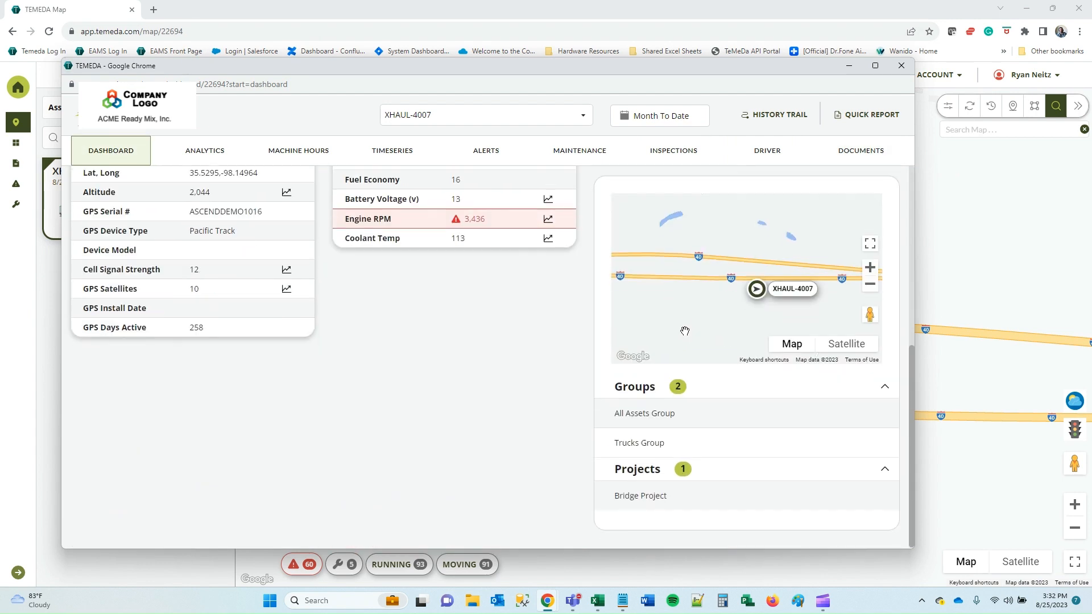
{"action": "scroll", "coordinate": [685, 336], "scroll_direction": "up", "scroll_amount": 6}
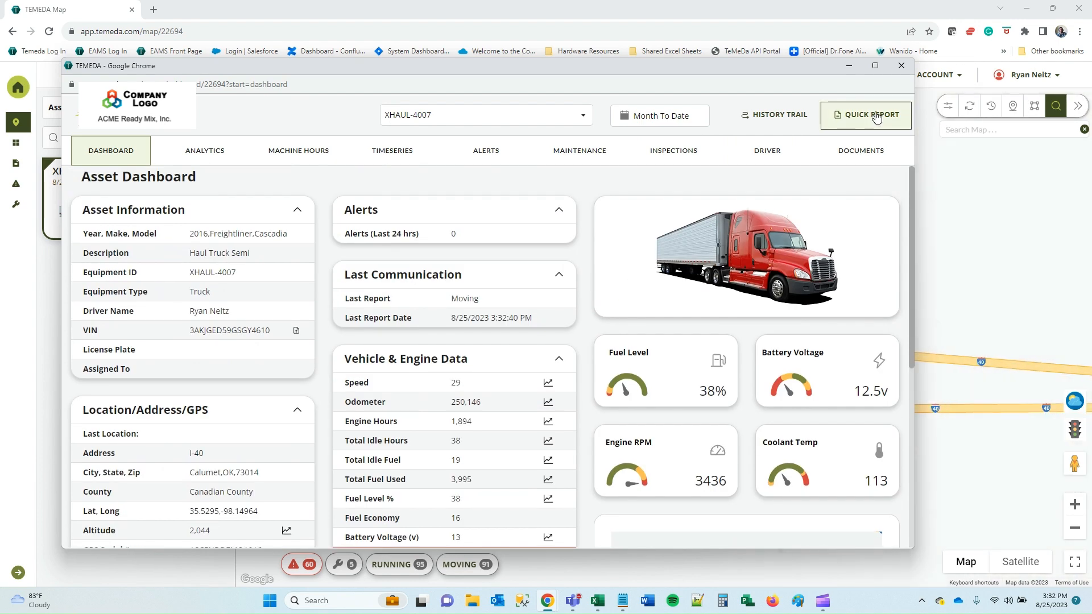
{"action": "left_click", "coordinate": [868, 115]}
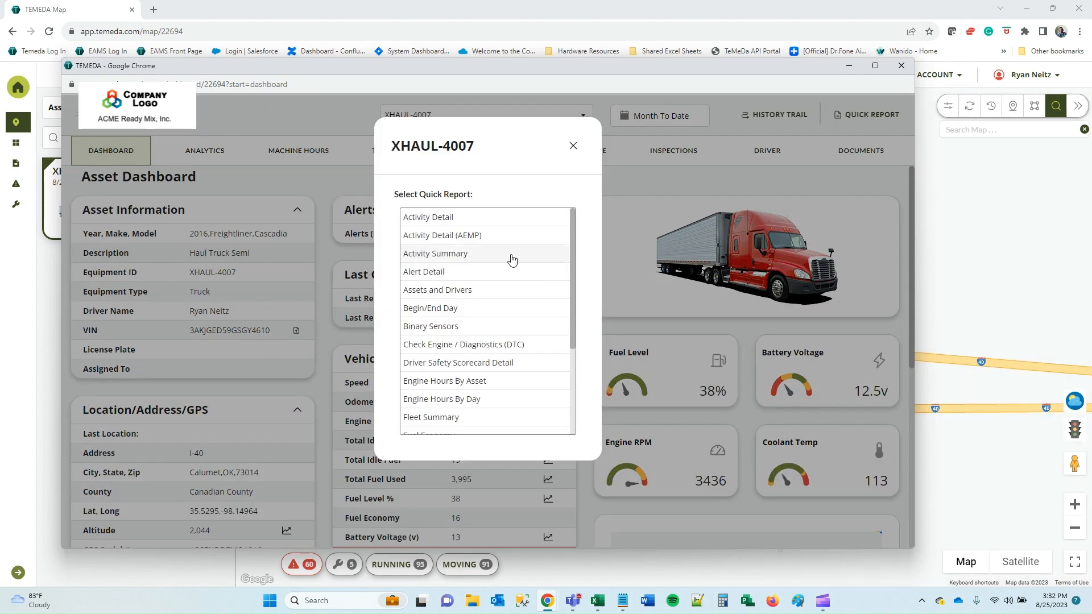
{"action": "scroll", "coordinate": [501, 279], "scroll_direction": "down", "scroll_amount": 3}
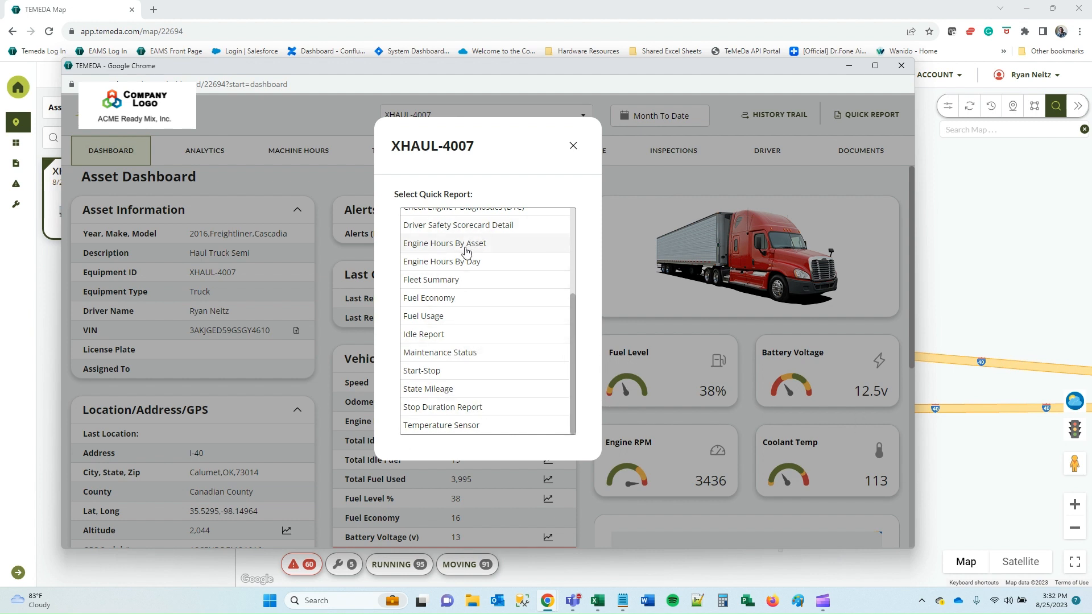
{"action": "scroll", "coordinate": [487, 268], "scroll_direction": "up", "scroll_amount": 3}
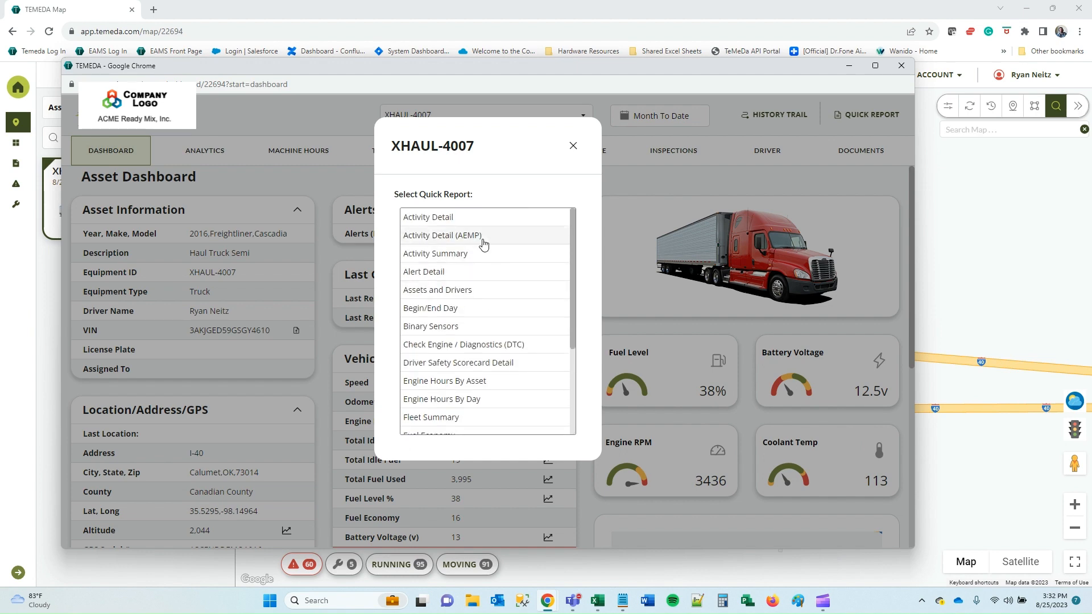
{"action": "left_click", "coordinate": [574, 146]}
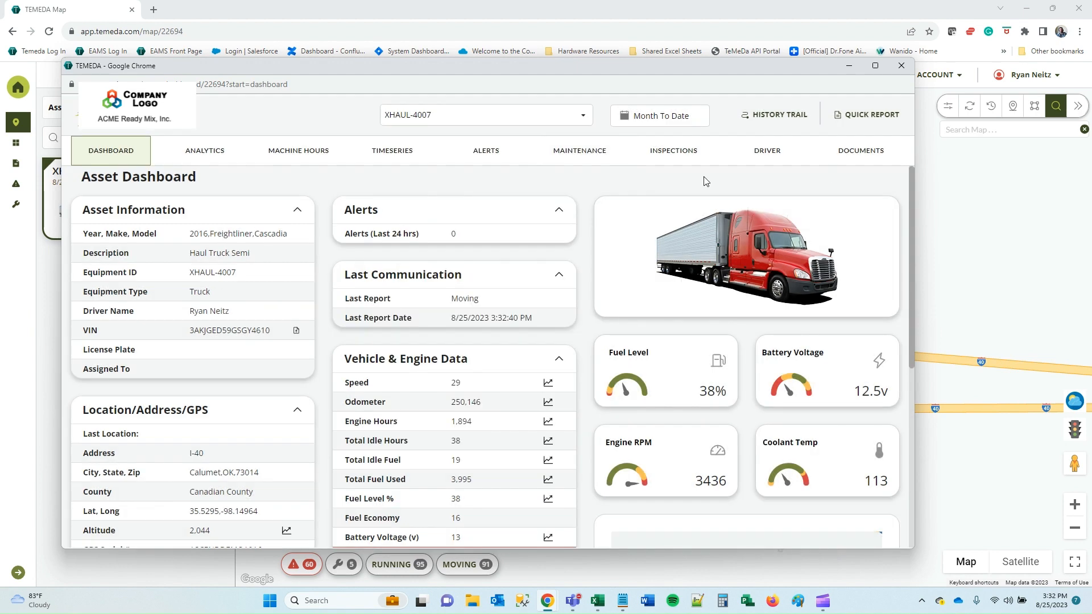
Show XHAUL-4007's Week To Date history trail: 2,001.4 mi over 55 hr 02 min.
{"action": "left_click", "coordinate": [903, 65]}
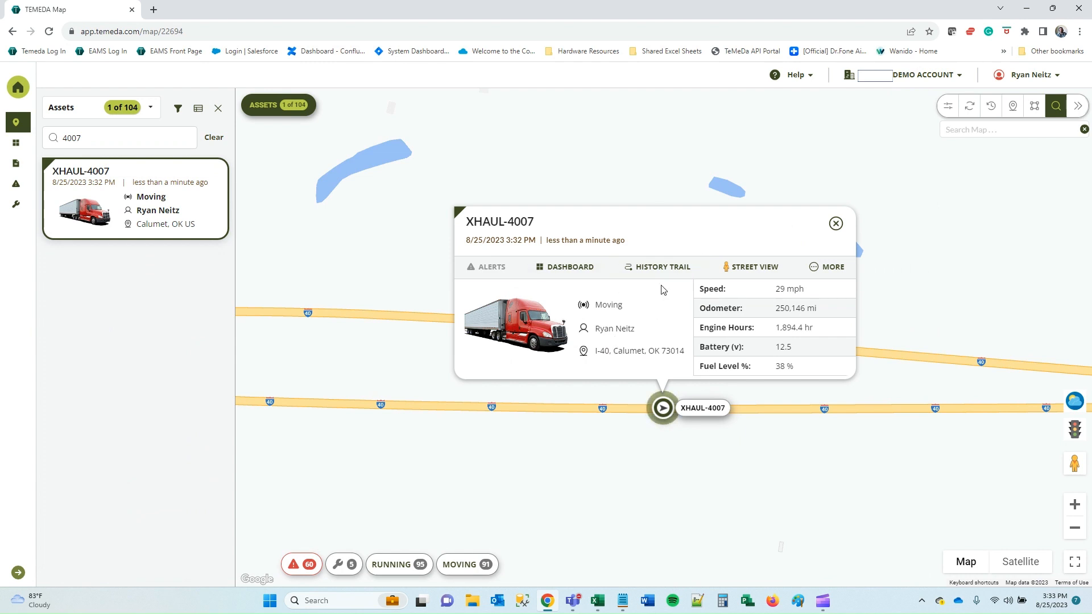
{"action": "left_click", "coordinate": [659, 271]}
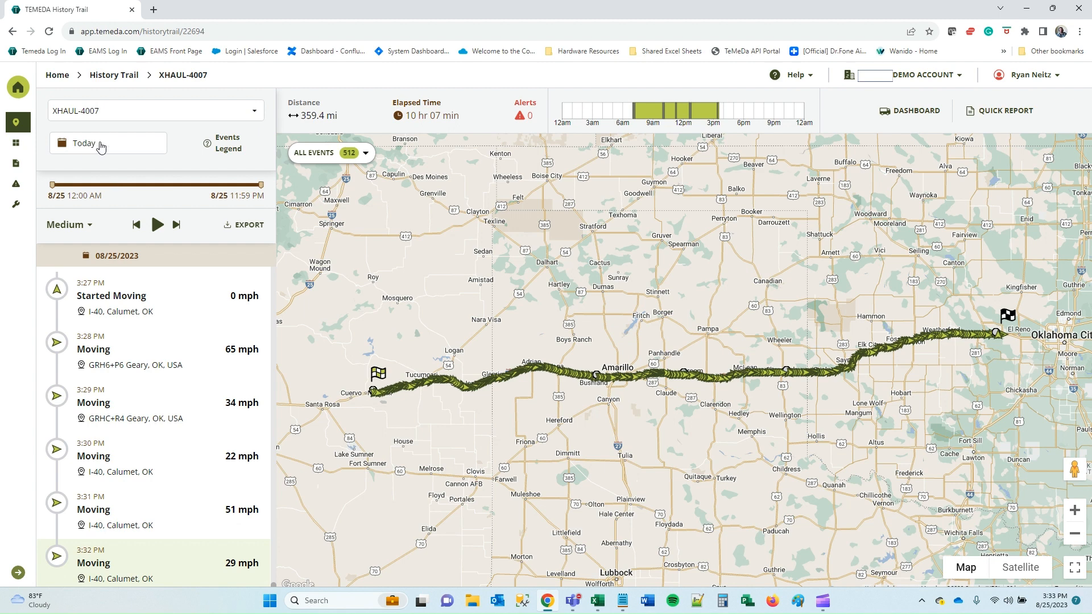
{"action": "scroll", "coordinate": [136, 360], "scroll_direction": "up", "scroll_amount": 4}
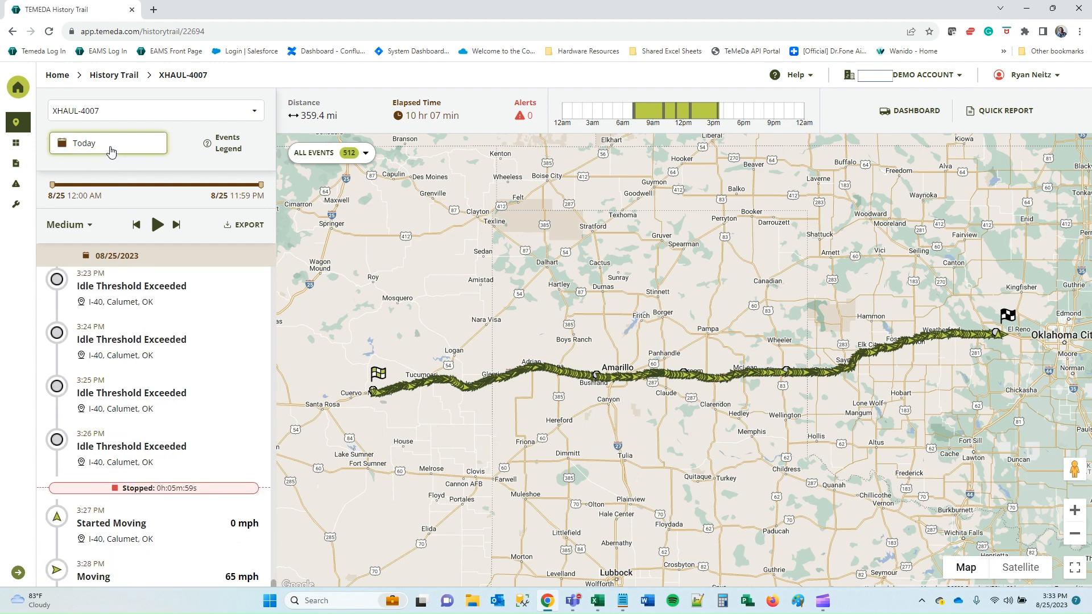
{"action": "left_click", "coordinate": [107, 149]}
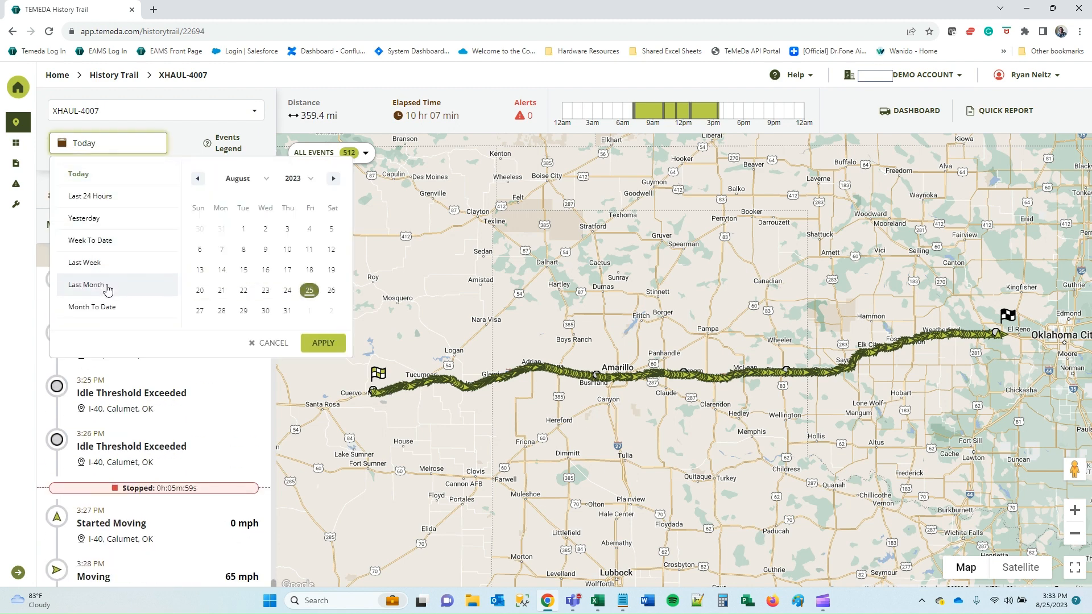
{"action": "left_click", "coordinate": [116, 243]}
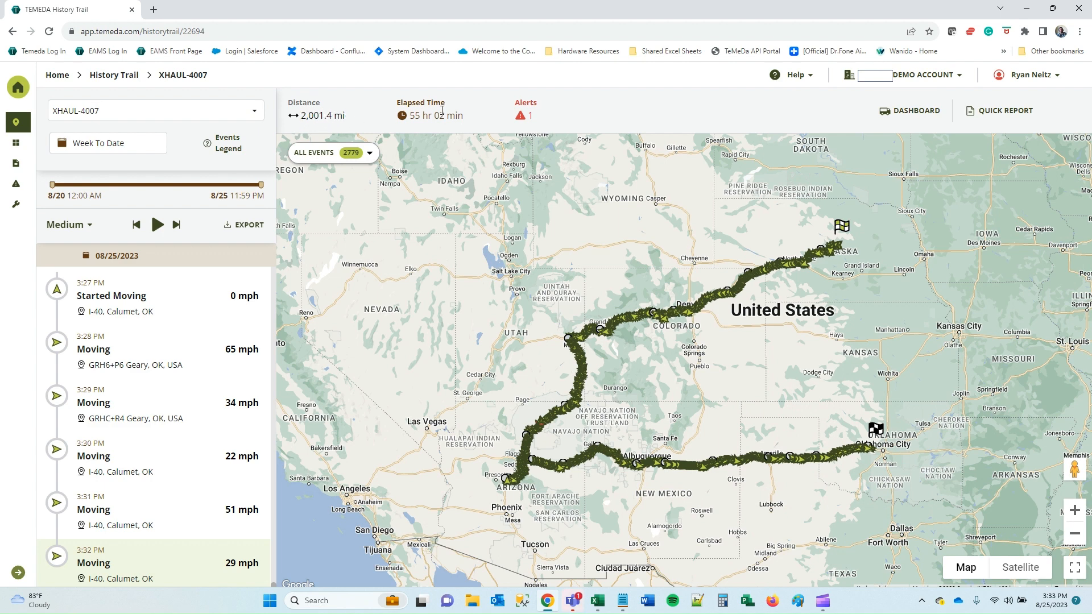
{"action": "left_click_drag", "start_coordinate": [411, 114], "coordinate": [453, 114]}
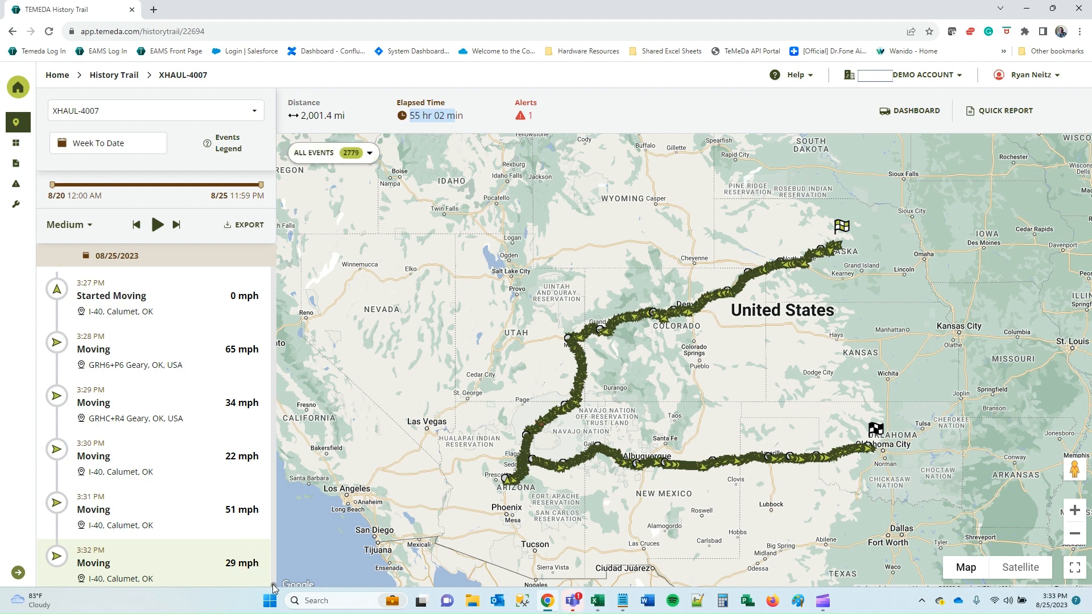
{"action": "left_click_drag", "start_coordinate": [273, 585], "coordinate": [261, 252]}
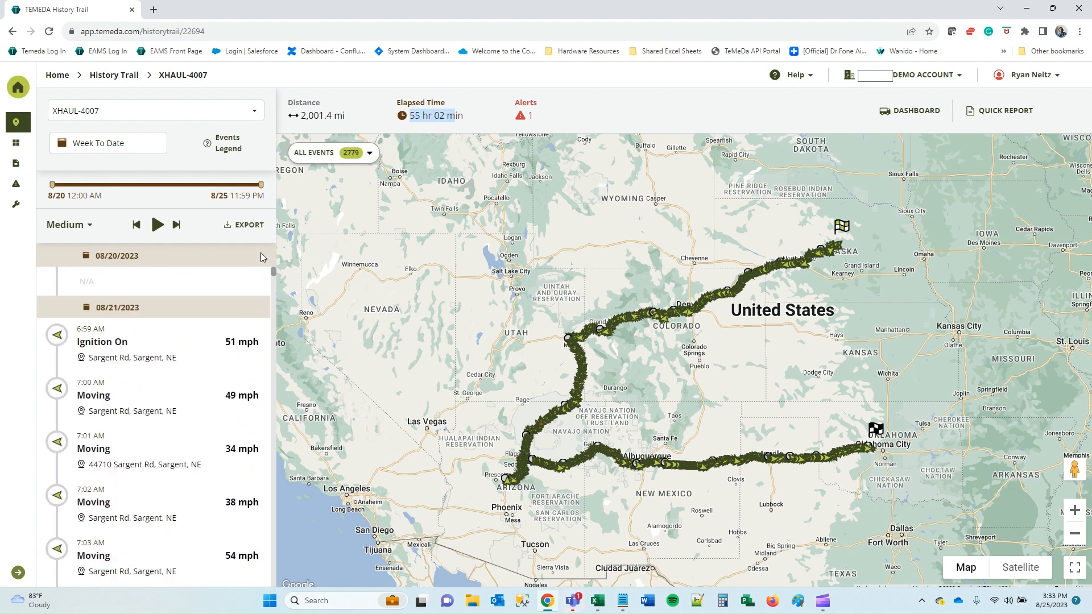
Play back XHAUL-4007's trail from the 8/21 Ignition On event and check playback speed choices.
{"action": "left_click", "coordinate": [120, 349]}
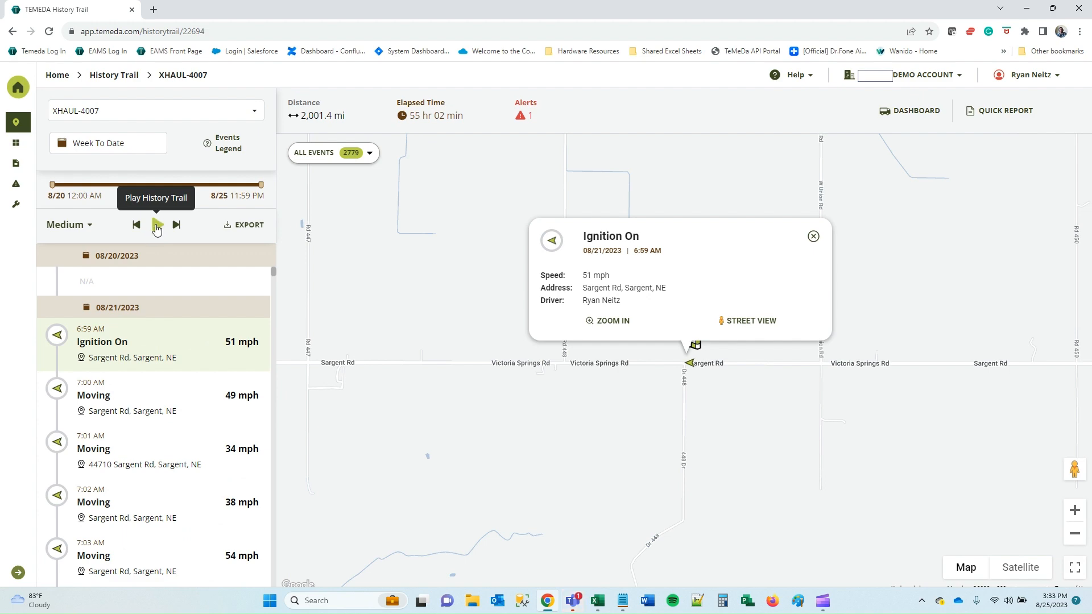
{"action": "left_click", "coordinate": [157, 226]}
{"action": "scroll", "coordinate": [512, 387], "scroll_direction": "down", "scroll_amount": 3}
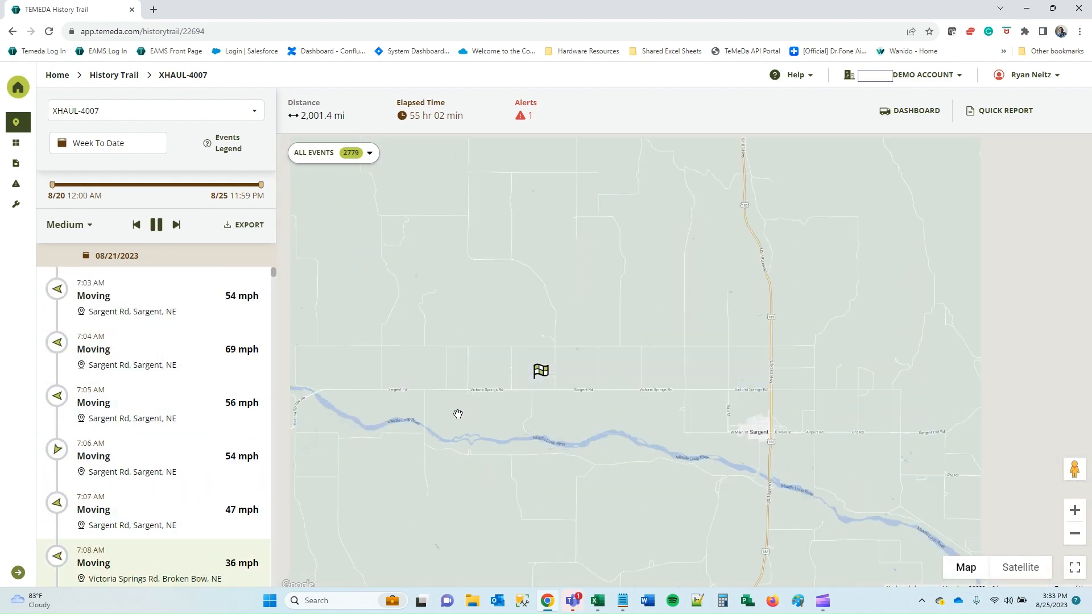
{"action": "scroll", "coordinate": [458, 414], "scroll_direction": "down", "scroll_amount": 5}
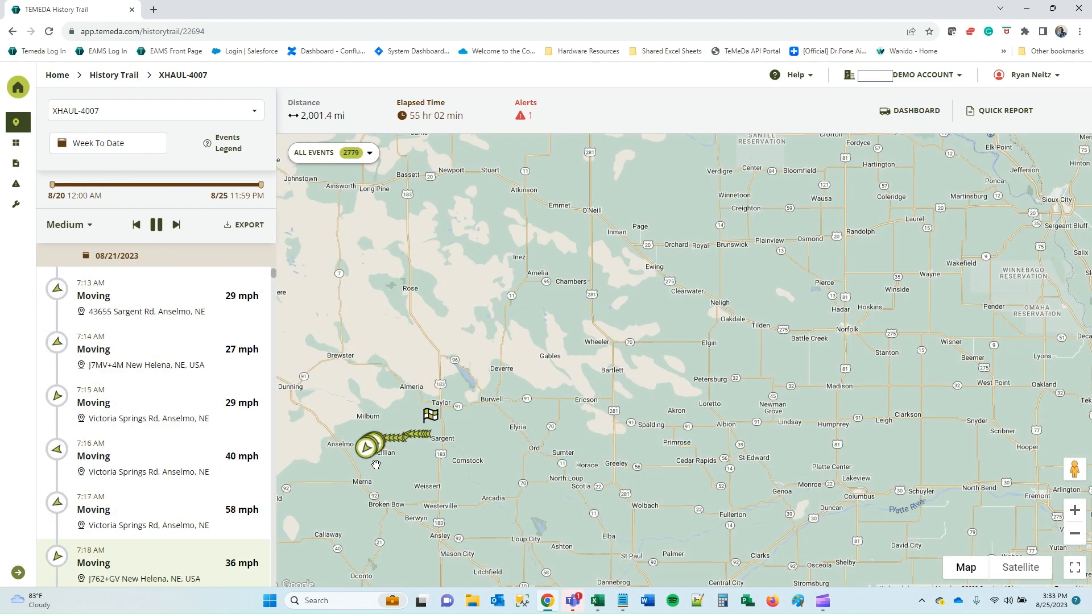
{"action": "left_click_drag", "start_coordinate": [376, 464], "coordinate": [607, 373]}
{"action": "left_click_drag", "start_coordinate": [457, 397], "coordinate": [530, 356]}
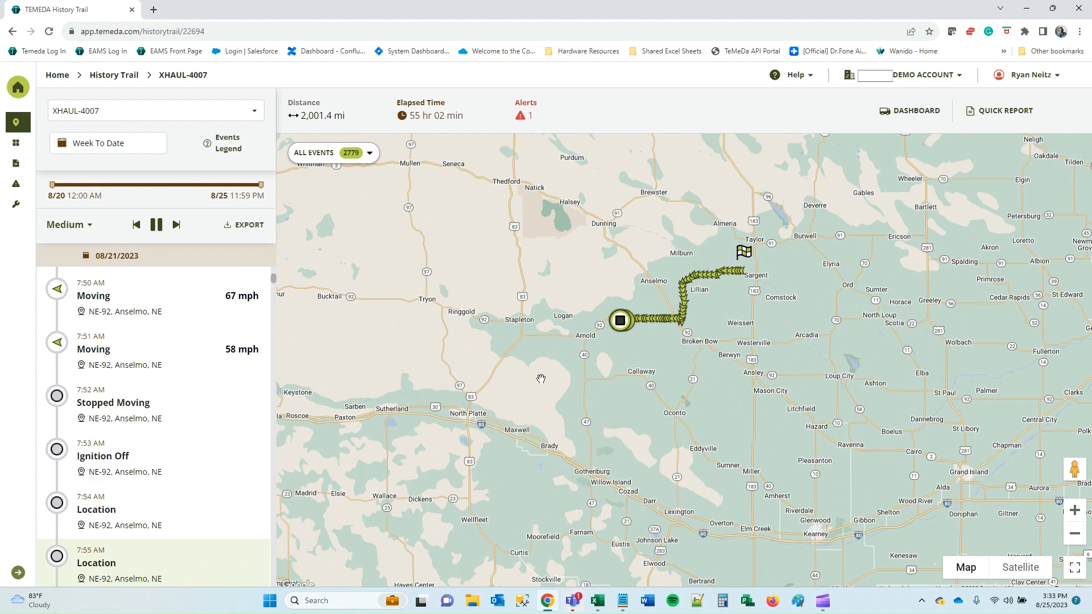
{"action": "scroll", "coordinate": [541, 378], "scroll_direction": "down", "scroll_amount": 1}
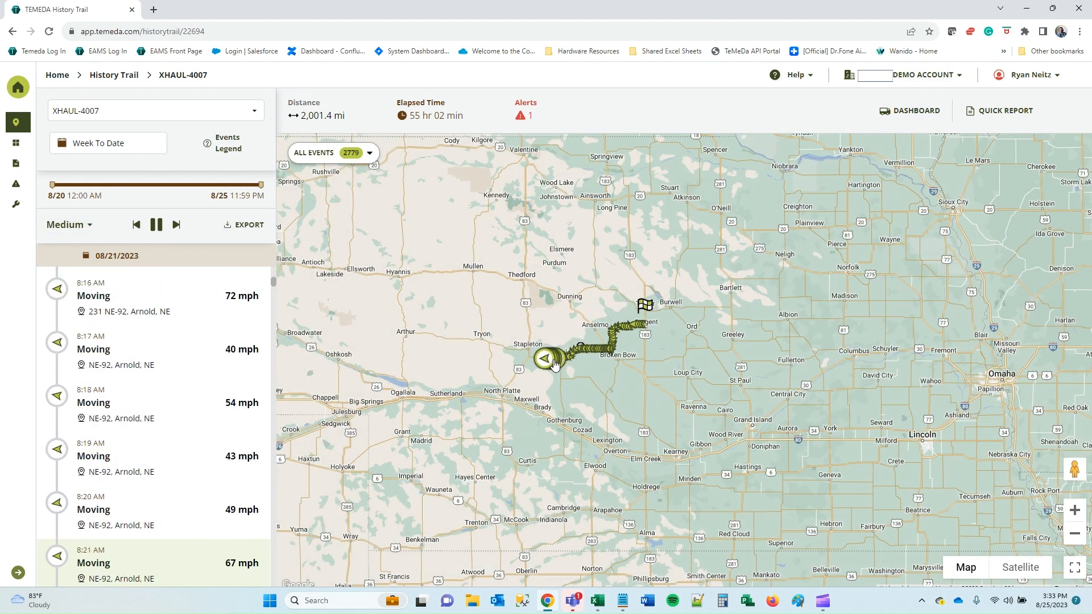
{"action": "left_click", "coordinate": [76, 228]}
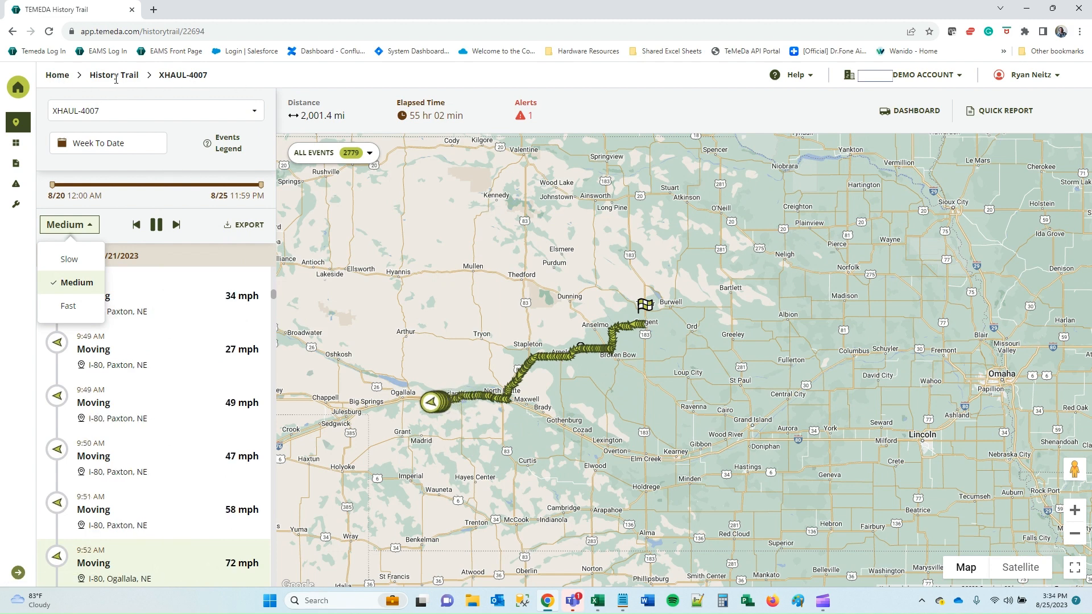
Return to the main fleet map and close the last-24-hours alerts summary.
{"action": "left_click", "coordinate": [58, 76]}
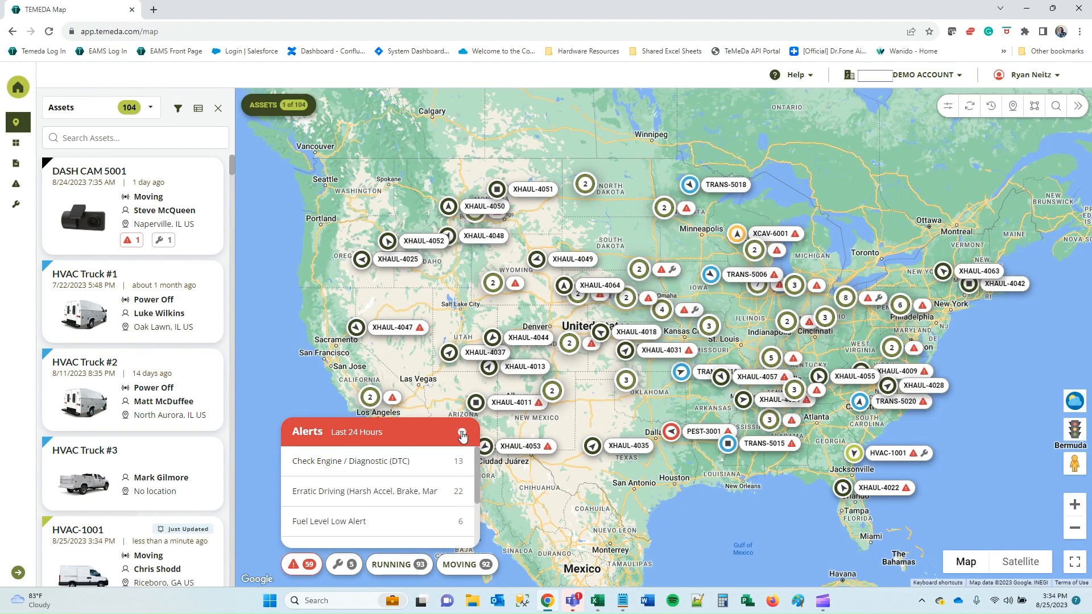
{"action": "left_click", "coordinate": [463, 436]}
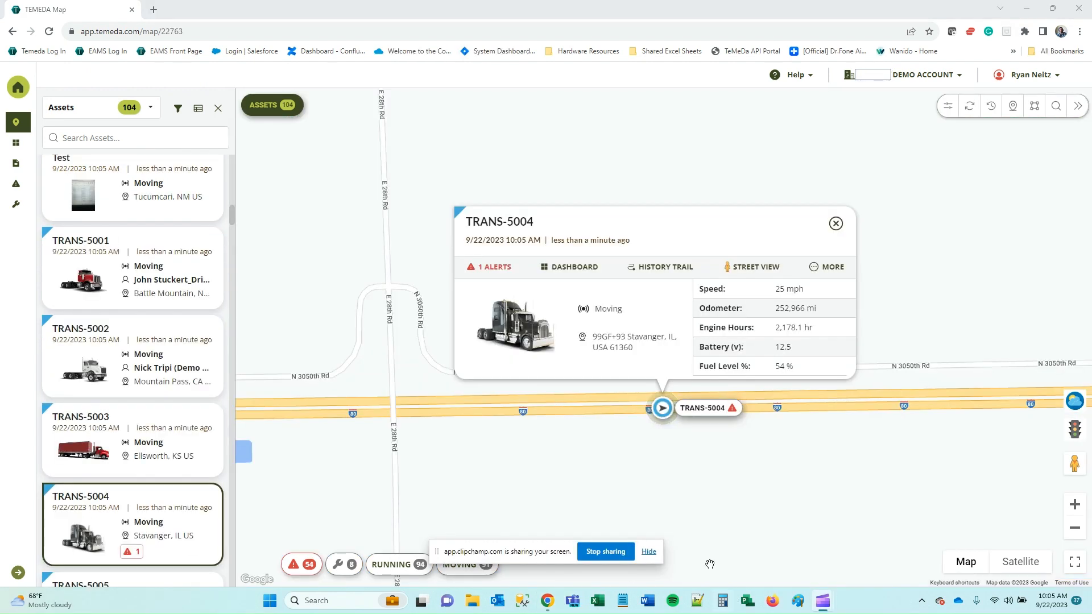
{"action": "left_click", "coordinate": [655, 549]}
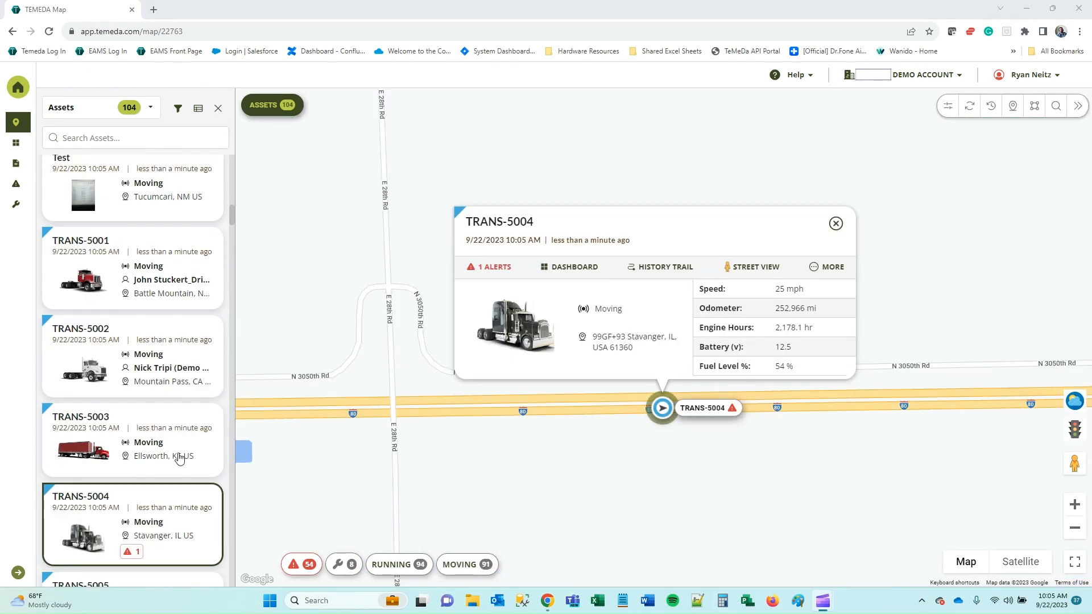
Expand the navigation sidebar and go to Manage Alerts/Rules under ALERTS.
{"action": "left_click", "coordinate": [17, 575]}
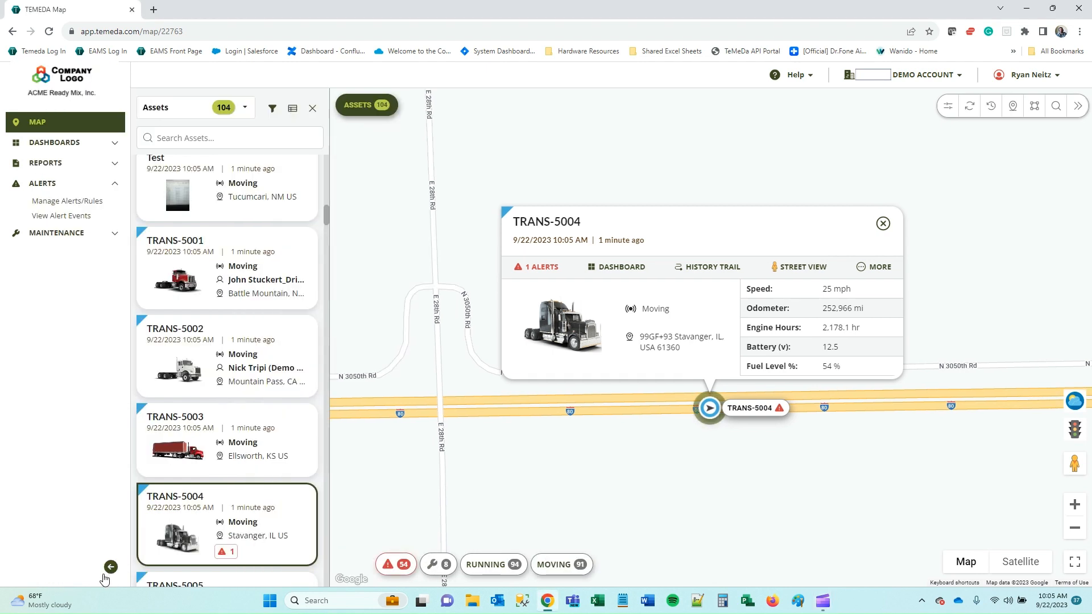
{"action": "left_click", "coordinate": [61, 188]}
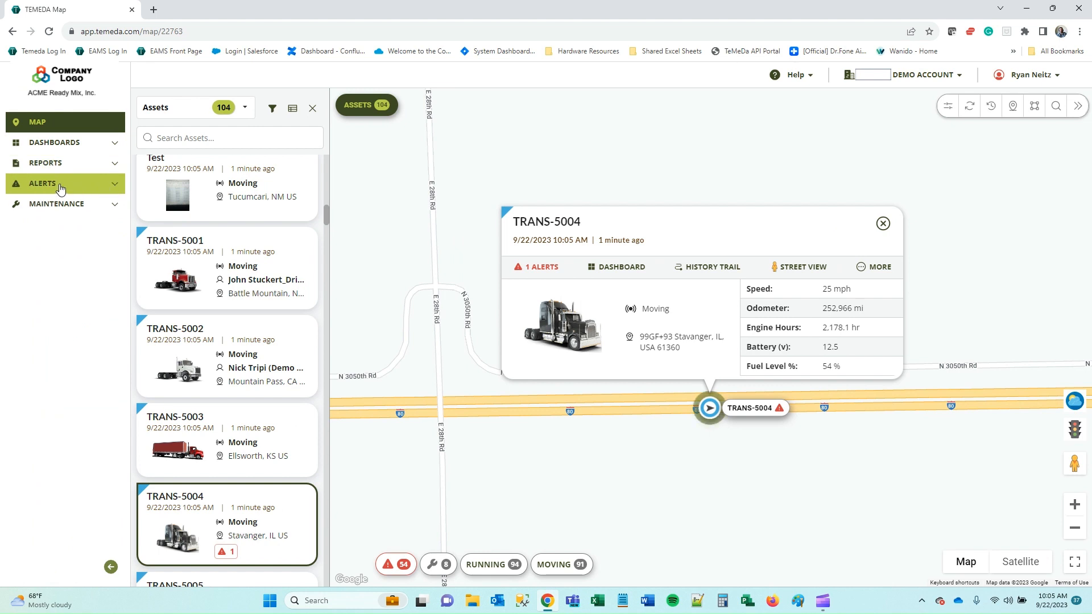
{"action": "left_click", "coordinate": [115, 164]}
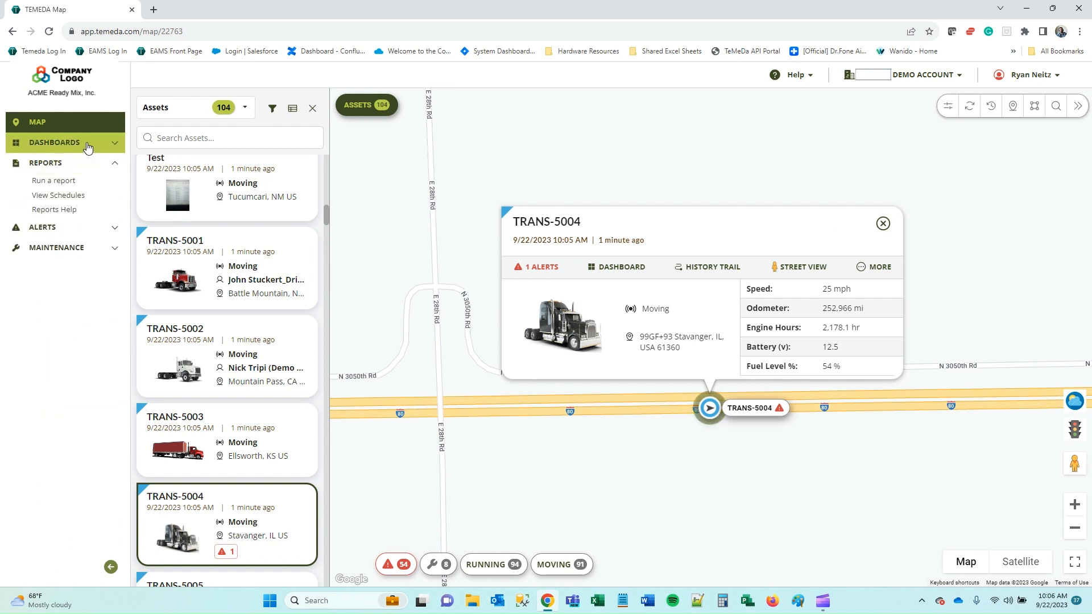
{"action": "left_click", "coordinate": [87, 148]}
{"action": "left_click", "coordinate": [114, 147]}
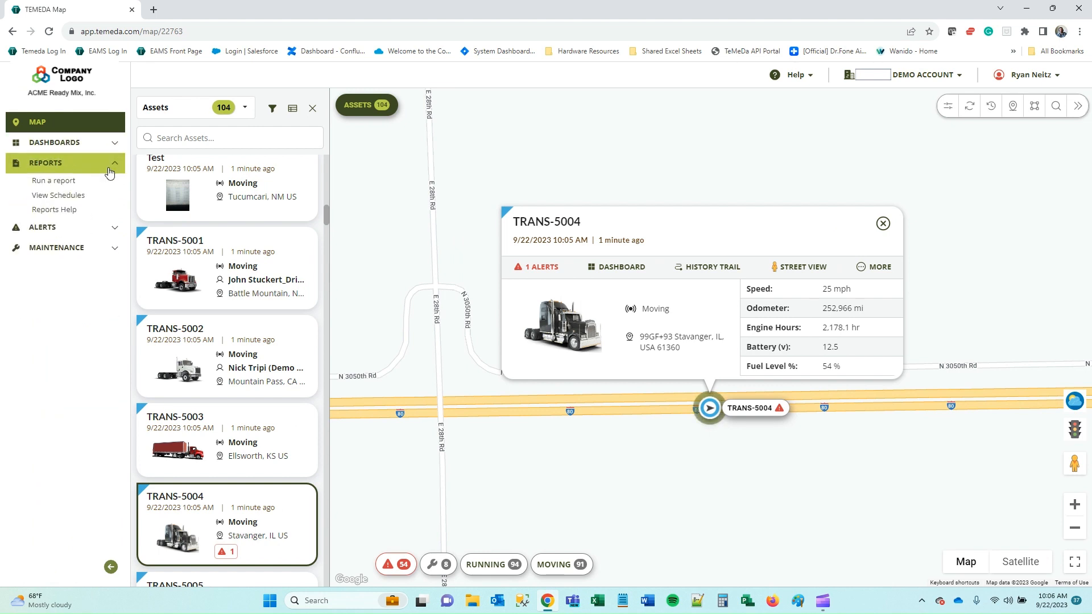
{"action": "left_click", "coordinate": [110, 170]}
{"action": "left_click", "coordinate": [45, 183]}
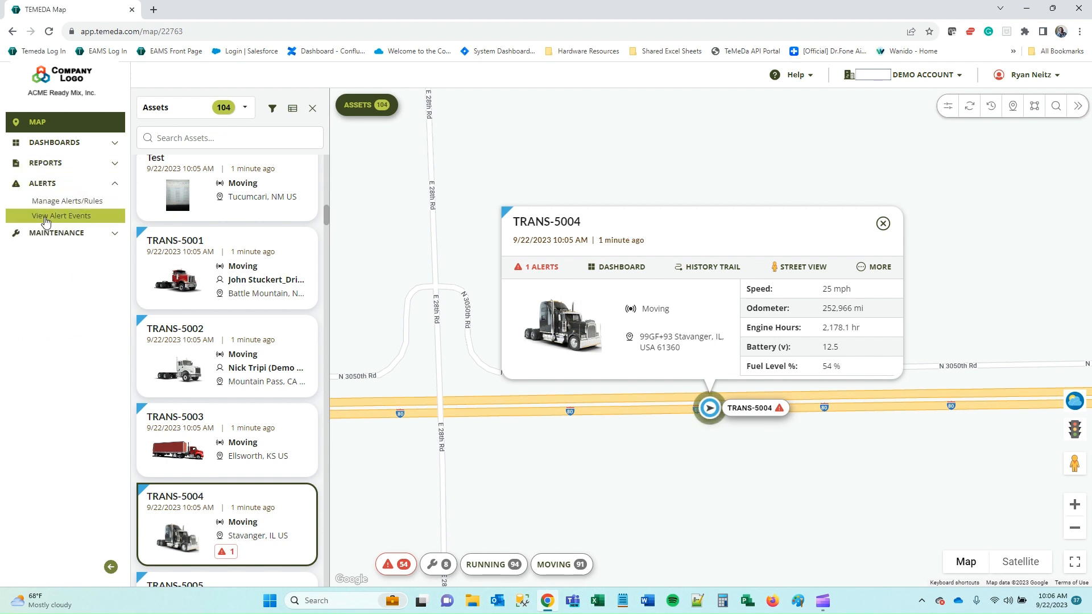
{"action": "left_click", "coordinate": [96, 203]}
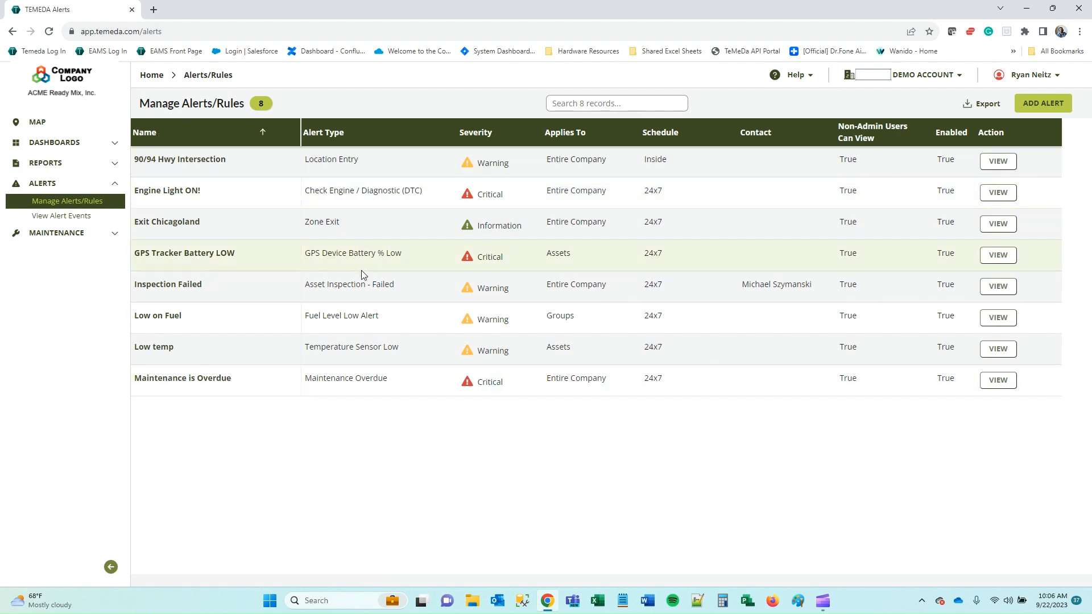
Start a new alert rule with ADD ALERT.
{"action": "left_click", "coordinate": [1065, 108]}
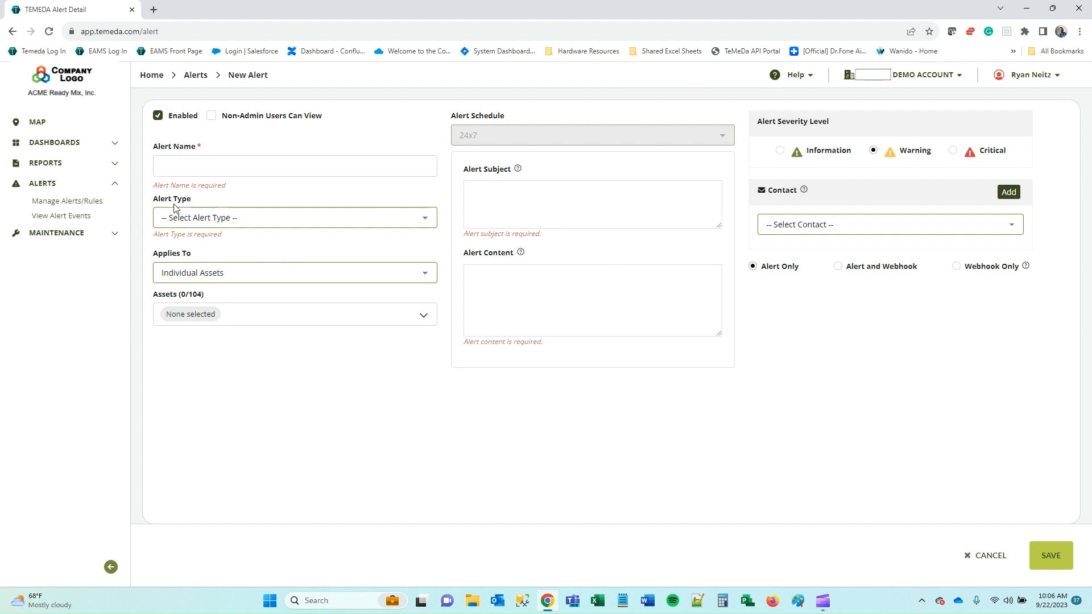
Choose Off Hours Usage from the Asset Activity & Movement alert types.
{"action": "left_click", "coordinate": [227, 222]}
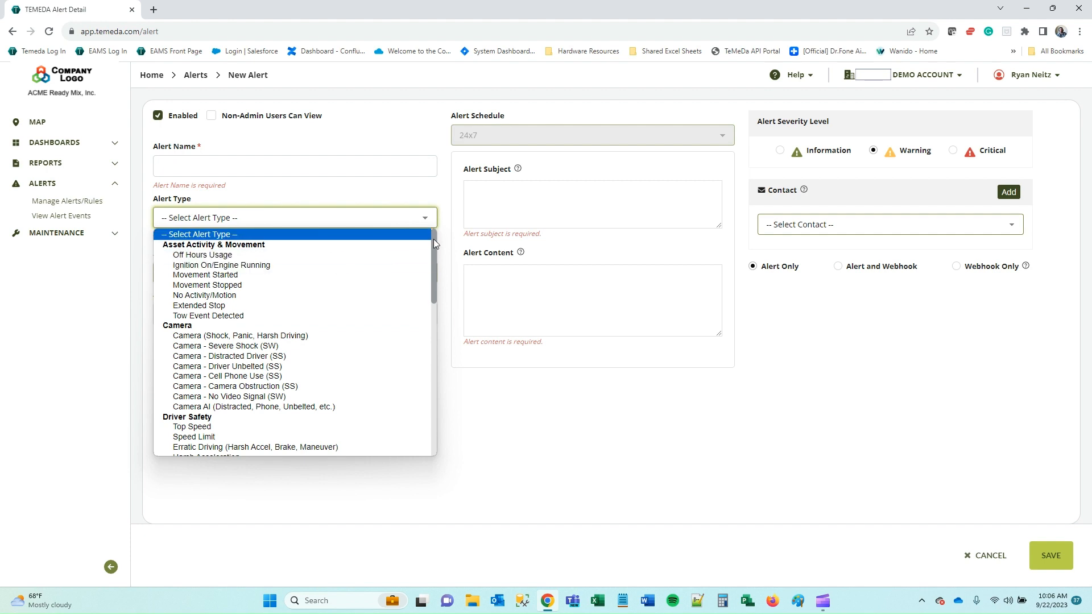
{"action": "left_click_drag", "start_coordinate": [434, 239], "coordinate": [429, 399]}
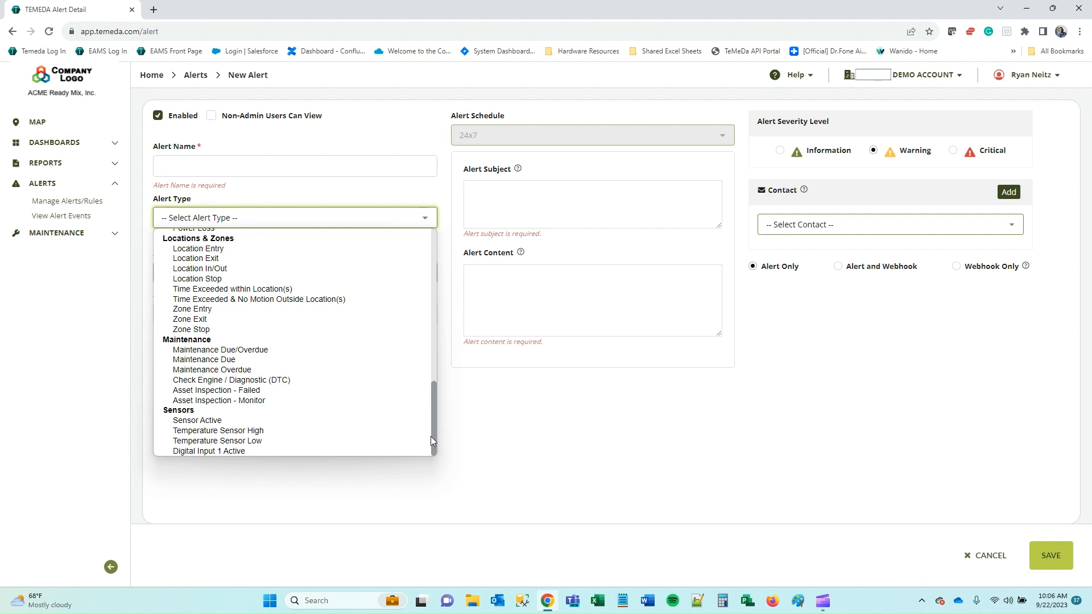
{"action": "left_click_drag", "start_coordinate": [431, 436], "coordinate": [428, 223]}
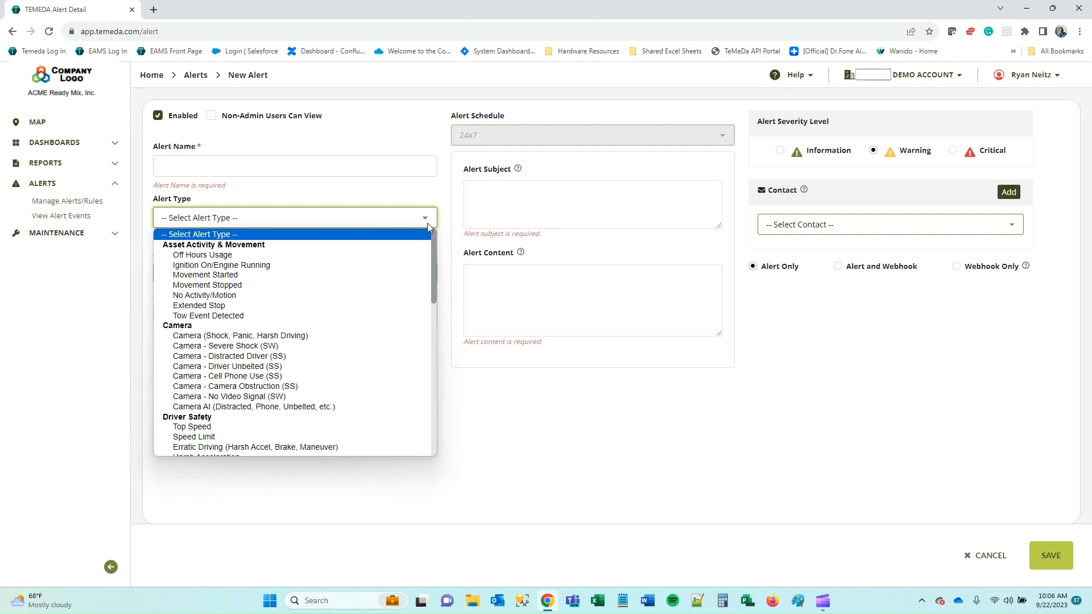
{"action": "left_click", "coordinate": [243, 256]}
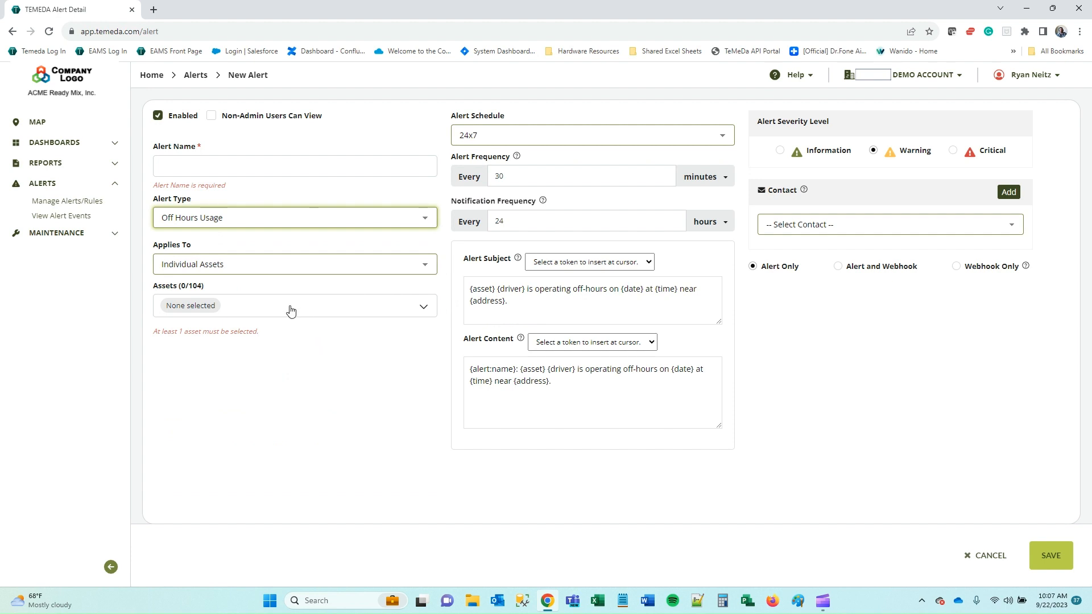
Keep Individual Assets and pick TRANS-5013, TRANS-5014 and TRANS-5015 (3/104) in the asset list.
{"action": "left_click", "coordinate": [250, 267]}
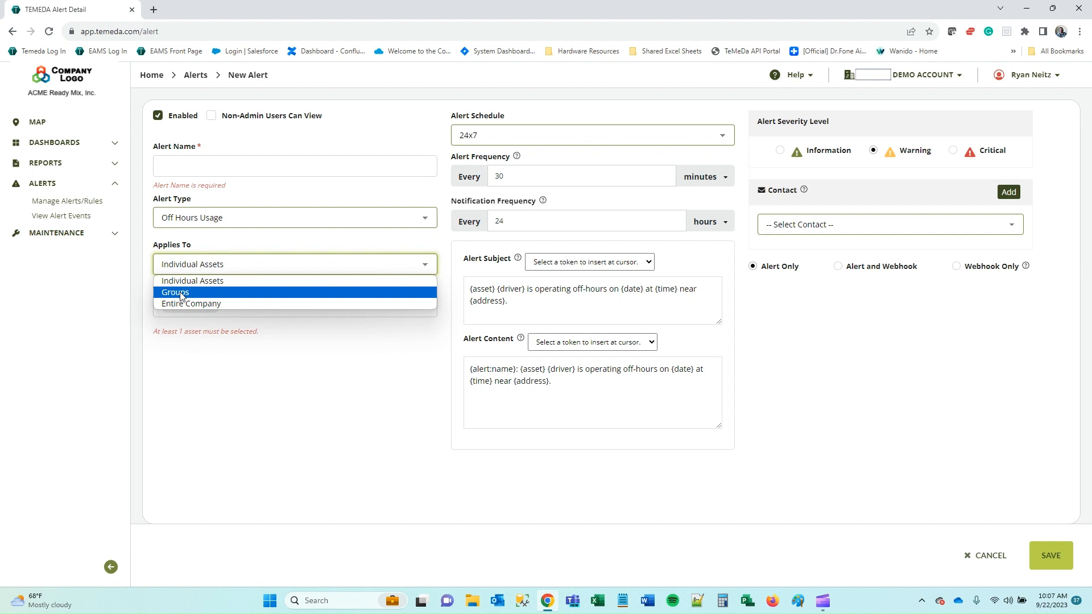
{"action": "left_click", "coordinate": [235, 282]}
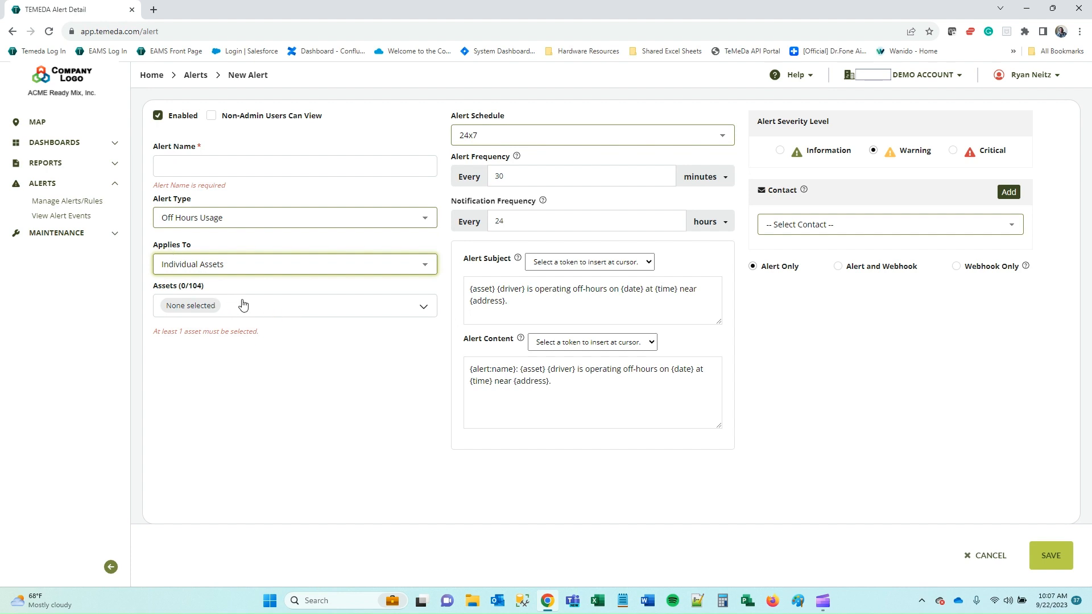
{"action": "left_click", "coordinate": [265, 310]}
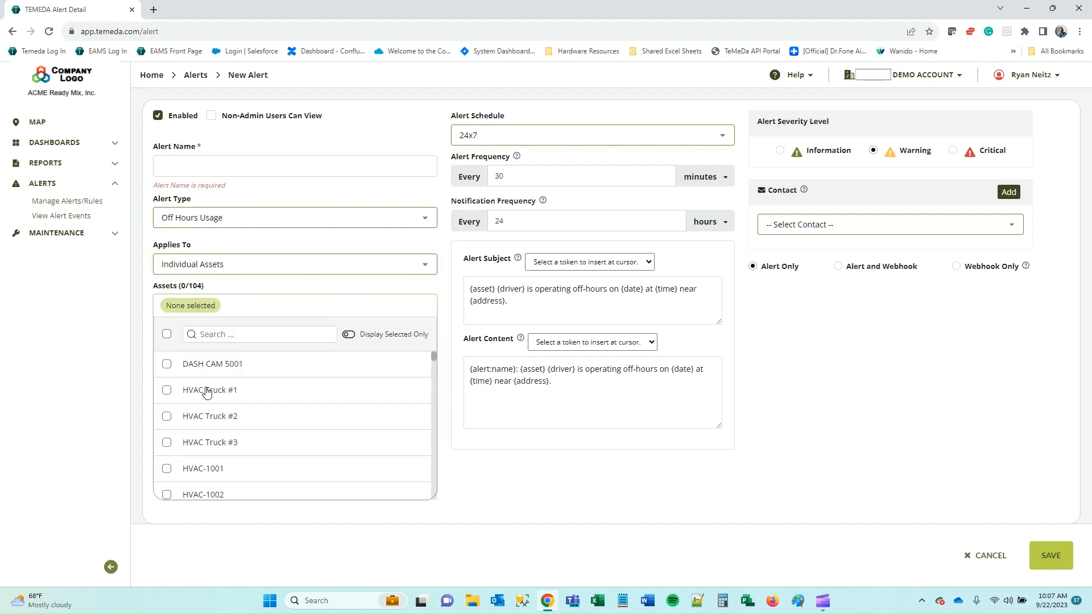
{"action": "scroll", "coordinate": [209, 393], "scroll_direction": "down", "scroll_amount": 10}
{"action": "scroll", "coordinate": [208, 408], "scroll_direction": "down", "scroll_amount": 4}
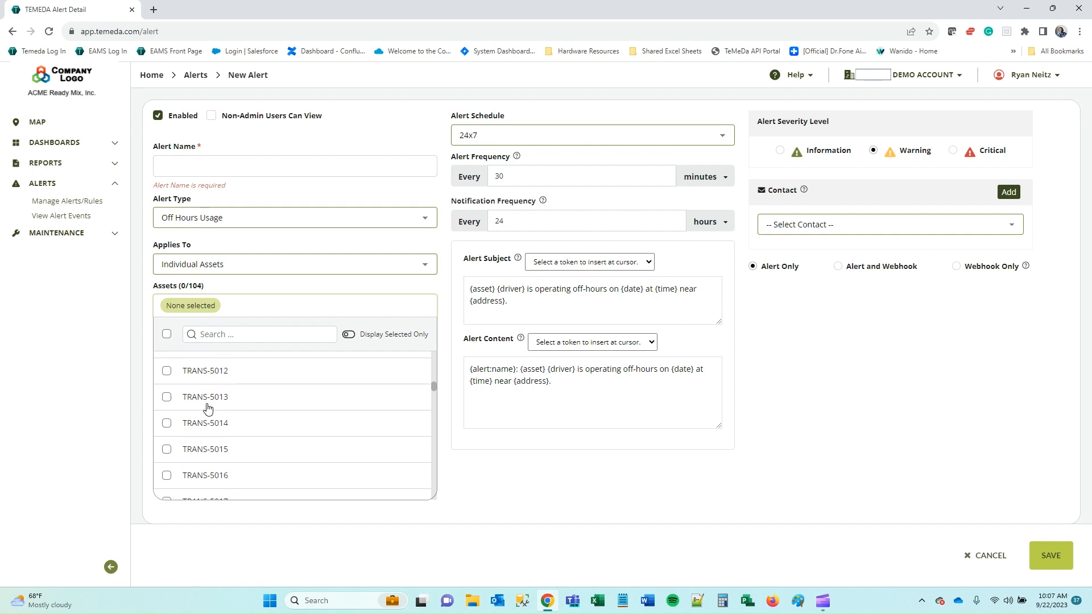
{"action": "left_click", "coordinate": [207, 423]}
{"action": "left_click", "coordinate": [200, 398]}
{"action": "left_click", "coordinate": [194, 449]}
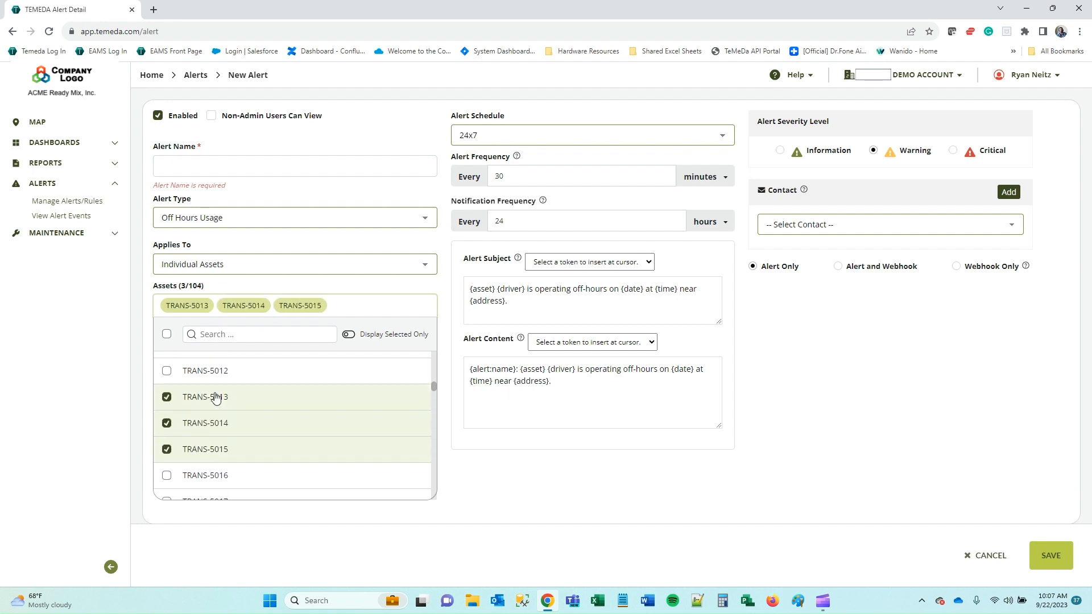
{"action": "left_click", "coordinate": [223, 336]}
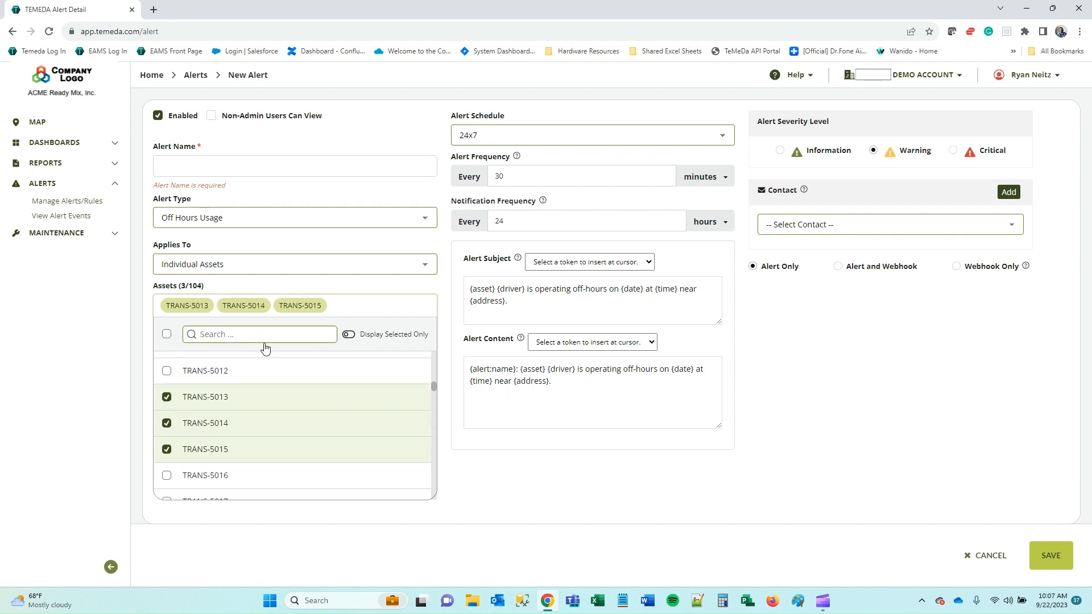
{"action": "scroll", "coordinate": [249, 376], "scroll_direction": "down", "scroll_amount": 3}
{"action": "scroll", "coordinate": [244, 395], "scroll_direction": "down", "scroll_amount": 2}
{"action": "scroll", "coordinate": [245, 395], "scroll_direction": "up", "scroll_amount": 11}
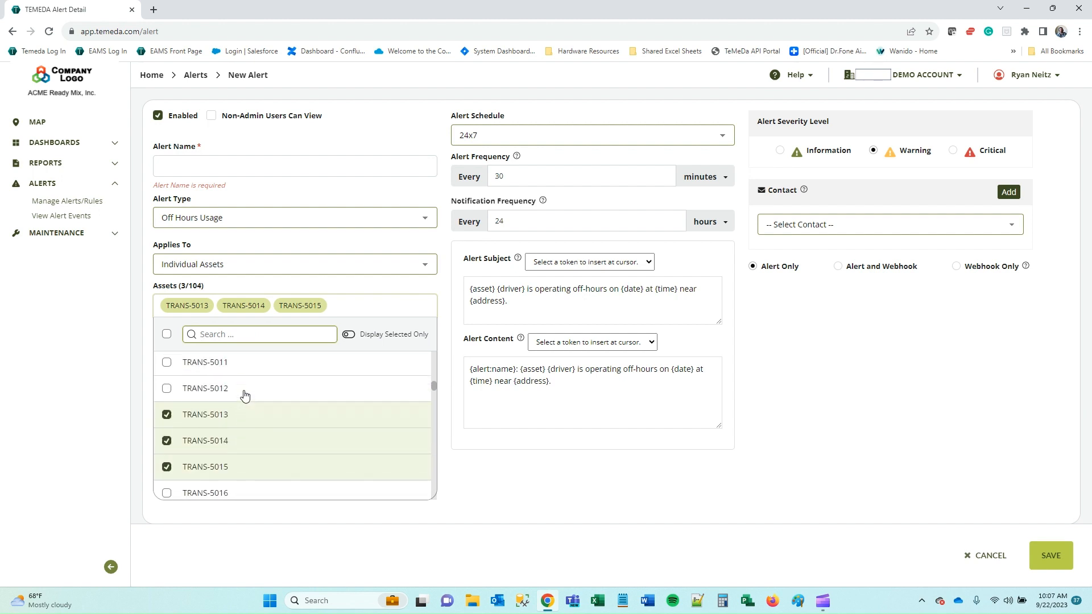
{"action": "left_click", "coordinate": [483, 473]}
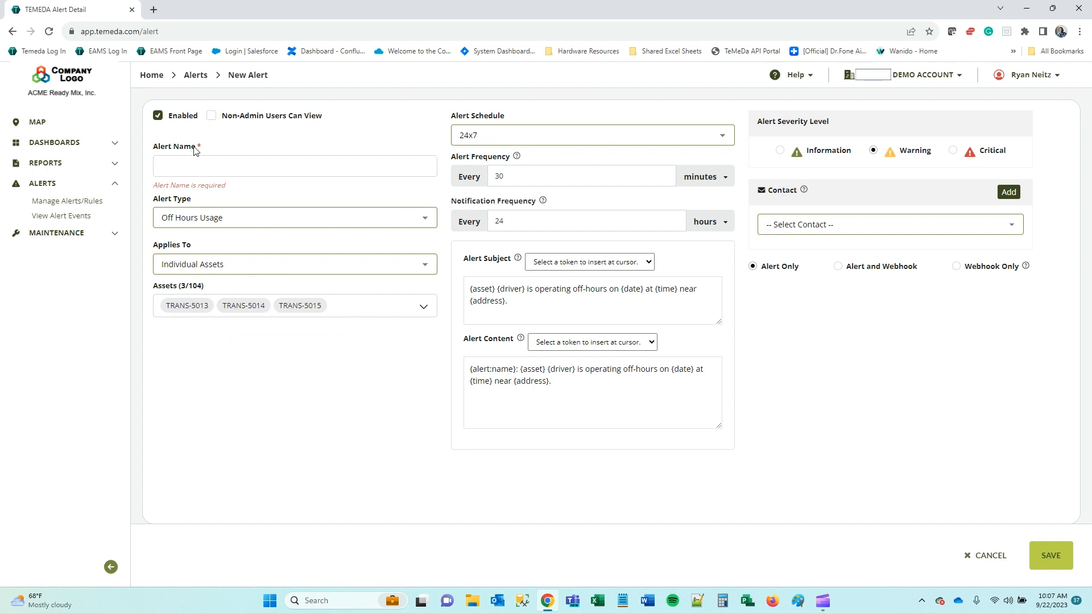
Name the alert 'Off Hours Usage Alert' and allow non-admin users to view it.
{"action": "left_click", "coordinate": [186, 167]}
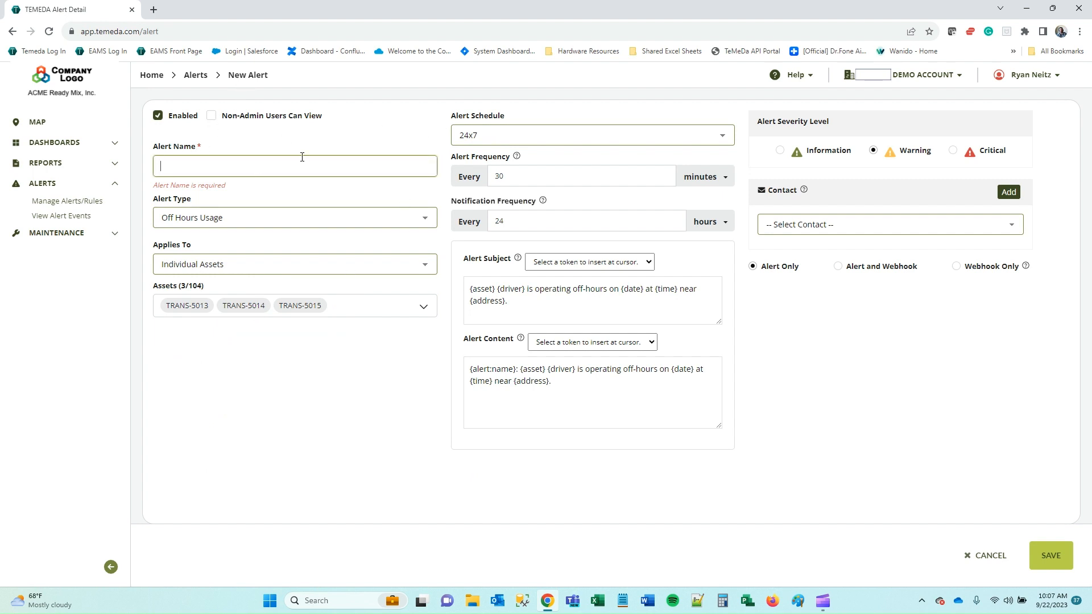
{"action": "type", "text": "Off Hours Usage Alert"}
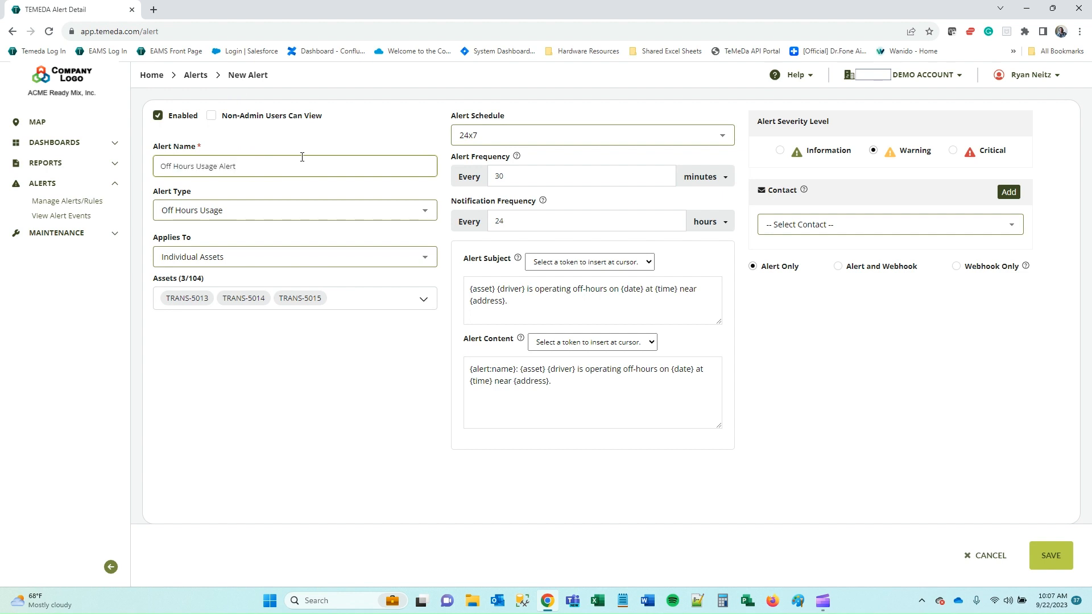
{"action": "left_click", "coordinate": [212, 118]}
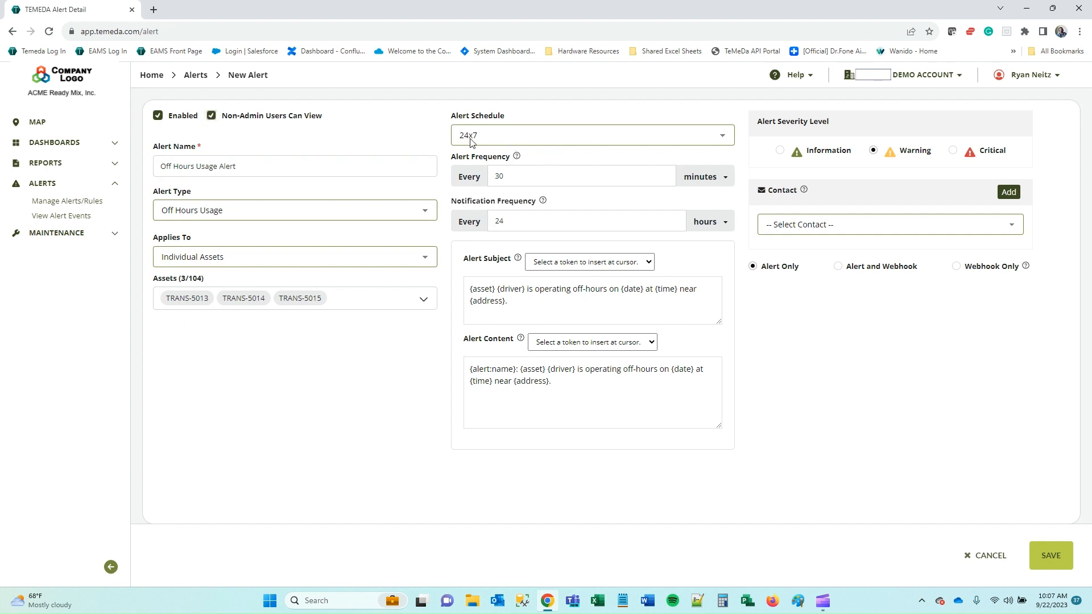
{"action": "left_click", "coordinate": [515, 138]}
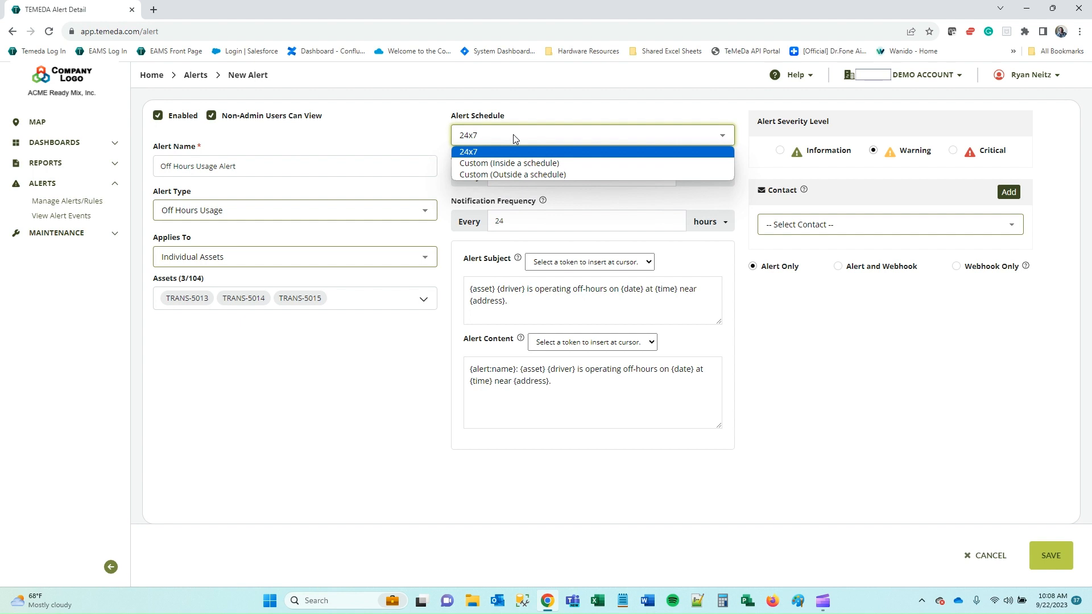
Use Custom (Outside a schedule) covering Monday through Friday, 06:00 AM to 06:00 PM.
{"action": "left_click", "coordinate": [549, 175]}
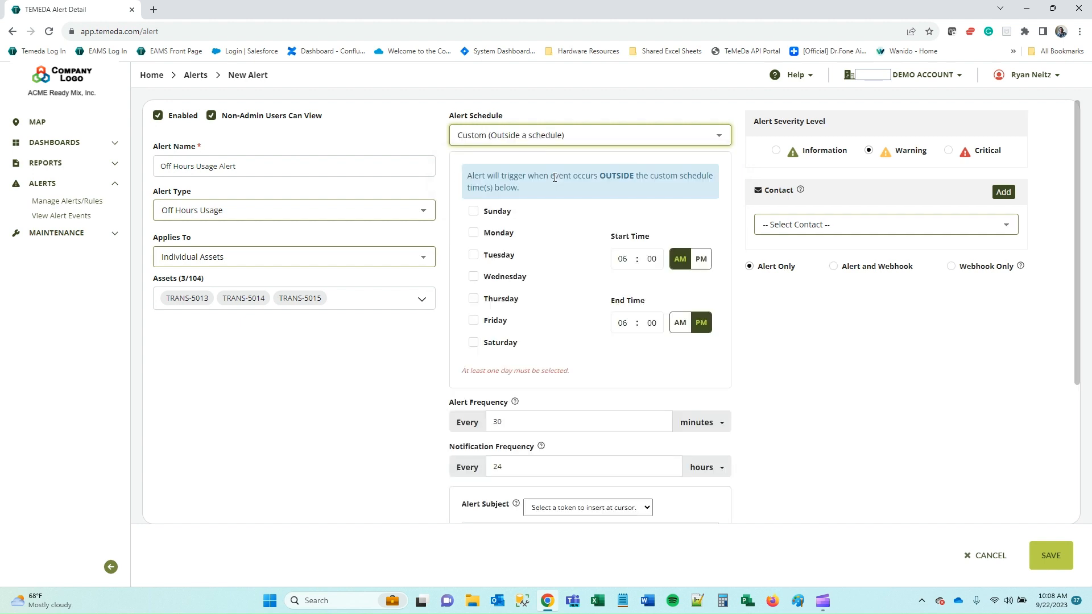
{"action": "triple_click", "coordinate": [524, 178]}
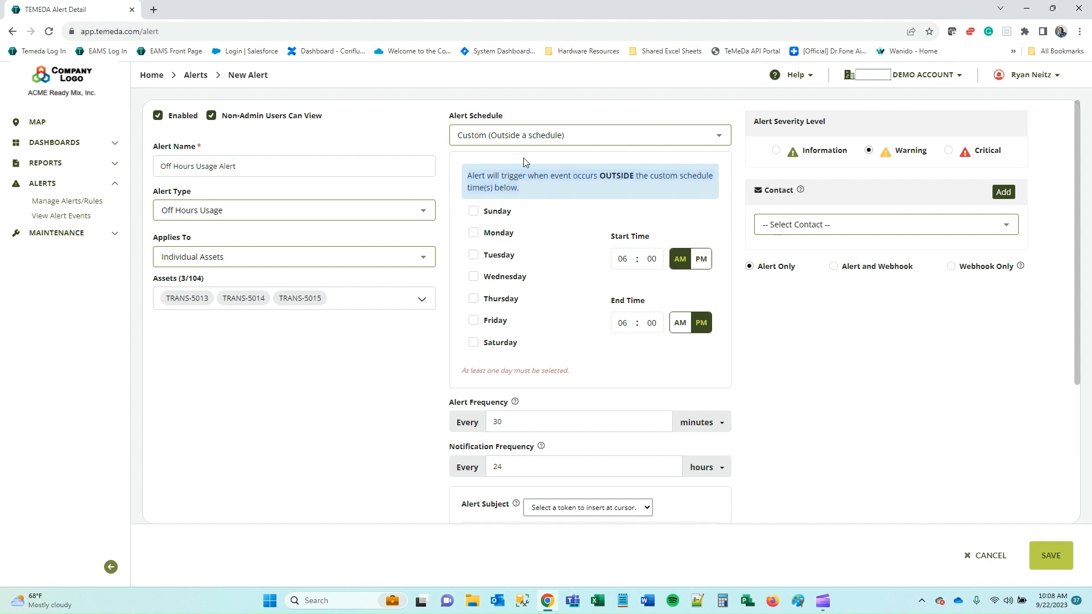
{"action": "left_click", "coordinate": [524, 135]}
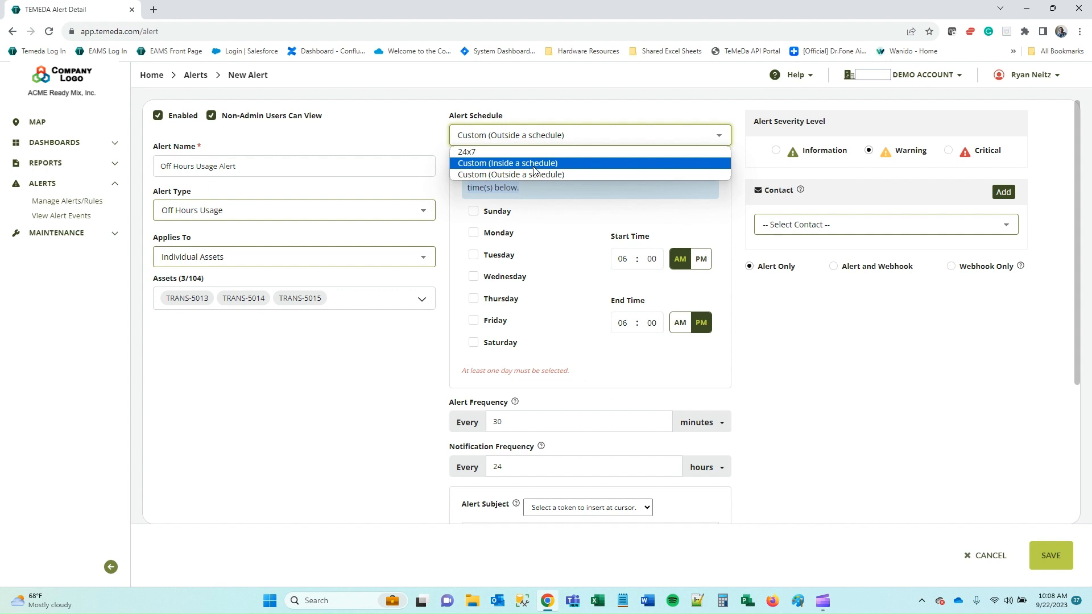
{"action": "left_click", "coordinate": [579, 175]}
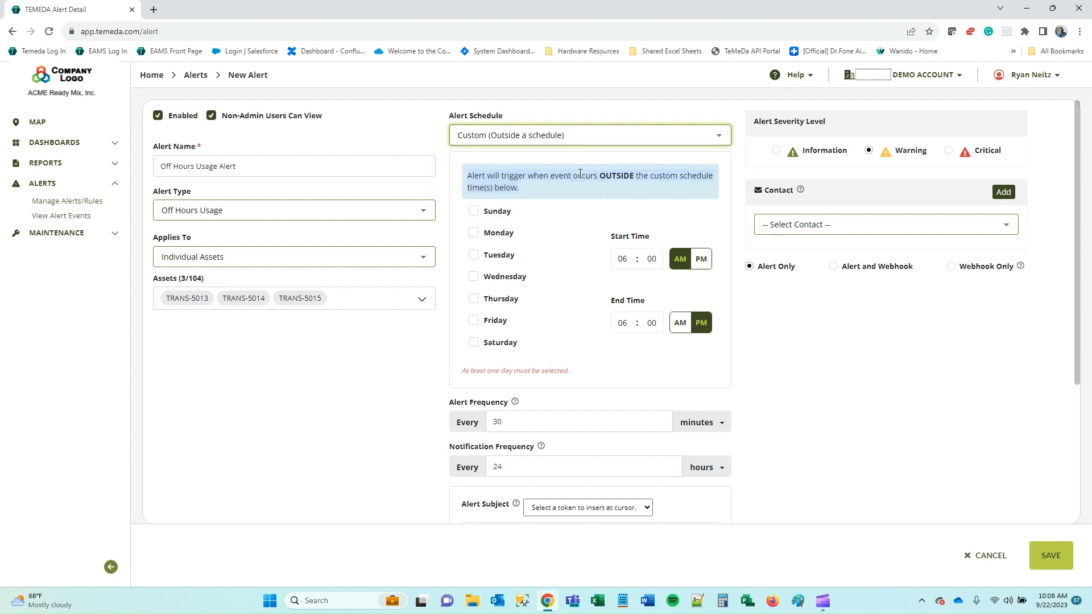
{"action": "left_click", "coordinate": [492, 237]}
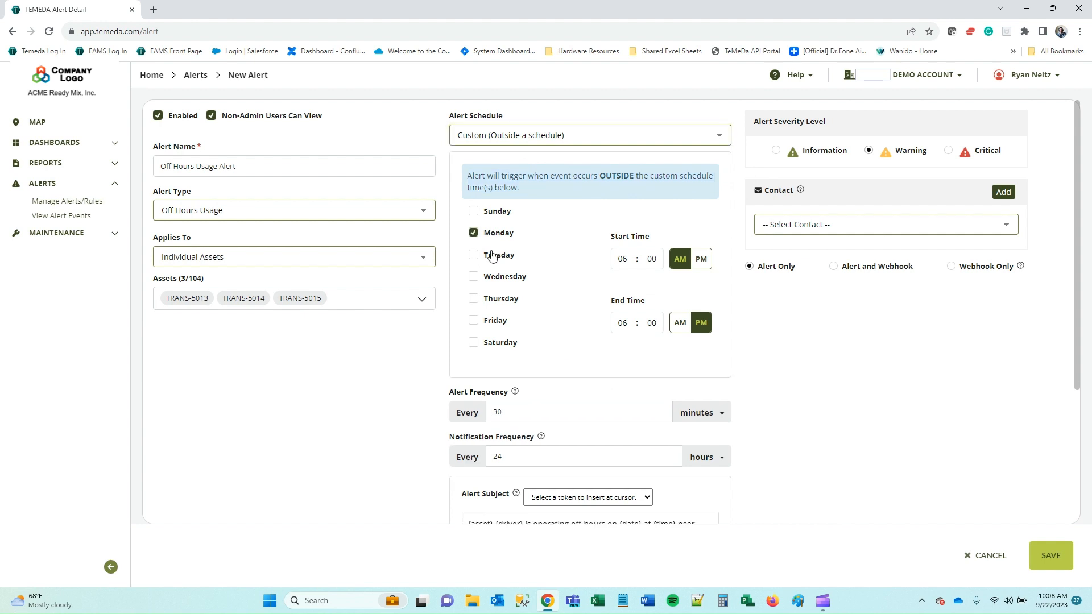
{"action": "left_click", "coordinate": [493, 257]}
{"action": "left_click", "coordinate": [494, 281]}
{"action": "left_click", "coordinate": [492, 301]}
{"action": "left_click", "coordinate": [488, 322]}
{"action": "scroll", "coordinate": [369, 354], "scroll_direction": "down", "scroll_amount": 1}
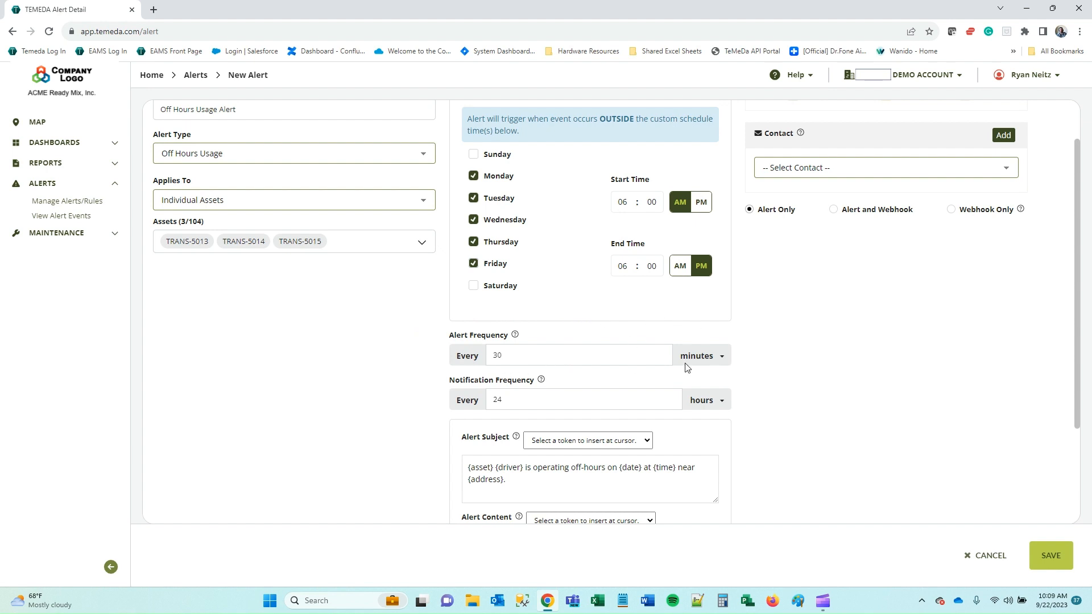
Change the alert frequency unit to hours and the value from 0.5 to 1.
{"action": "left_click", "coordinate": [715, 360]}
{"action": "left_click", "coordinate": [704, 372]}
{"action": "scroll", "coordinate": [405, 332], "scroll_direction": "down", "scroll_amount": 1}
{"action": "scroll", "coordinate": [455, 341], "scroll_direction": "up", "scroll_amount": 1}
{"action": "left_click_drag", "start_coordinate": [531, 357], "coordinate": [399, 356]}
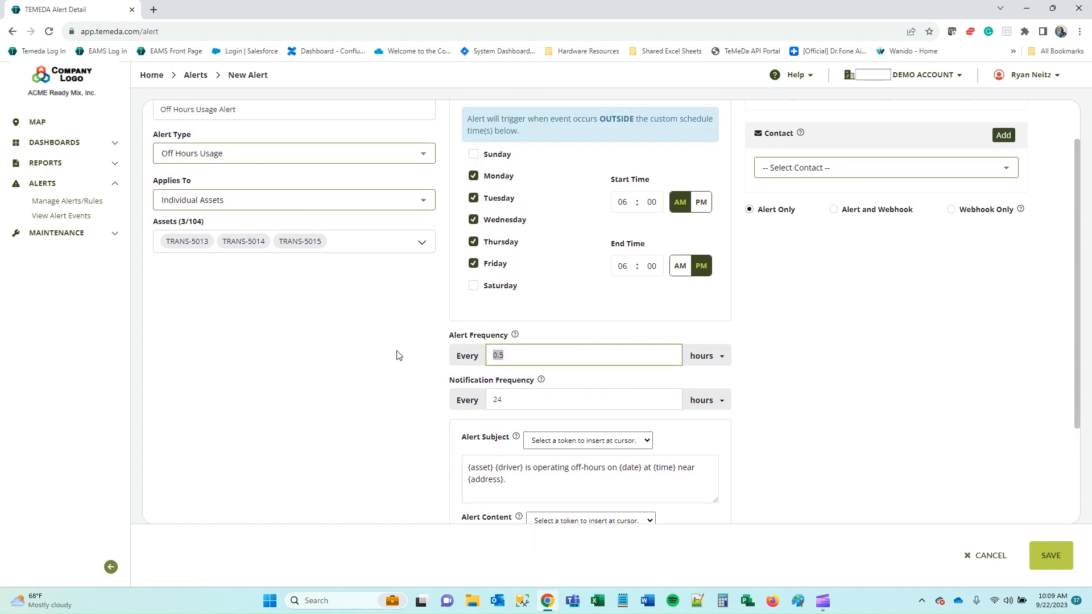
{"action": "type", "text": "1"}
{"action": "scroll", "coordinate": [838, 407], "scroll_direction": "up", "scroll_amount": 1}
{"action": "scroll", "coordinate": [838, 408], "scroll_direction": "down", "scroll_amount": 1}
{"action": "scroll", "coordinate": [876, 398], "scroll_direction": "up", "scroll_amount": 1}
Start a new alert contact, then browse the subject's token list without inserting any token.
{"action": "left_click", "coordinate": [1004, 192]}
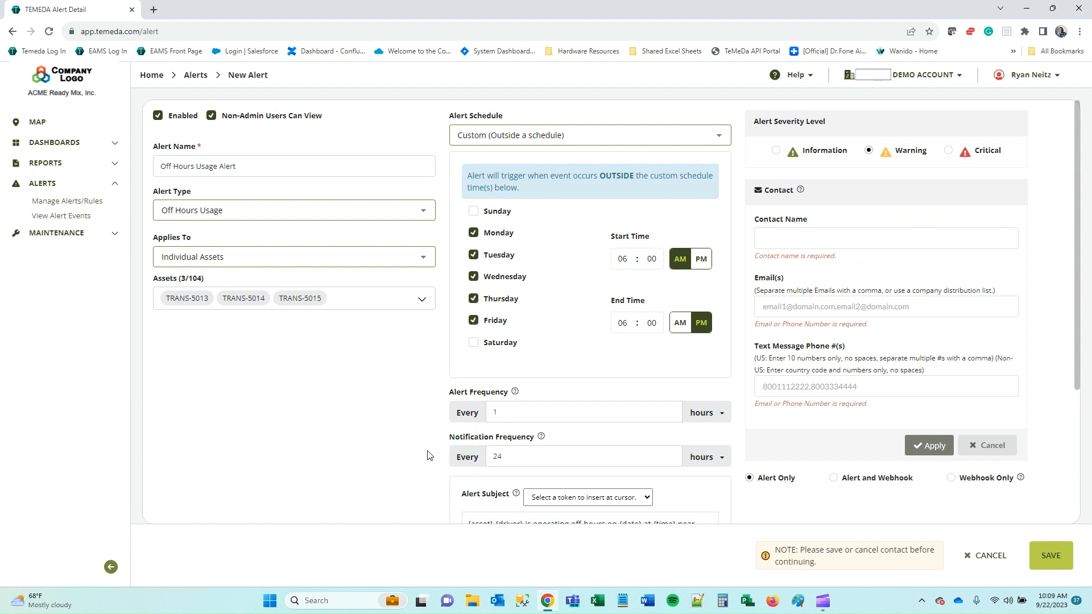
{"action": "scroll", "coordinate": [380, 451], "scroll_direction": "down", "scroll_amount": 3}
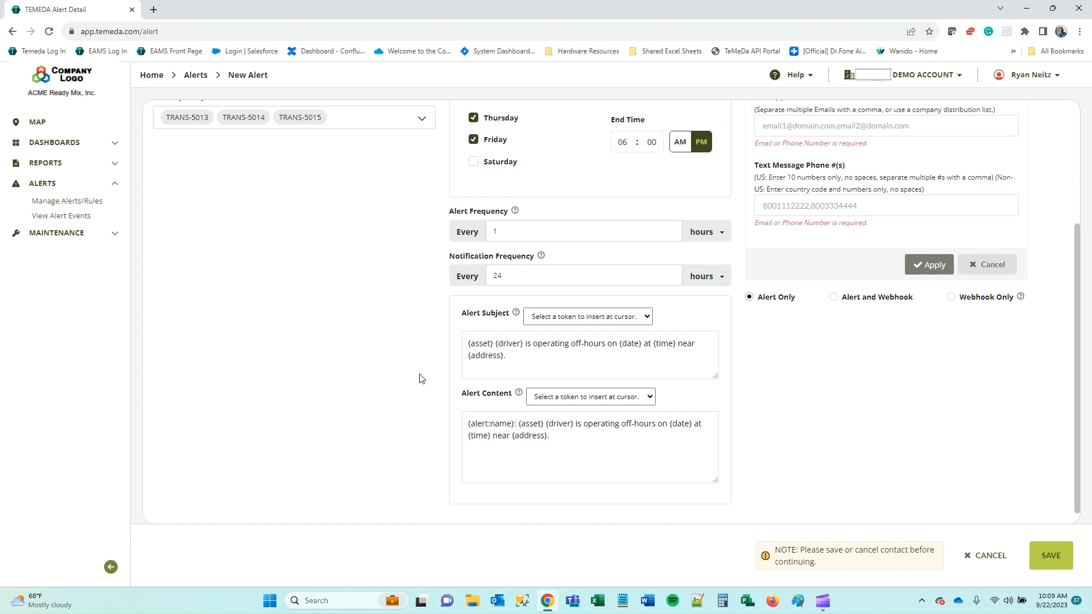
{"action": "left_click", "coordinate": [514, 356]}
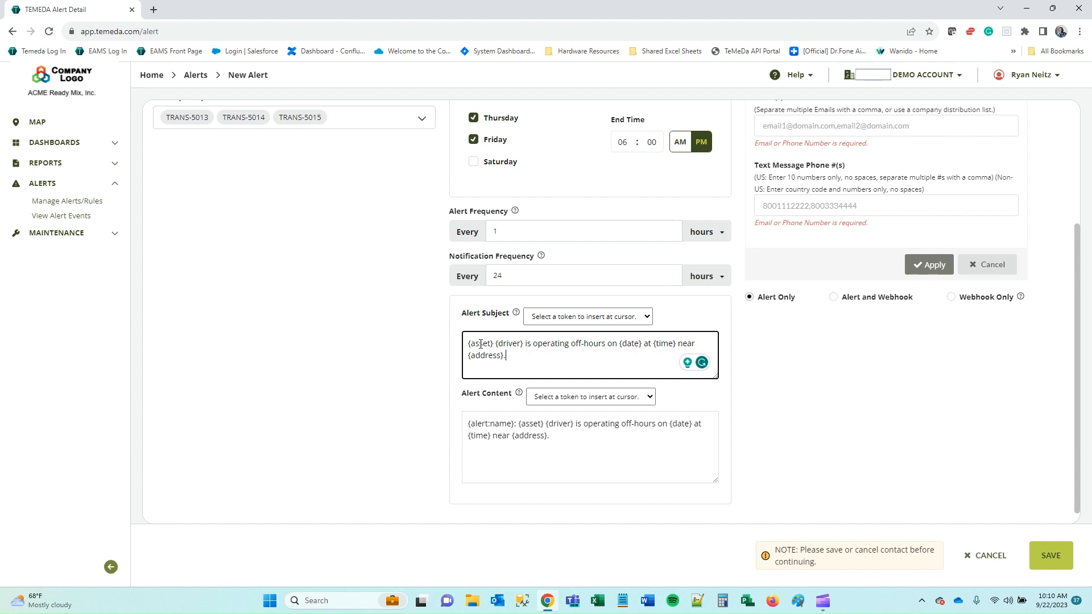
{"action": "left_click", "coordinate": [600, 317]}
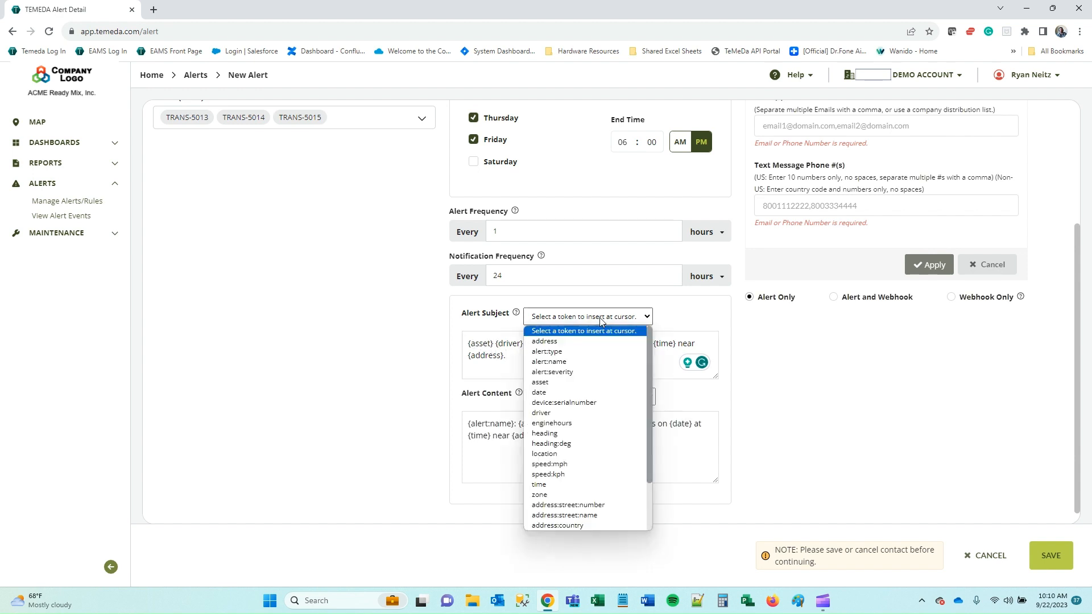
{"action": "left_click_drag", "start_coordinate": [648, 343], "coordinate": [647, 402]}
{"action": "left_click", "coordinate": [851, 398]}
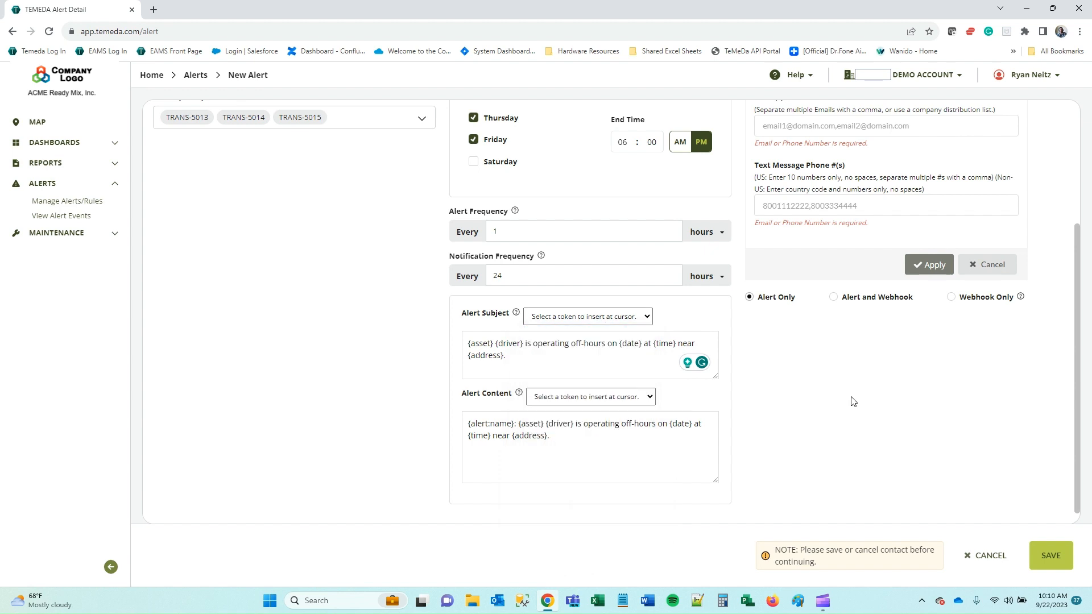
Review the alert subject and content templates unchanged, then expand the Dashboards navigation section.
{"action": "left_click", "coordinate": [564, 441]}
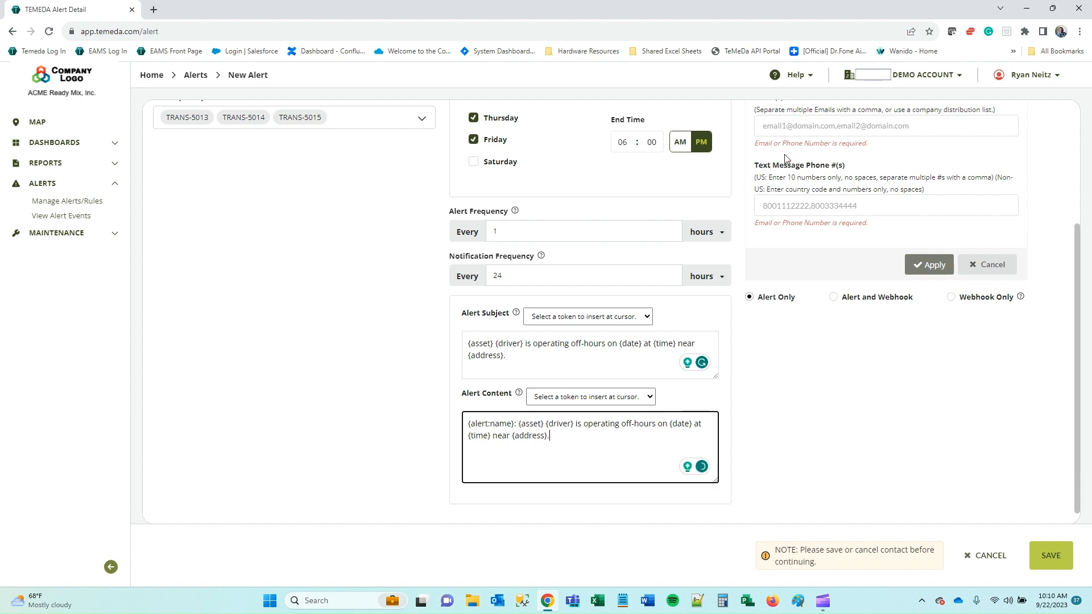
{"action": "triple_click", "coordinate": [531, 361]}
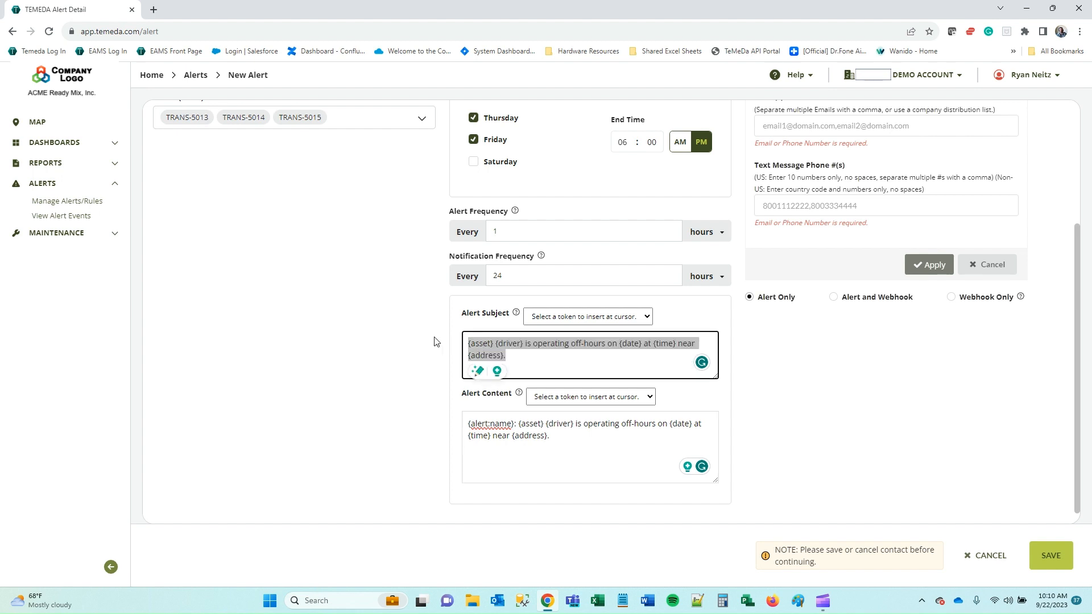
{"action": "left_click", "coordinate": [532, 359]}
{"action": "left_click_drag", "start_coordinate": [564, 435], "coordinate": [429, 414]}
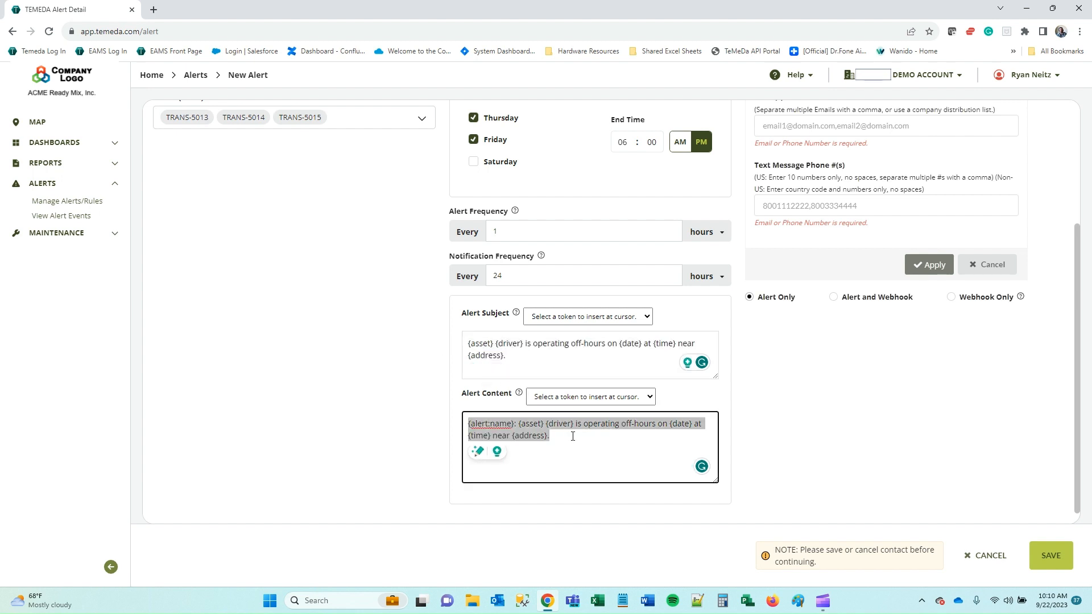
{"action": "left_click", "coordinate": [825, 422]}
{"action": "scroll", "coordinate": [825, 421], "scroll_direction": "up", "scroll_amount": 5}
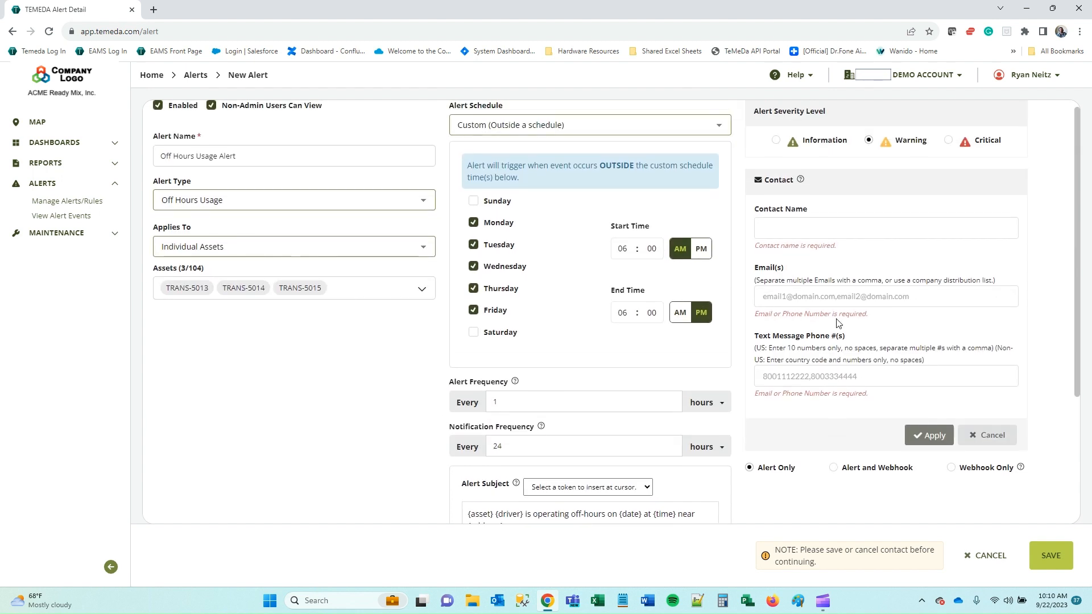
{"action": "scroll", "coordinate": [795, 325], "scroll_direction": "down", "scroll_amount": 4}
{"action": "scroll", "coordinate": [796, 326], "scroll_direction": "down", "scroll_amount": 1}
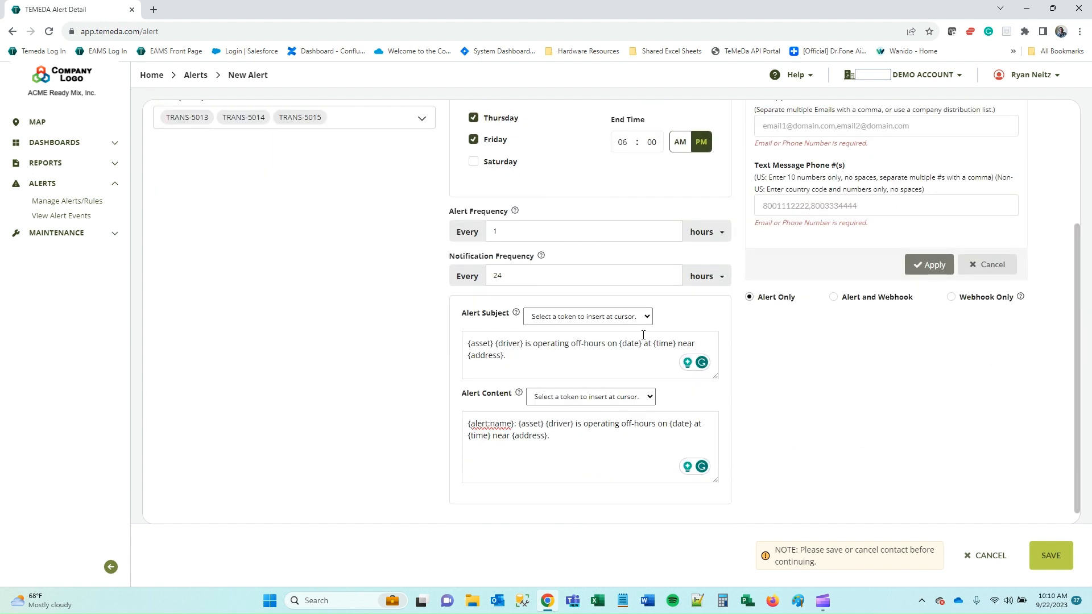
{"action": "triple_click", "coordinate": [518, 357]}
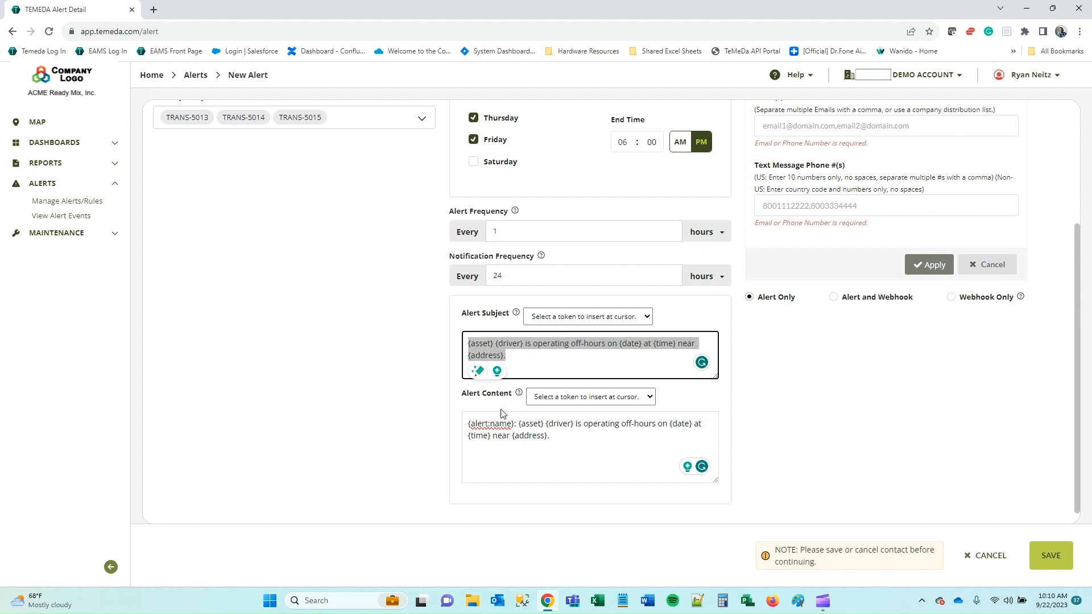
{"action": "triple_click", "coordinate": [560, 436]}
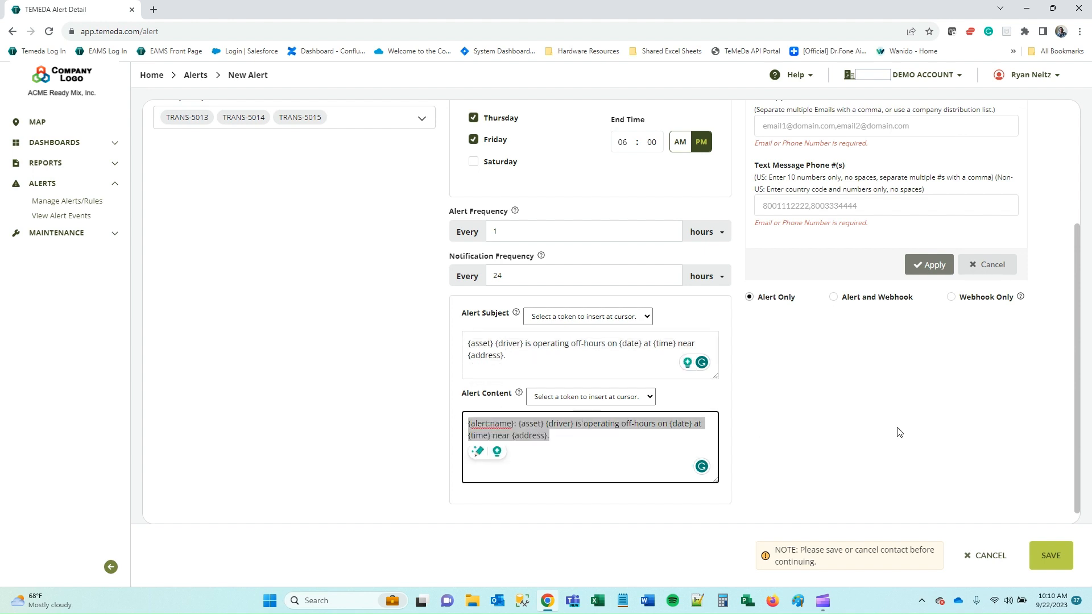
{"action": "left_click", "coordinate": [922, 427]}
{"action": "scroll", "coordinate": [921, 432], "scroll_direction": "up", "scroll_amount": 2}
{"action": "scroll", "coordinate": [922, 439], "scroll_direction": "up", "scroll_amount": 2}
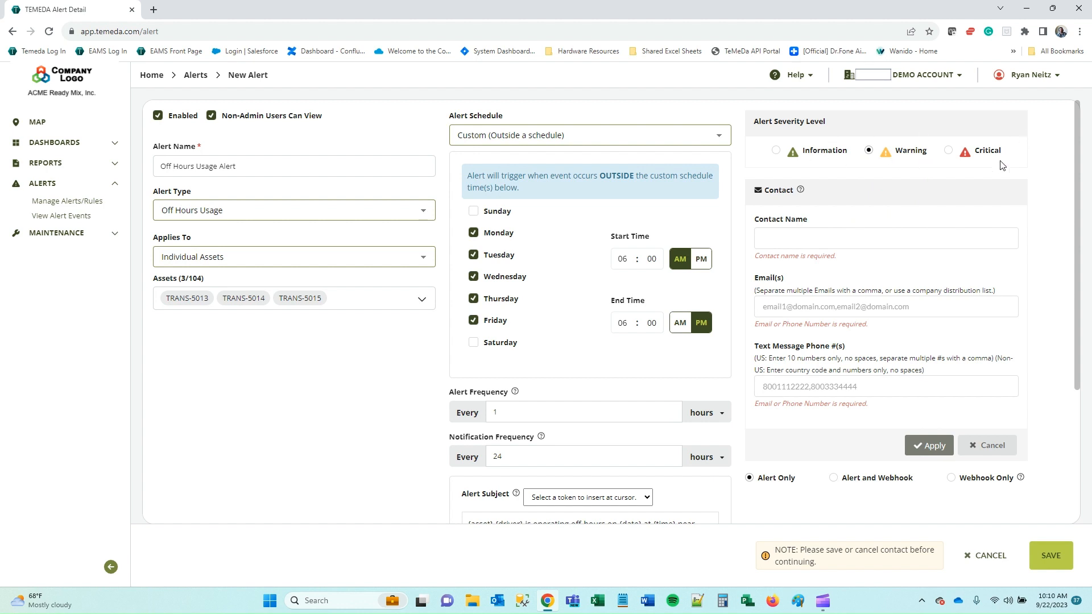
{"action": "left_click", "coordinate": [85, 142]}
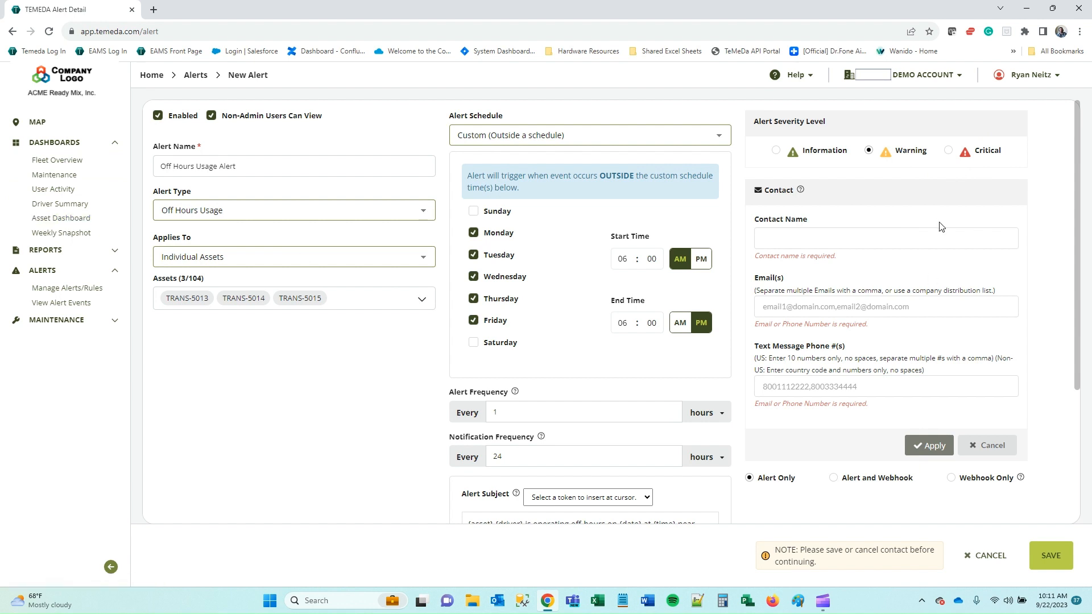
Cancel the unfinished new contact and confirm discarding its changes.
{"action": "left_click", "coordinate": [992, 446]}
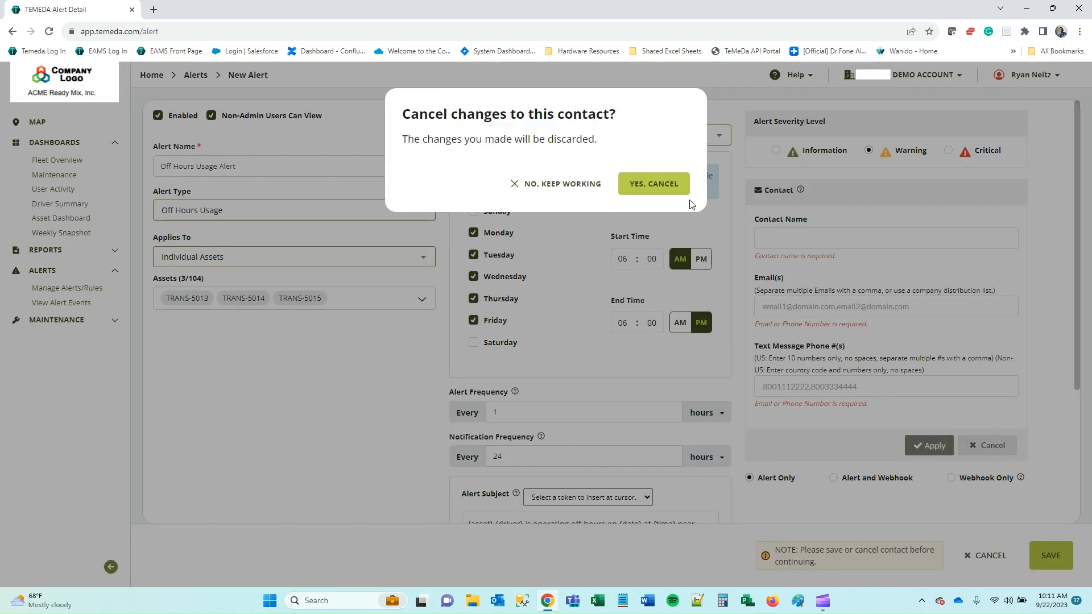
{"action": "left_click", "coordinate": [657, 184]}
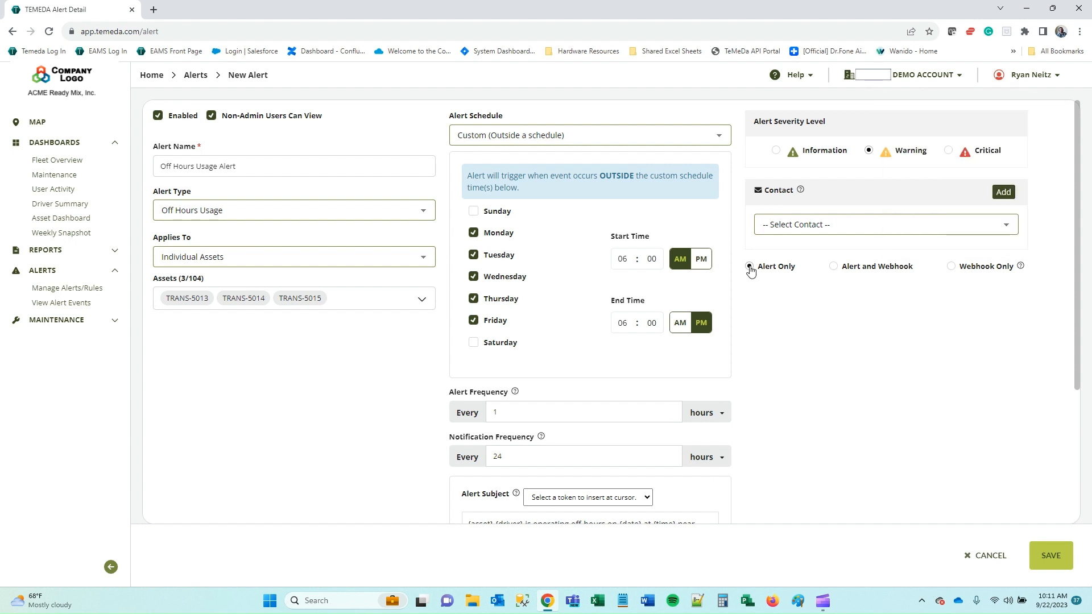
{"action": "left_click", "coordinate": [955, 268]}
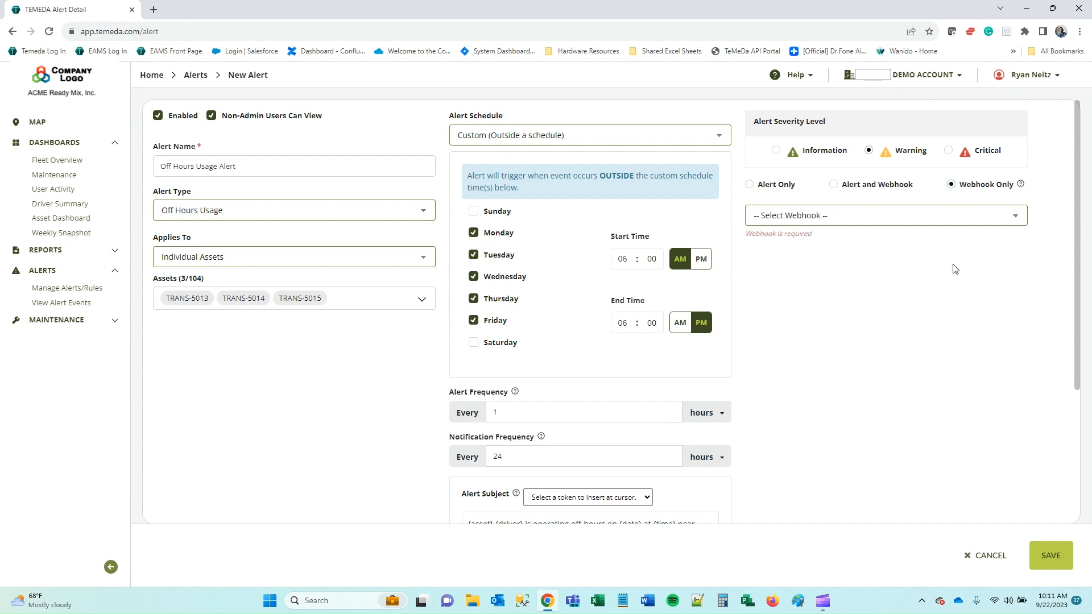
{"action": "left_click", "coordinate": [936, 219]}
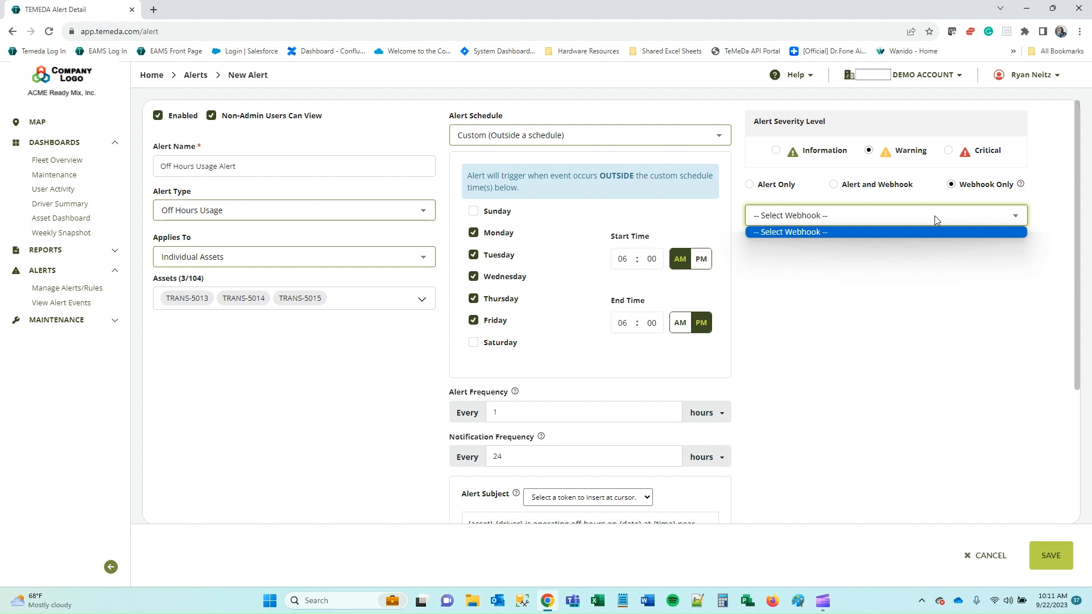
{"action": "left_click", "coordinate": [994, 245]}
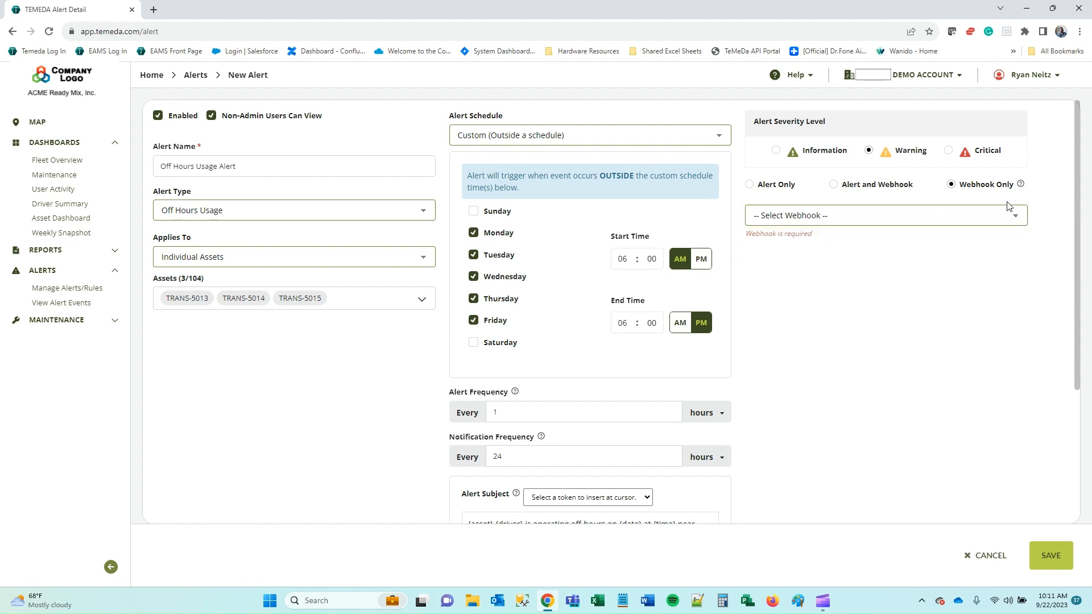
{"action": "left_click", "coordinate": [757, 189]}
{"action": "scroll", "coordinate": [828, 391], "scroll_direction": "down", "scroll_amount": 3}
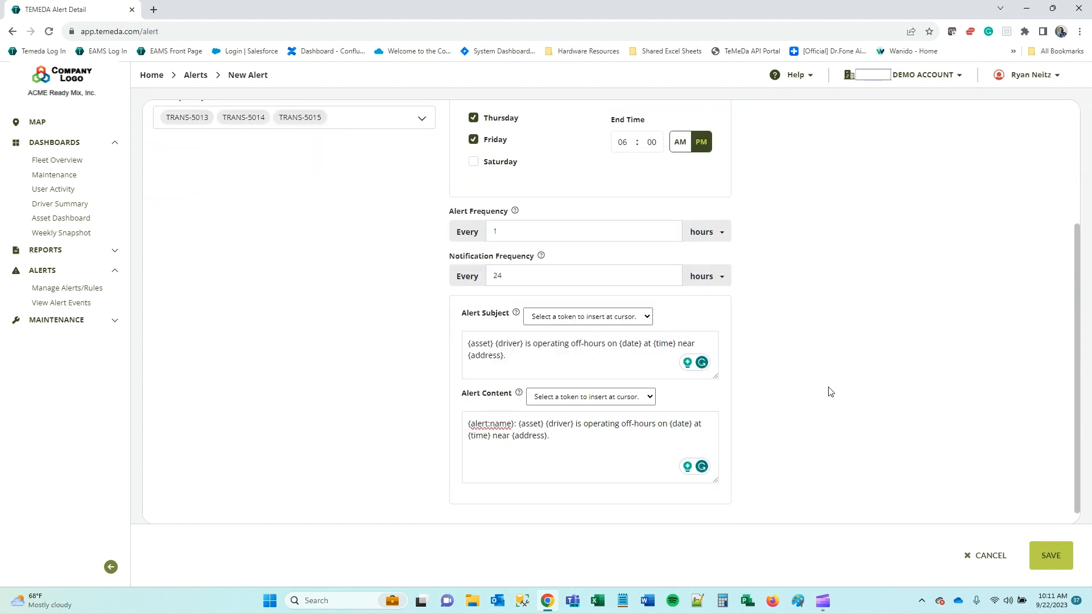
{"action": "scroll", "coordinate": [829, 391], "scroll_direction": "up", "scroll_amount": 3}
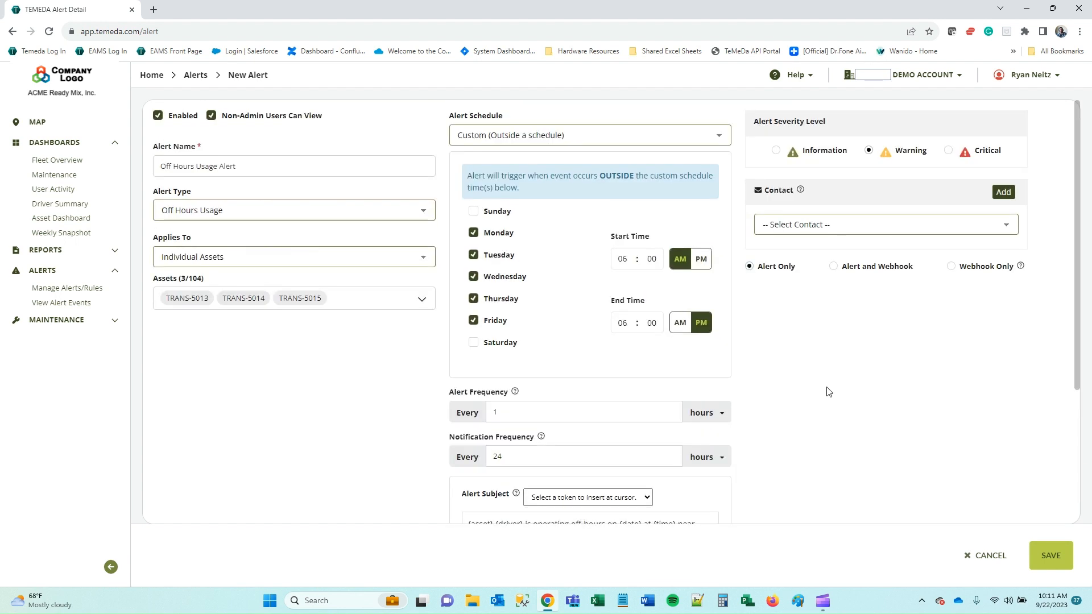
Cancel the unsaved Off Hours Usage Alert and confirm, returning to the 8-rule list.
{"action": "left_click", "coordinate": [984, 560]}
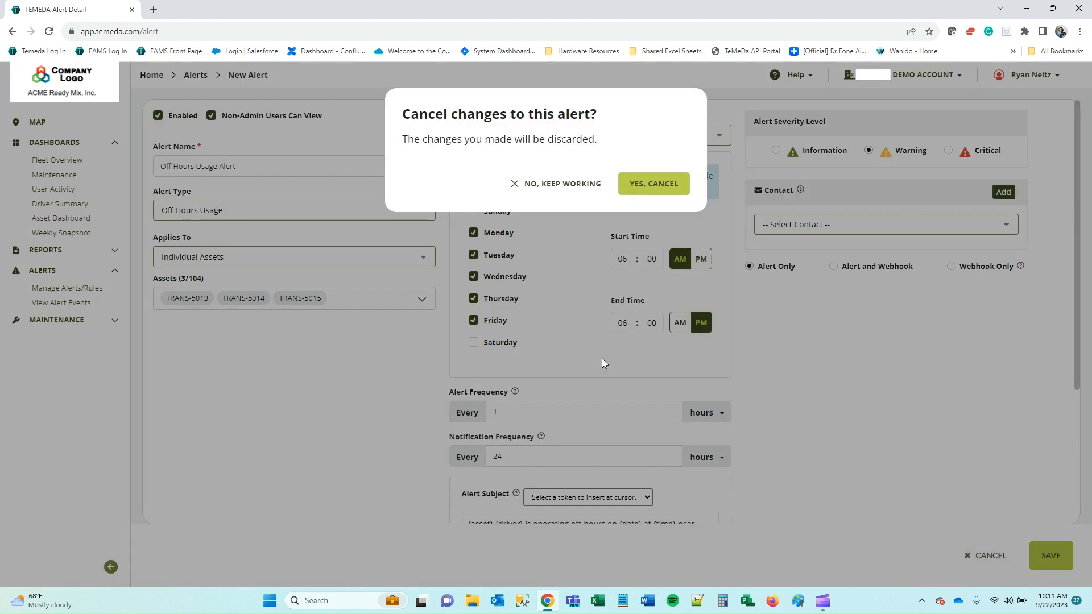
{"action": "left_click", "coordinate": [677, 187]}
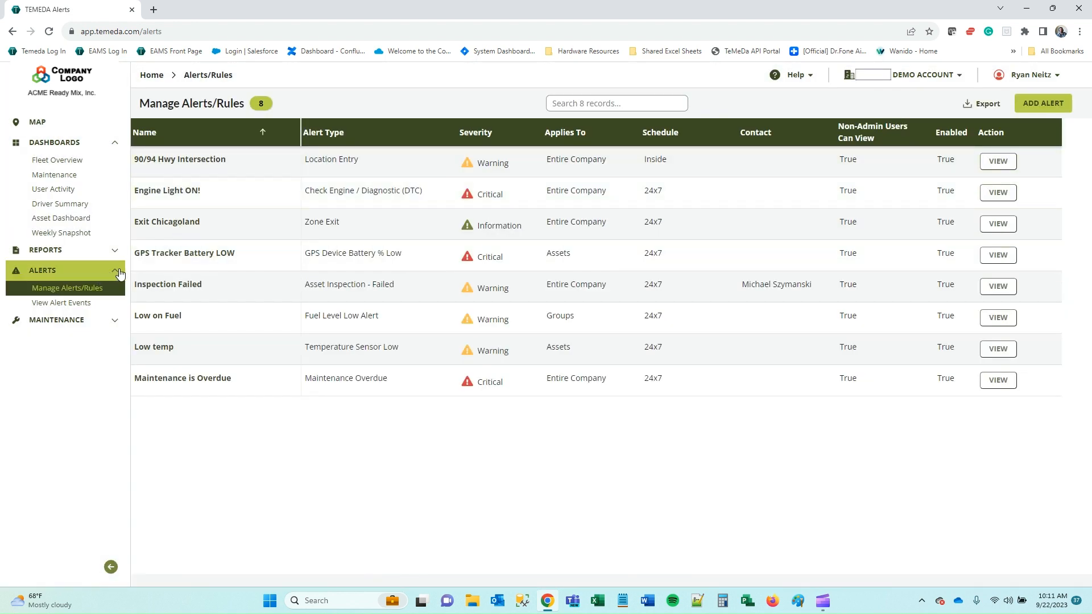
{"action": "left_click_drag", "start_coordinate": [120, 273], "coordinate": [89, 312]}
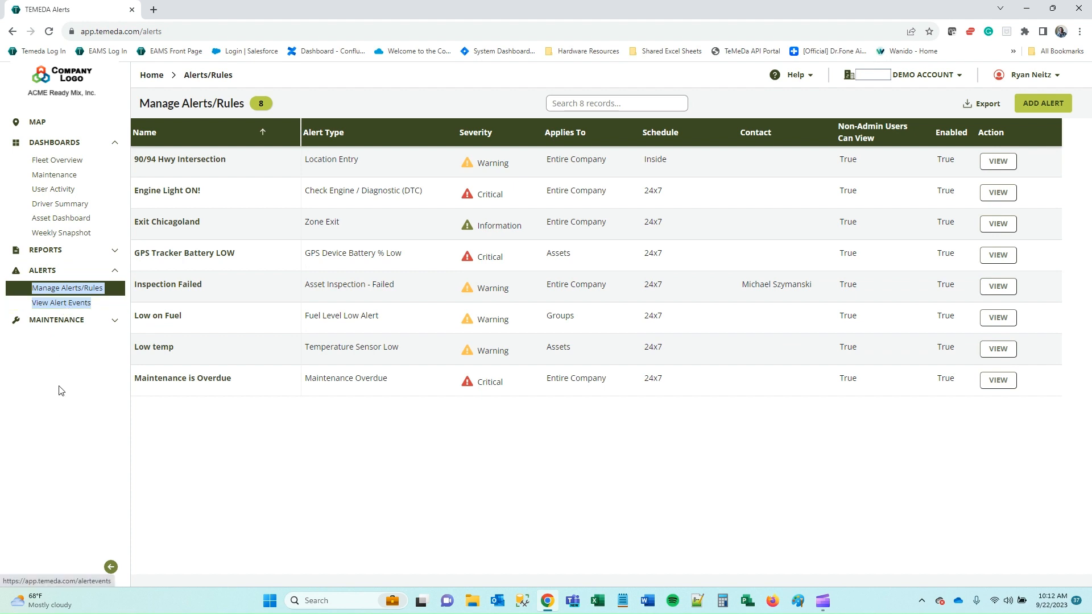
Go to View Alert Events and collapse the Dashboards navigation section.
{"action": "left_click", "coordinate": [68, 301]}
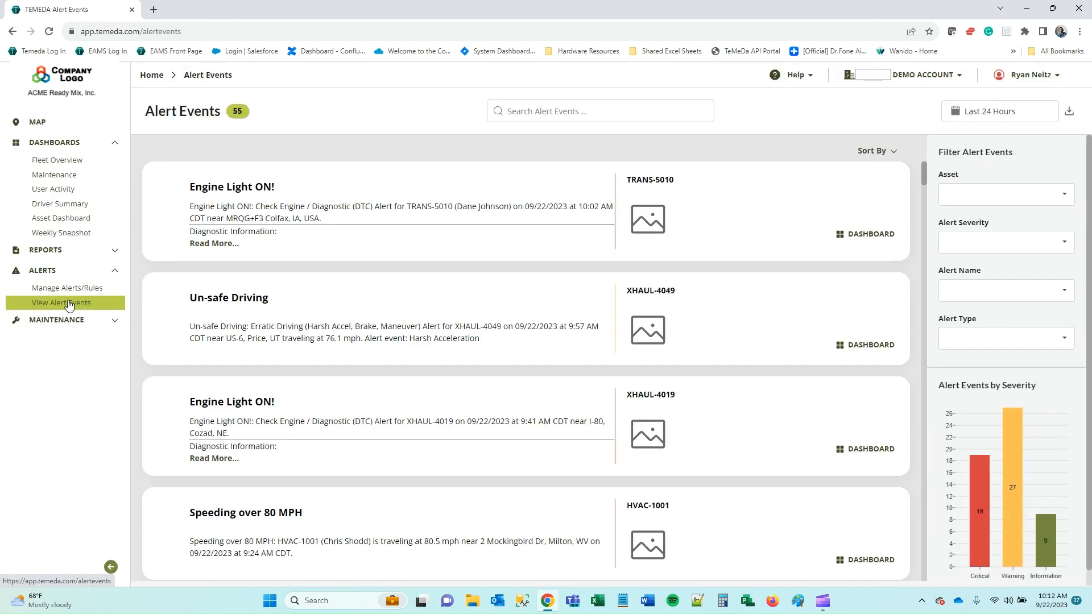
{"action": "left_click", "coordinate": [115, 144]}
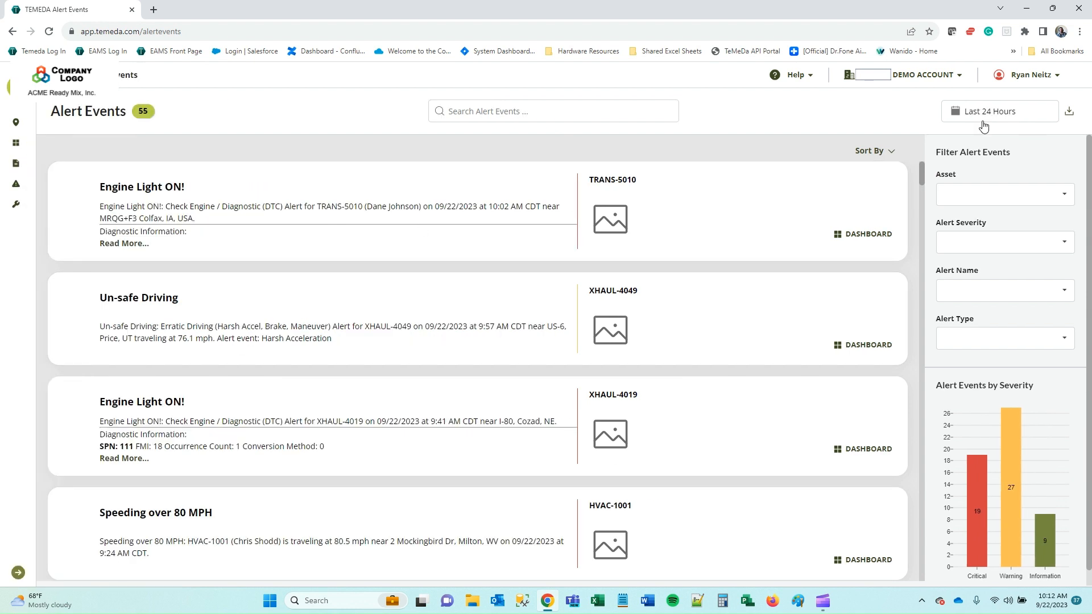
{"action": "left_click", "coordinate": [528, 113]}
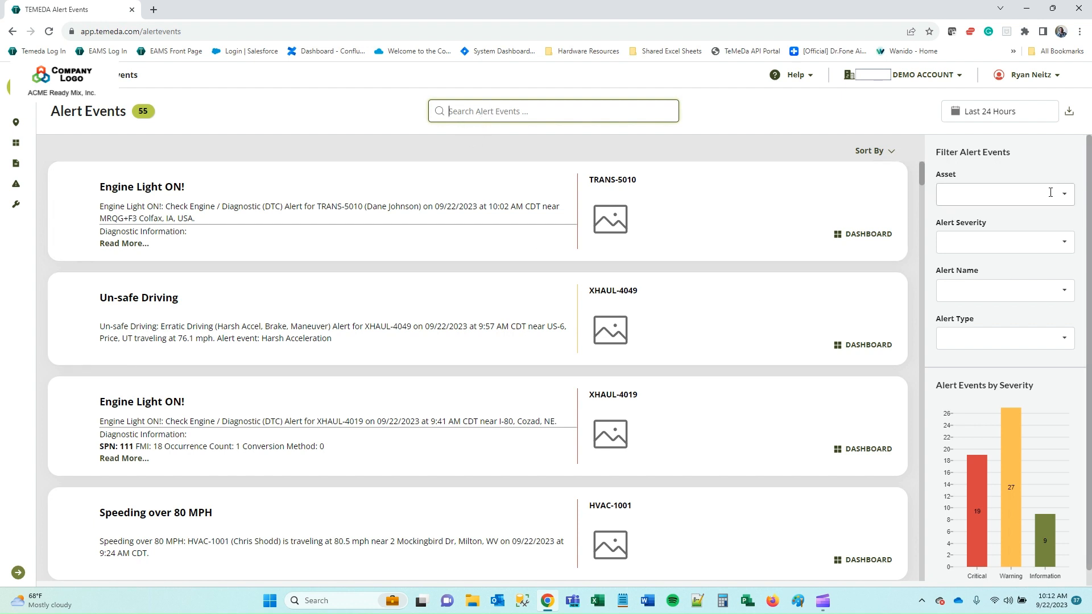
Inspect the Asset, Alert Severity, Alert Name and Alert Type filters, leaving each blank.
{"action": "left_click", "coordinate": [1031, 195]}
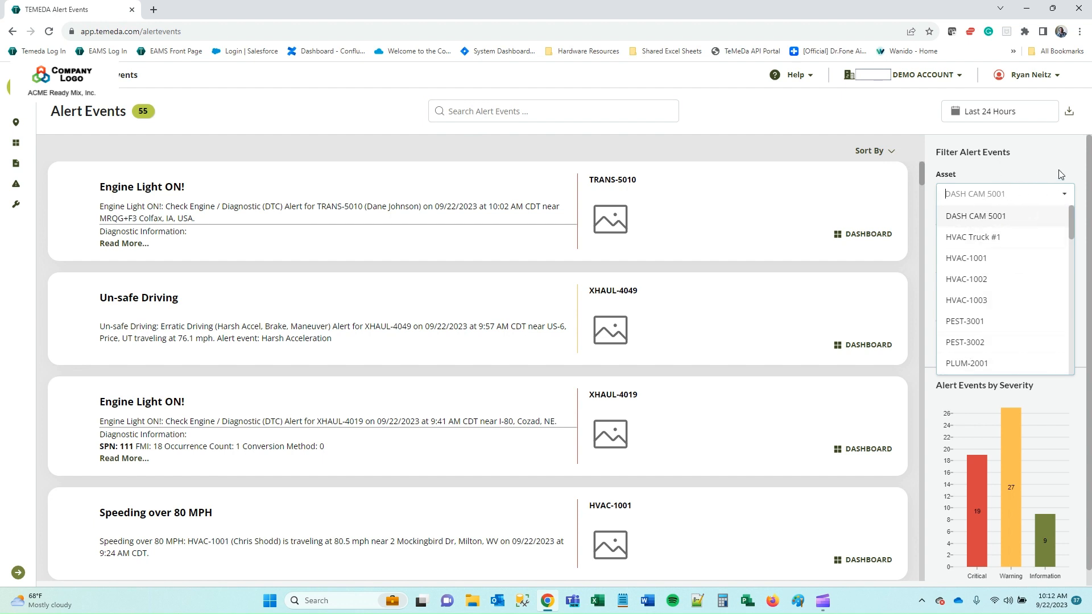
{"action": "left_click", "coordinate": [1064, 194]}
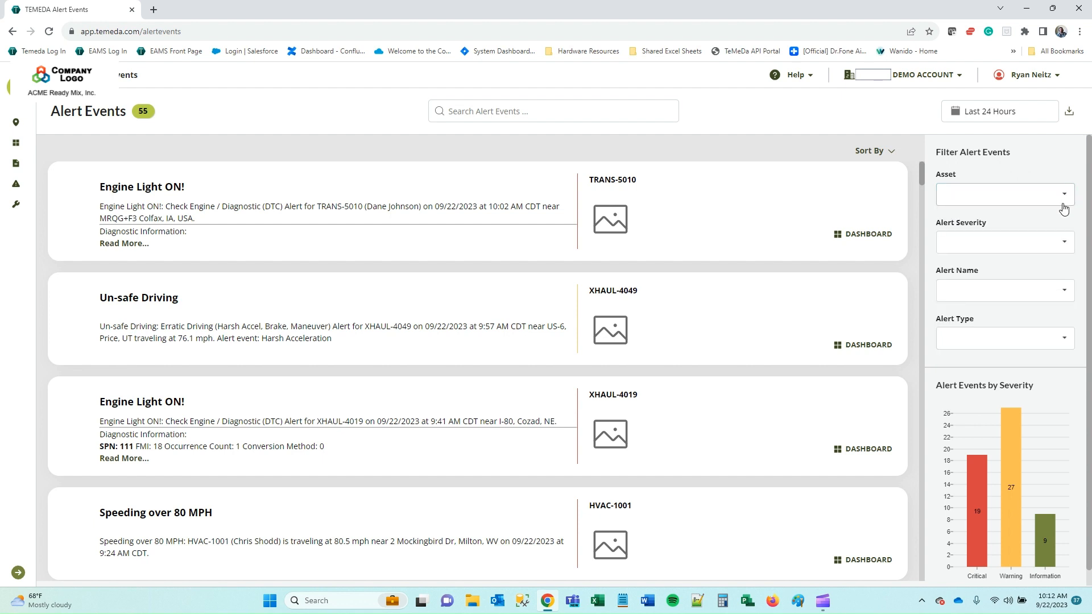
{"action": "left_click", "coordinate": [1060, 244]}
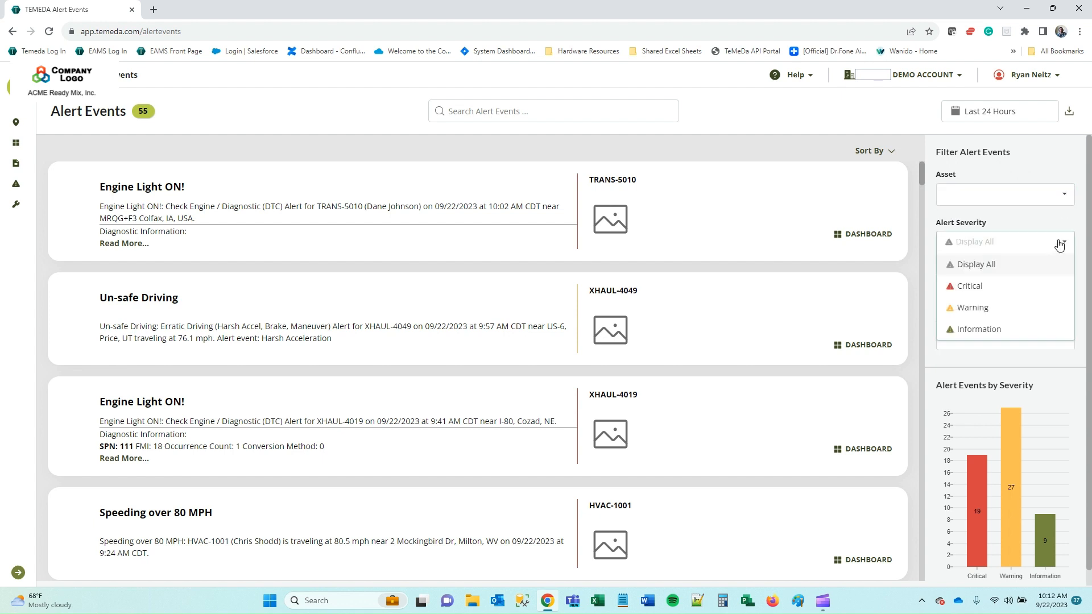
{"action": "left_click", "coordinate": [1063, 243]}
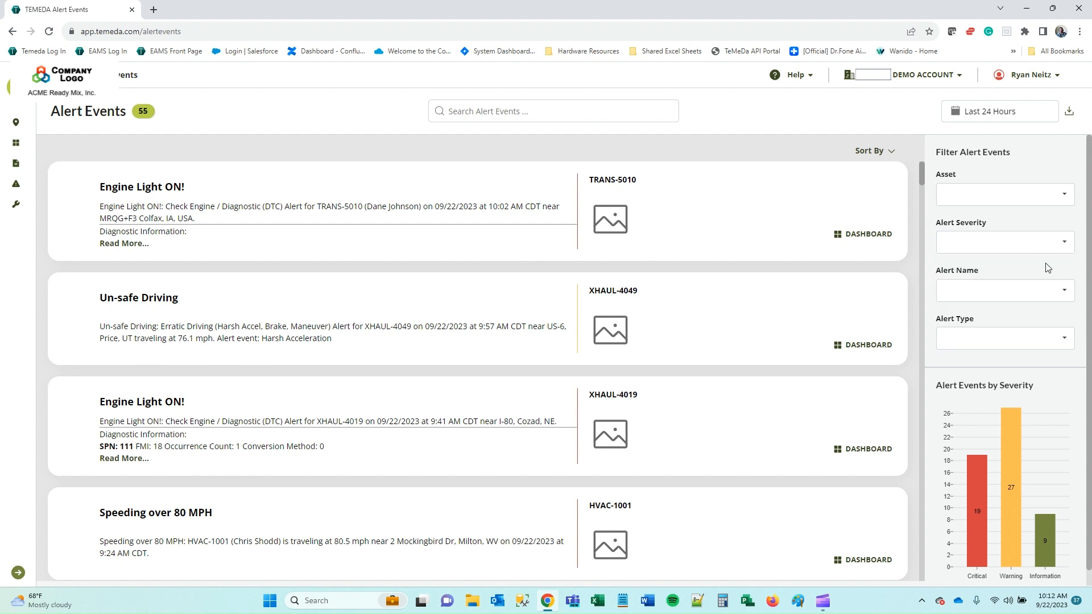
{"action": "left_click", "coordinate": [1038, 288]}
{"action": "left_click", "coordinate": [1061, 294]}
{"action": "left_click", "coordinate": [1064, 341]}
{"action": "left_click", "coordinate": [1065, 343]}
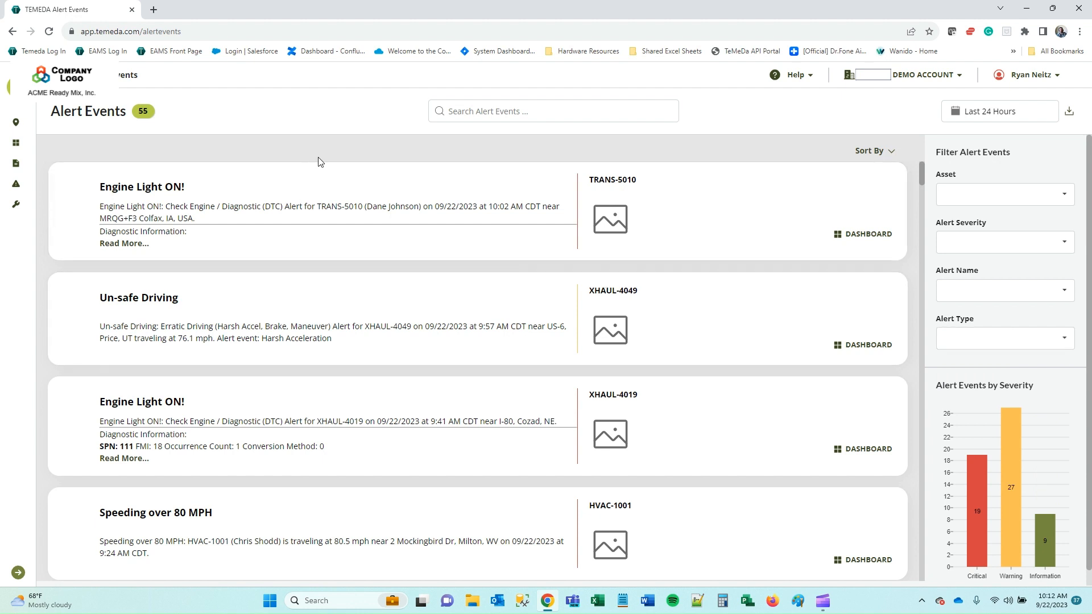
Change the alert events date range from Last 24 Hours to September 10–15, 2023.
{"action": "left_click", "coordinate": [1018, 116]}
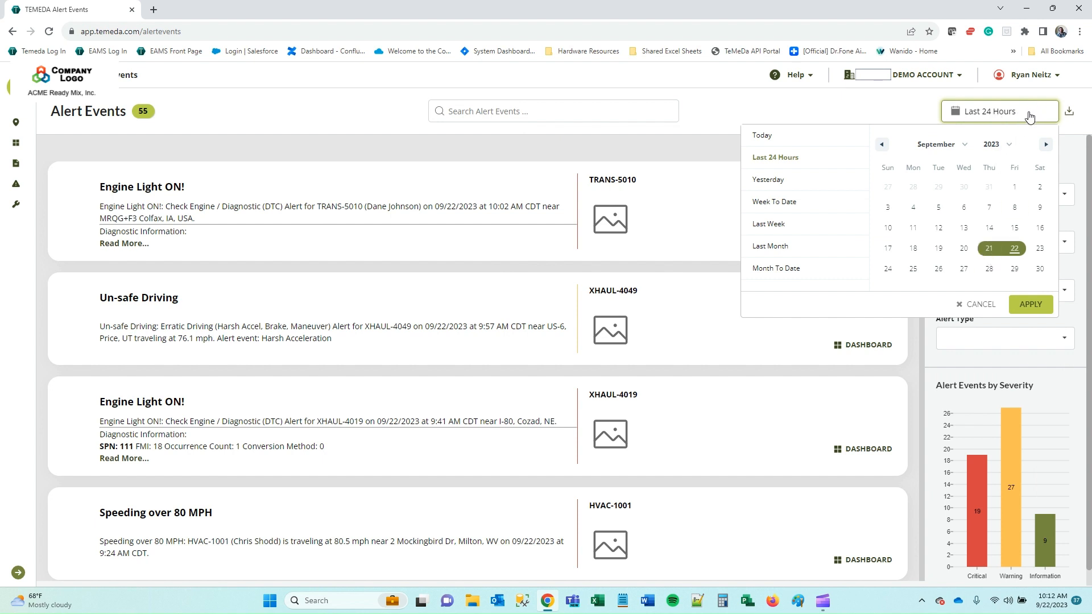
{"action": "left_click", "coordinate": [888, 230]}
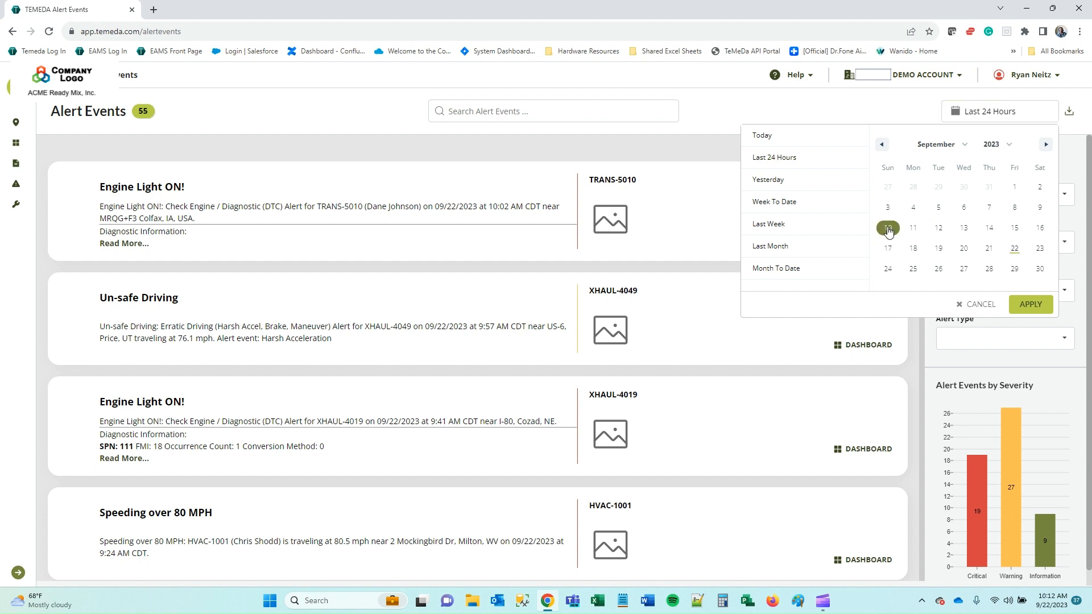
{"action": "left_click", "coordinate": [1020, 233]}
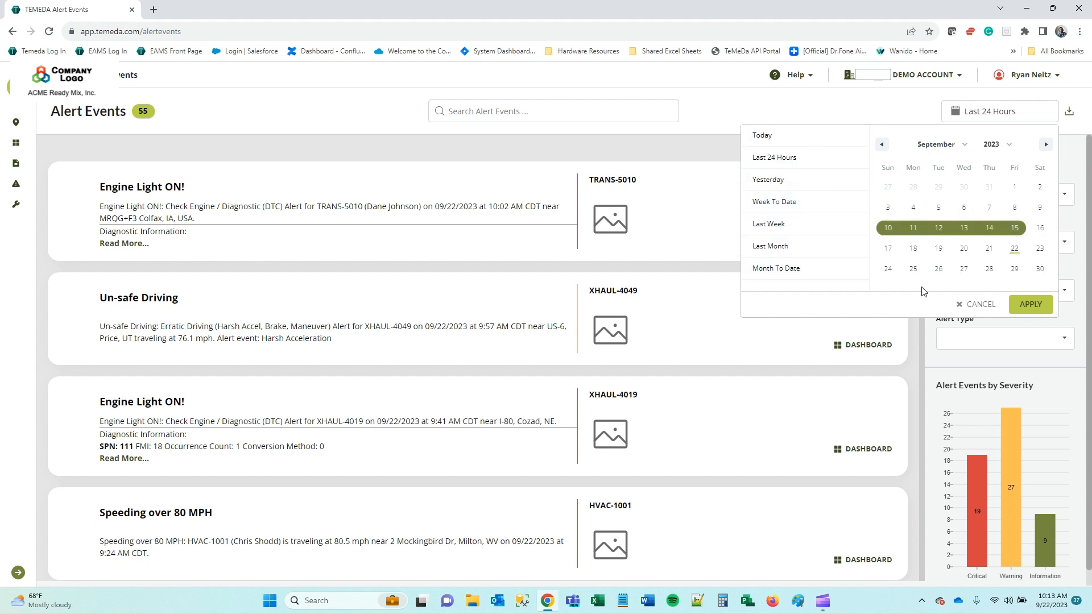
{"action": "left_click", "coordinate": [1027, 308]}
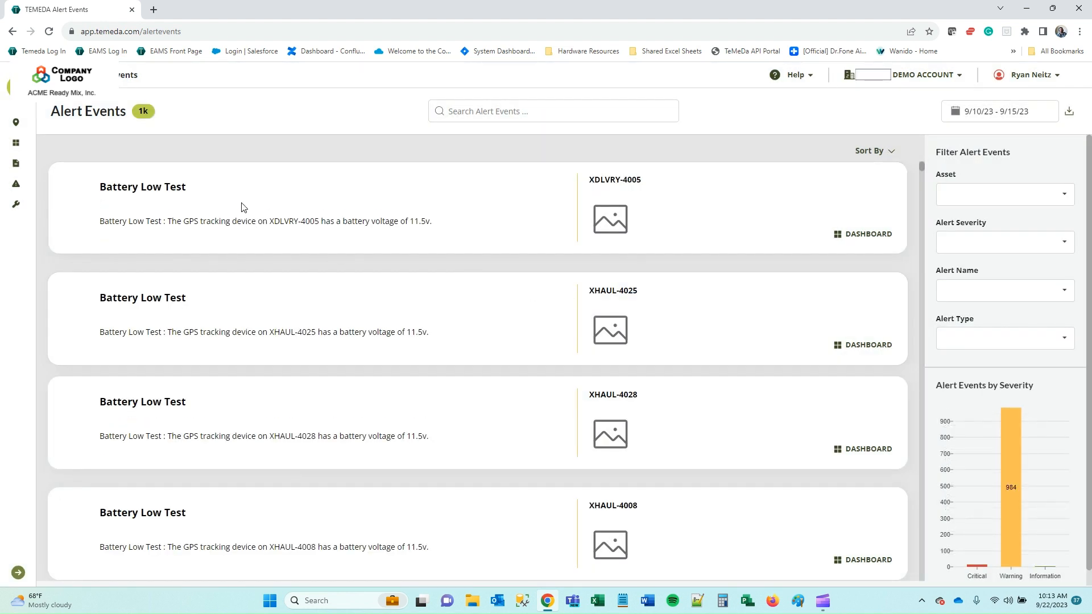
Export all alert events as an XLSX file, then go to the fleet Map page.
{"action": "left_click", "coordinate": [1071, 113]}
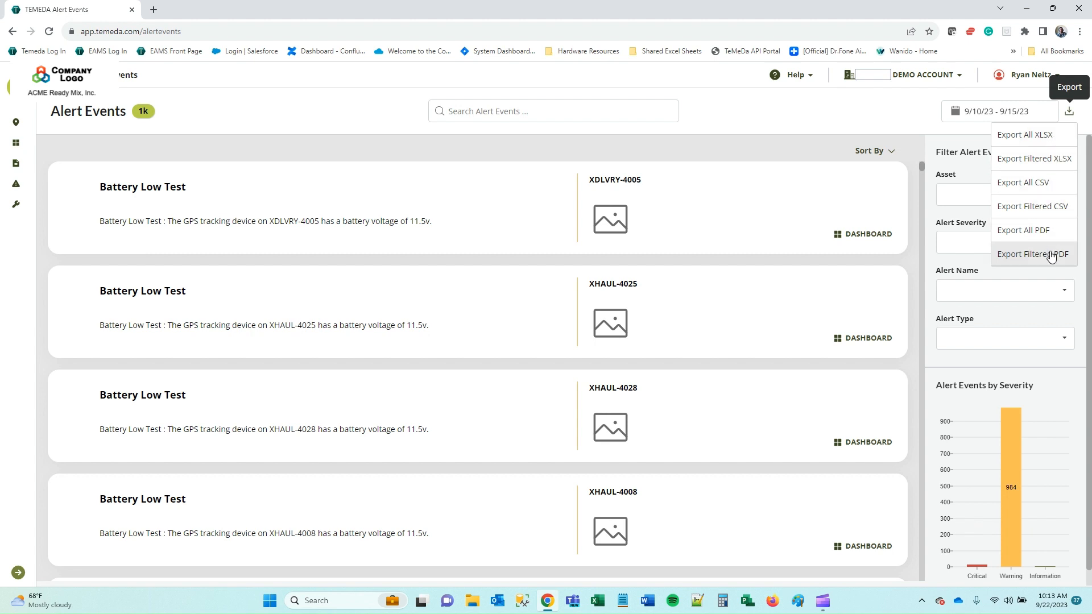
{"action": "left_click", "coordinate": [1049, 139]}
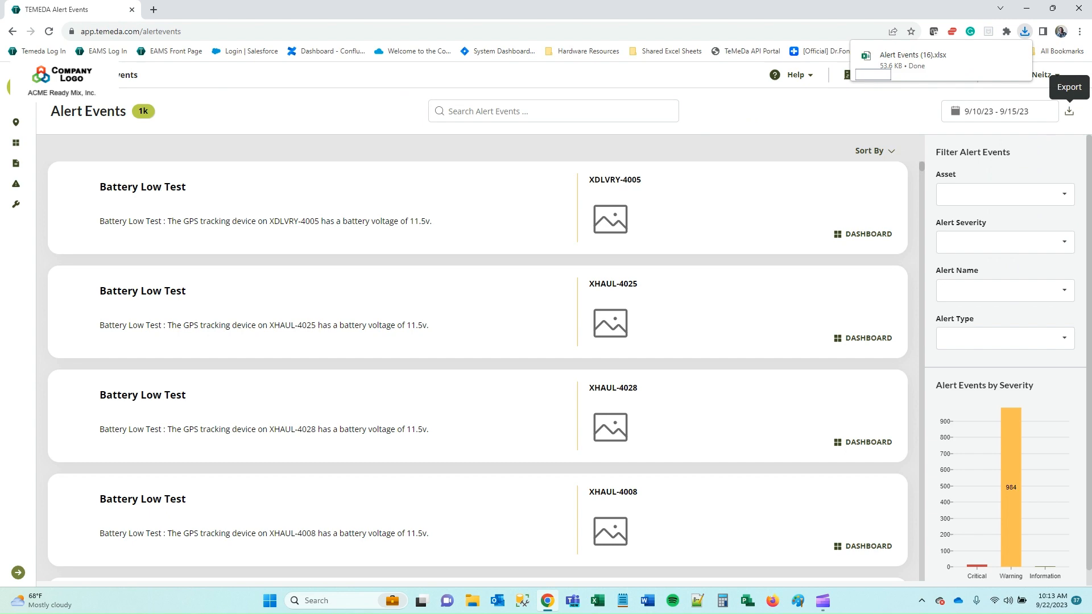
{"action": "left_click", "coordinate": [16, 123]}
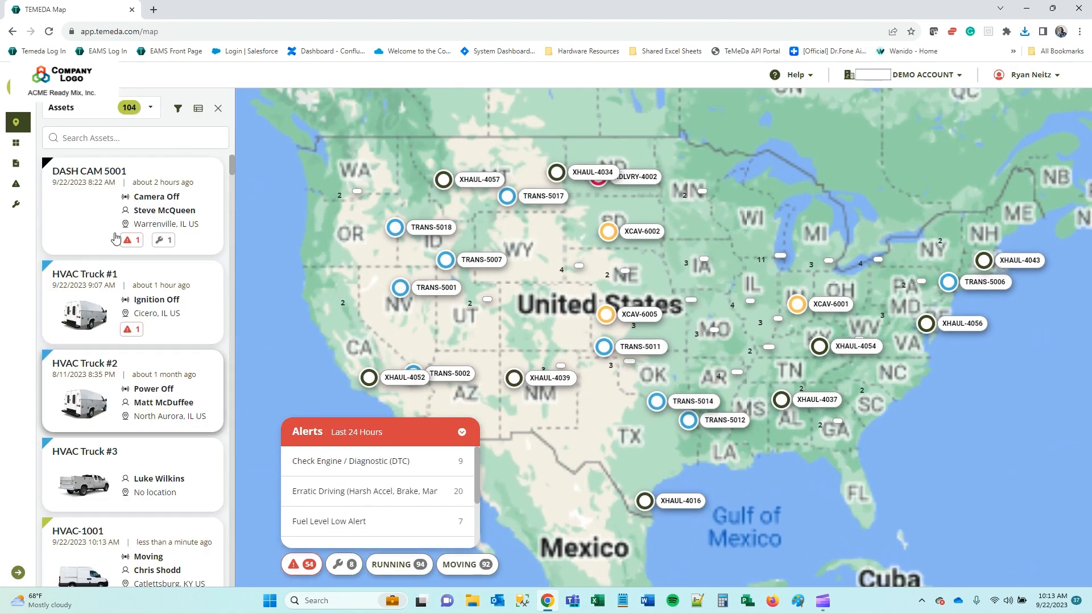
Expand the sidebar, collapse Alerts, and go to Reports > Run a report.
{"action": "left_click", "coordinate": [17, 572]}
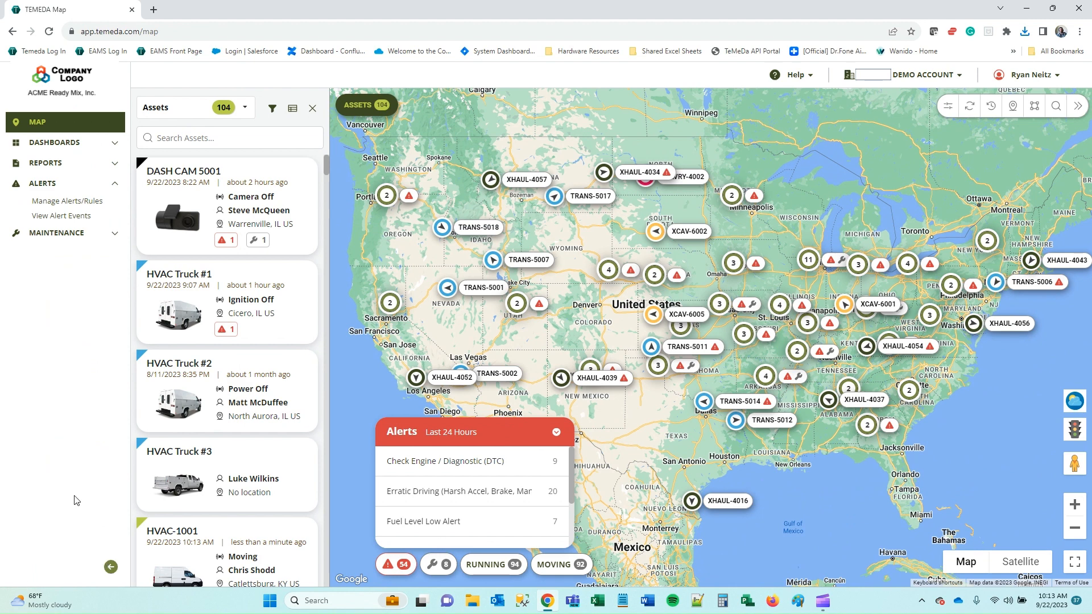
{"action": "left_click", "coordinate": [79, 183]}
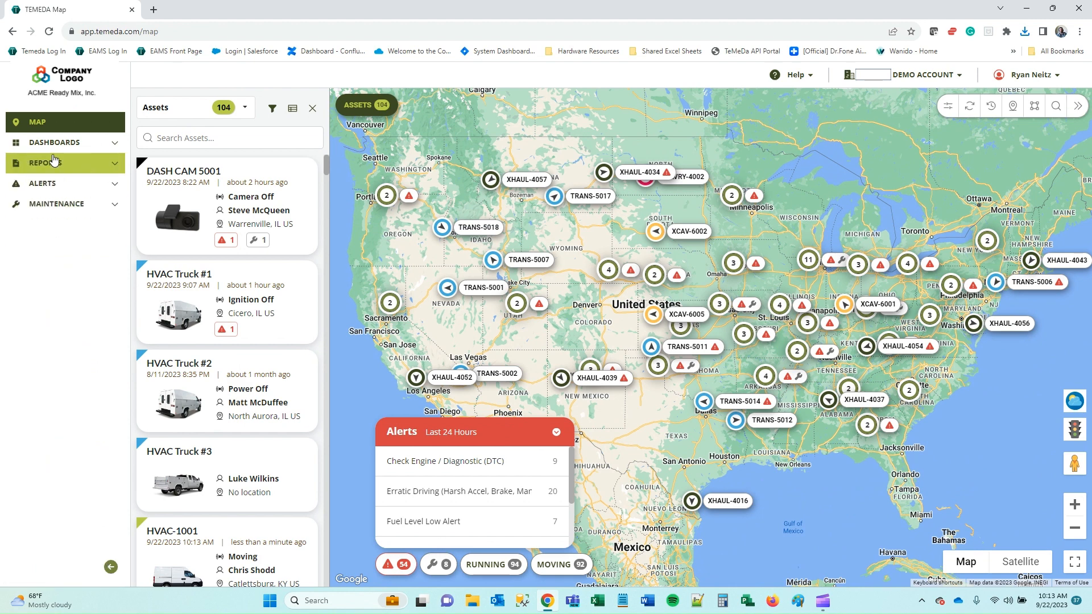
{"action": "left_click", "coordinate": [48, 163]}
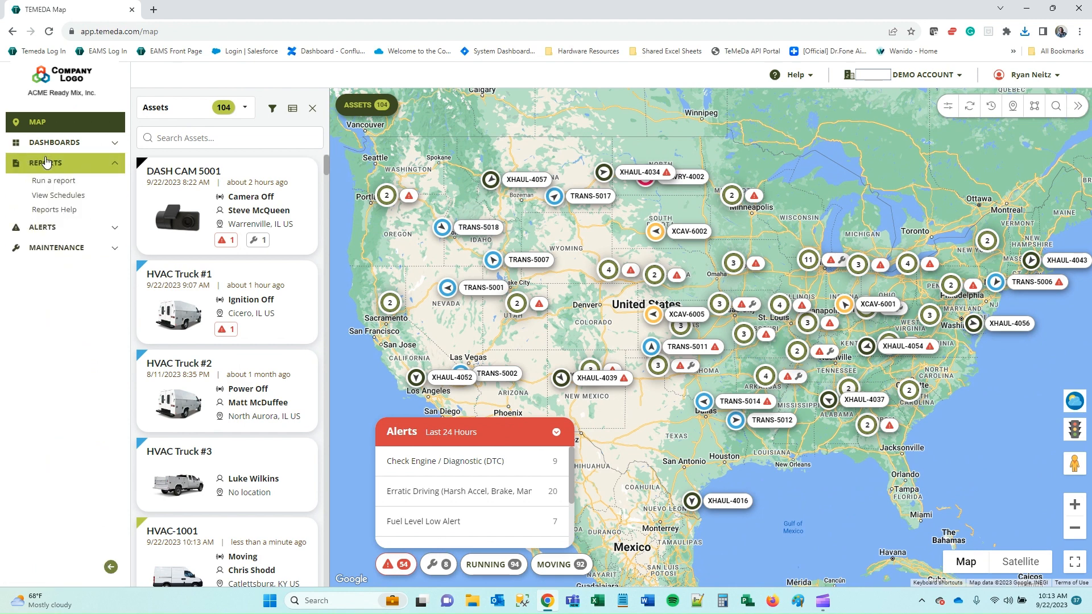
{"action": "left_click", "coordinate": [65, 185]}
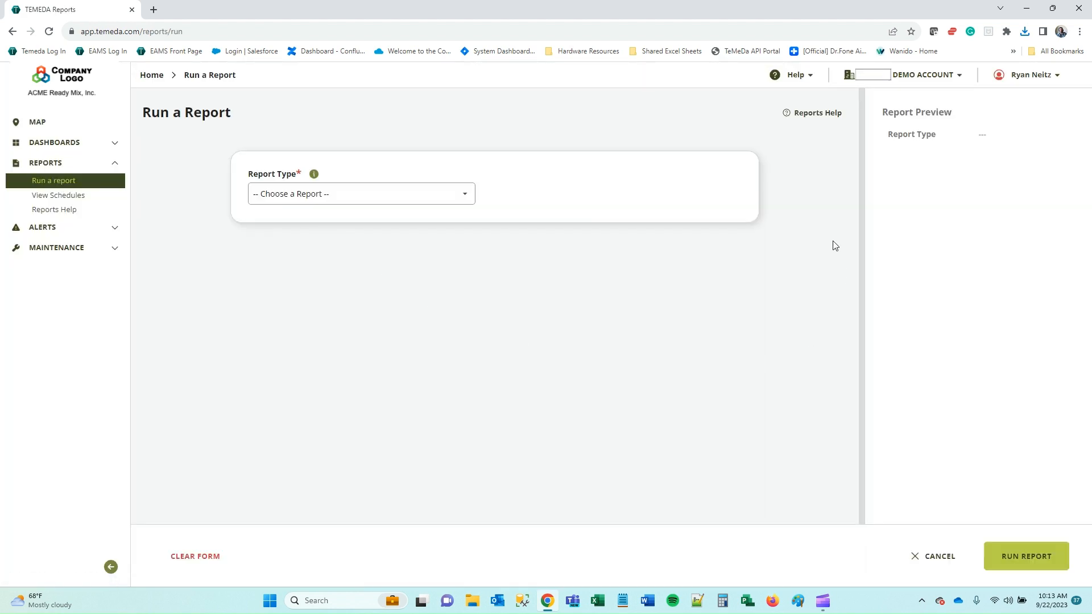
Set the report type to Fleet Summary, replacing a brief Maintenance Status choice.
{"action": "left_click", "coordinate": [432, 198]}
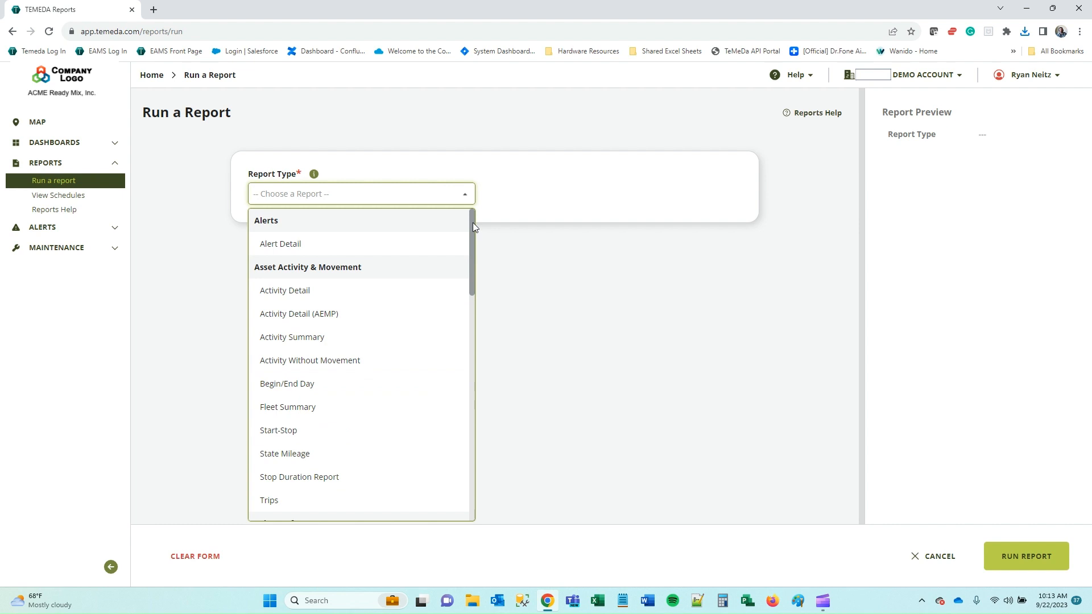
{"action": "type", "text": "tr"}
{"action": "key", "text": "BackSpace"}
{"action": "key", "text": "BackSpace"}
{"action": "key", "text": "BackSpace"}
{"action": "key", "text": "BackSpace"}
{"action": "key", "text": "BackSpace"}
{"action": "left_click_drag", "start_coordinate": [472, 253], "coordinate": [458, 446]}
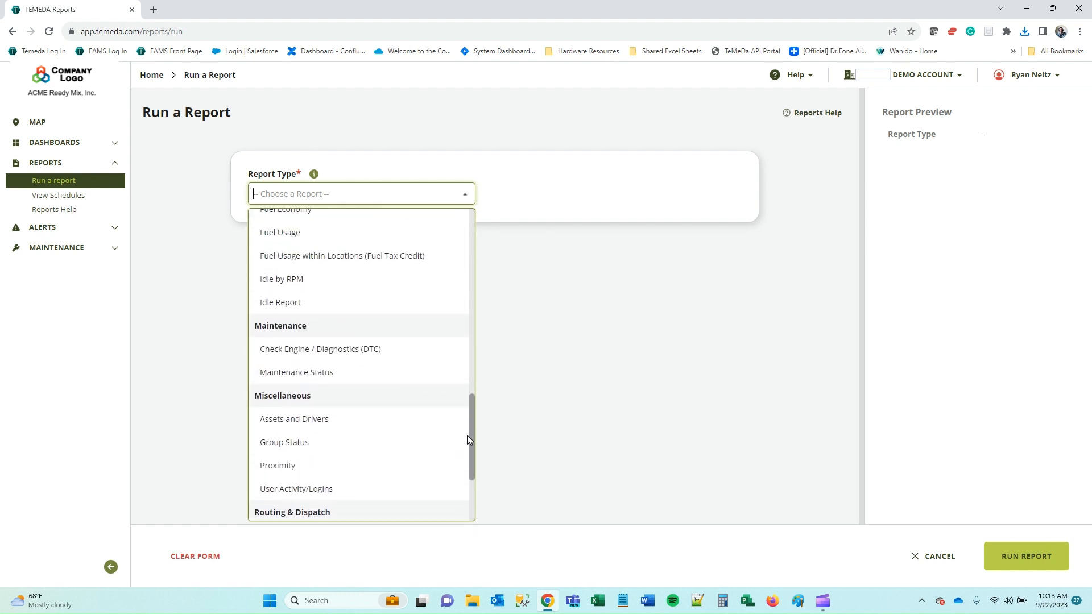
{"action": "left_click", "coordinate": [318, 373]}
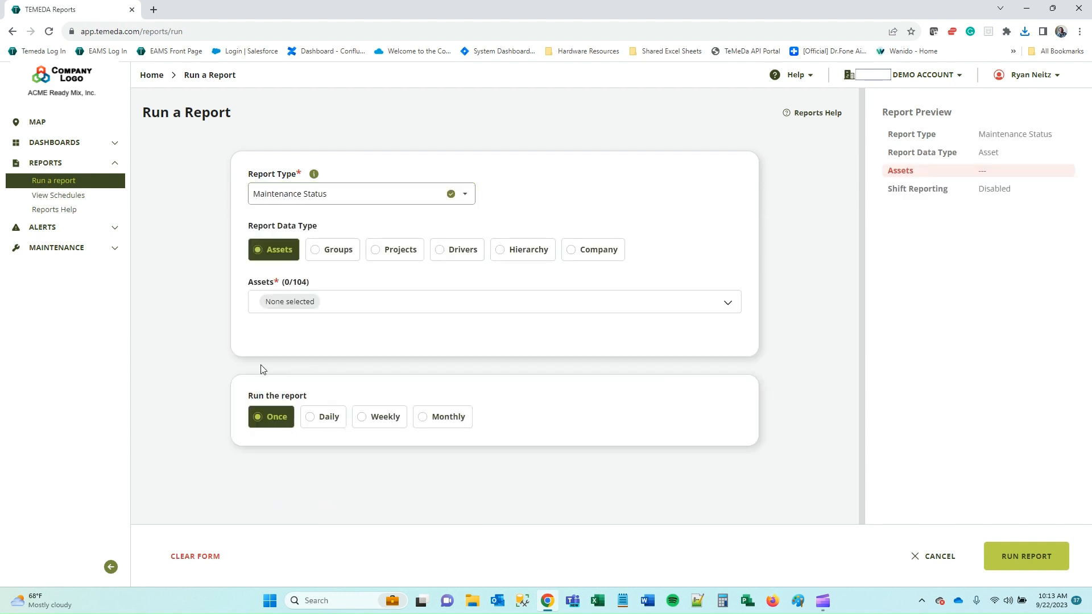
{"action": "left_click", "coordinate": [358, 194]}
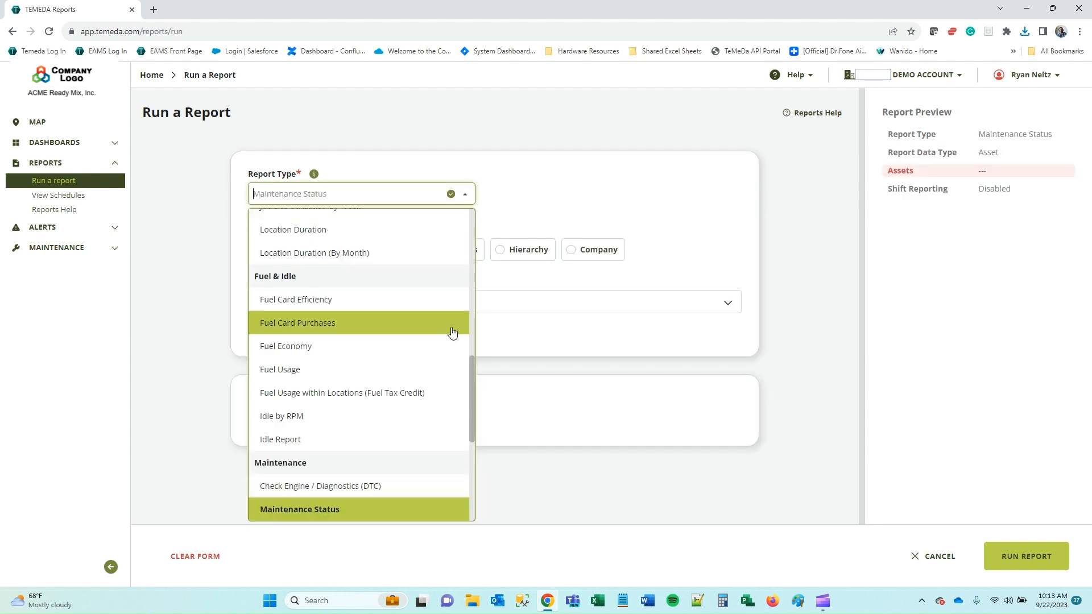
{"action": "left_click_drag", "start_coordinate": [470, 400], "coordinate": [492, 259]}
{"action": "left_click", "coordinate": [354, 402]}
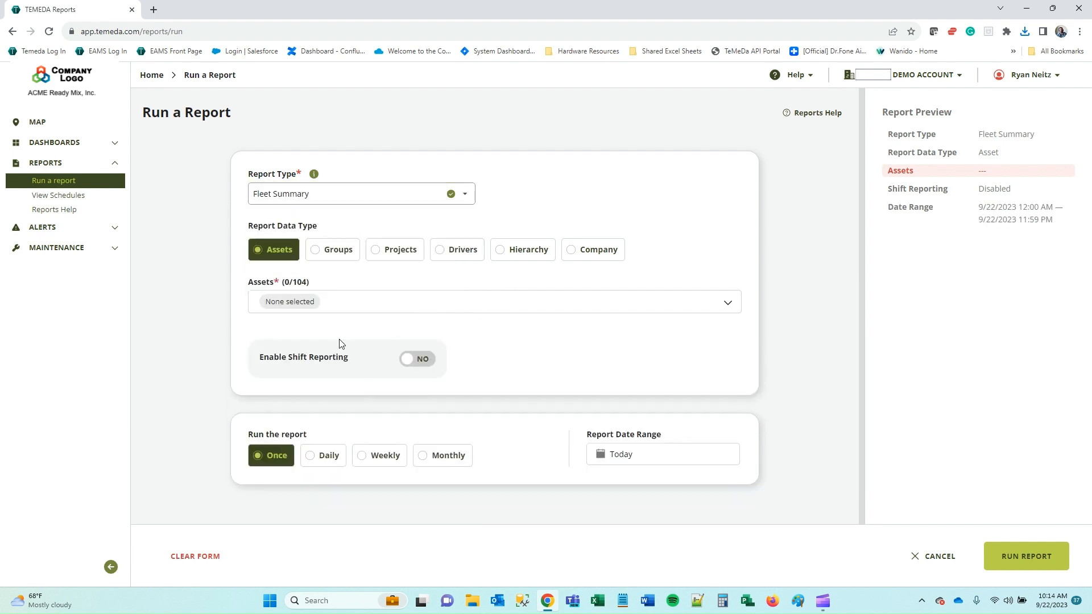
Try Groups, Projects, Drivers and Hierarchy, settle on Company data, and leave shift reporting off.
{"action": "left_click", "coordinate": [335, 309]}
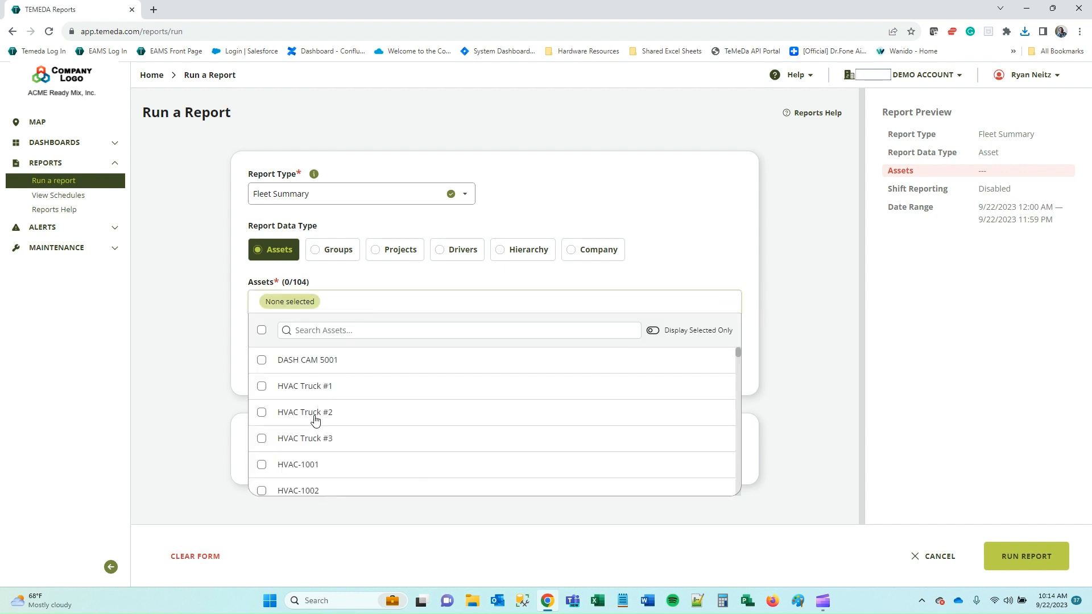
{"action": "left_click", "coordinate": [322, 255]}
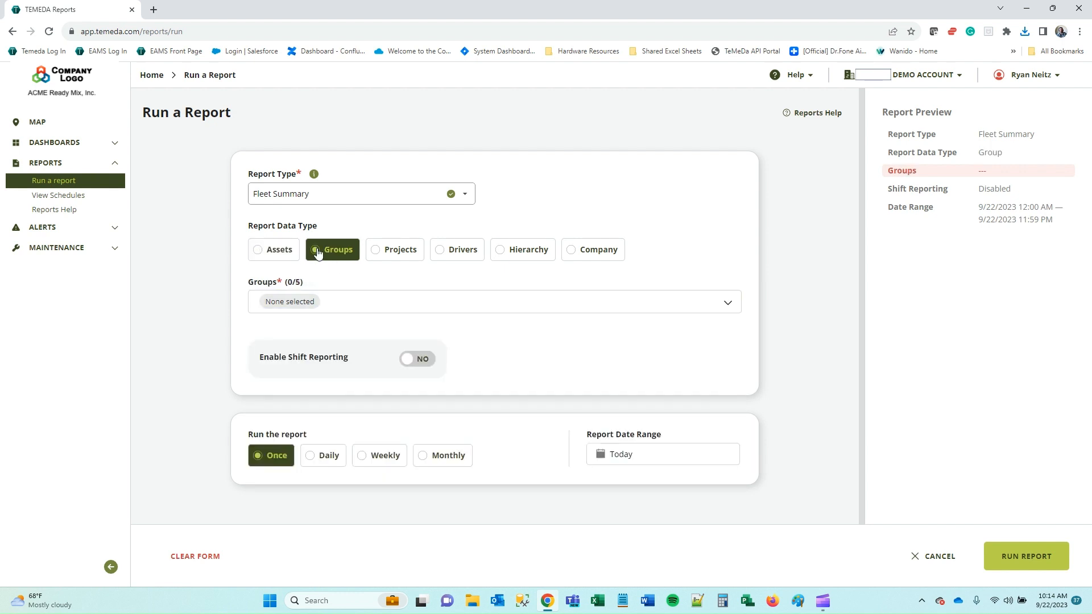
{"action": "left_click", "coordinate": [388, 256]}
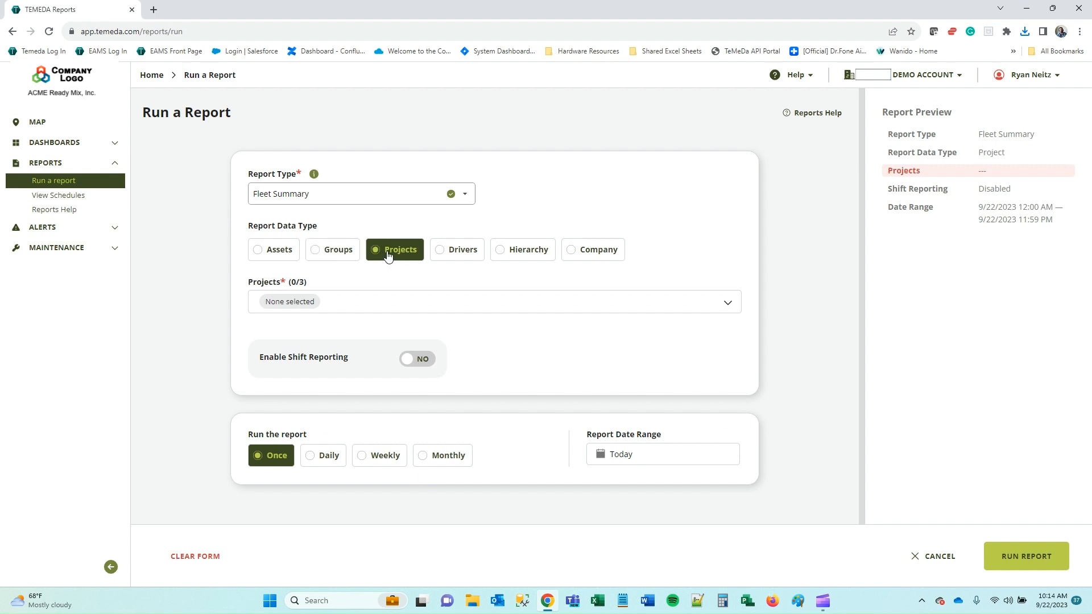
{"action": "left_click", "coordinate": [459, 254]}
{"action": "left_click", "coordinate": [381, 313]}
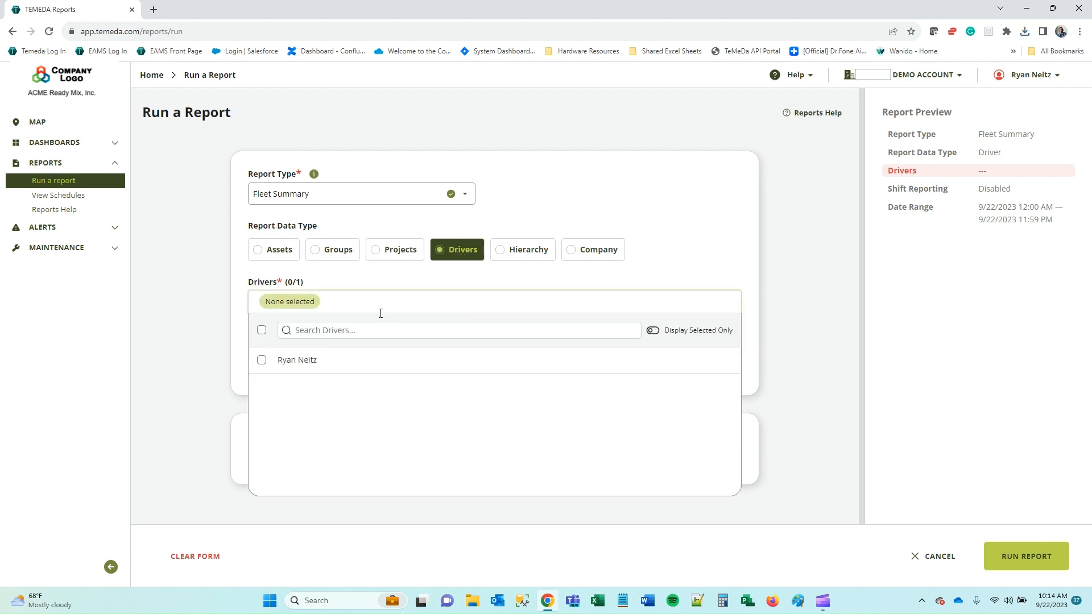
{"action": "left_click", "coordinate": [506, 255]}
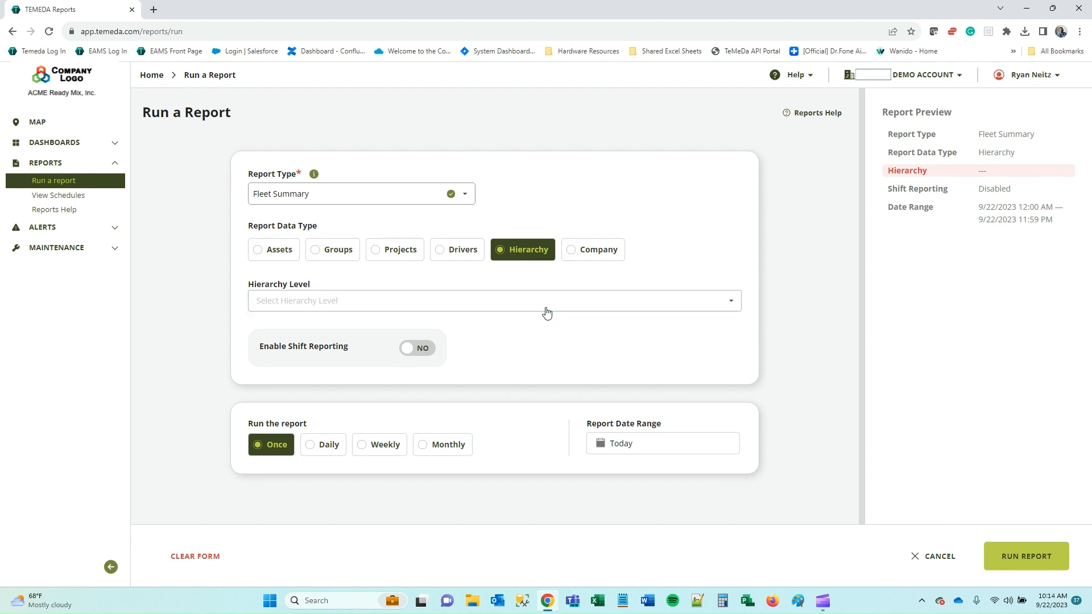
{"action": "left_click", "coordinate": [572, 255]}
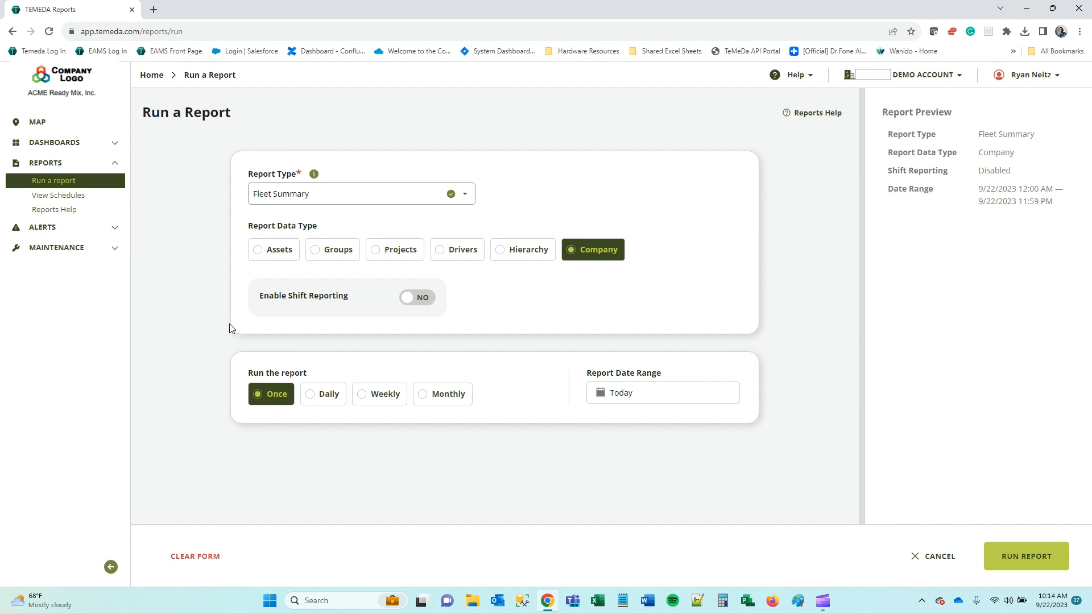
{"action": "left_click", "coordinate": [419, 306]}
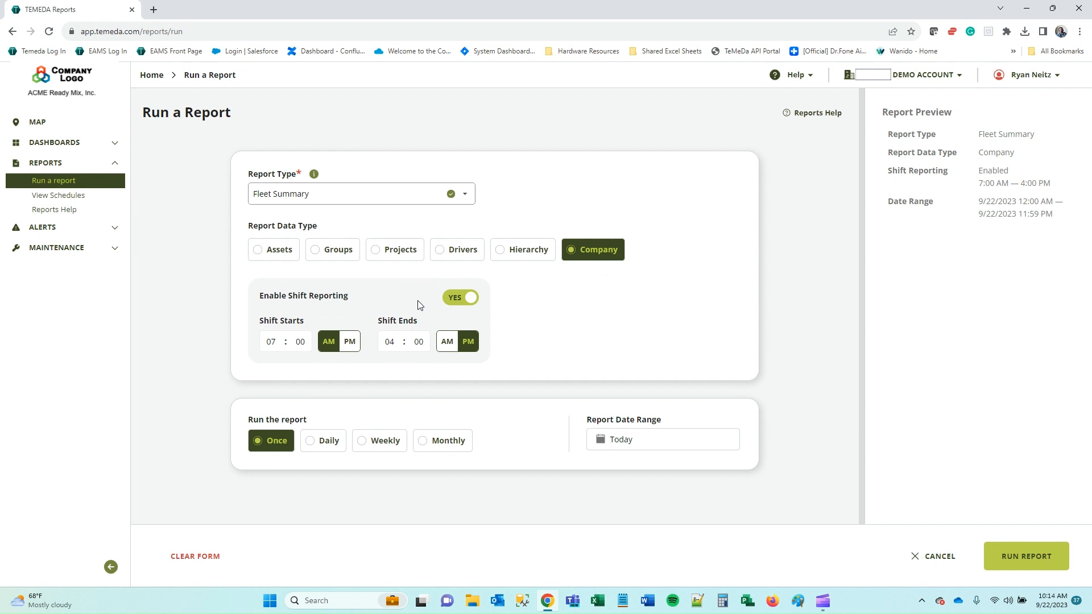
{"action": "left_click", "coordinate": [467, 303]}
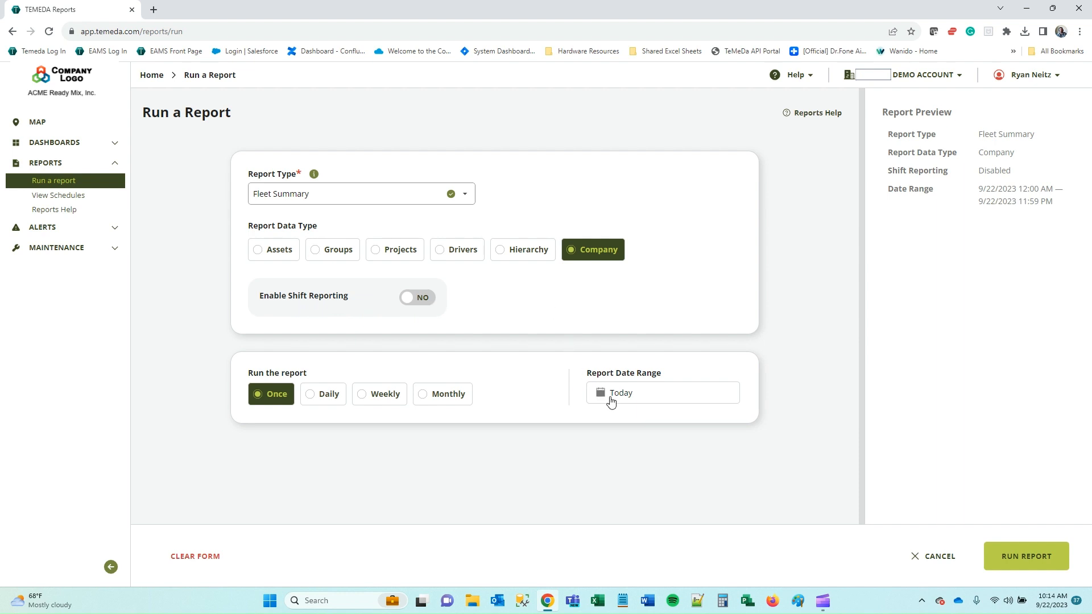
Set the report date range to September 20–21, 2023 and run the Fleet Summary.
{"action": "left_click", "coordinate": [653, 403]}
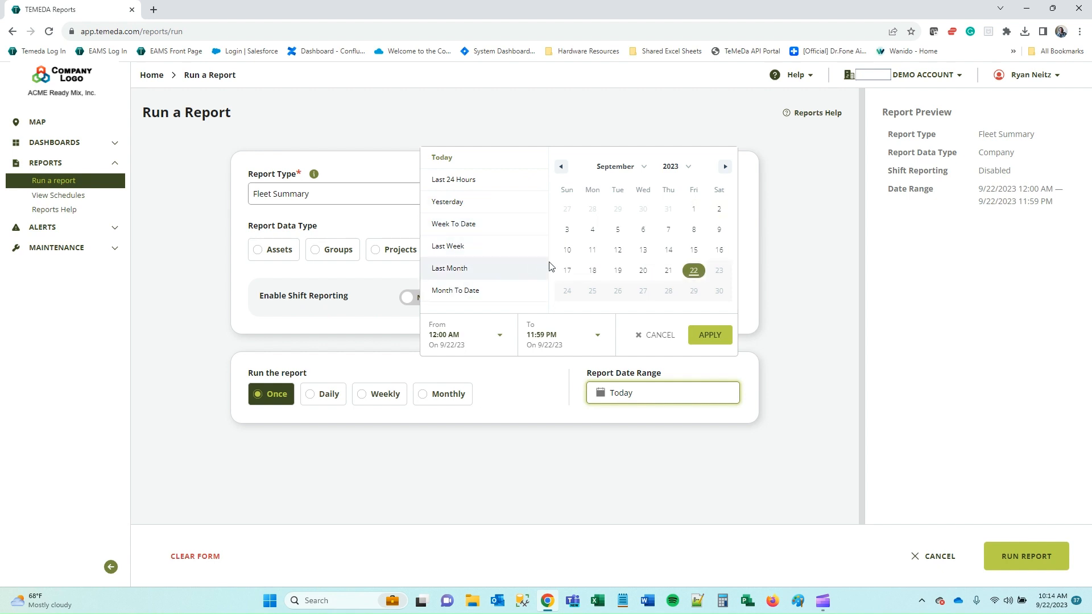
{"action": "left_click", "coordinate": [624, 253]}
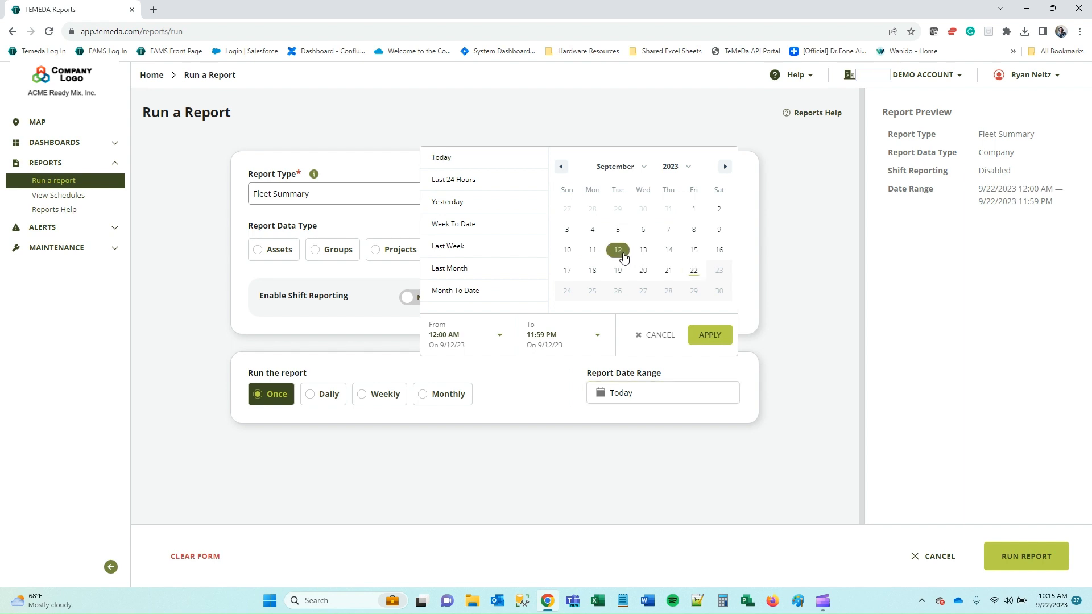
{"action": "left_click", "coordinate": [694, 272]}
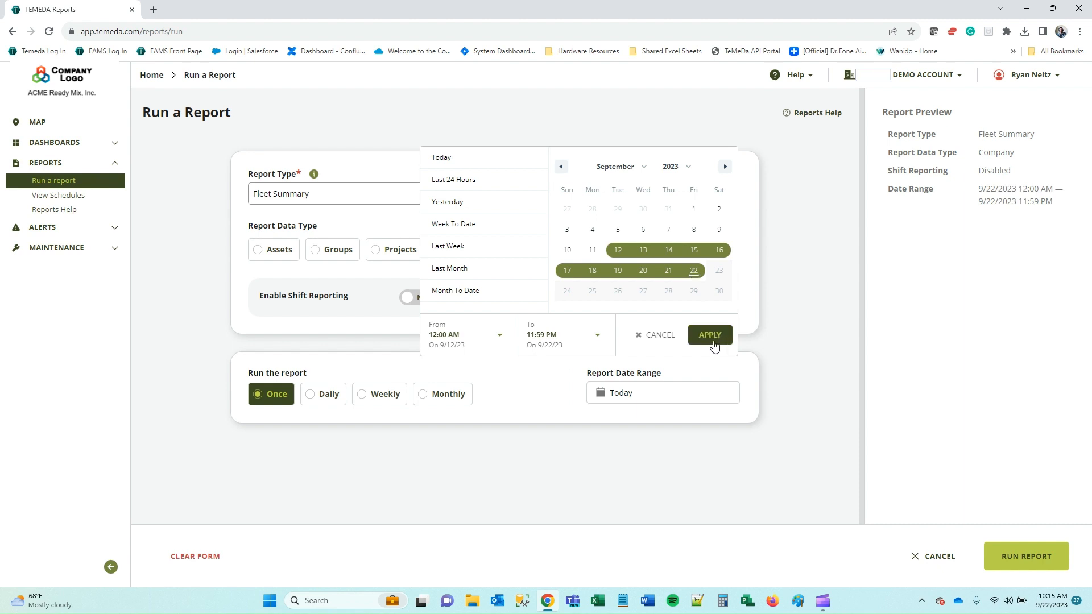
{"action": "left_click", "coordinate": [643, 271]}
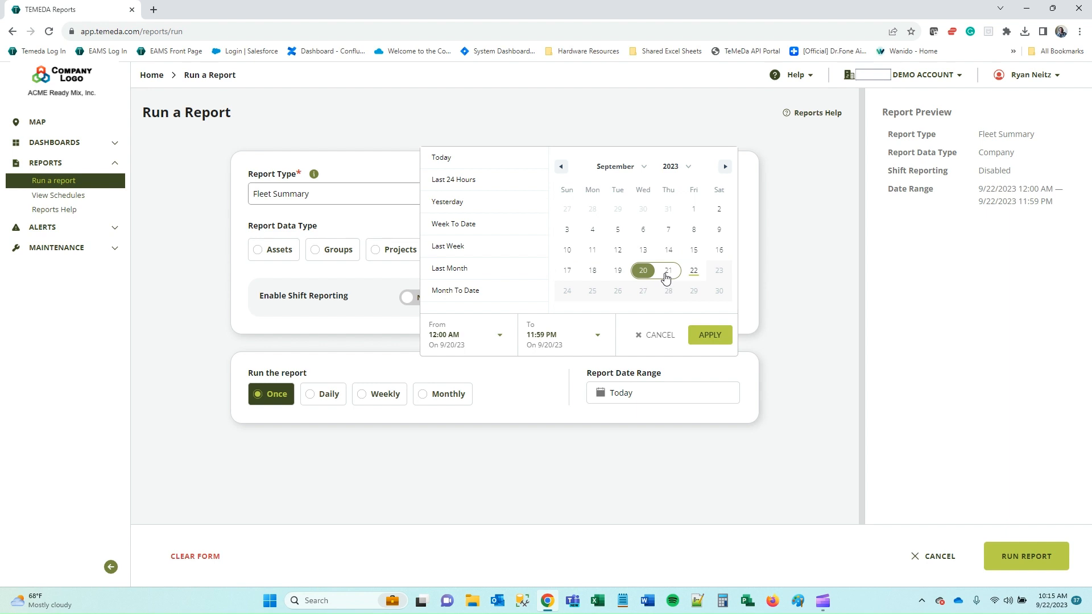
{"action": "left_click", "coordinate": [668, 272]}
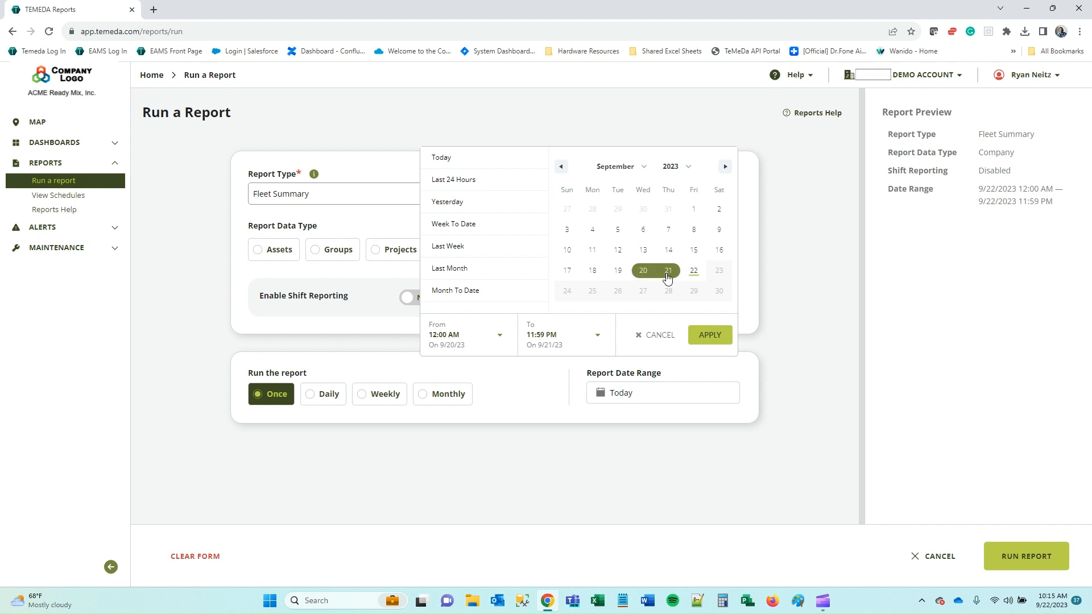
{"action": "left_click", "coordinate": [709, 339]}
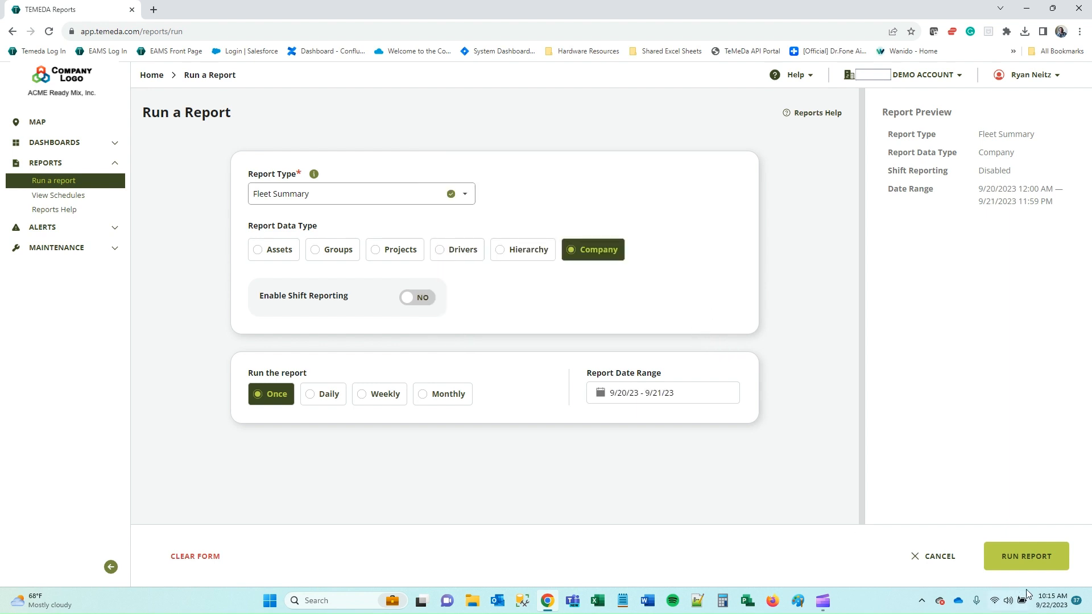
{"action": "left_click", "coordinate": [1049, 571]}
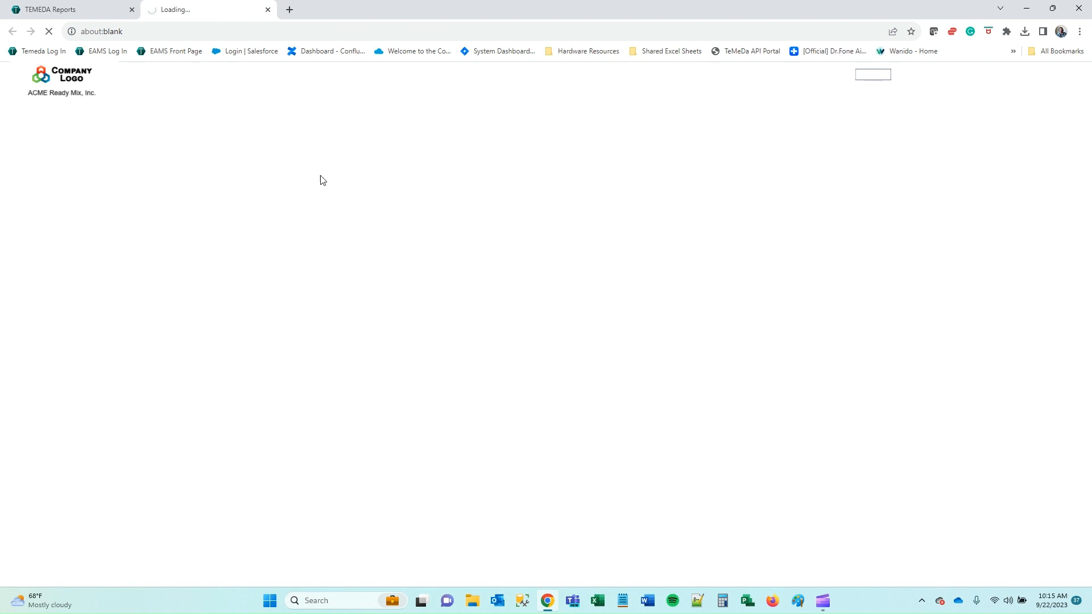
Return to the TEMEDA Reports tab with the Run a Report form.
{"action": "left_click", "coordinate": [63, 10]}
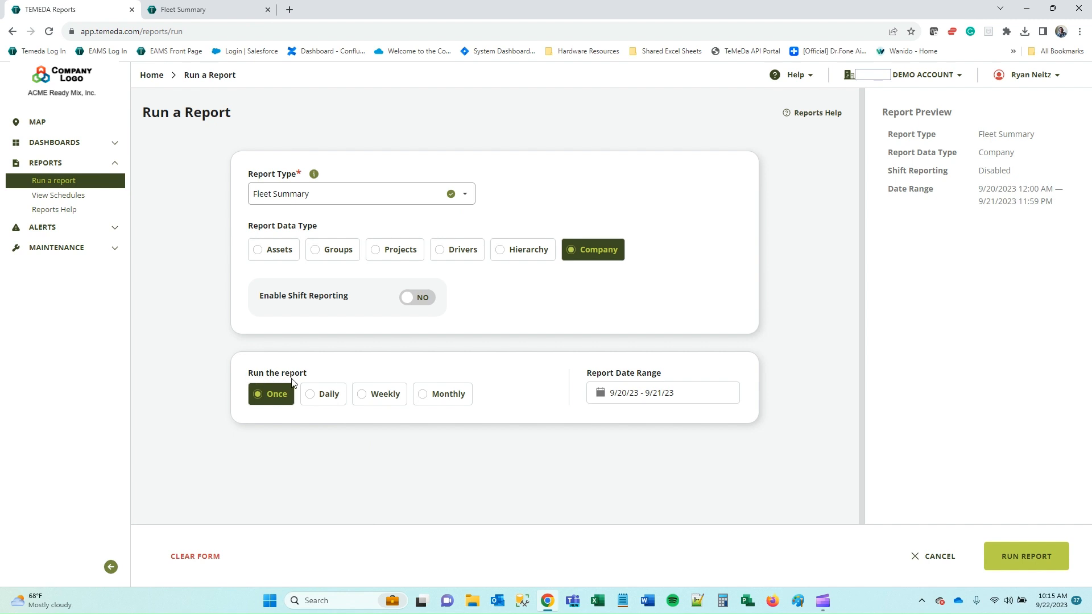
Schedule the report Daily and review its previous-day range and 1:00 AM email settings.
{"action": "left_click", "coordinate": [317, 398]}
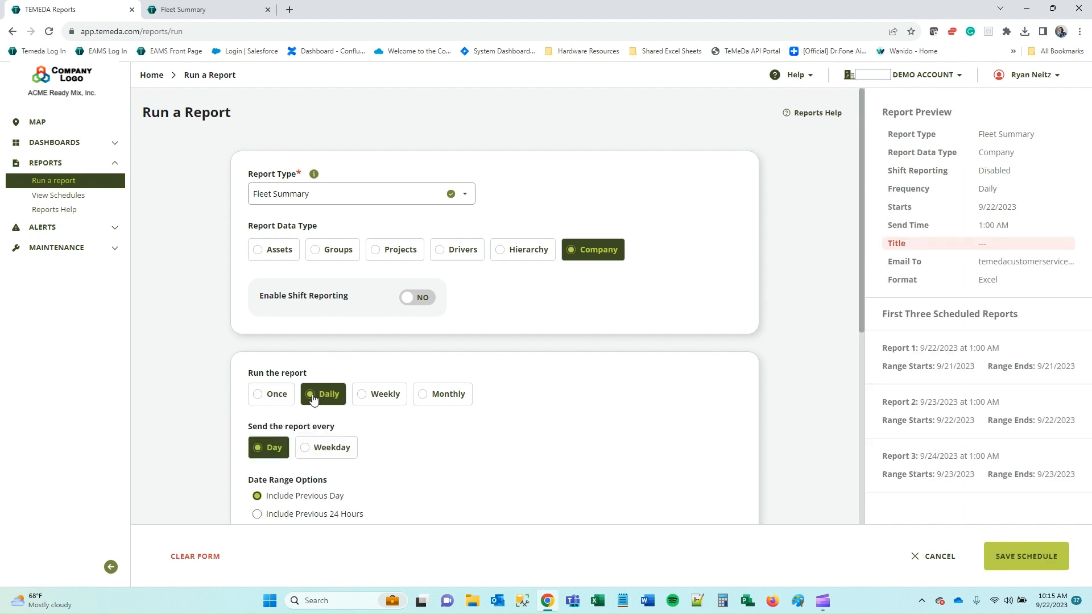
{"action": "scroll", "coordinate": [506, 387], "scroll_direction": "down", "scroll_amount": 3}
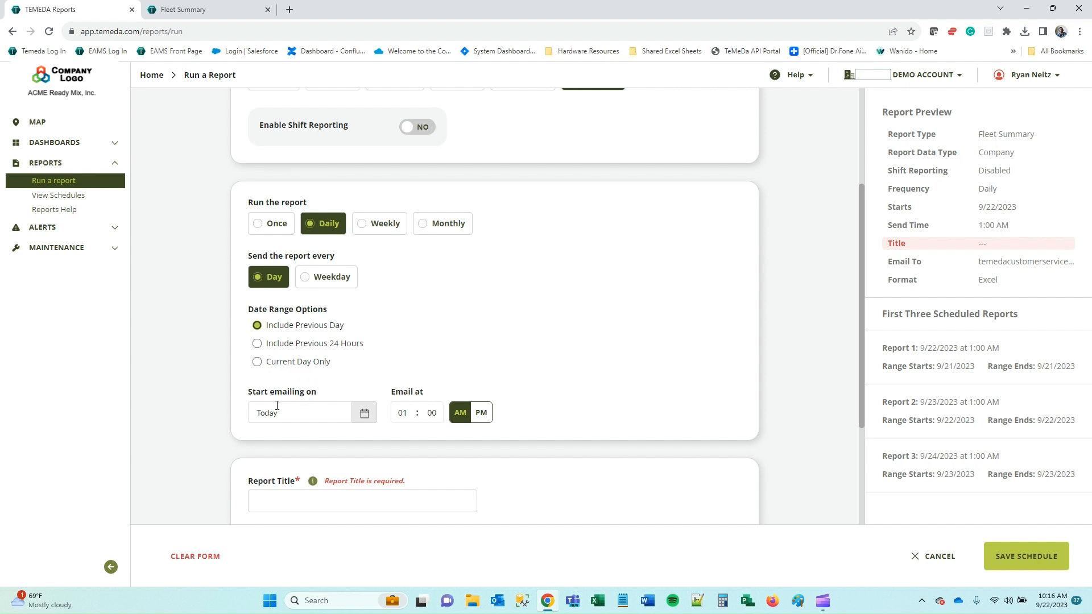
{"action": "scroll", "coordinate": [398, 364], "scroll_direction": "down", "scroll_amount": 2}
{"action": "scroll", "coordinate": [376, 410], "scroll_direction": "up", "scroll_amount": 2}
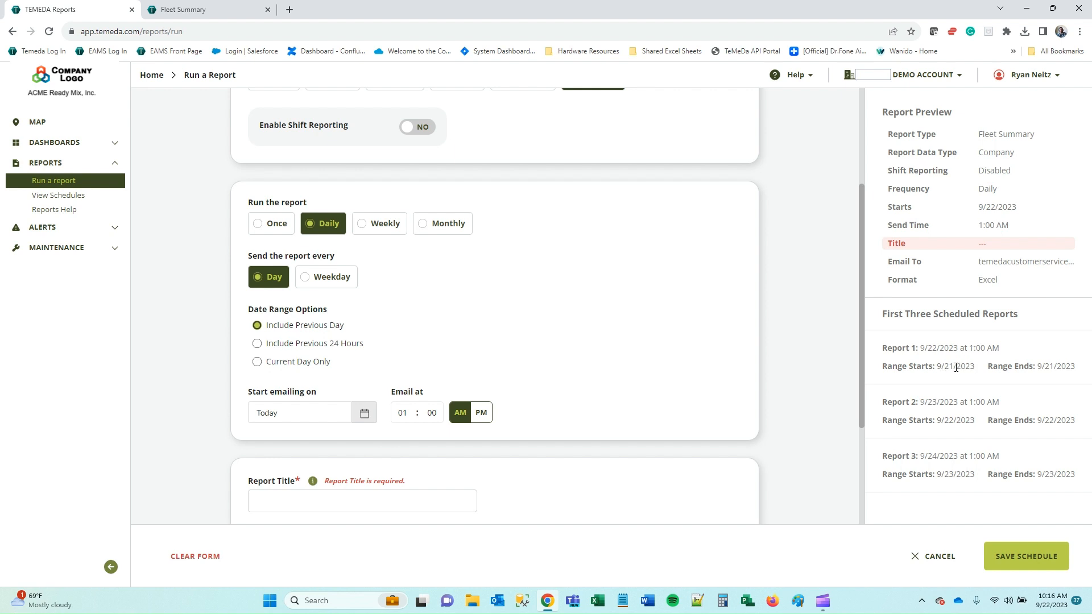
Title the daily schedule 'Yesterday's Fleet Summary Report'.
{"action": "left_click_drag", "start_coordinate": [937, 368], "coordinate": [974, 368]}
{"action": "left_click", "coordinate": [1025, 368]}
{"action": "scroll", "coordinate": [549, 312], "scroll_direction": "down", "scroll_amount": 3}
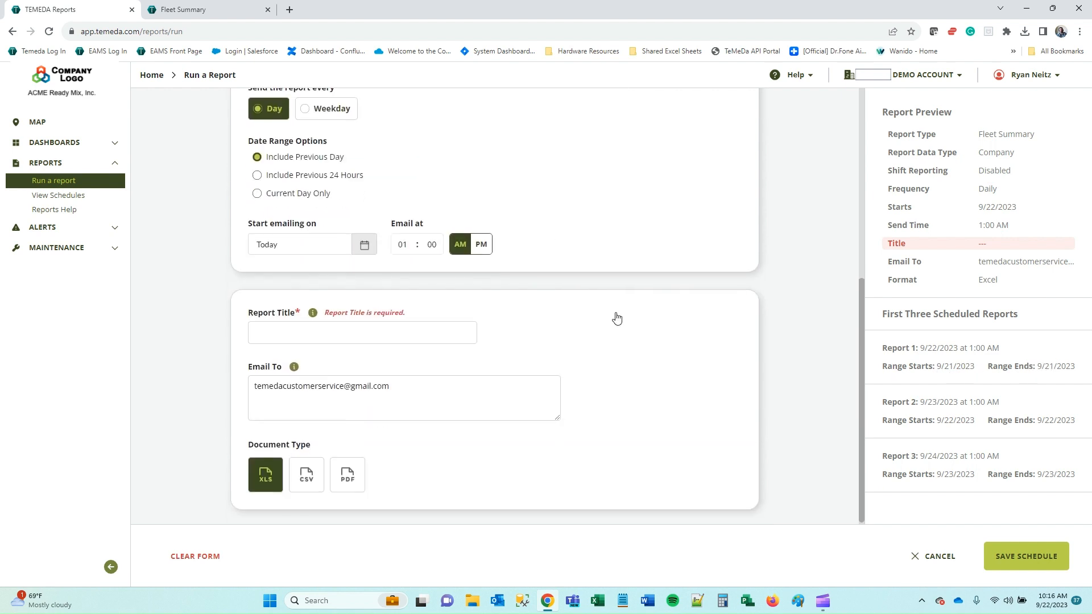
{"action": "left_click", "coordinate": [362, 332]}
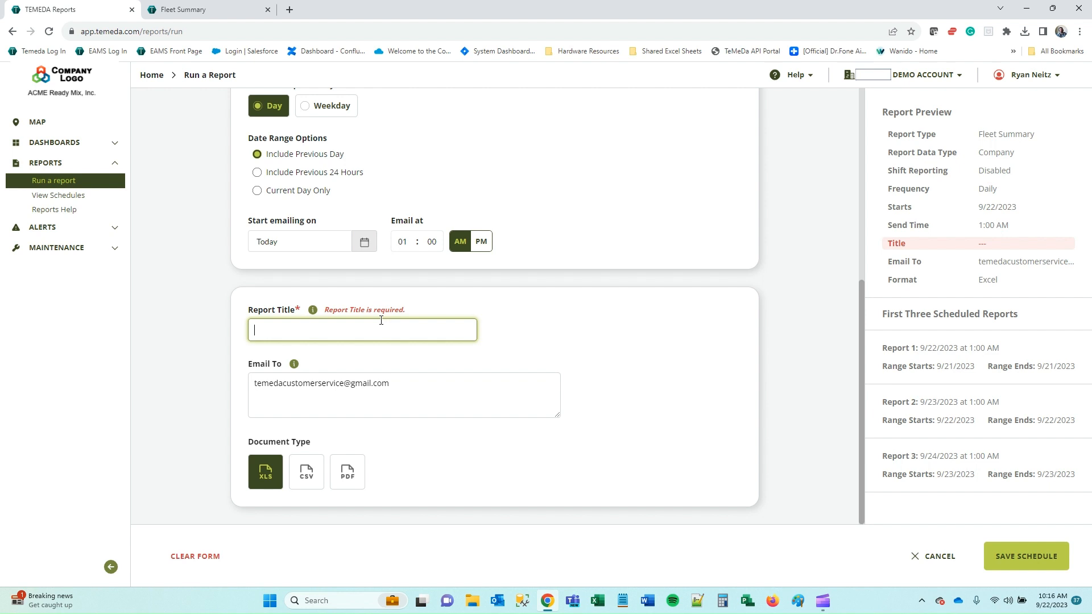
{"action": "type", "text": "Fleet Su"}
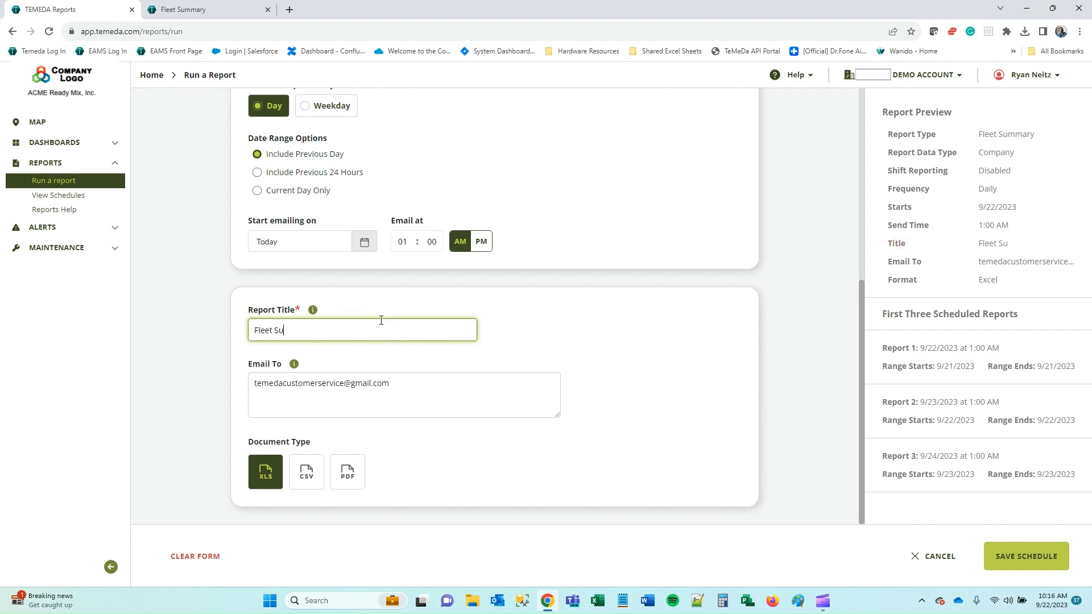
{"action": "type", "text": "mmary Report"}
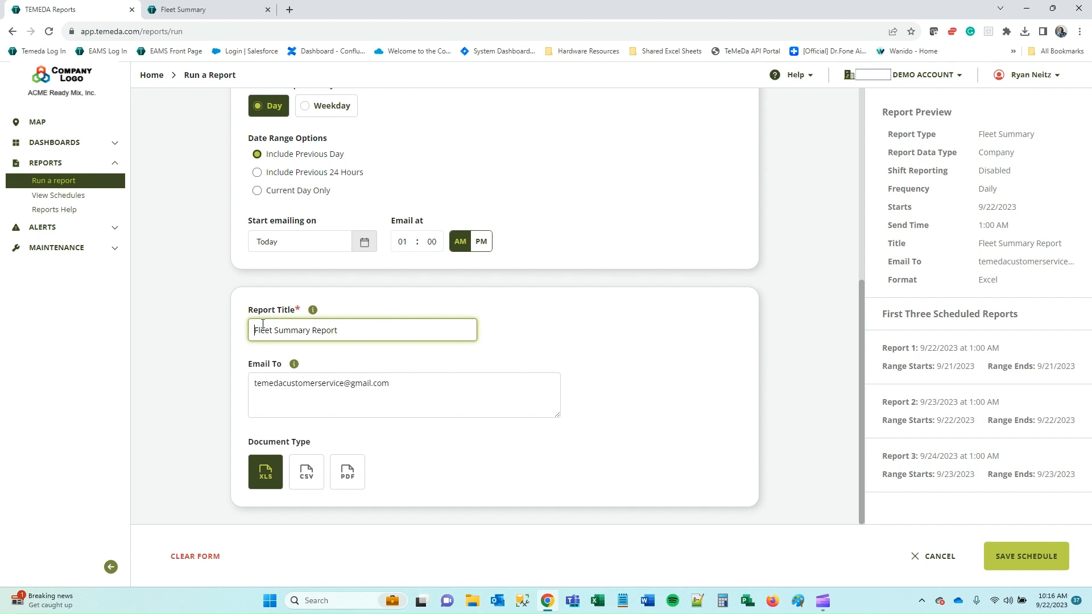
{"action": "type", "text": "Yesterday"}
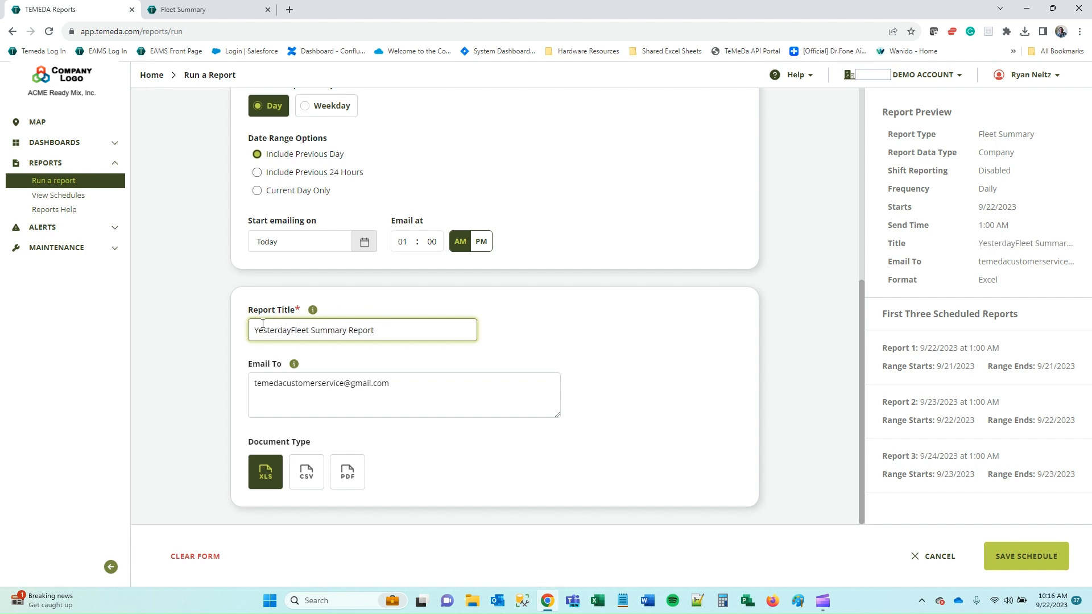
{"action": "type", "text": "'s"}
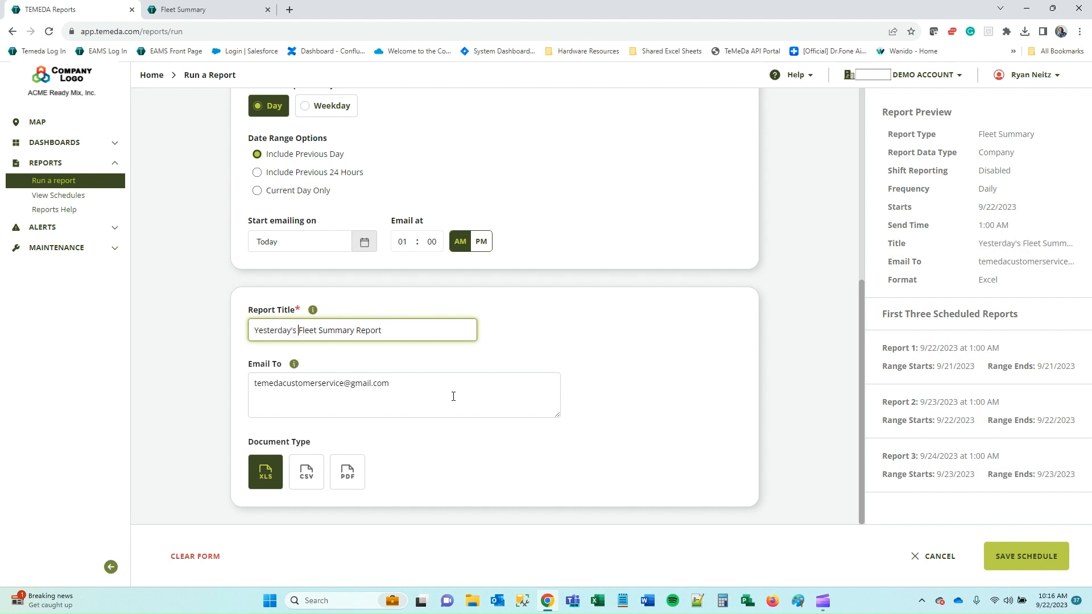
Add a second recipient's e-mail address on a new line of the Email To list.
{"action": "left_click", "coordinate": [454, 397]}
{"action": "mouse_move", "coordinate": [291, 367]}
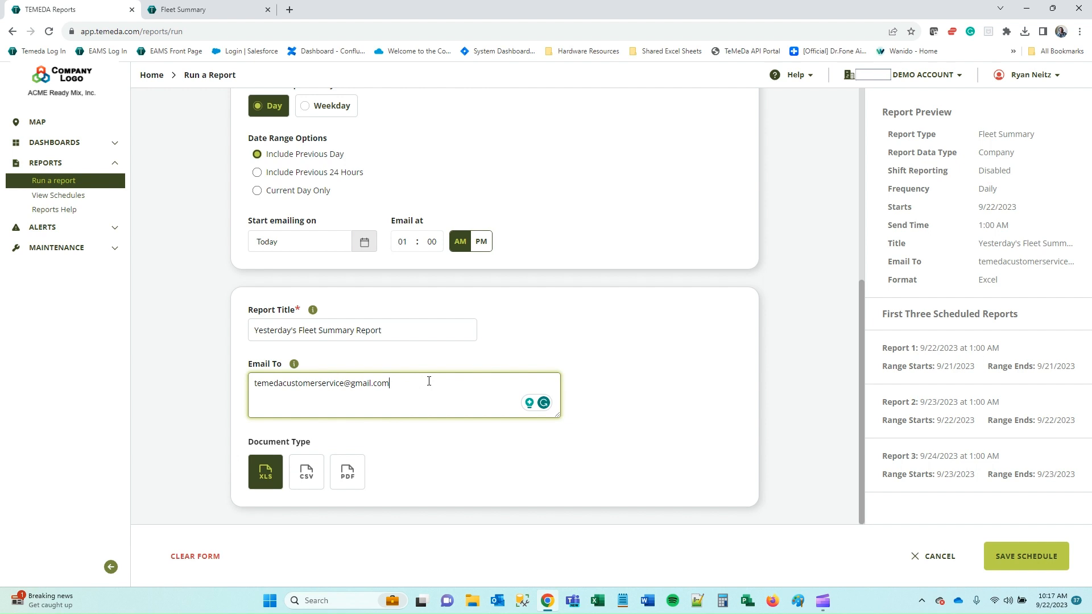
{"action": "key", "text": "Return"}
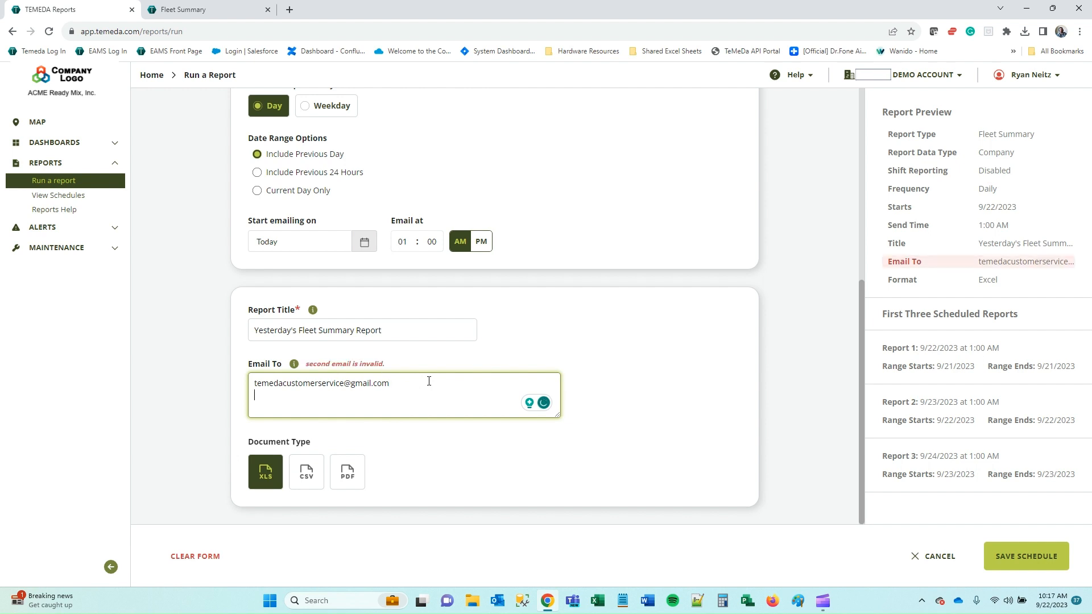
{"action": "key", "text": "BackSpace"}
{"action": "key", "text": "Return"}
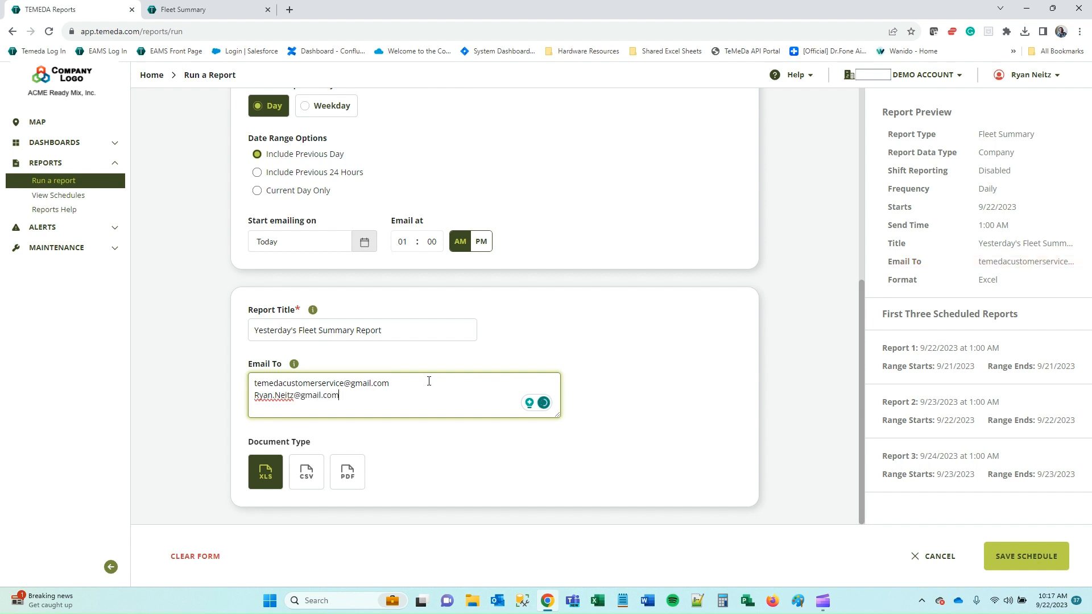
{"action": "left_click", "coordinate": [660, 342]}
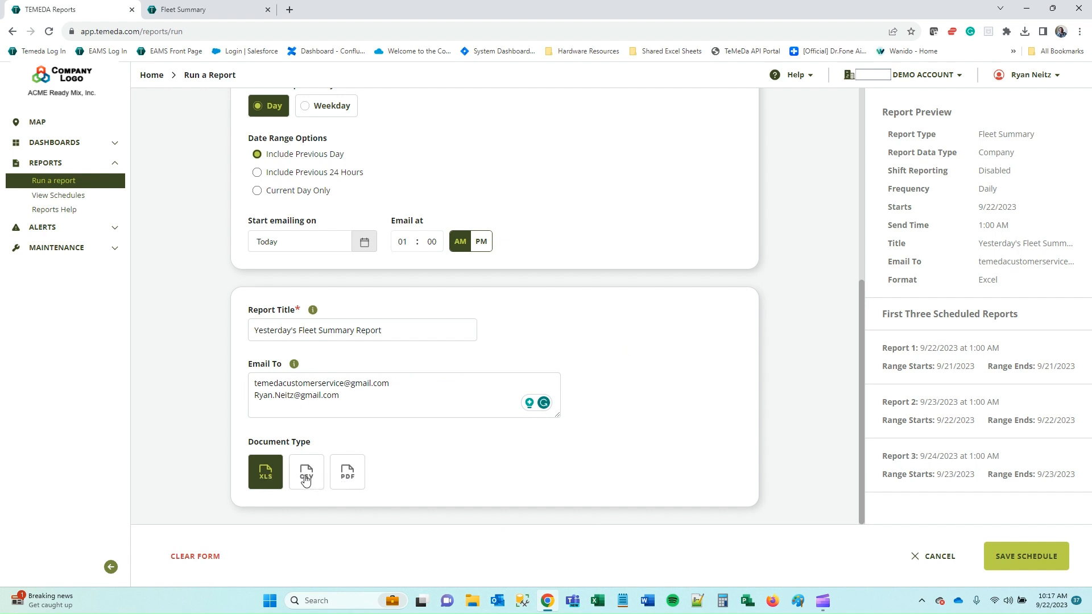
Scroll through the generated Fleet Summary Report, then close its tab and return to Run a Report.
{"action": "left_click", "coordinate": [193, 12]}
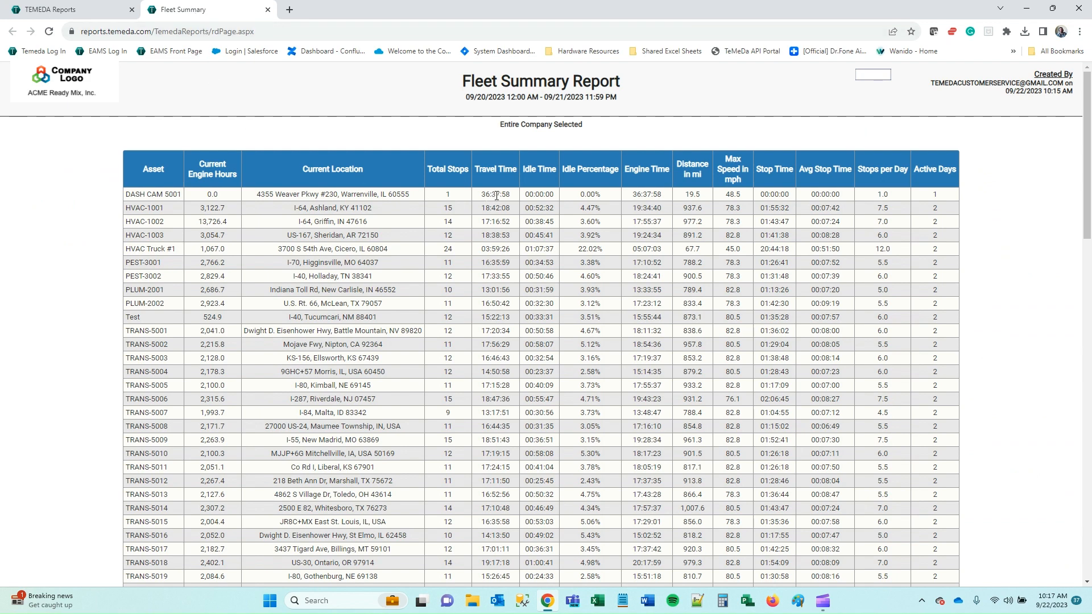
{"action": "scroll", "coordinate": [743, 189], "scroll_direction": "down", "scroll_amount": 15}
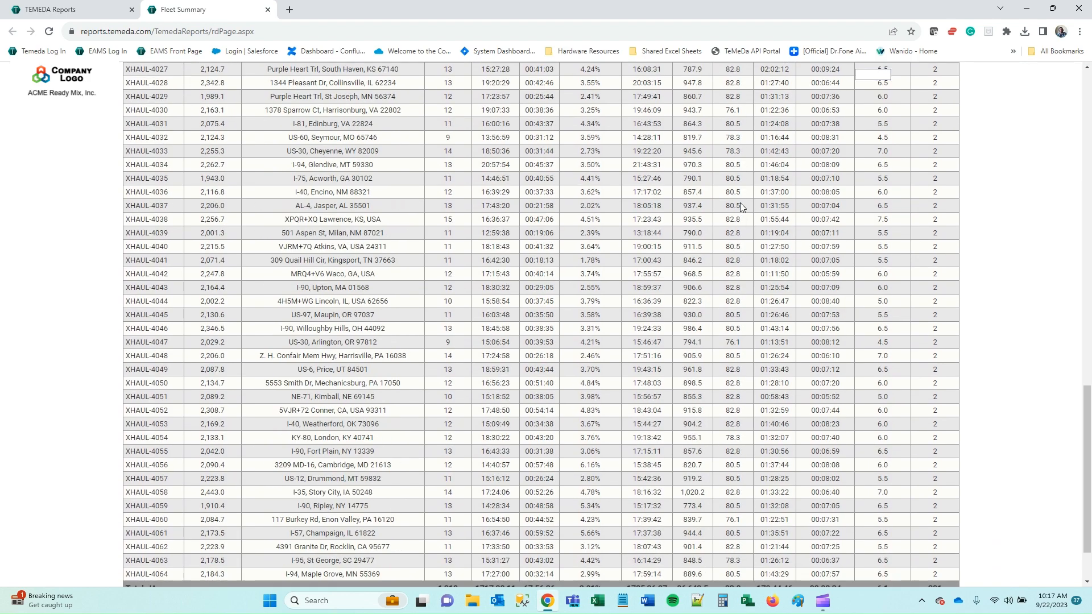
{"action": "scroll", "coordinate": [742, 204], "scroll_direction": "up", "scroll_amount": 14}
{"action": "scroll", "coordinate": [743, 206], "scroll_direction": "up", "scroll_amount": 1}
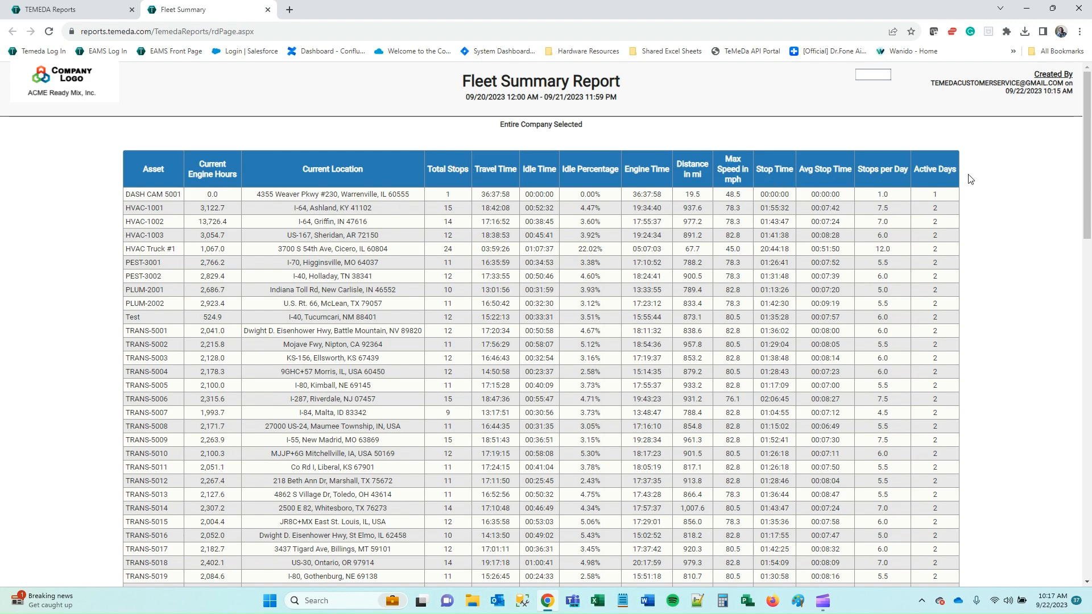
{"action": "scroll", "coordinate": [968, 177], "scroll_direction": "down", "scroll_amount": 15}
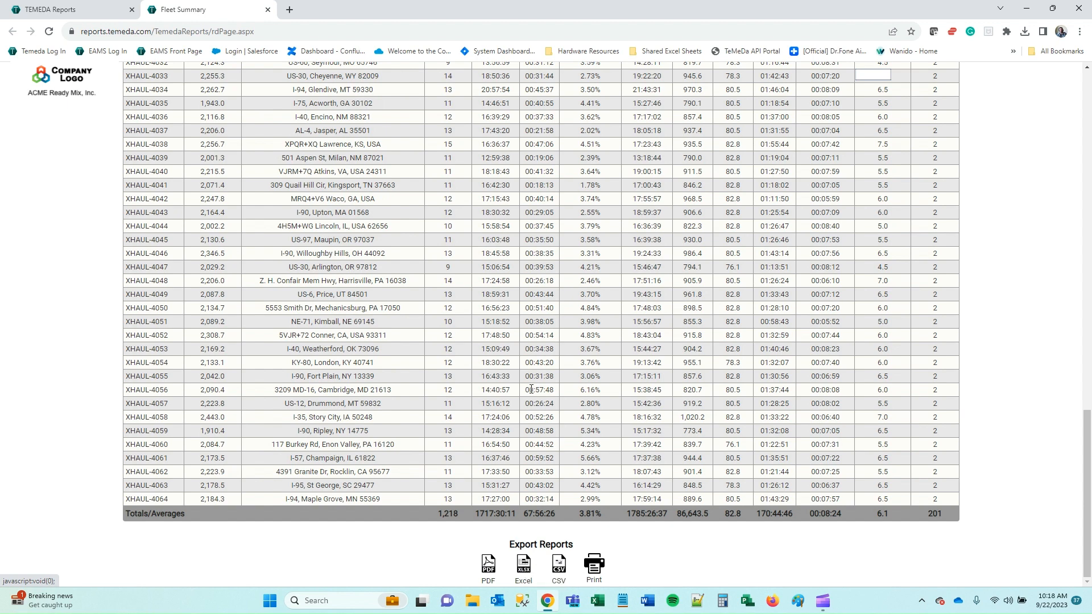
{"action": "scroll", "coordinate": [529, 455], "scroll_direction": "up", "scroll_amount": 20}
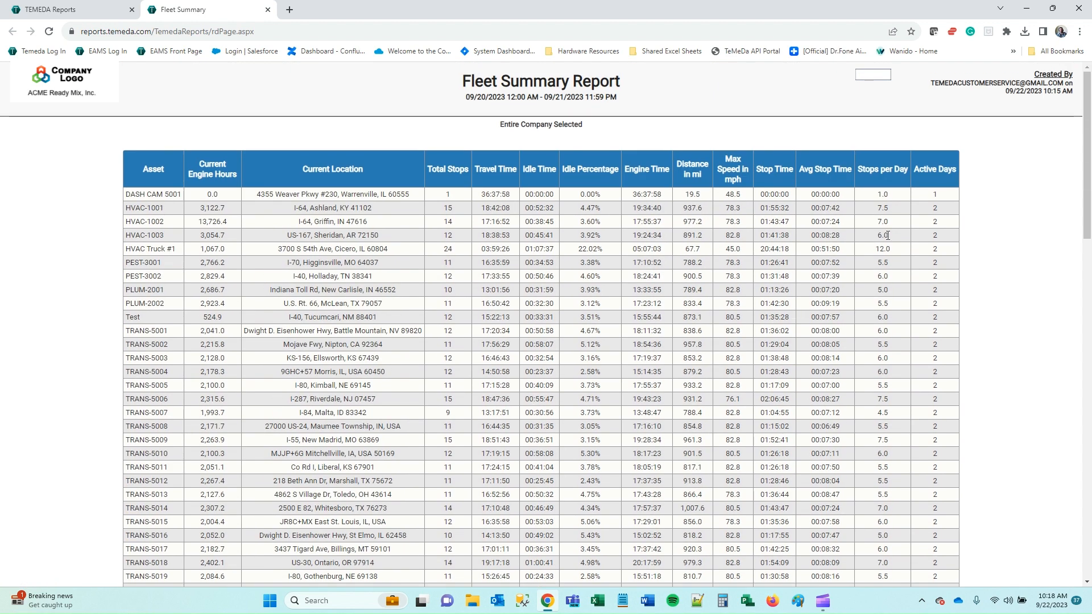
{"action": "left_click", "coordinate": [267, 10]}
{"action": "scroll", "coordinate": [549, 357], "scroll_direction": "up", "scroll_amount": 6}
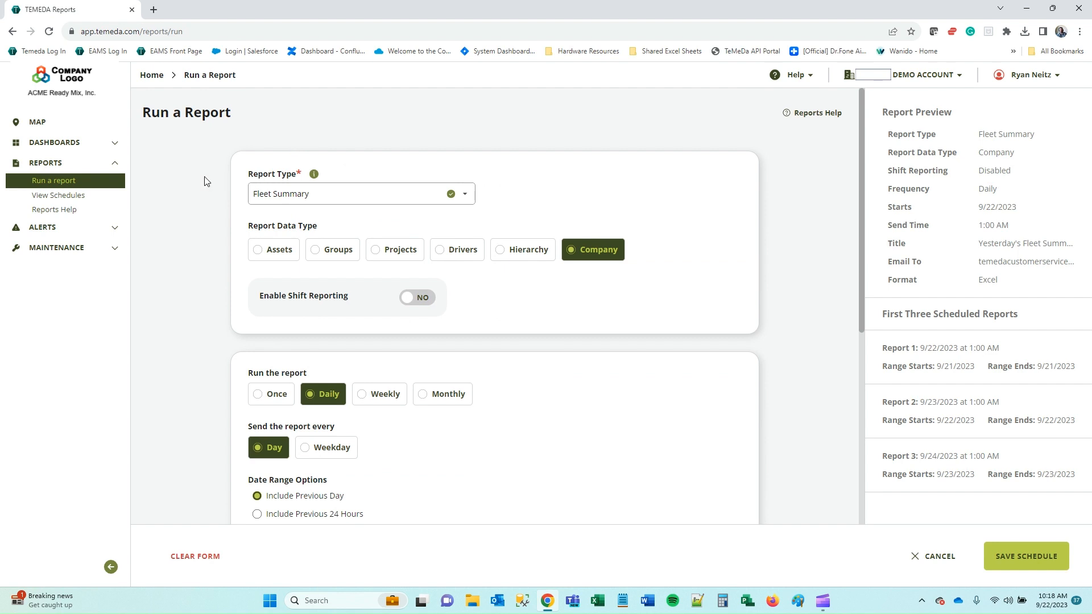
View the saved report schedules, then open the Reports Help page.
{"action": "left_click", "coordinate": [63, 196]}
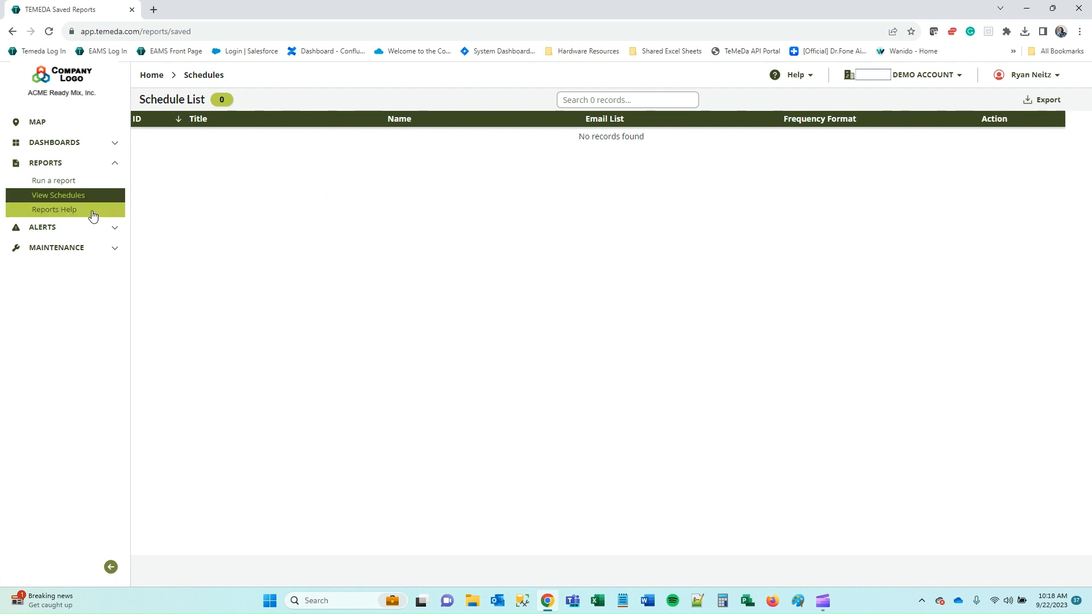
{"action": "left_click", "coordinate": [58, 209]}
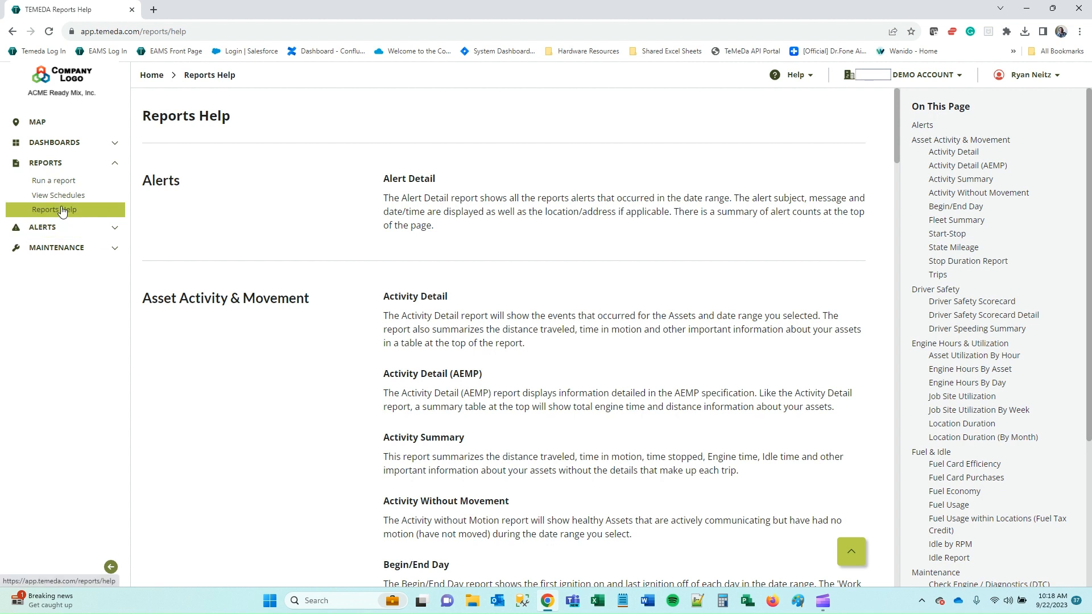
Highlight the Alert Detail description and scroll through the report types.
{"action": "triple_click", "coordinate": [487, 210]}
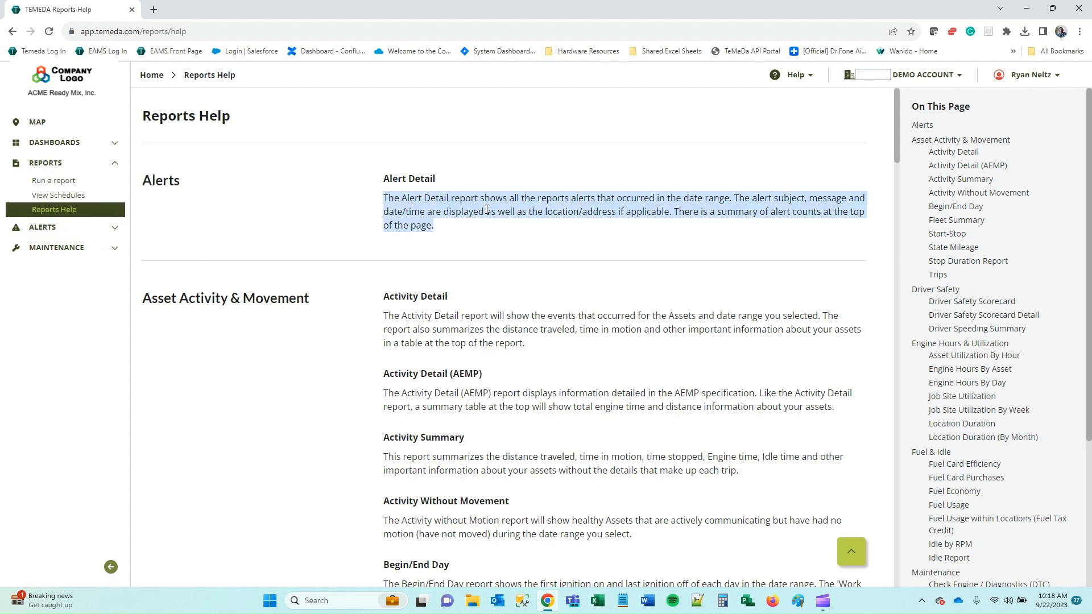
{"action": "left_click", "coordinate": [487, 210]}
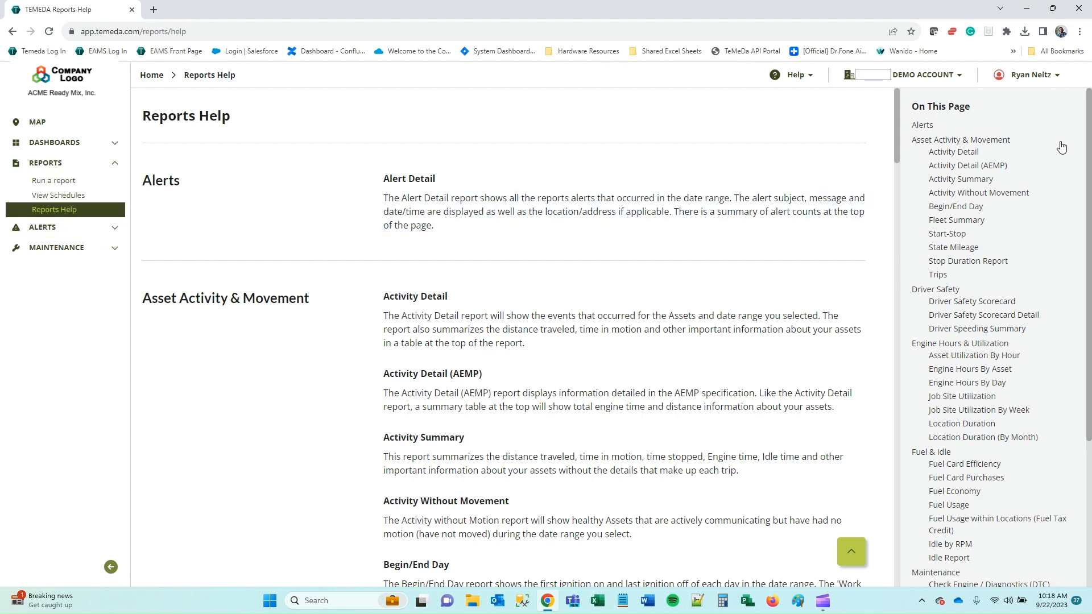
{"action": "scroll", "coordinate": [1027, 189], "scroll_direction": "down", "scroll_amount": 2}
{"action": "scroll", "coordinate": [1026, 188], "scroll_direction": "down", "scroll_amount": 2}
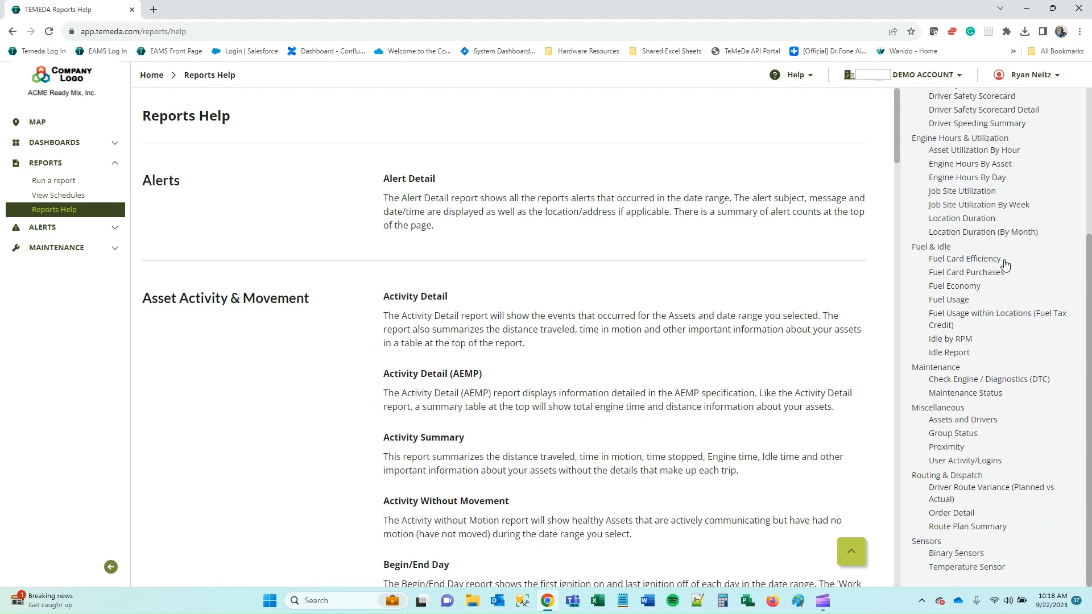
{"action": "scroll", "coordinate": [1003, 263], "scroll_direction": "up", "scroll_amount": 4}
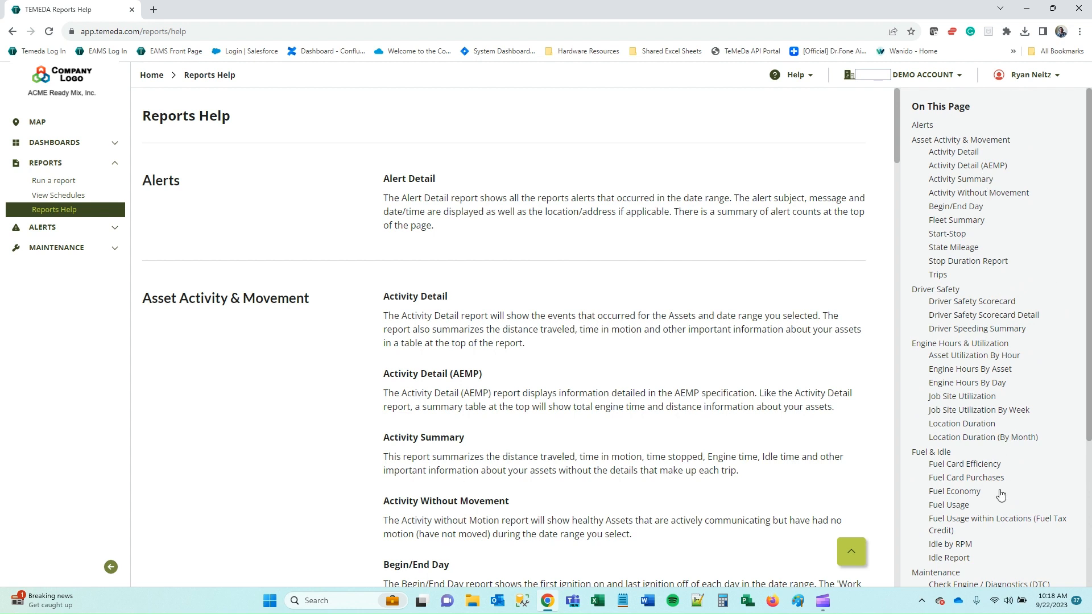
Collapse the Reports navigation section and expand Maintenance.
{"action": "left_click", "coordinate": [111, 164]}
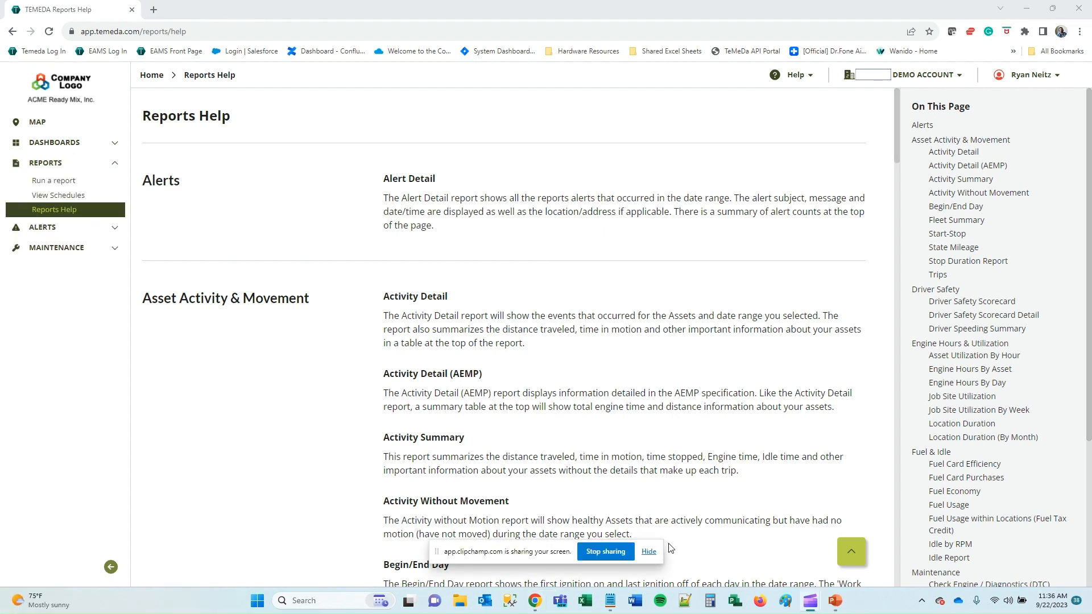
{"action": "left_click", "coordinate": [655, 551]}
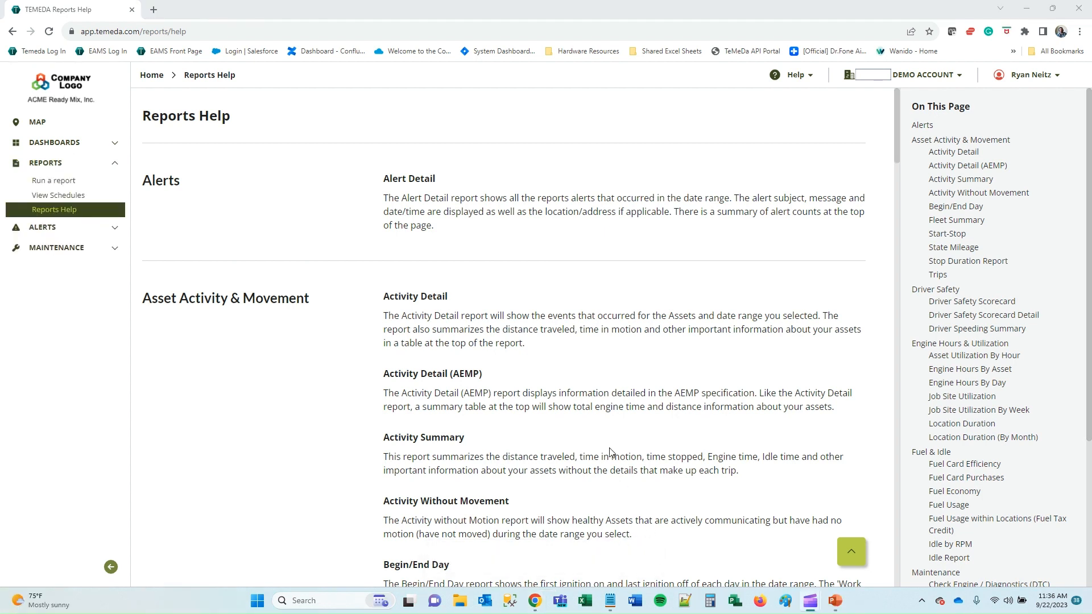
{"action": "left_click", "coordinate": [91, 164]}
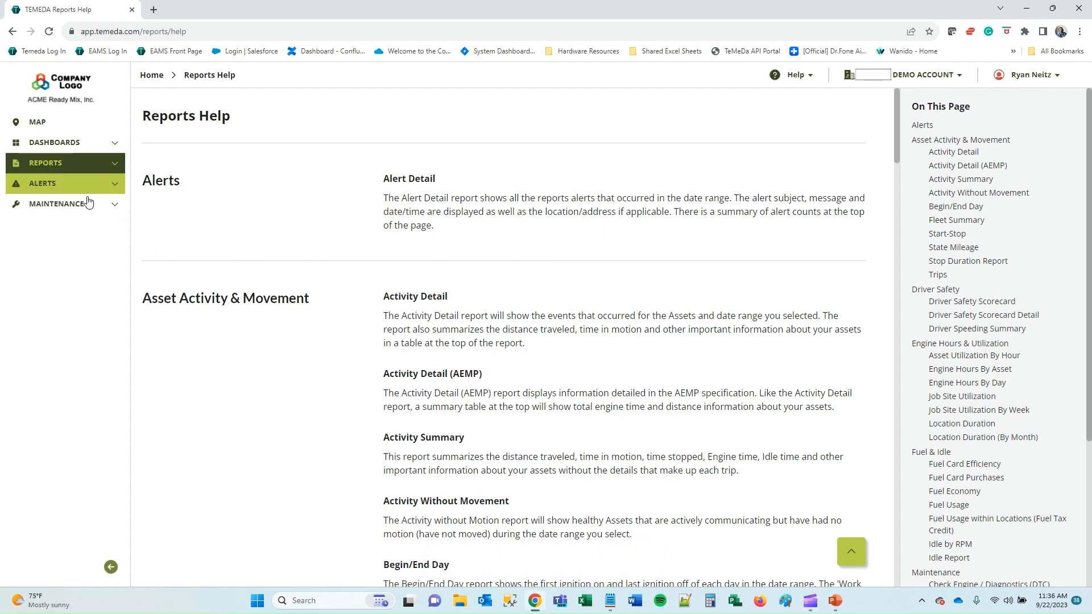
{"action": "left_click", "coordinate": [68, 211]}
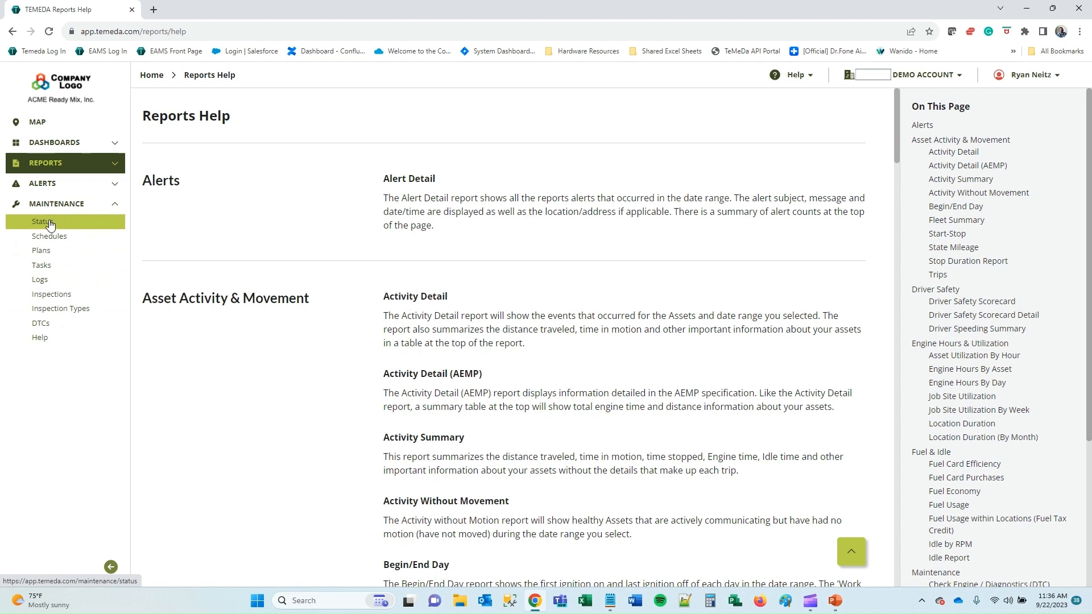
{"action": "left_click", "coordinate": [50, 224]}
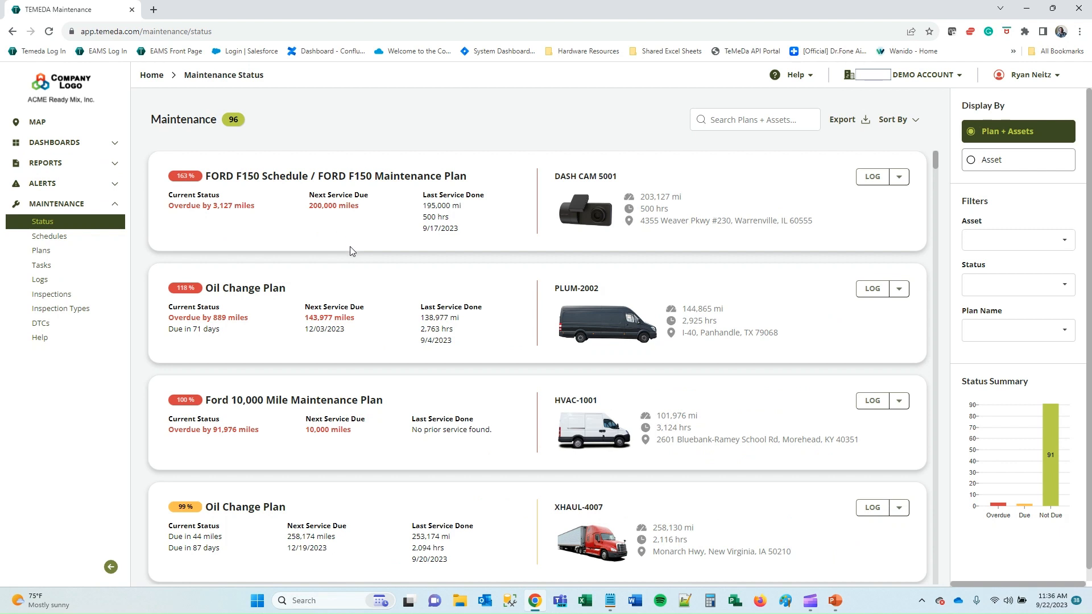
{"action": "left_click", "coordinate": [917, 122]}
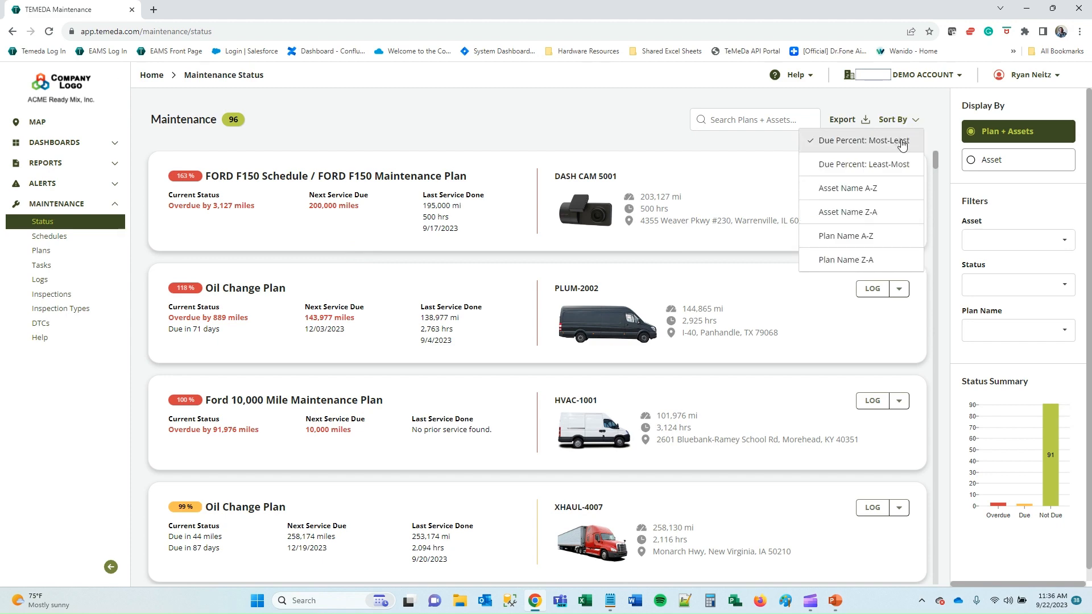
{"action": "mouse_move", "coordinate": [937, 156]}
{"action": "left_mouse_down"}
{"action": "mouse_move", "coordinate": [940, 581]}
{"action": "mouse_move", "coordinate": [926, 160]}
{"action": "left_mouse_up"}
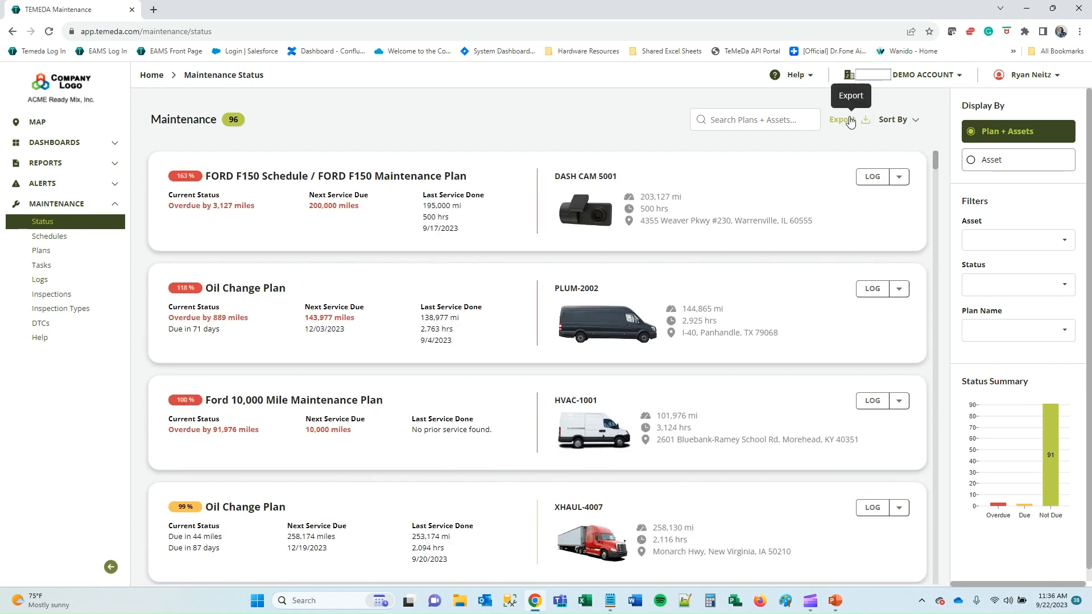
{"action": "left_click", "coordinate": [855, 123]}
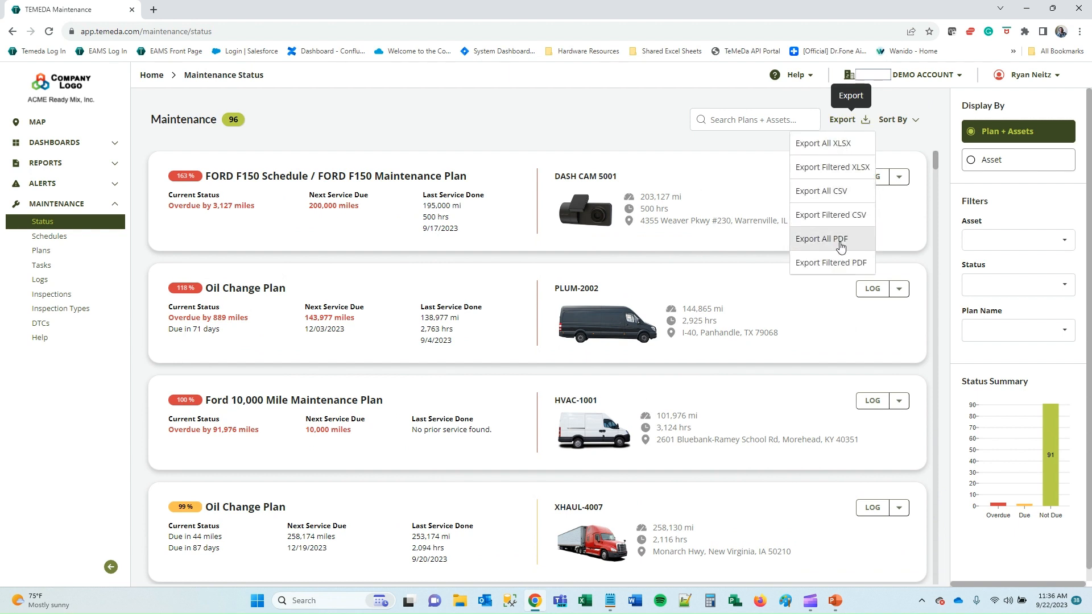
{"action": "left_click", "coordinate": [383, 125]}
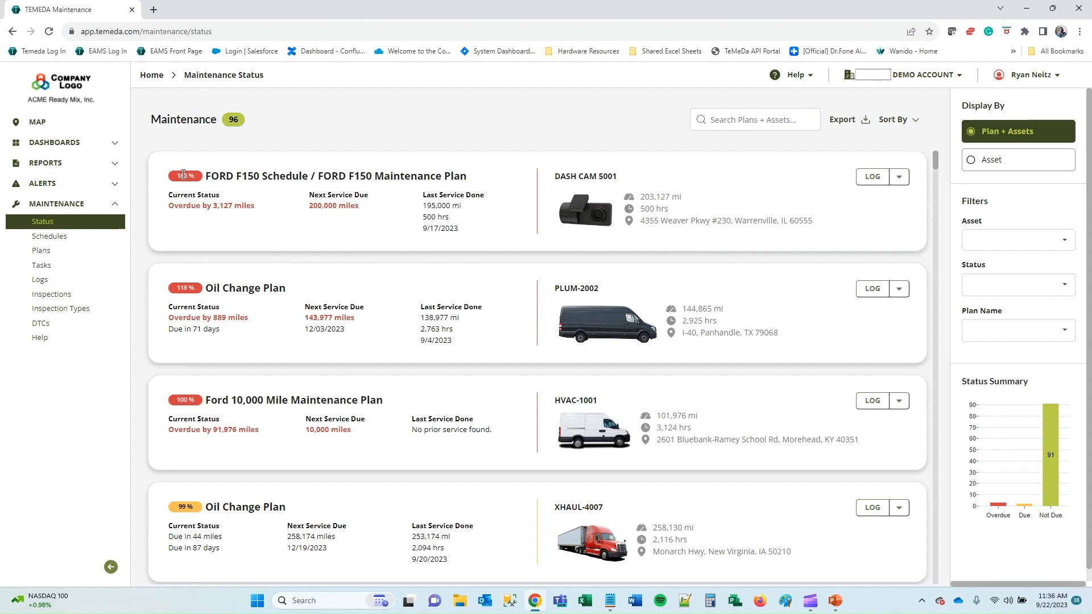
{"action": "triple_click", "coordinate": [314, 204]}
{"action": "left_click_drag", "start_coordinate": [640, 197], "coordinate": [682, 197]}
{"action": "left_click_drag", "start_coordinate": [174, 204], "coordinate": [280, 209]}
{"action": "left_click", "coordinate": [299, 220]}
Start a log for DASH CAM 5001 with FORD F150 Schedule and the 200,000 interval.
{"action": "left_click", "coordinate": [866, 180]}
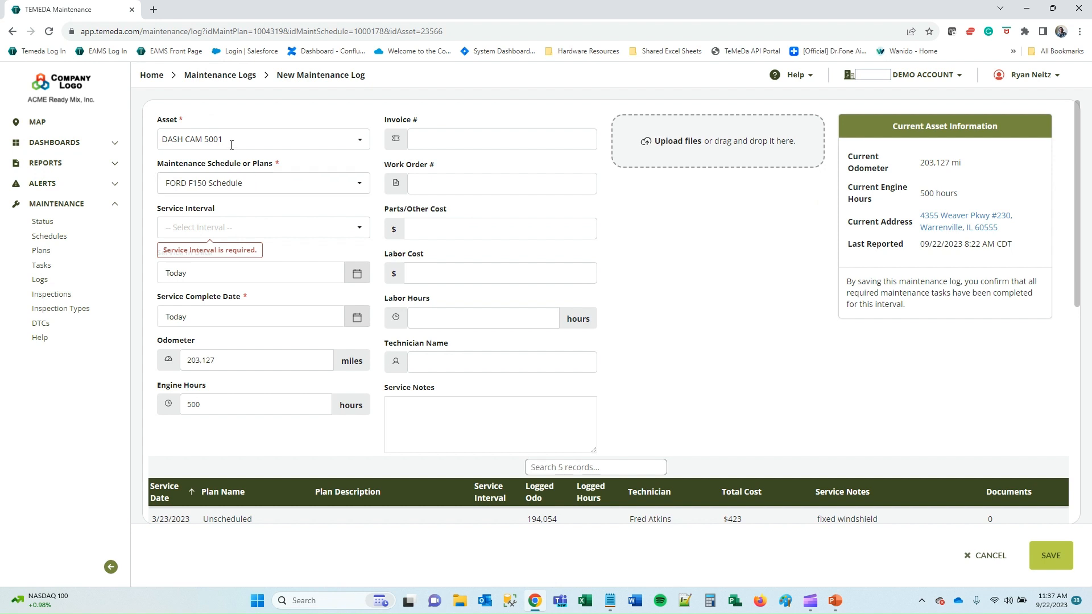
{"action": "left_click", "coordinate": [256, 183]}
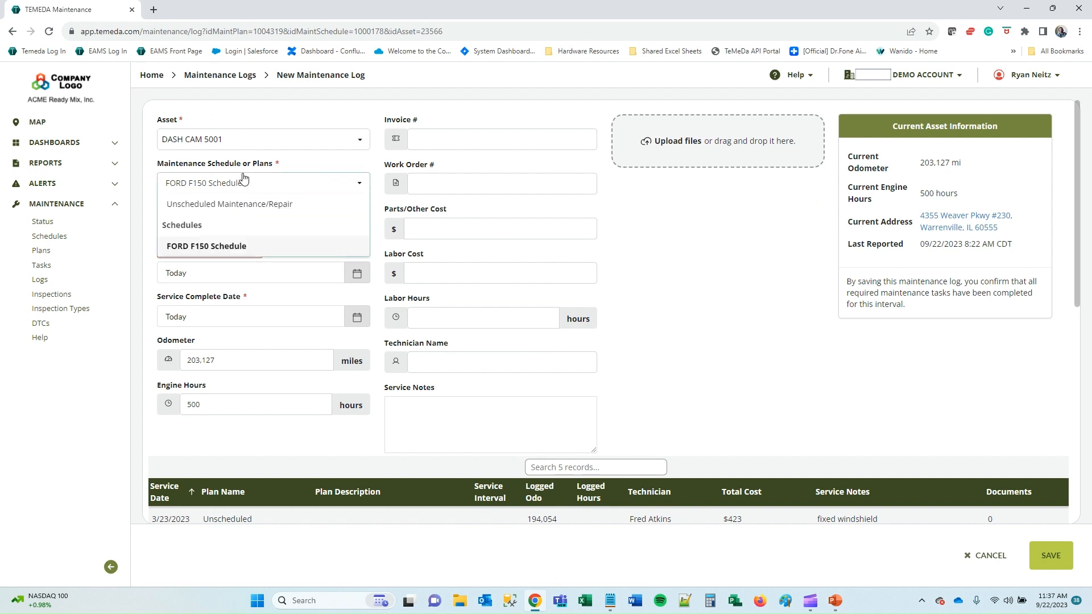
{"action": "left_click", "coordinate": [222, 244]}
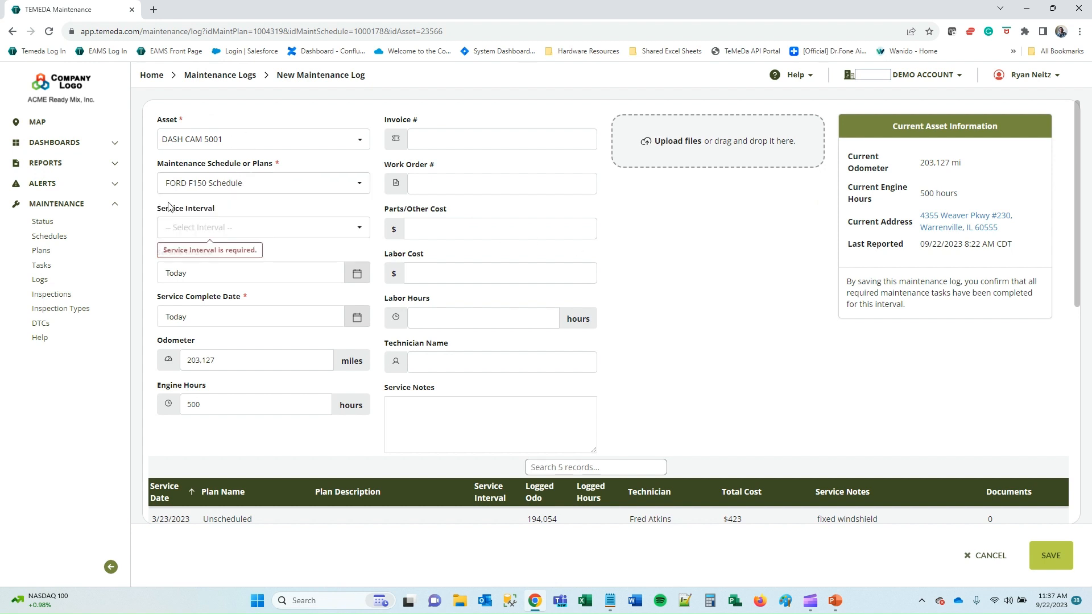
{"action": "left_click", "coordinate": [244, 228]}
{"action": "scroll", "coordinate": [264, 281], "scroll_direction": "down", "scroll_amount": 10}
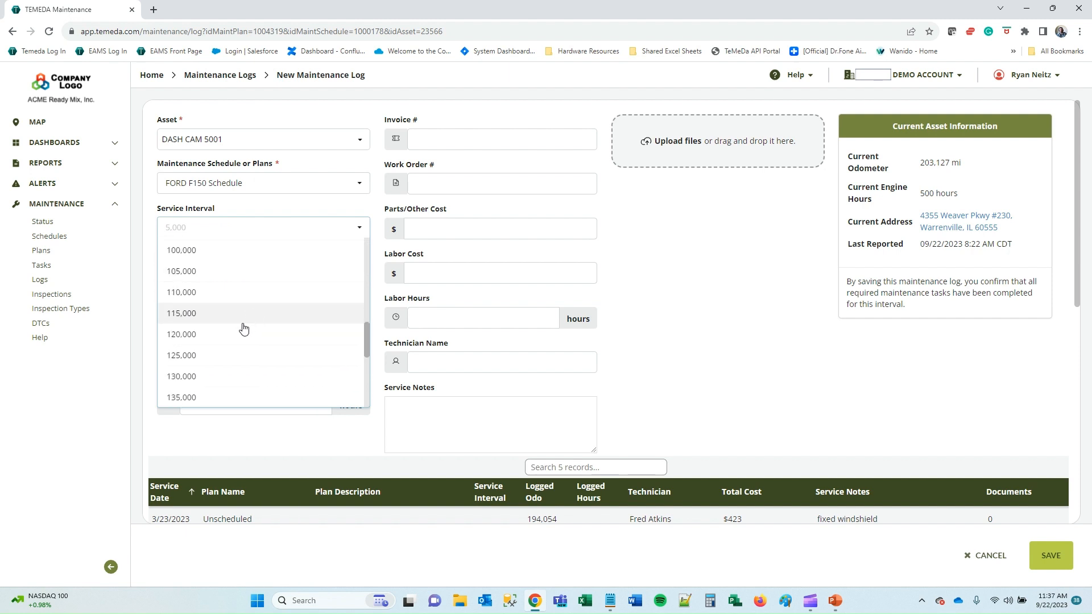
{"action": "scroll", "coordinate": [228, 349], "scroll_direction": "down", "scroll_amount": 5}
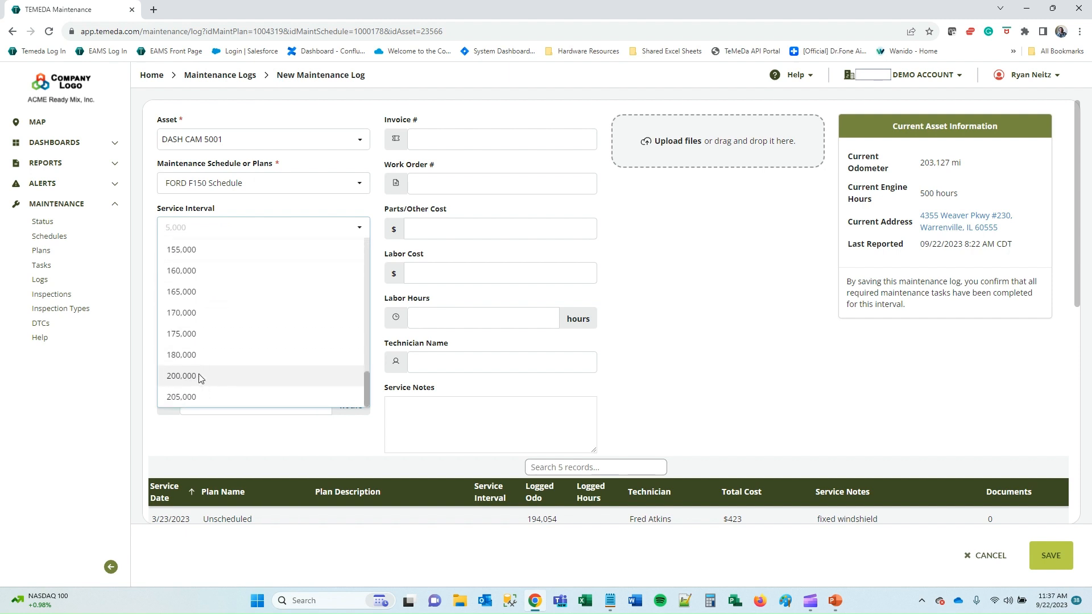
{"action": "left_click", "coordinate": [199, 373]}
Set service in and complete dates to 9/20/2023, correct the odometer, clear engine hours.
{"action": "left_click", "coordinate": [228, 270]}
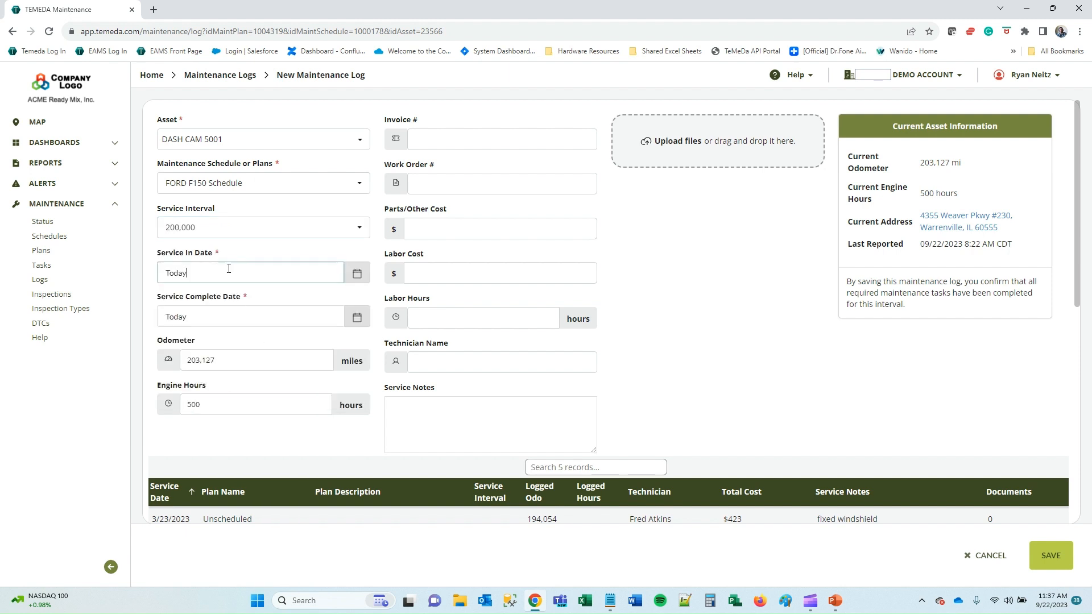
{"action": "left_click", "coordinate": [252, 408]}
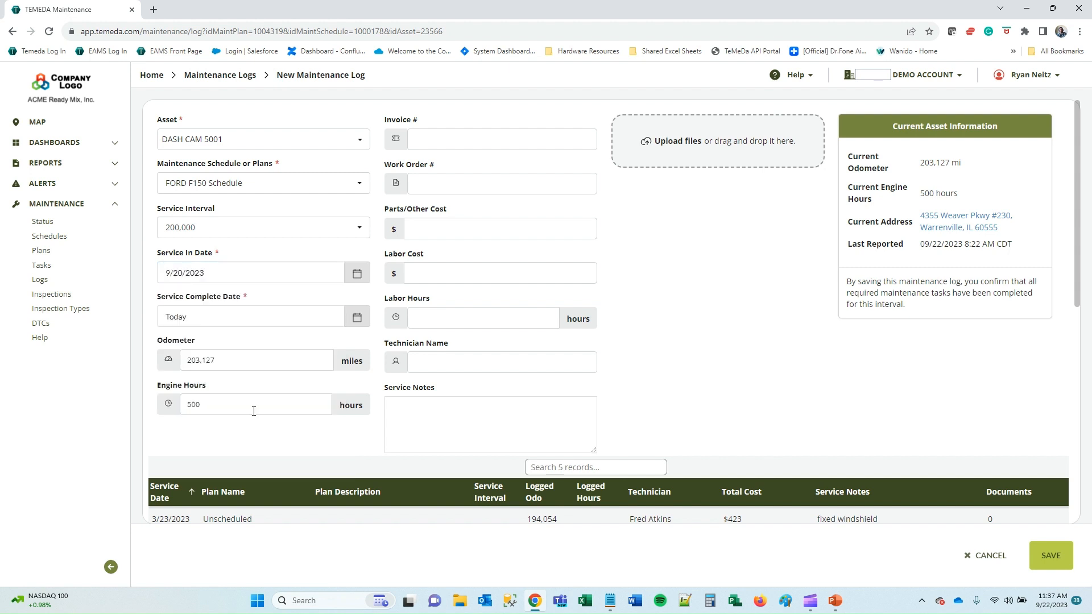
{"action": "left_click", "coordinate": [237, 309]}
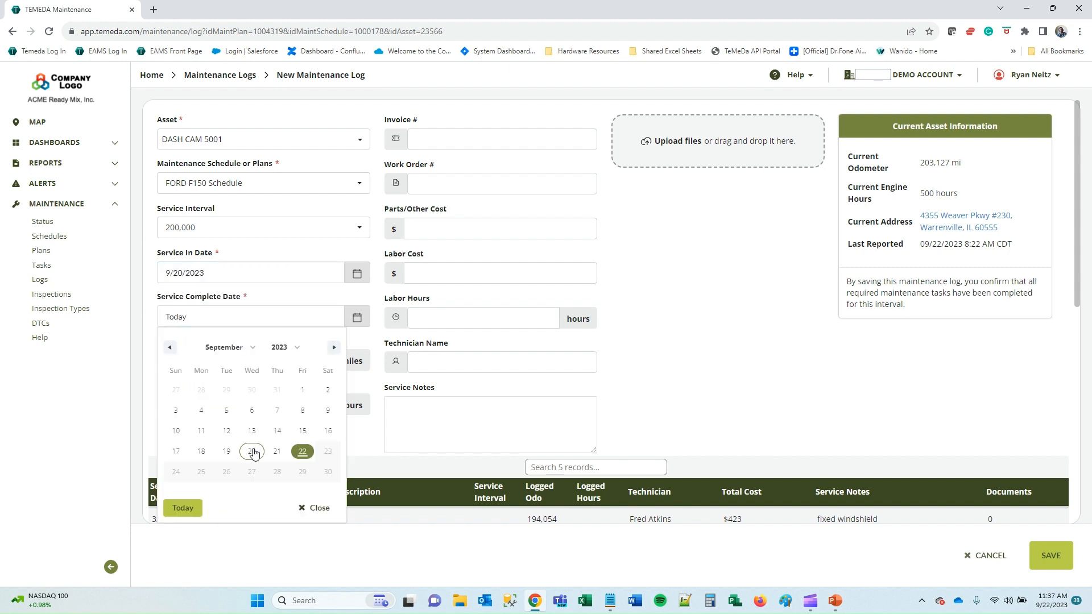
{"action": "left_click", "coordinate": [253, 452]}
{"action": "left_click", "coordinate": [200, 362]}
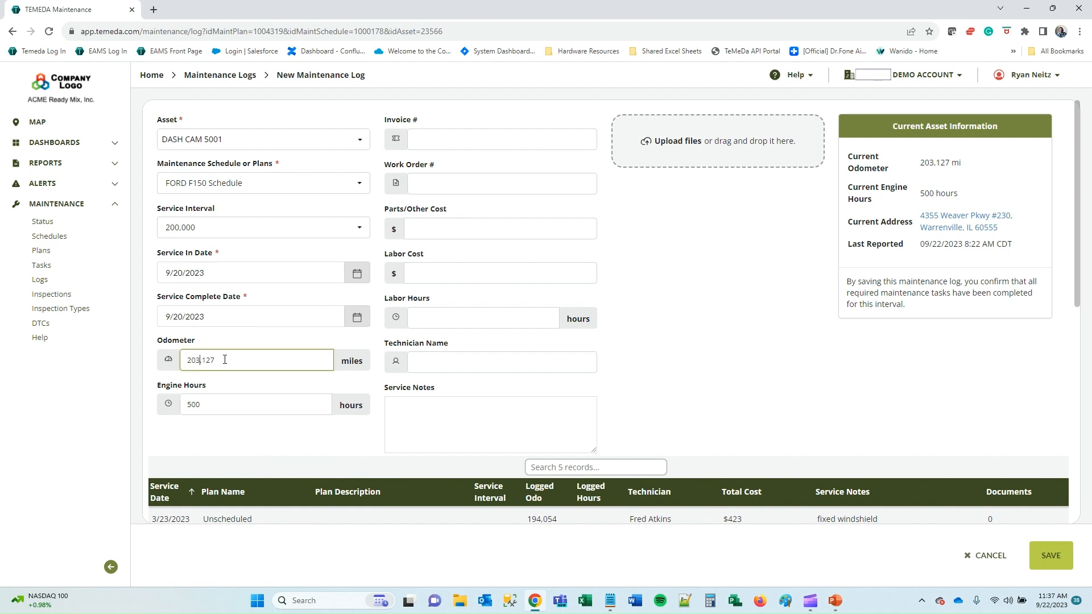
{"action": "key", "text": "BackSpace"}
{"action": "type", "text": "00"}
{"action": "double_click", "coordinate": [215, 413]}
{"action": "key", "text": "BackSpace"}
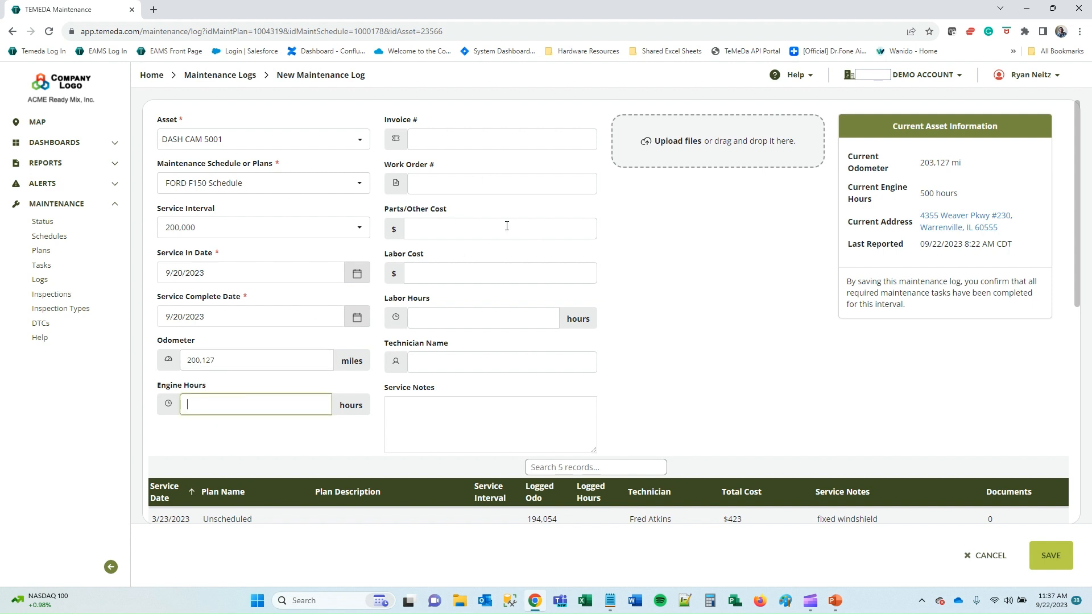
Enter invoice W5454, work order R89663, parts cost 100, labor cost 60 and 1 labor hour.
{"action": "left_click", "coordinate": [492, 142]}
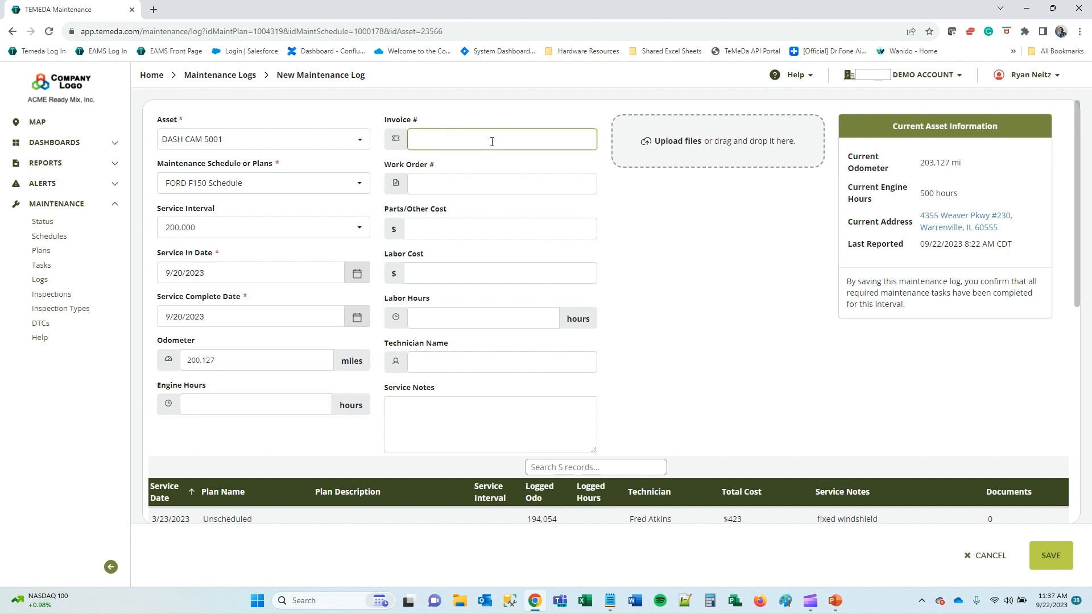
{"action": "type", "text": "W5454"}
{"action": "key", "text": "Tab"}
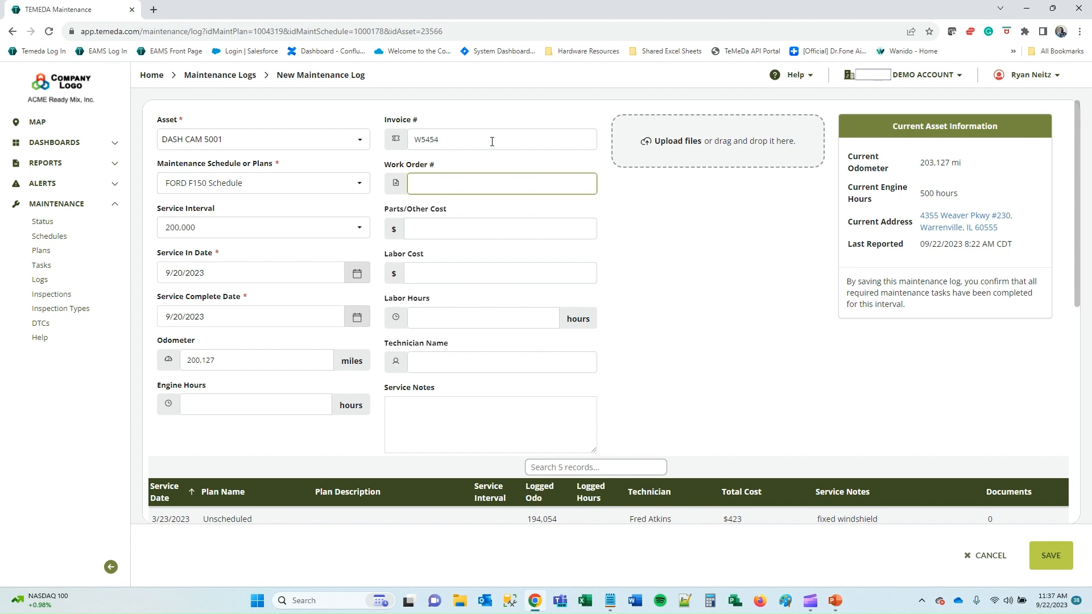
{"action": "type", "text": "R89663"}
{"action": "key", "text": "Tab"}
{"action": "type", "text": "100"}
{"action": "key", "text": "Tab"}
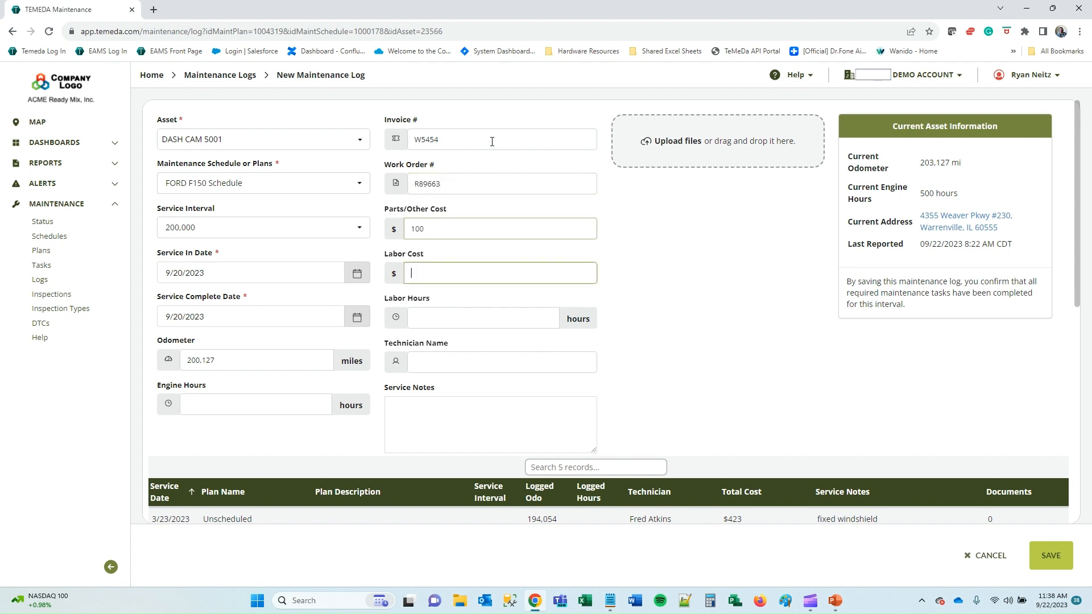
{"action": "type", "text": "60"}
{"action": "key", "text": "Tab"}
{"action": "type", "text": "1"}
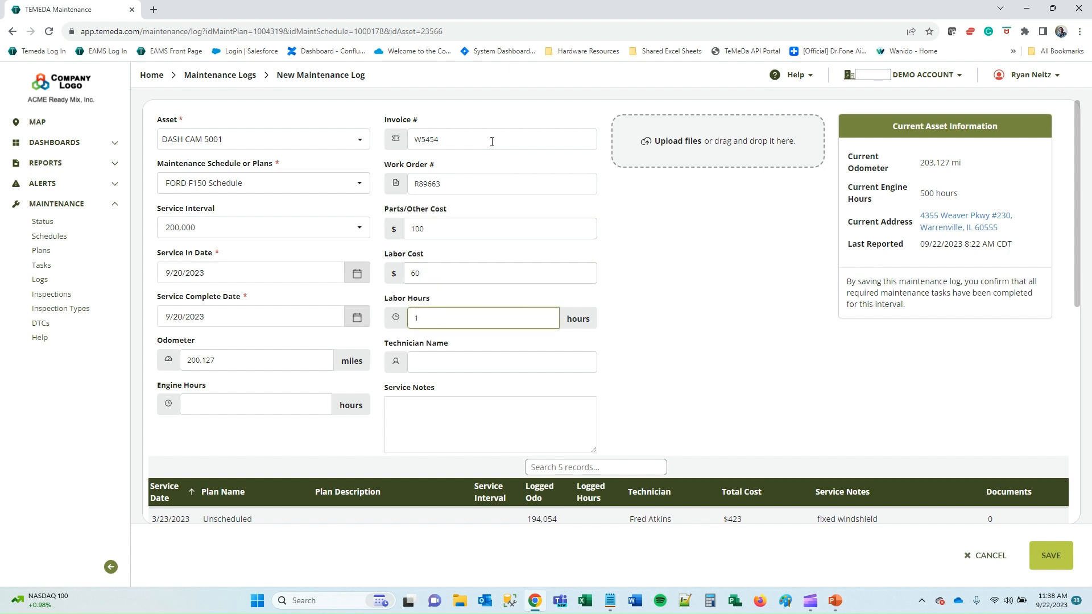
Fill in the technician name and save the new maintenance log.
{"action": "key", "text": "Tab"}
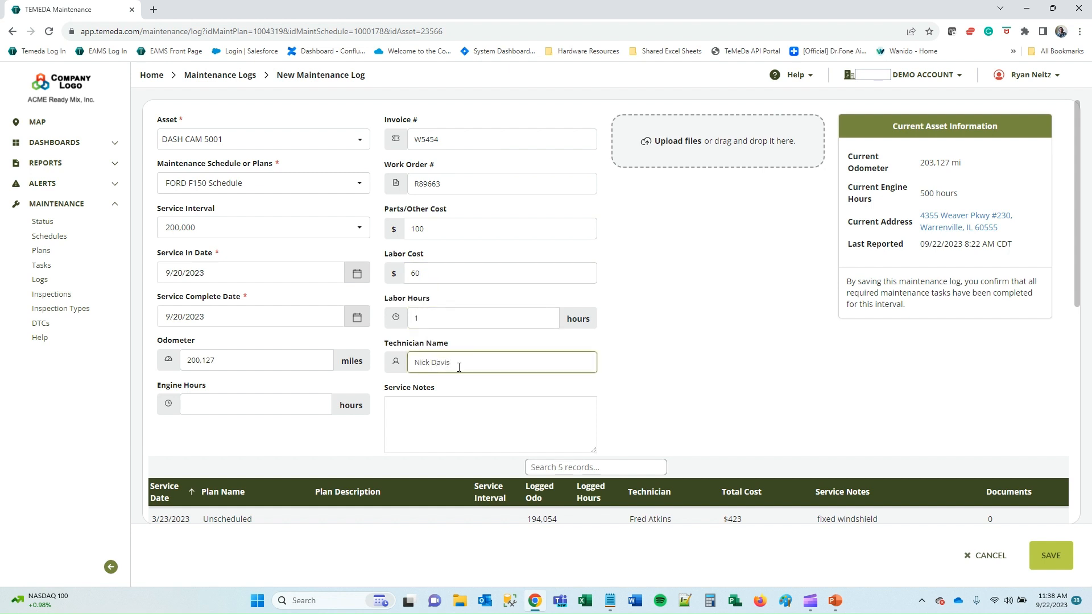
{"action": "left_click", "coordinate": [717, 332]}
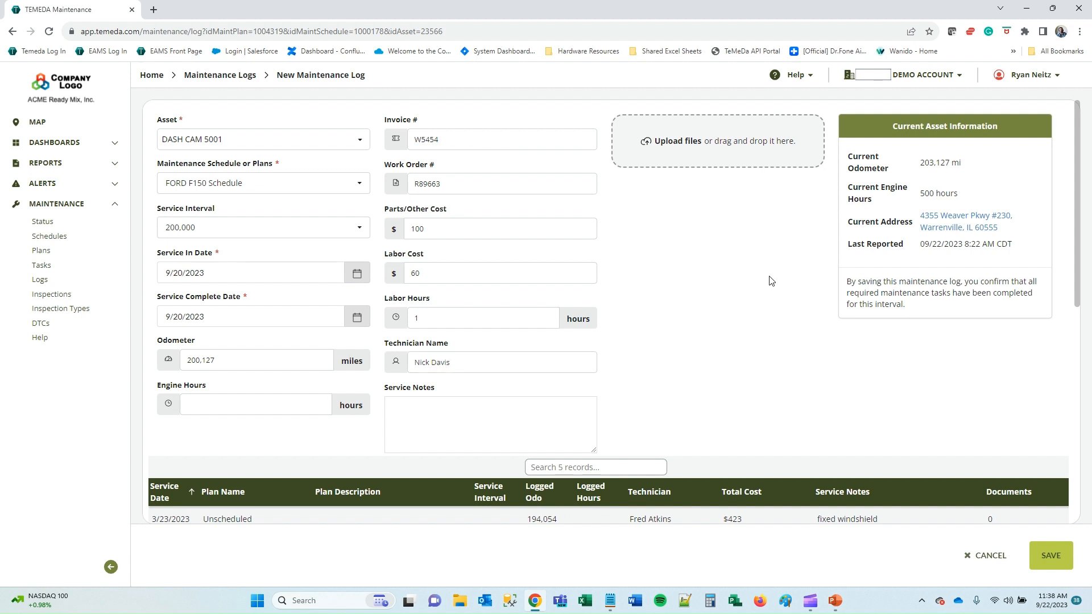
{"action": "scroll", "coordinate": [771, 280], "scroll_direction": "down", "scroll_amount": 2}
{"action": "scroll", "coordinate": [772, 281], "scroll_direction": "up", "scroll_amount": 2}
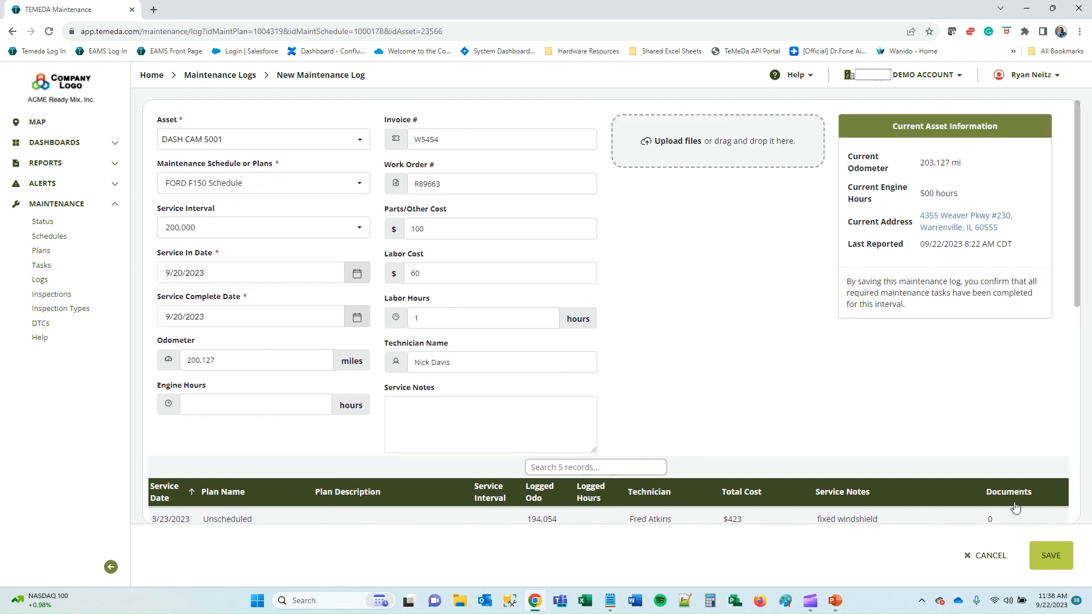
{"action": "left_click", "coordinate": [1051, 556]}
Return to the status list grouped by asset and inspect DASH CAM 5001 and HVAC-1001 plans.
{"action": "left_click", "coordinate": [1050, 556]}
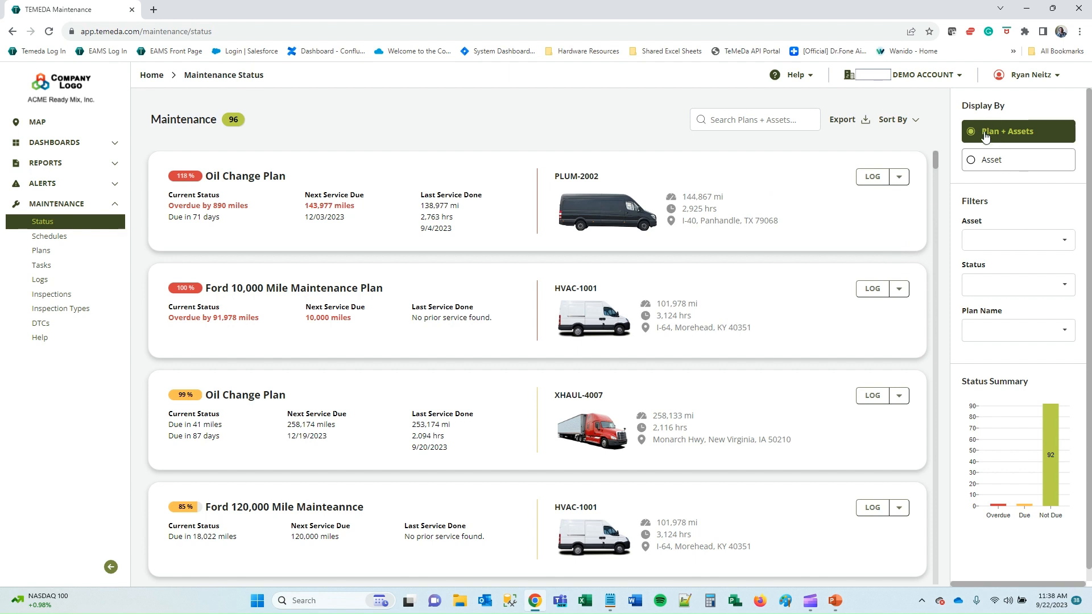
{"action": "left_click", "coordinate": [1002, 166]}
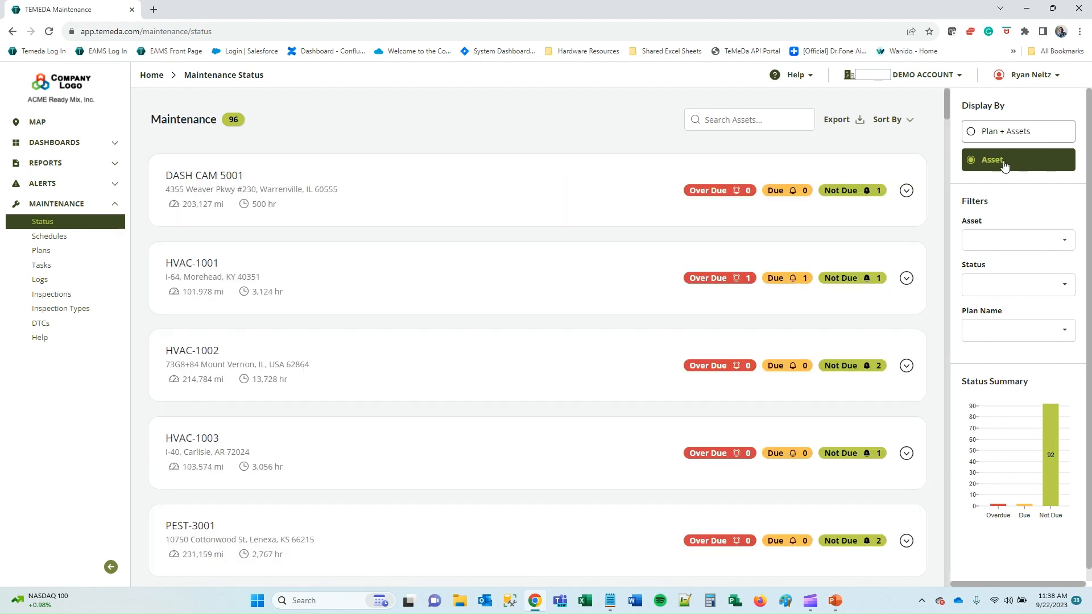
{"action": "left_click", "coordinate": [907, 192]}
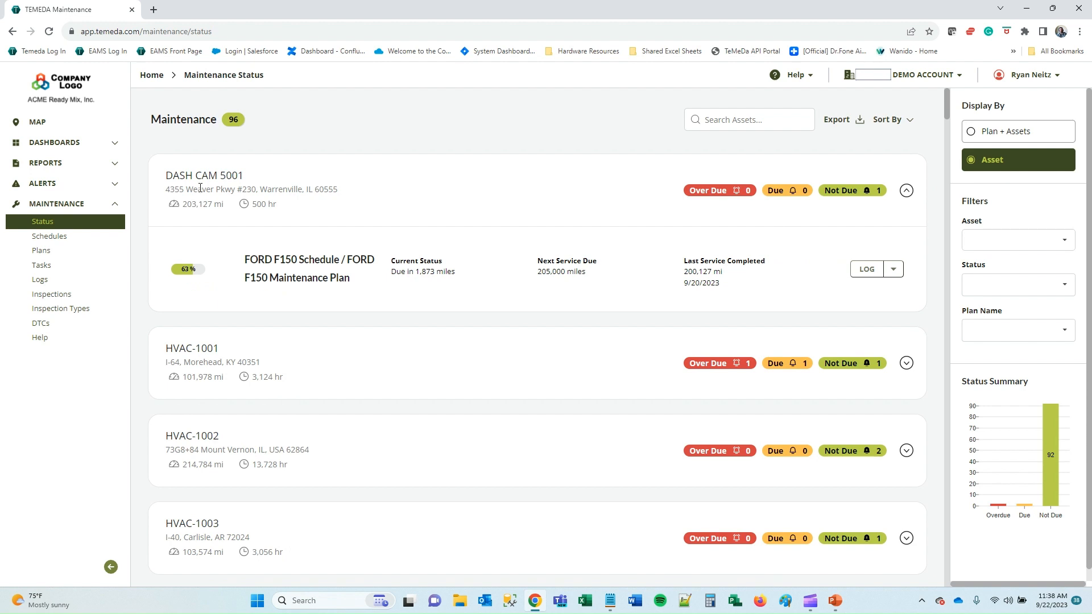
{"action": "left_click", "coordinate": [907, 192]}
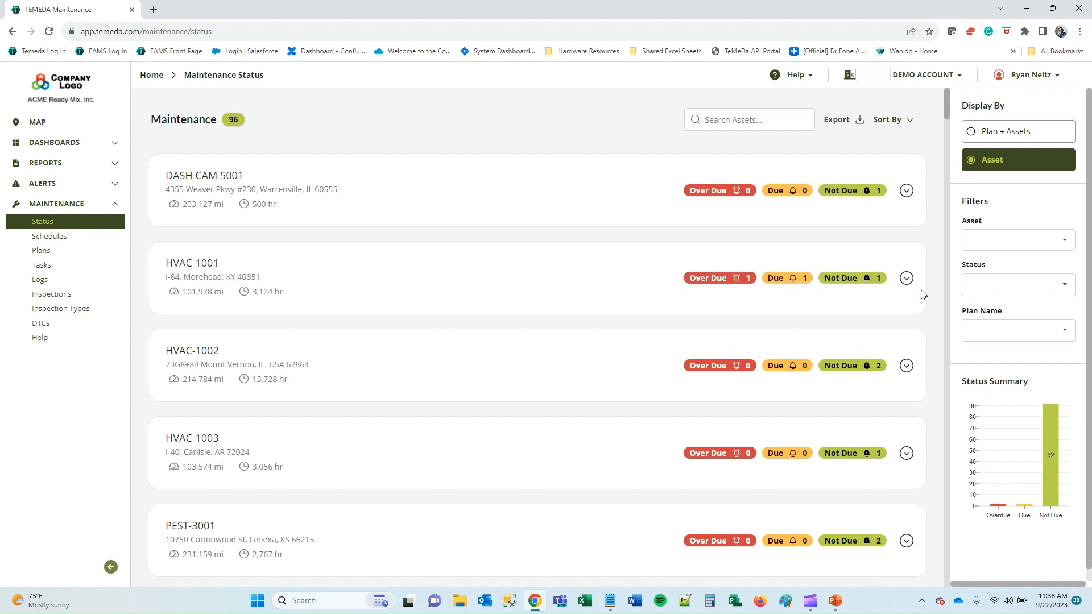
{"action": "left_click", "coordinate": [907, 279]}
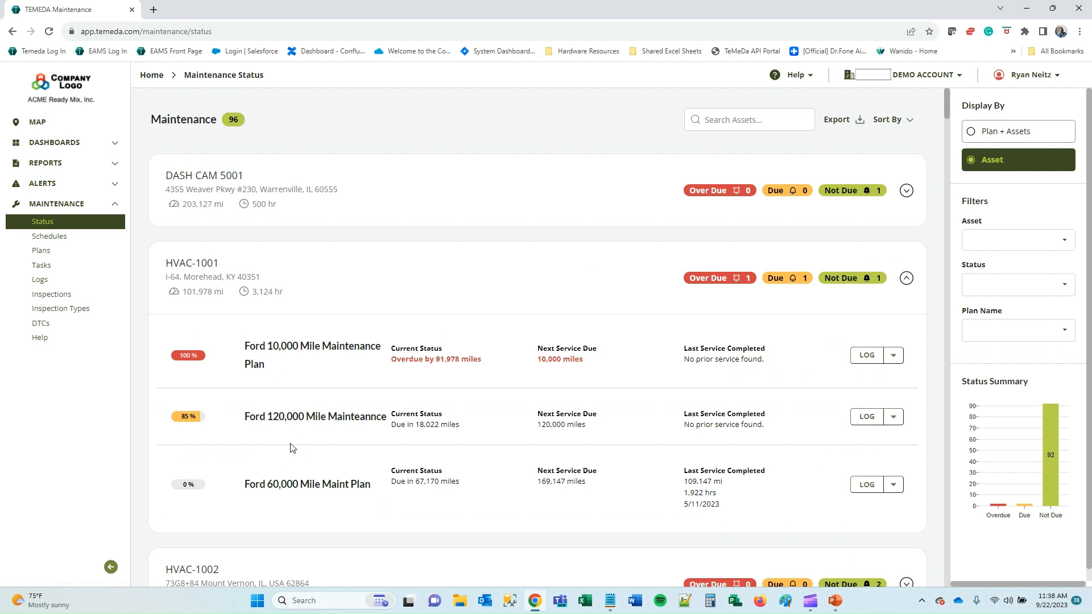
{"action": "left_click", "coordinate": [907, 279]}
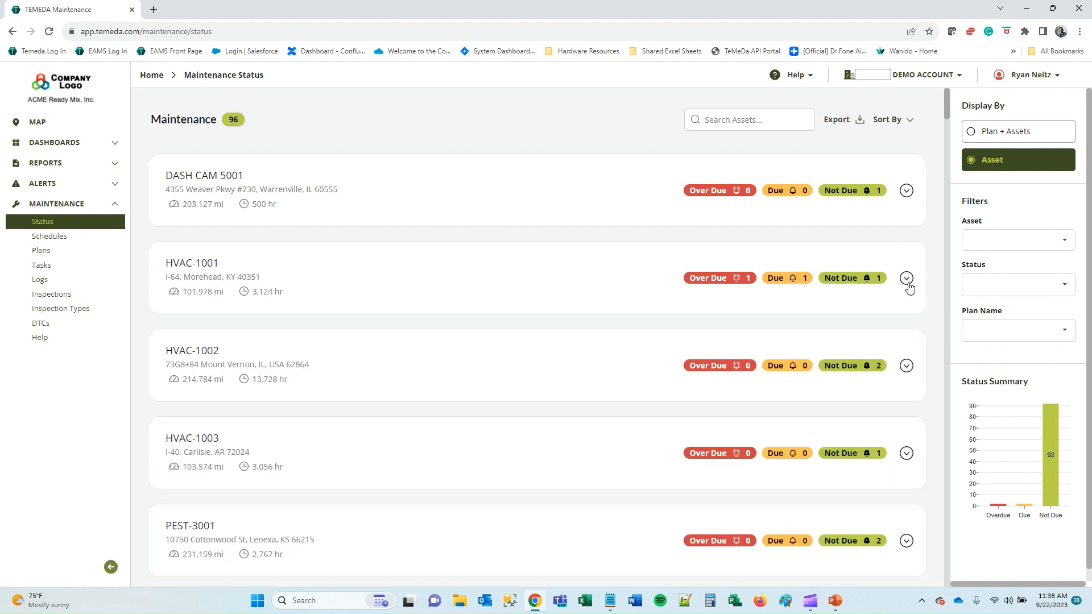
Try the Over Due status filter, then clear it and leave Plan Name unfiltered.
{"action": "left_click", "coordinate": [1038, 238]}
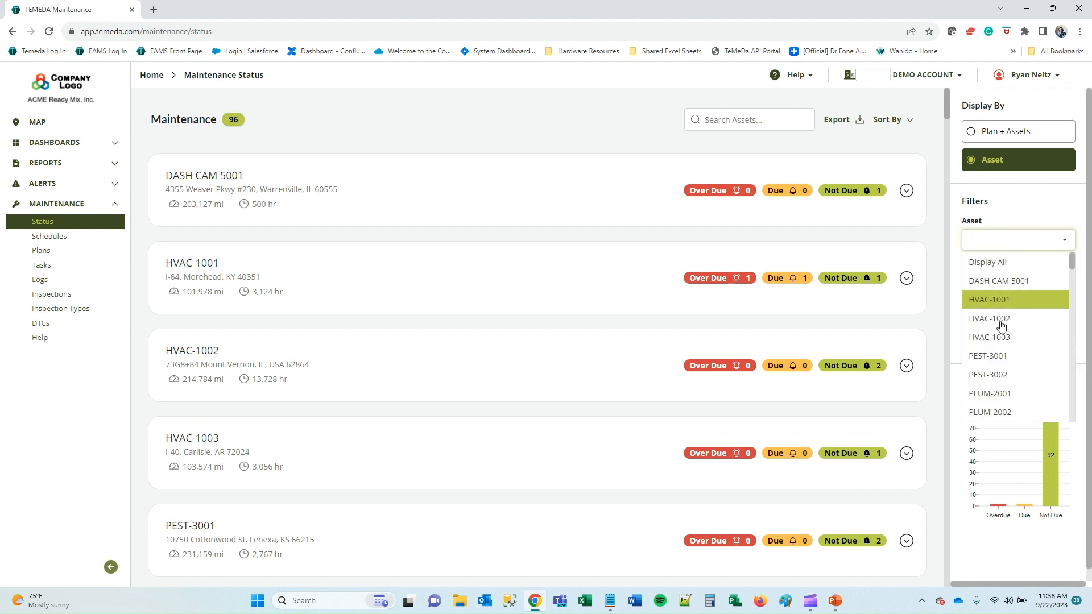
{"action": "left_click", "coordinate": [996, 215]}
{"action": "left_click", "coordinate": [1005, 284]}
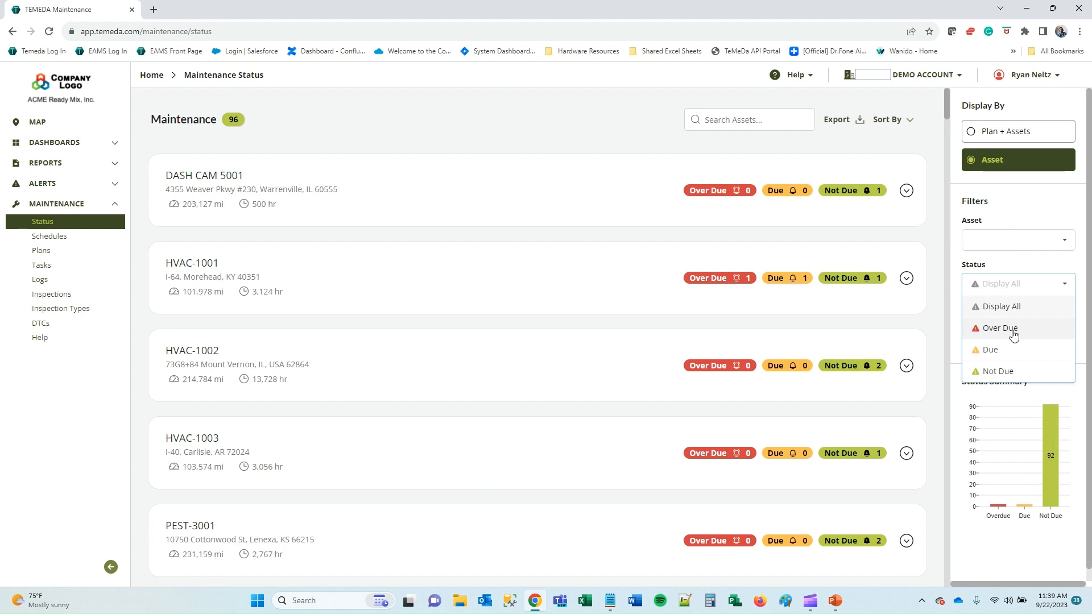
{"action": "left_click", "coordinate": [995, 330]}
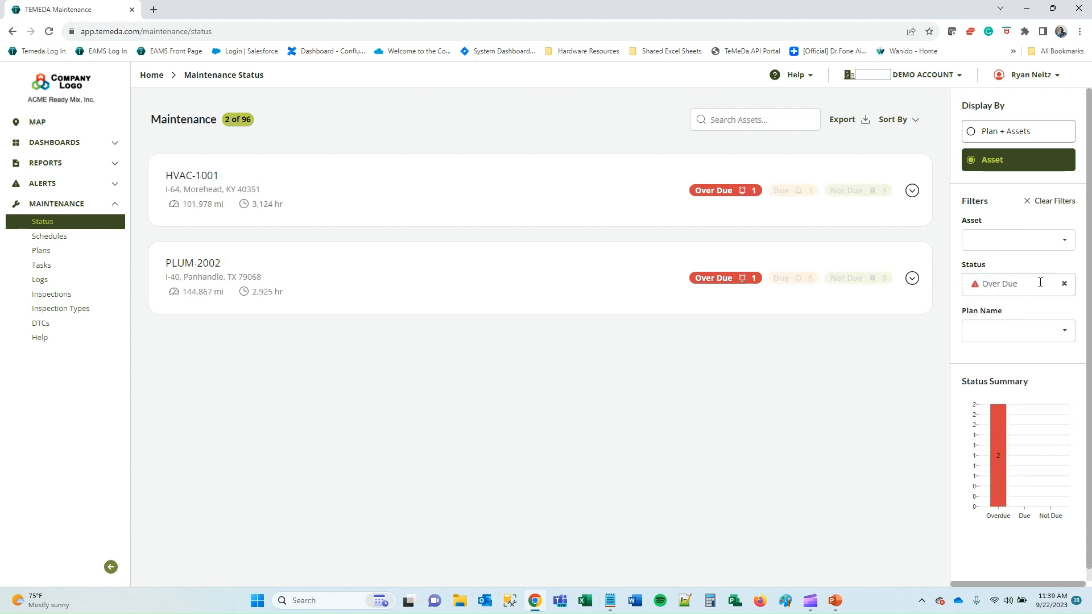
{"action": "left_click", "coordinate": [1065, 287]}
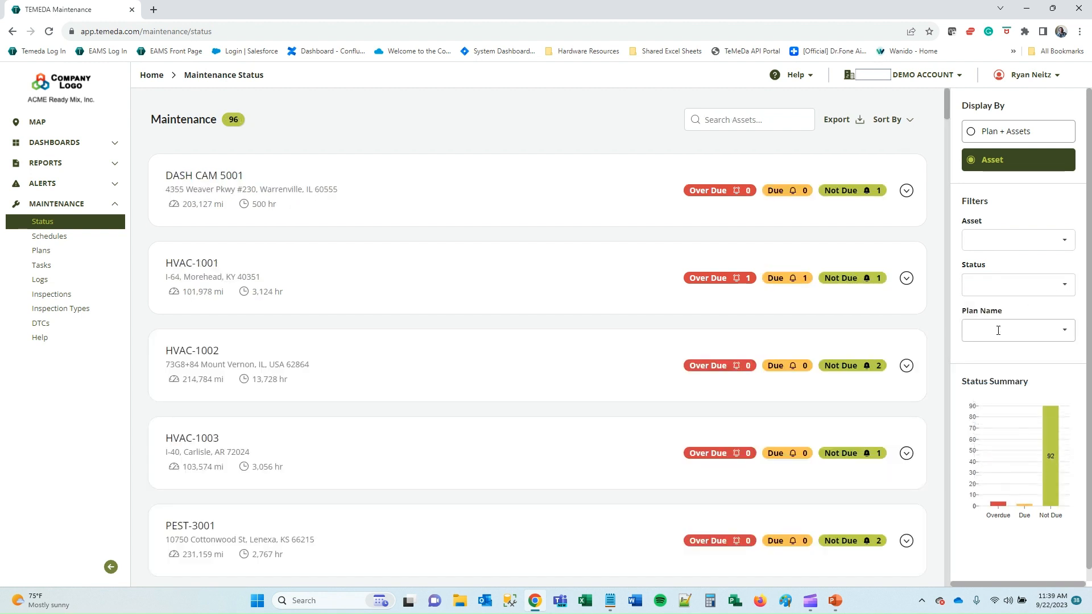
{"action": "left_click", "coordinate": [1007, 330]}
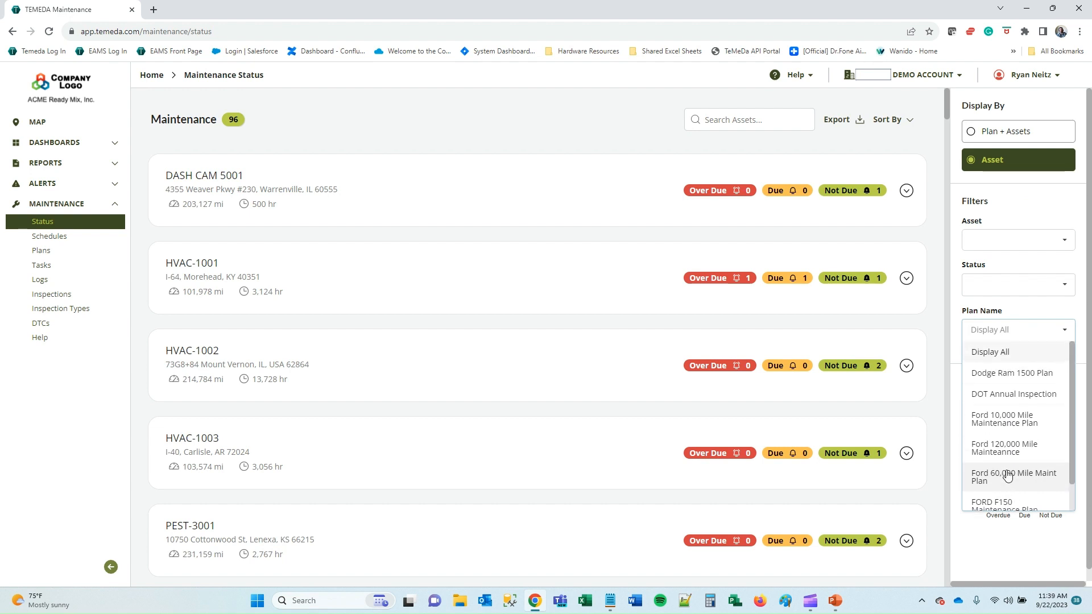
{"action": "left_click", "coordinate": [1034, 206]}
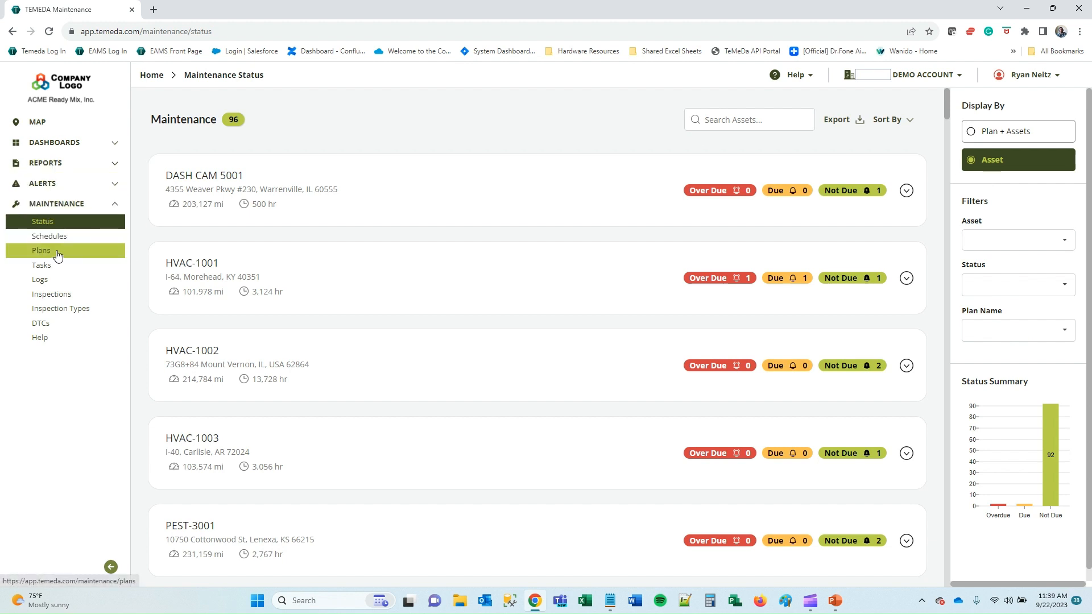
Review the 15-plan Maintenance Plan List and start a new plan with ADD PLAN.
{"action": "left_click", "coordinate": [40, 254]}
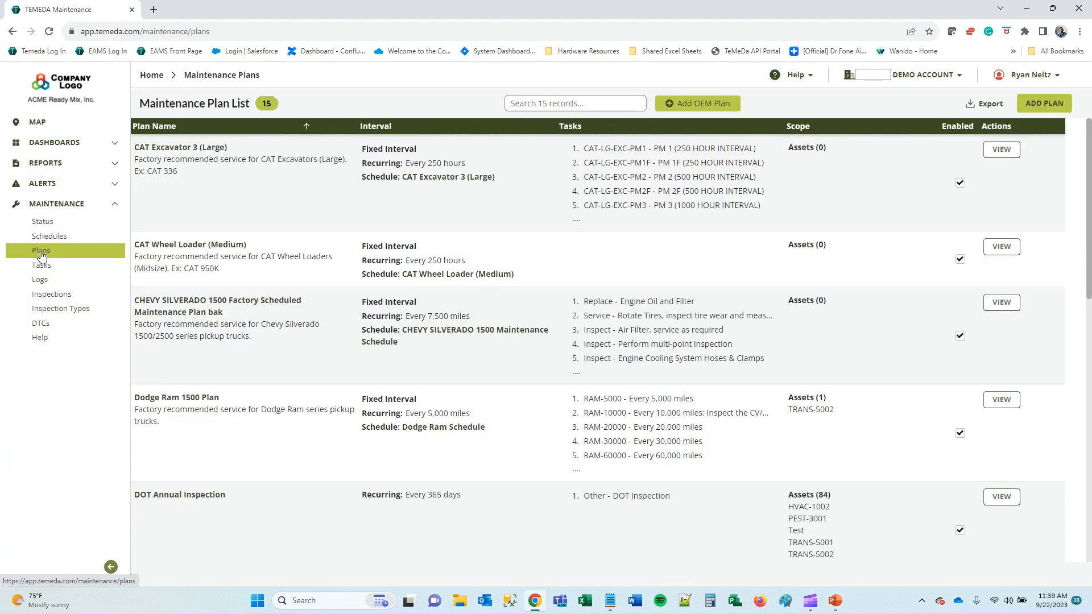
{"action": "scroll", "coordinate": [253, 271], "scroll_direction": "down", "scroll_amount": 5}
{"action": "scroll", "coordinate": [254, 270], "scroll_direction": "up", "scroll_amount": 5}
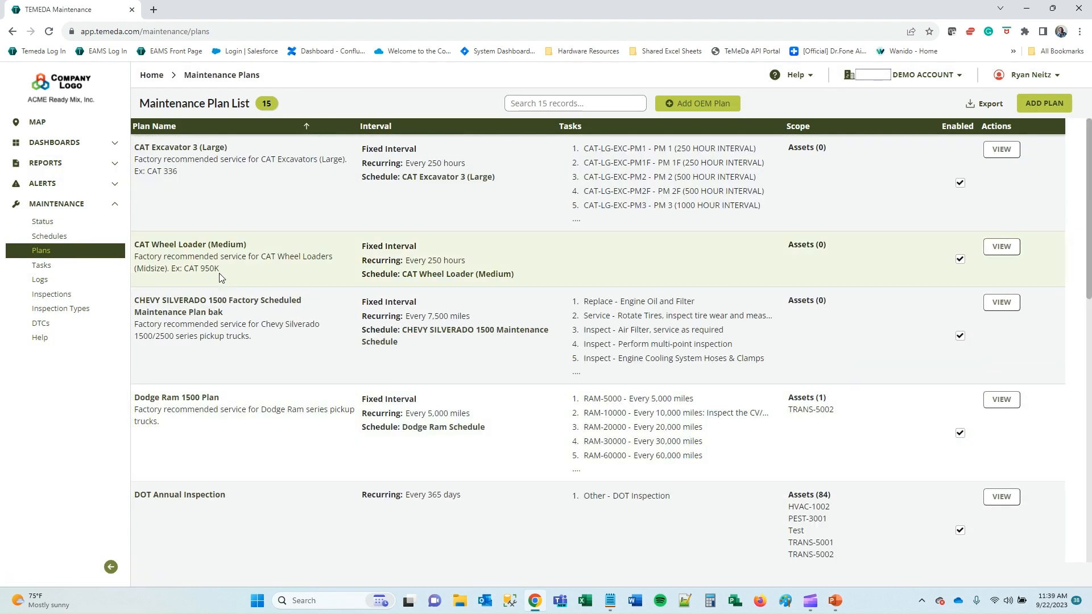
{"action": "left_click", "coordinate": [1047, 103]}
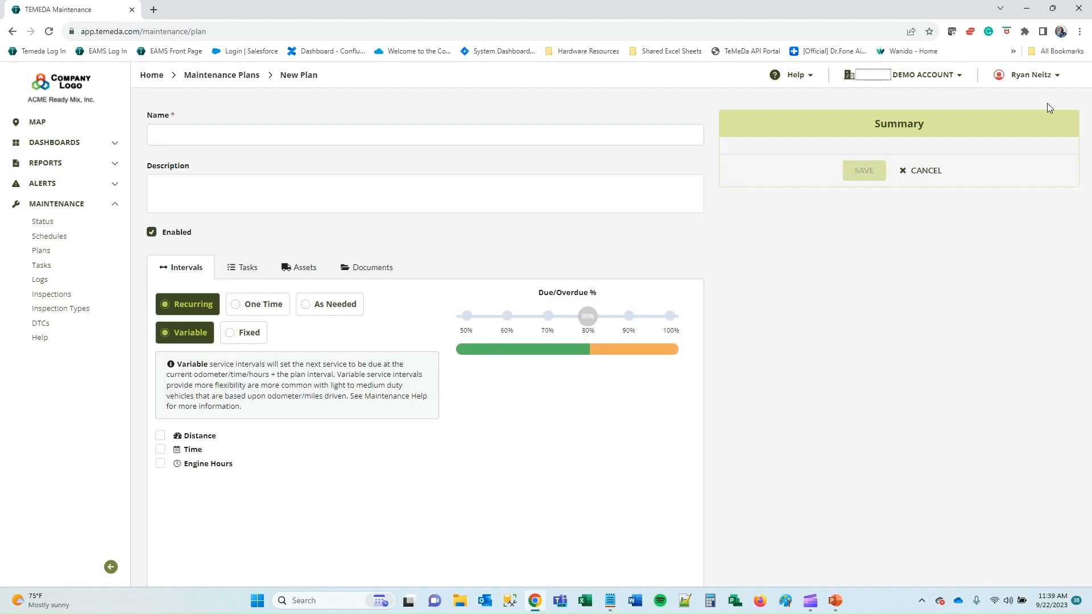
Make the plan Fixed, tracking distance every 5000 miles.
{"action": "left_click", "coordinate": [231, 336]}
{"action": "left_click", "coordinate": [161, 426]}
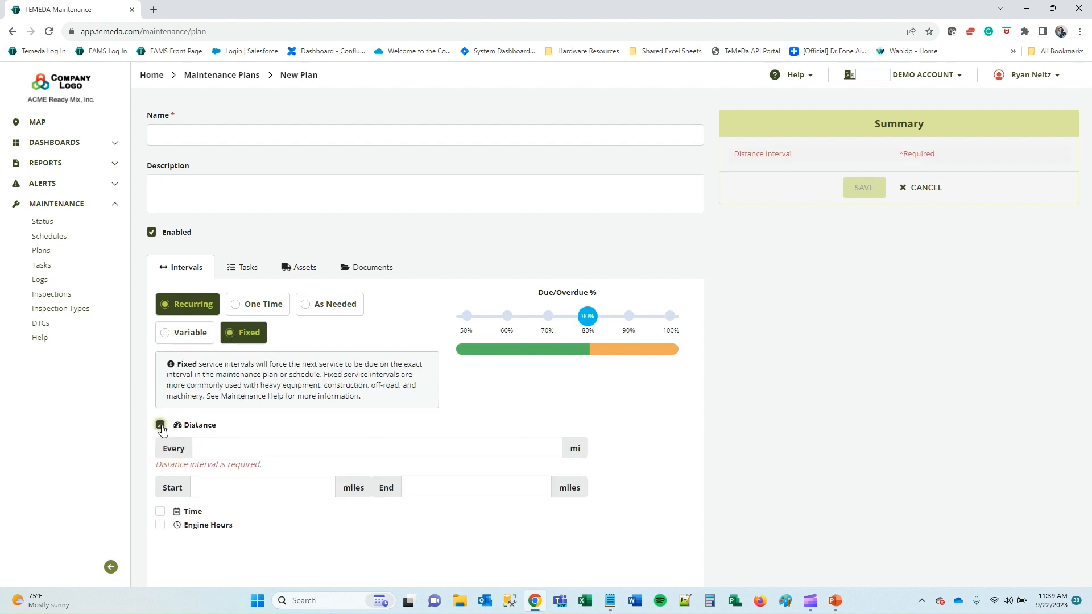
{"action": "left_click", "coordinate": [230, 448]}
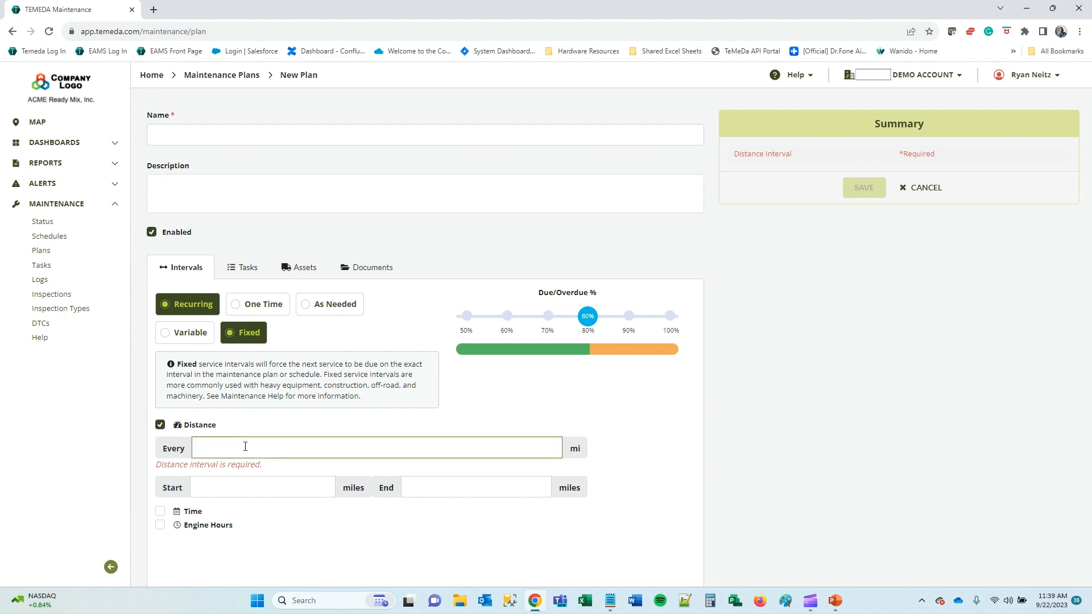
{"action": "type", "text": "5000"}
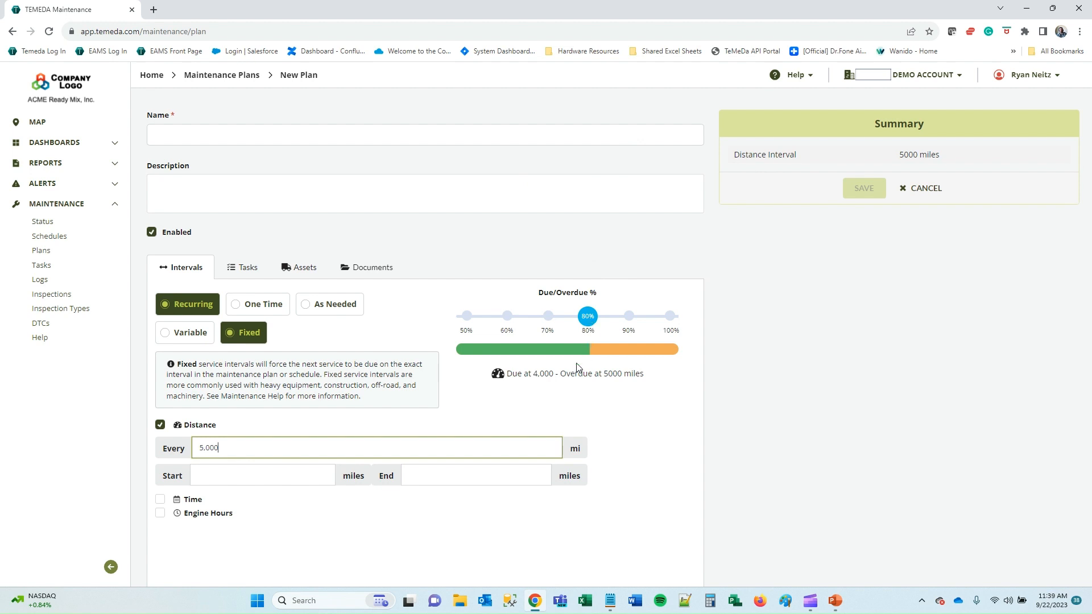
Set the due threshold to 90%, due at 4,500 and overdue at 5,000 miles.
{"action": "left_click_drag", "start_coordinate": [587, 317], "coordinate": [627, 321]}
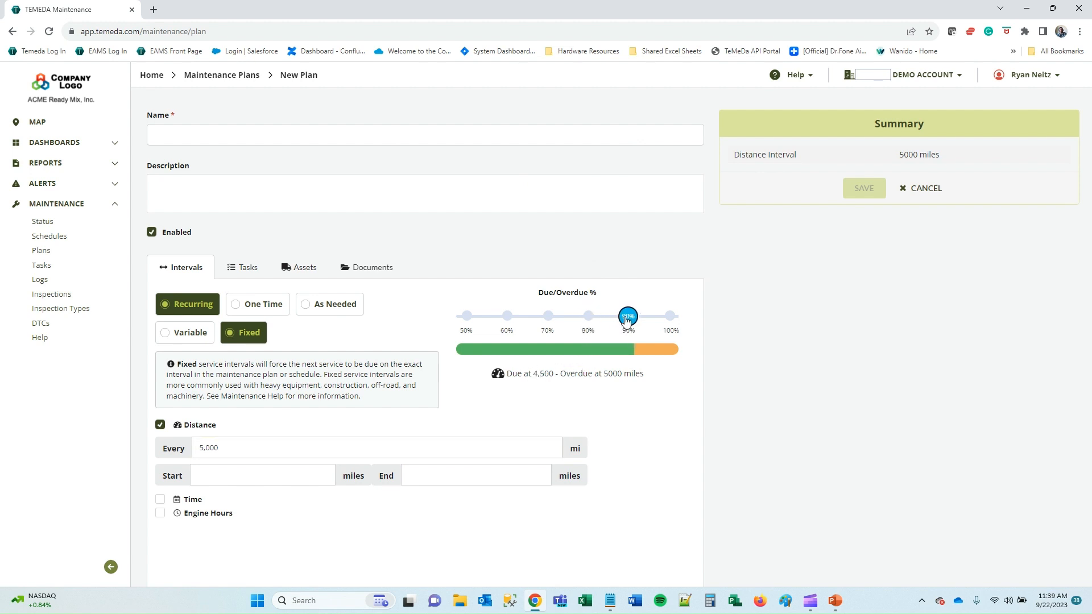
{"action": "triple_click", "coordinate": [537, 373]}
{"action": "triple_click", "coordinate": [545, 376]}
{"action": "double_click", "coordinate": [540, 376]}
{"action": "left_click", "coordinate": [617, 376]}
{"action": "triple_click", "coordinate": [617, 376]}
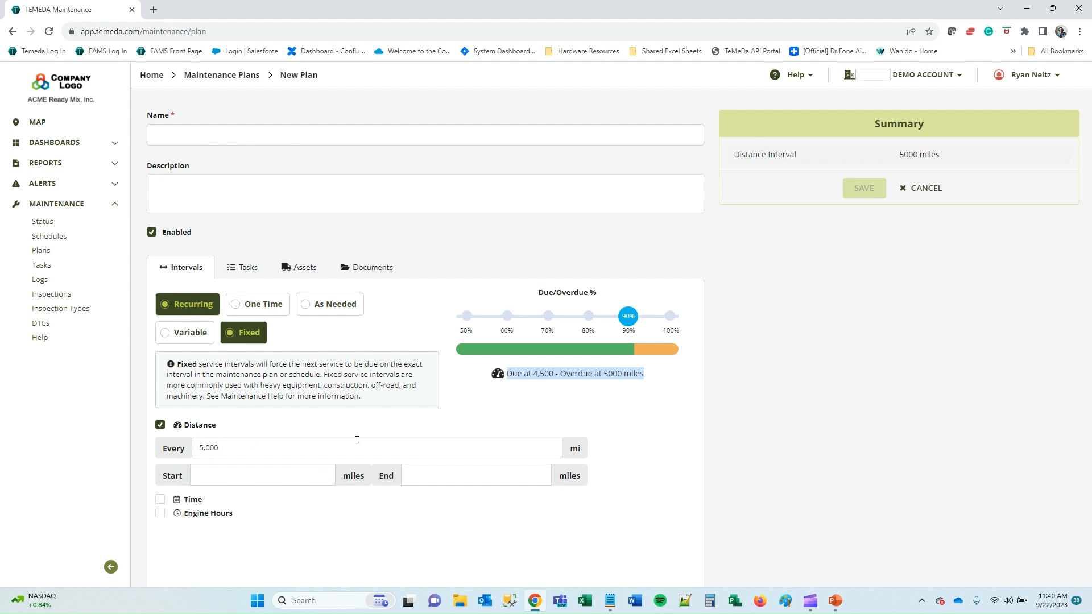
Change the recurring interval type from Fixed to Variable.
{"action": "left_click", "coordinate": [165, 334]}
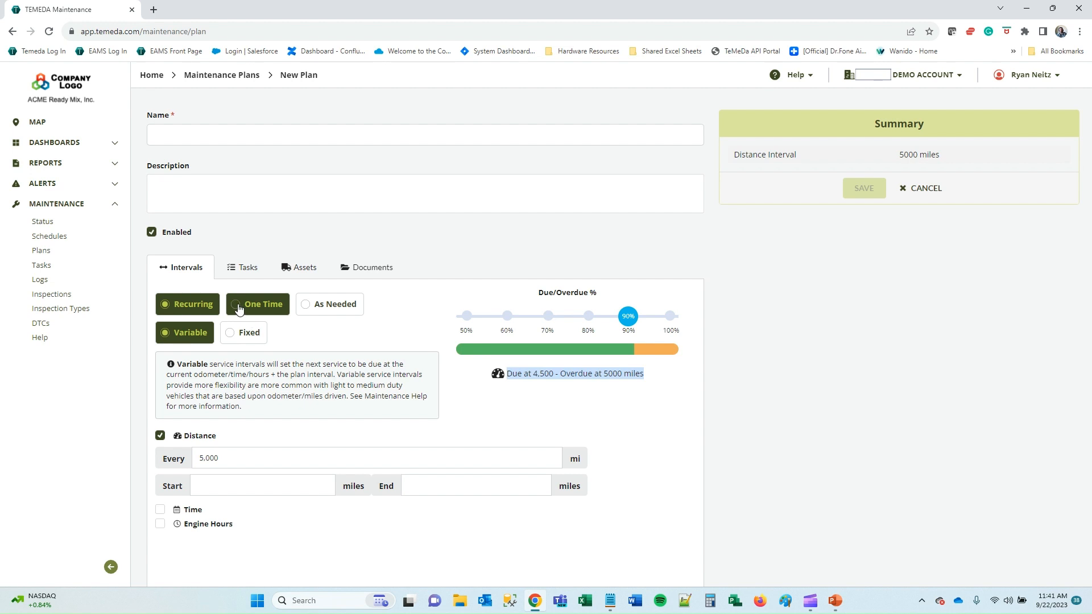
Preview the One Time and As Needed options, then go back to Recurring.
{"action": "left_click", "coordinate": [238, 308]}
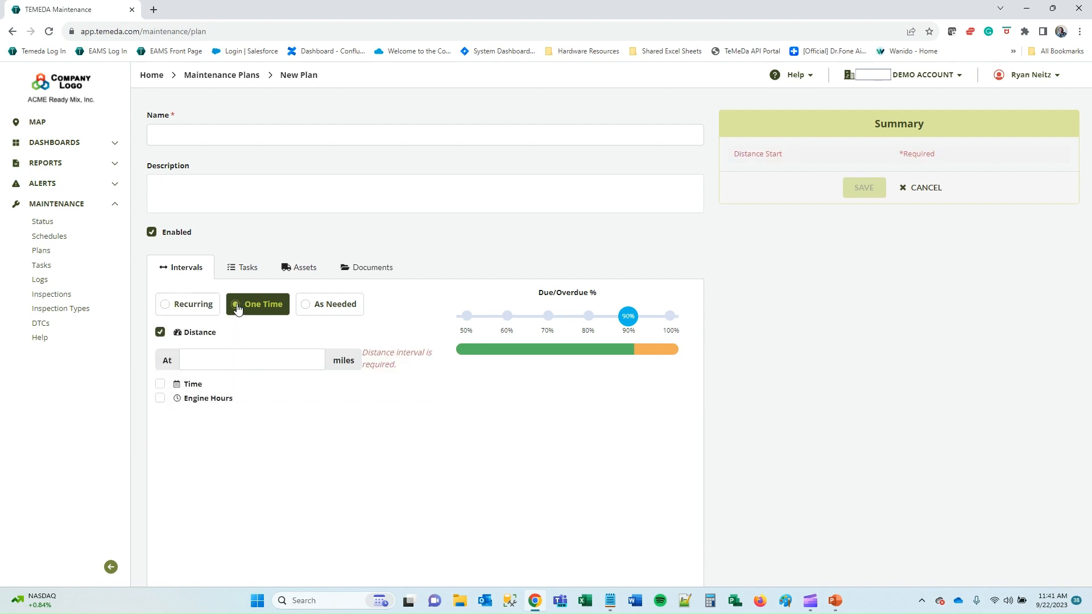
{"action": "left_click", "coordinate": [271, 353]}
{"action": "left_click", "coordinate": [308, 310]}
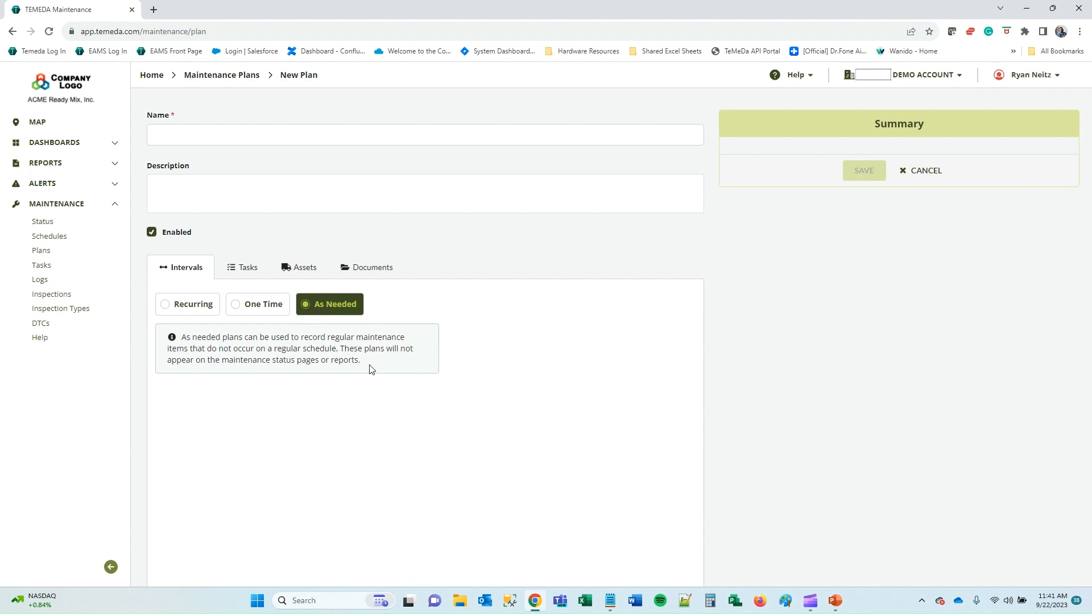
{"action": "left_click", "coordinate": [168, 312]}
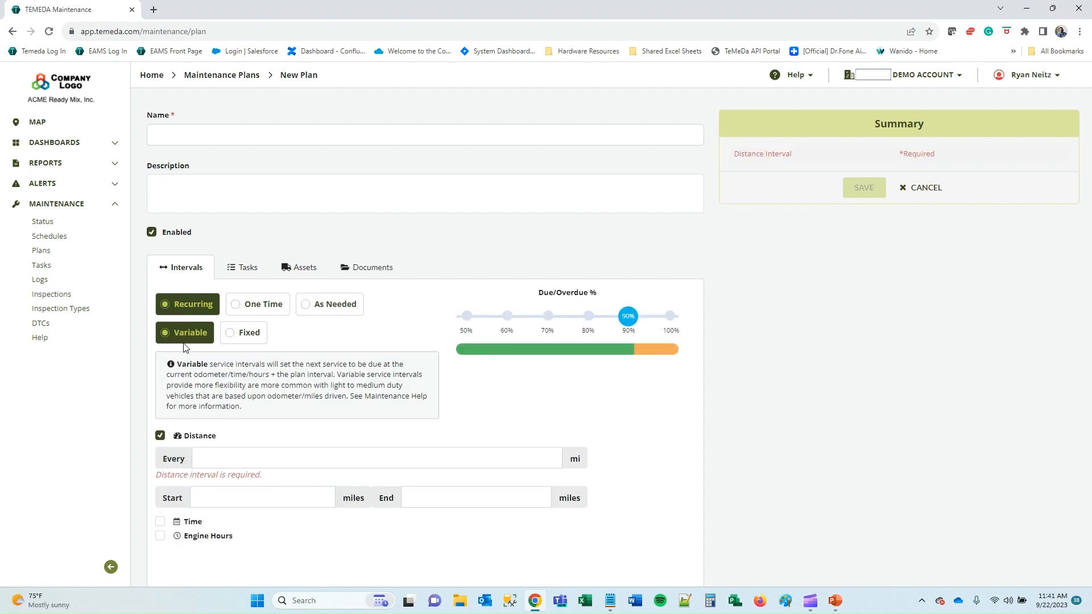
Enter every 5000 miles plus a 90-day time interval, then show the Tasks section.
{"action": "left_click", "coordinate": [241, 456]}
{"action": "type", "text": "5000"}
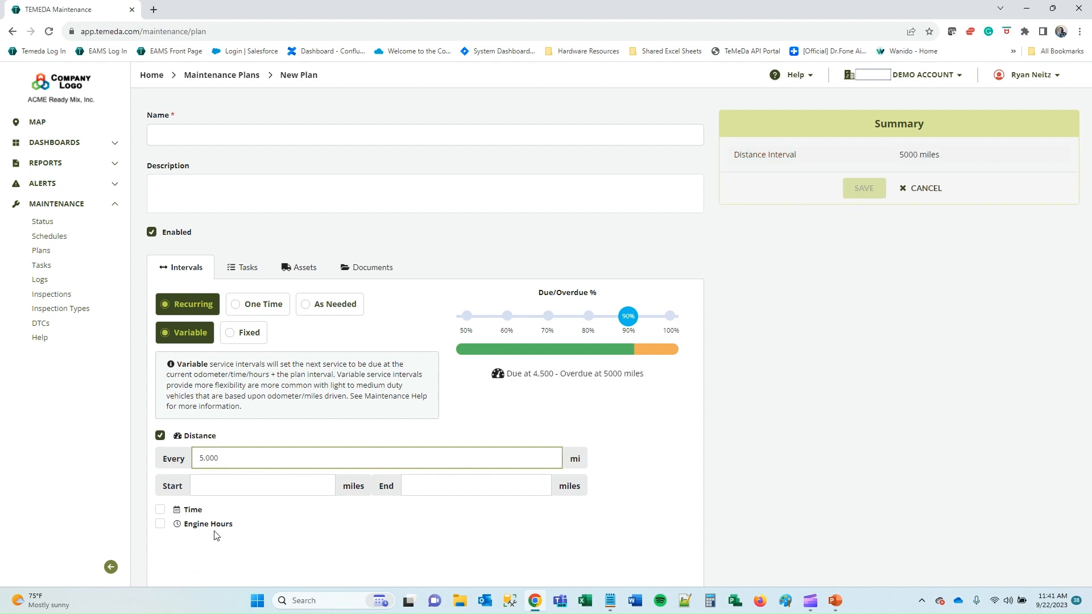
{"action": "left_click", "coordinate": [160, 510]}
{"action": "scroll", "coordinate": [228, 521], "scroll_direction": "down", "scroll_amount": 1}
{"action": "left_click", "coordinate": [300, 495]}
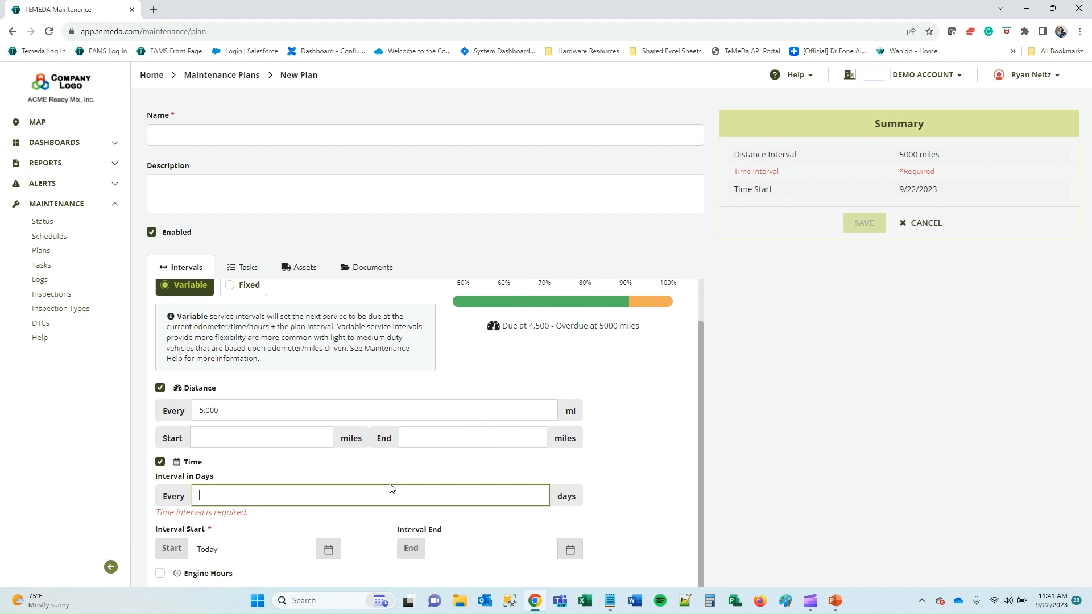
{"action": "type", "text": "90"}
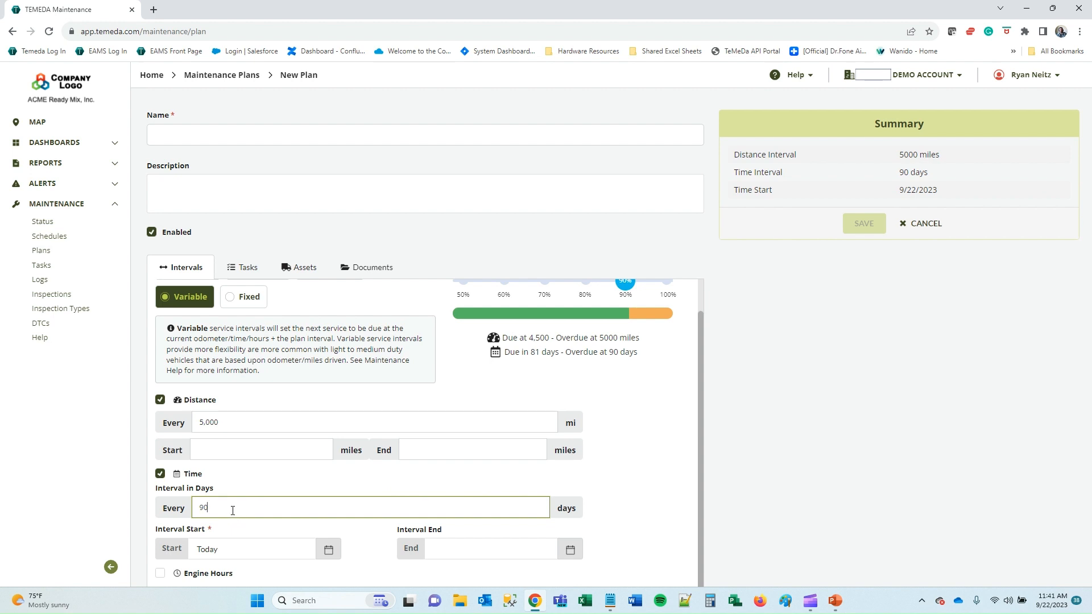
{"action": "scroll", "coordinate": [691, 448], "scroll_direction": "up", "scroll_amount": 1}
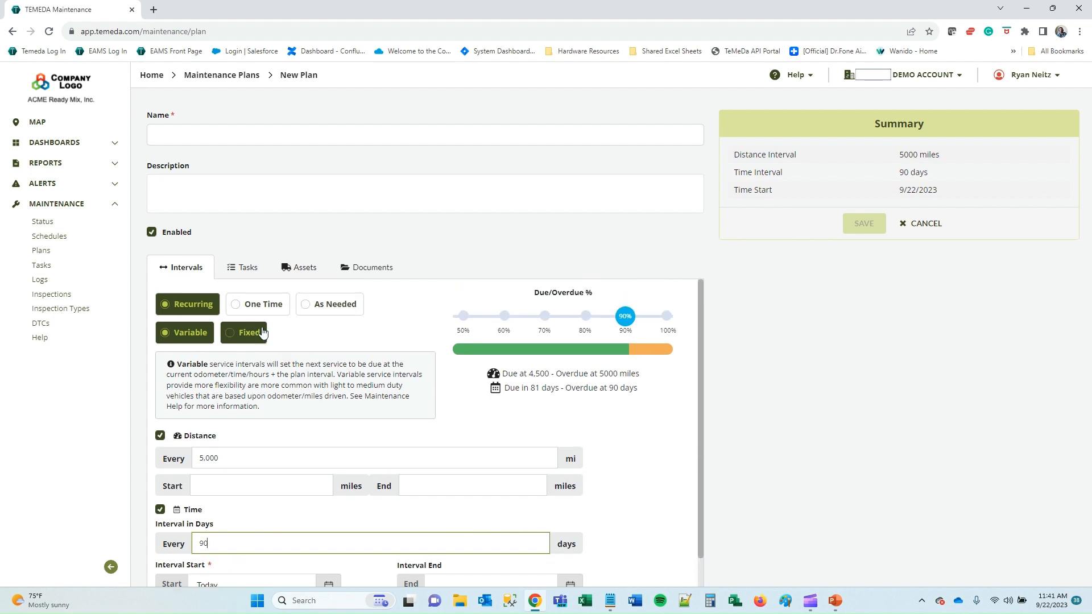
{"action": "left_click", "coordinate": [243, 271]}
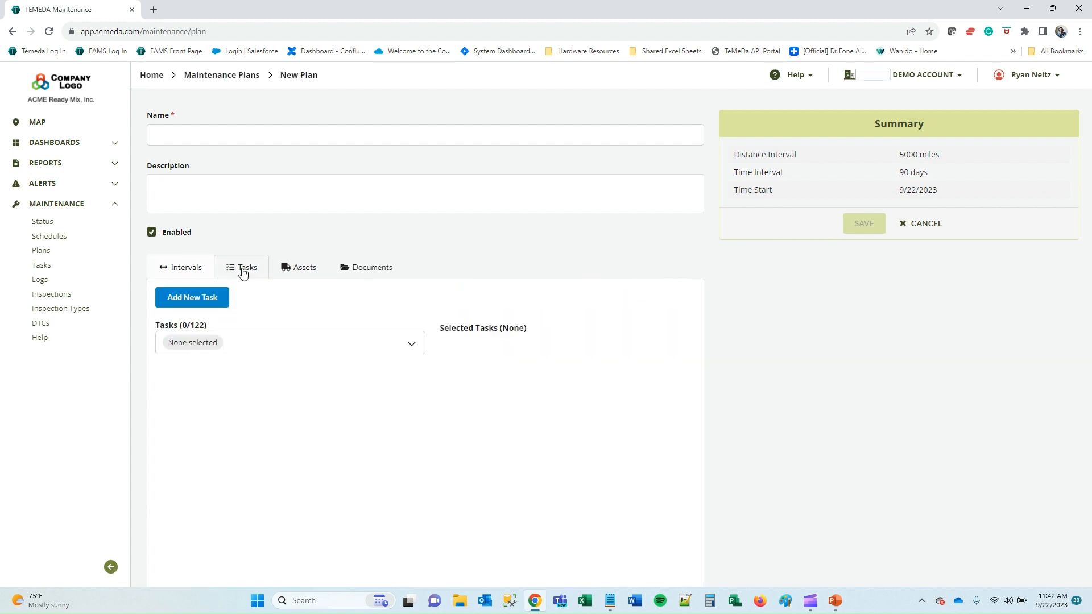
Search 'replace' in the task list and add Replace - Engine Oil and Filter to the plan.
{"action": "left_click", "coordinate": [251, 341]}
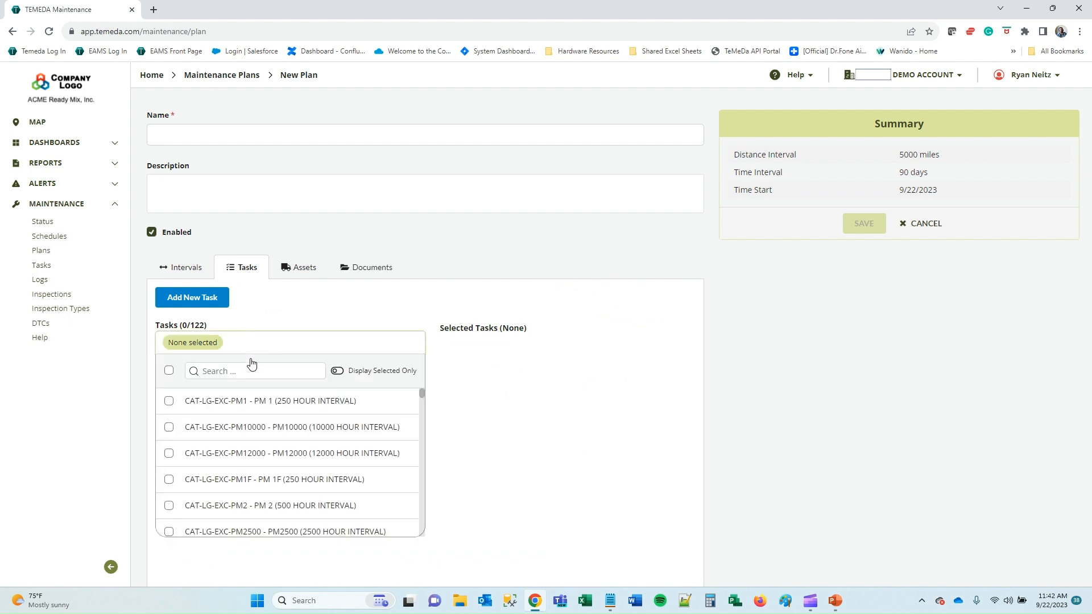
{"action": "scroll", "coordinate": [239, 466], "scroll_direction": "down", "scroll_amount": 5}
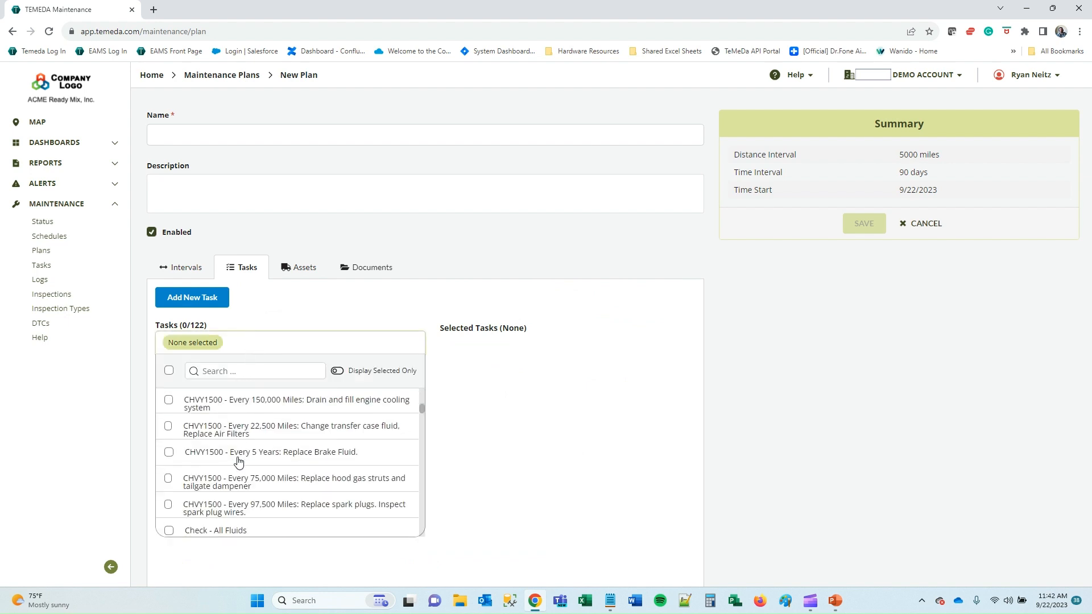
{"action": "left_click", "coordinate": [250, 373]}
{"action": "type", "text": "replace"}
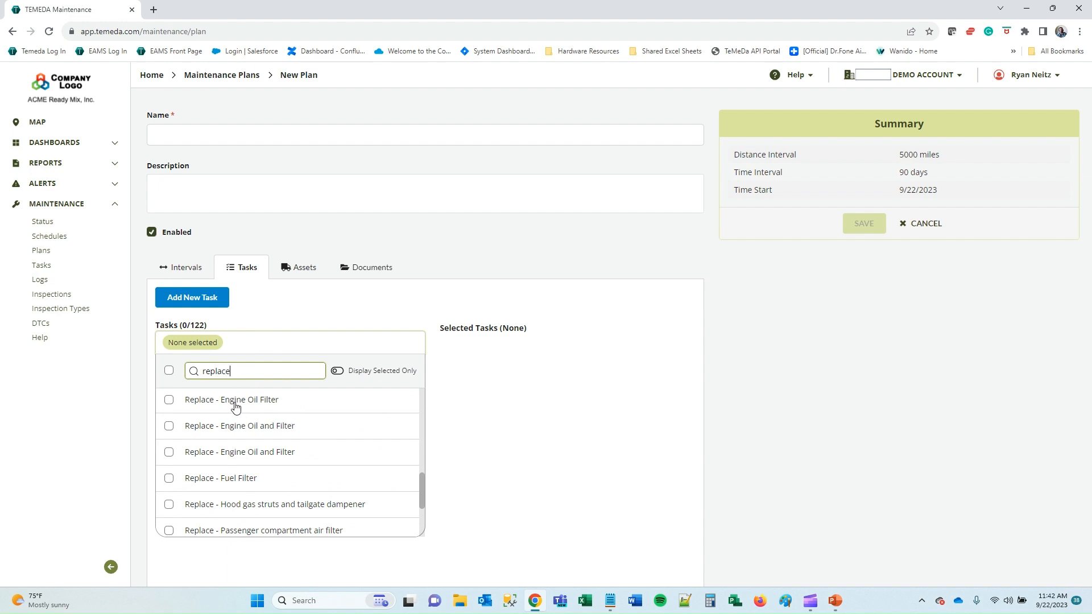
{"action": "left_click", "coordinate": [259, 431]}
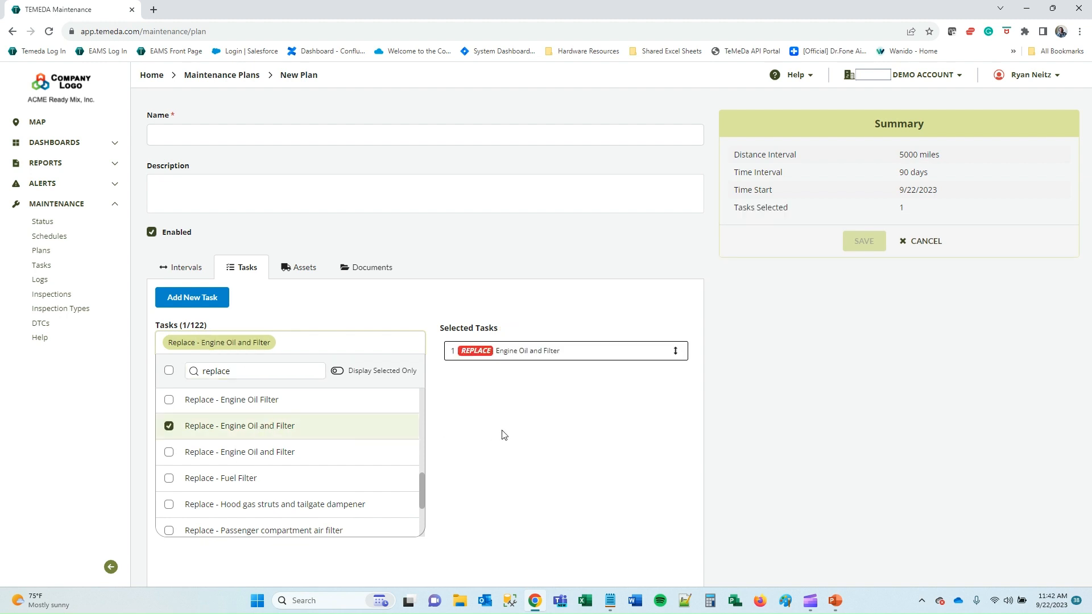
{"action": "left_click", "coordinate": [307, 300]}
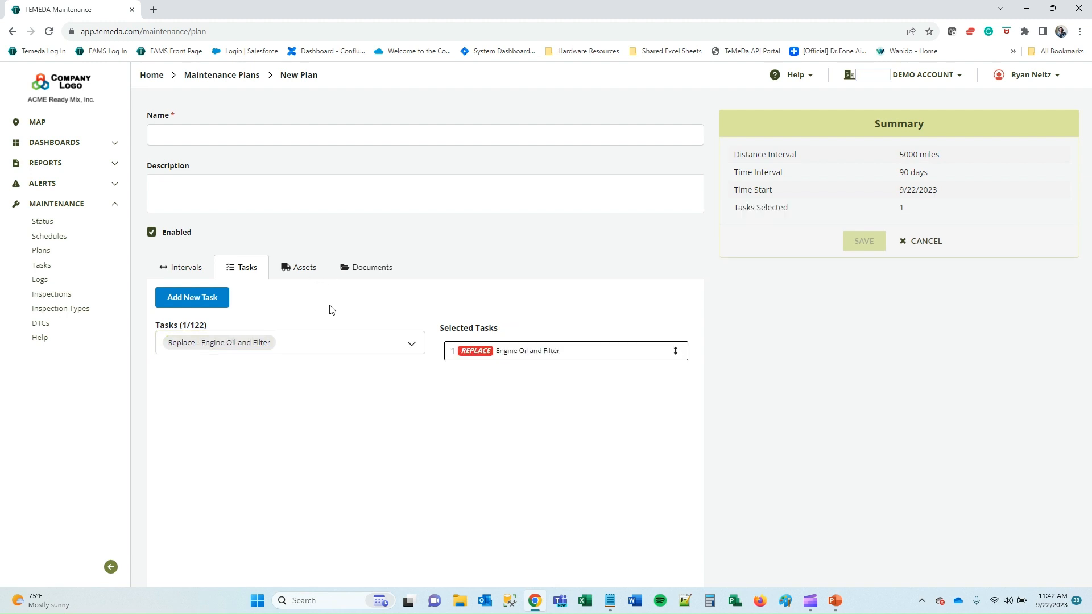
Create a custom task with action Clean and name 'Windshield'.
{"action": "left_click", "coordinate": [181, 300]}
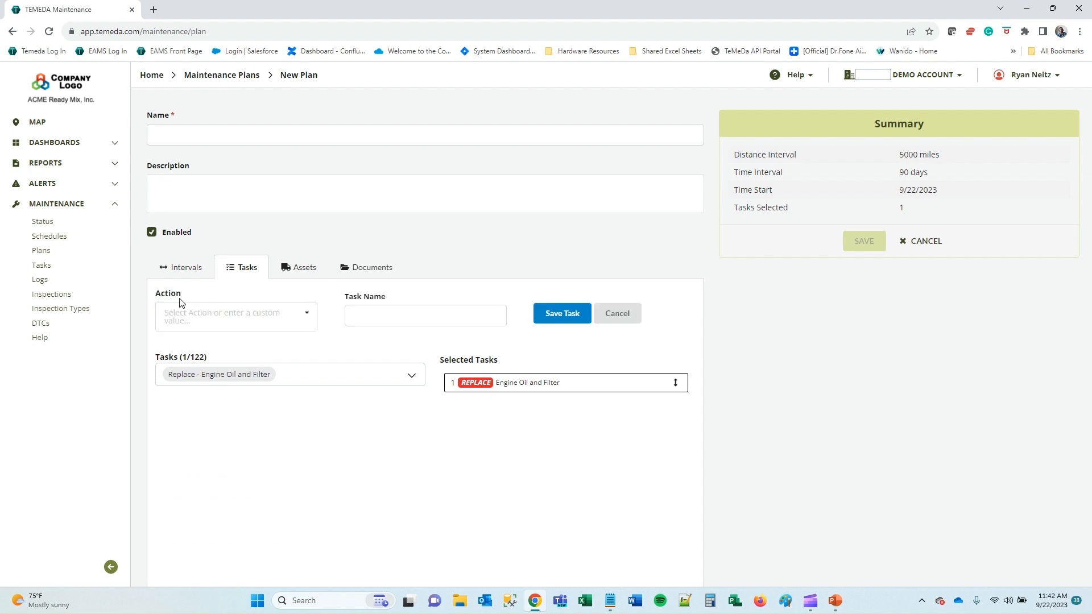
{"action": "left_click", "coordinate": [303, 314]}
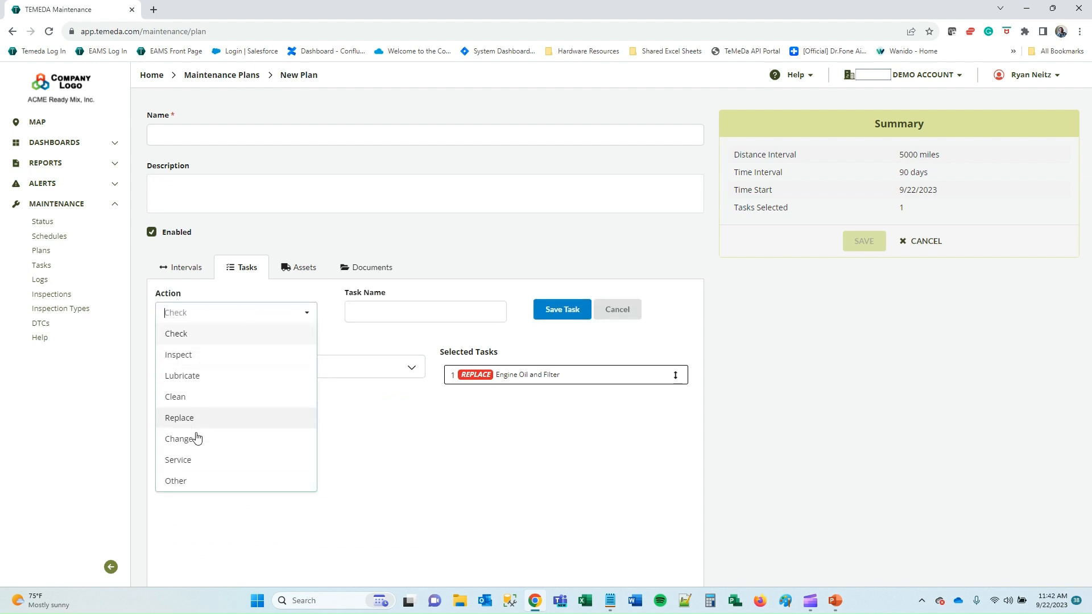
{"action": "left_click", "coordinate": [219, 397]}
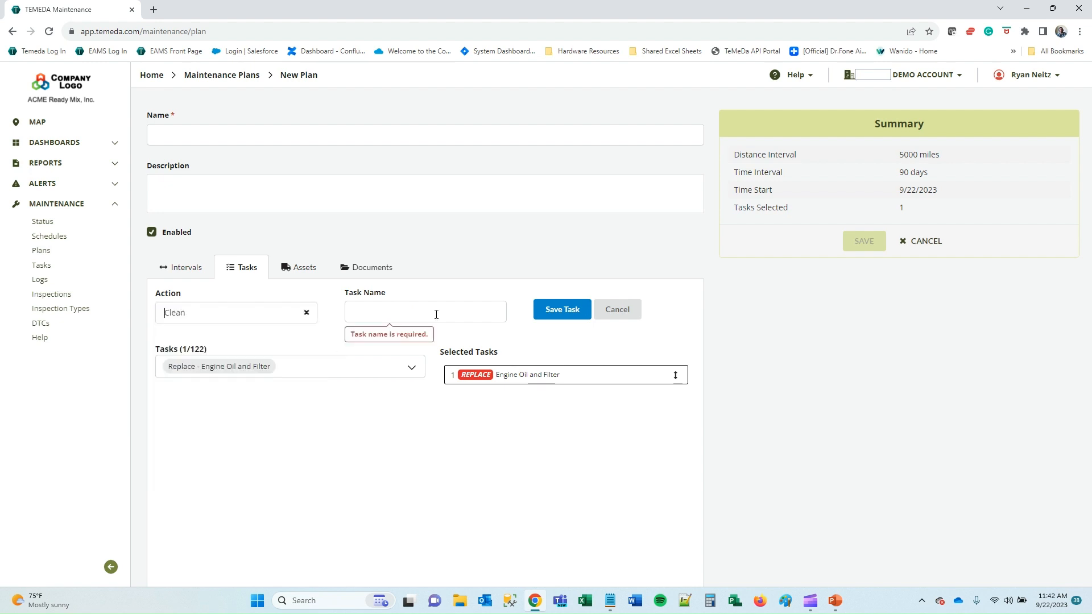
{"action": "left_click", "coordinate": [437, 310]}
{"action": "type", "text": "Windshielf"}
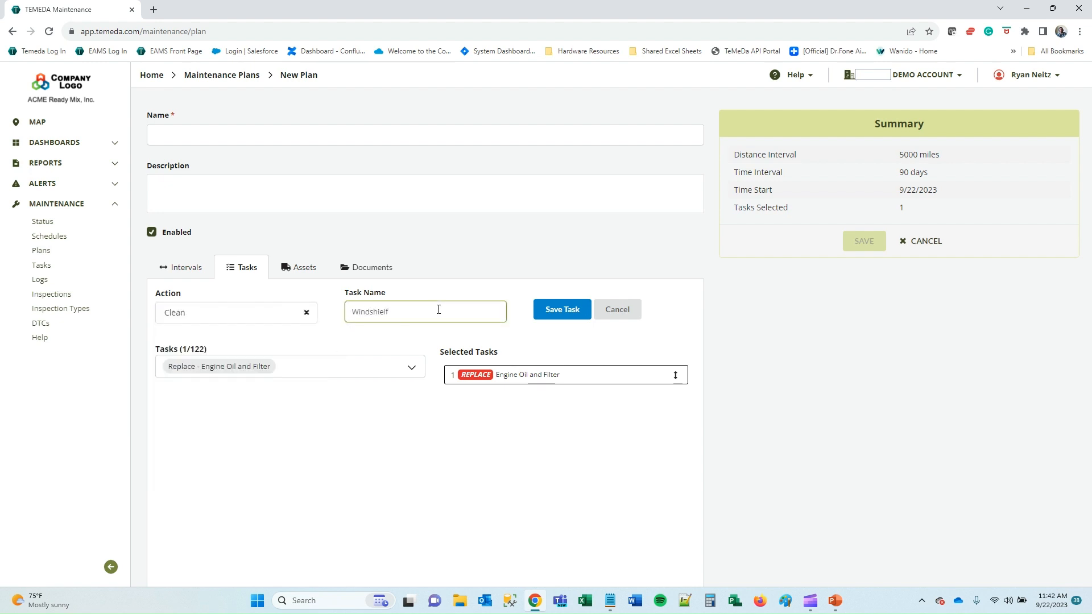
{"action": "key", "text": "BackSpace"}
{"action": "type", "text": "d"}
{"action": "left_click", "coordinate": [561, 309]}
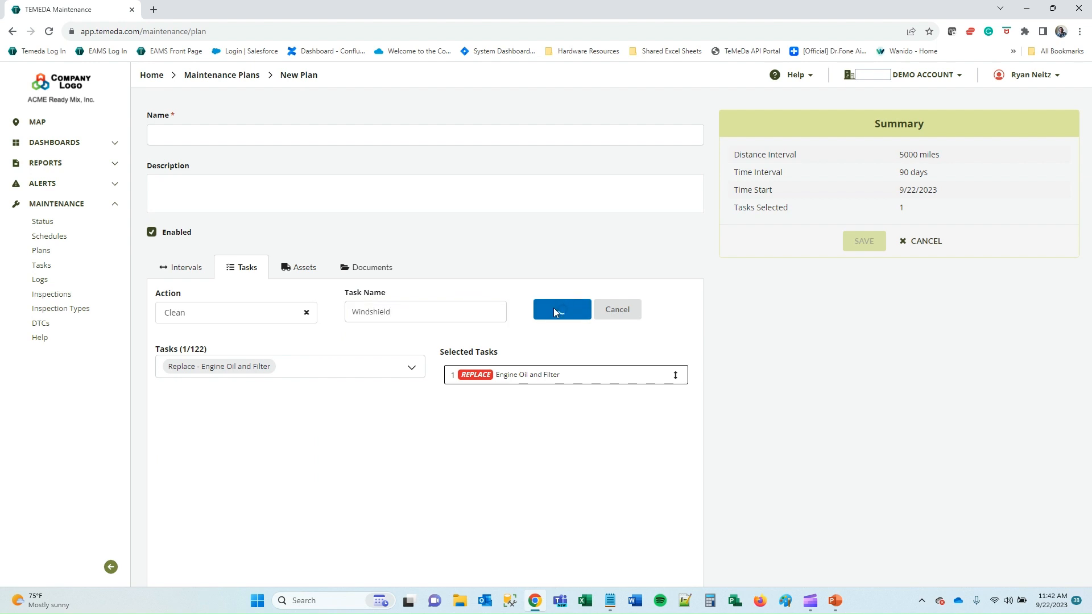
Search 'windsh' in the task list and add Clean - Windshield to the plan.
{"action": "left_click", "coordinate": [278, 343]}
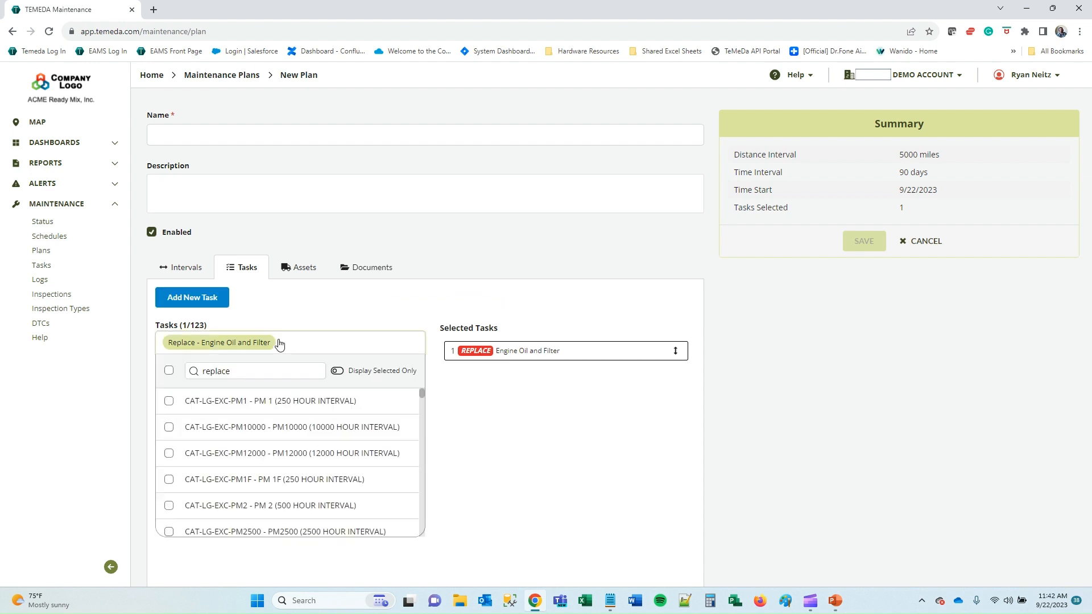
{"action": "double_click", "coordinate": [235, 375]}
{"action": "type", "text": "windsh"}
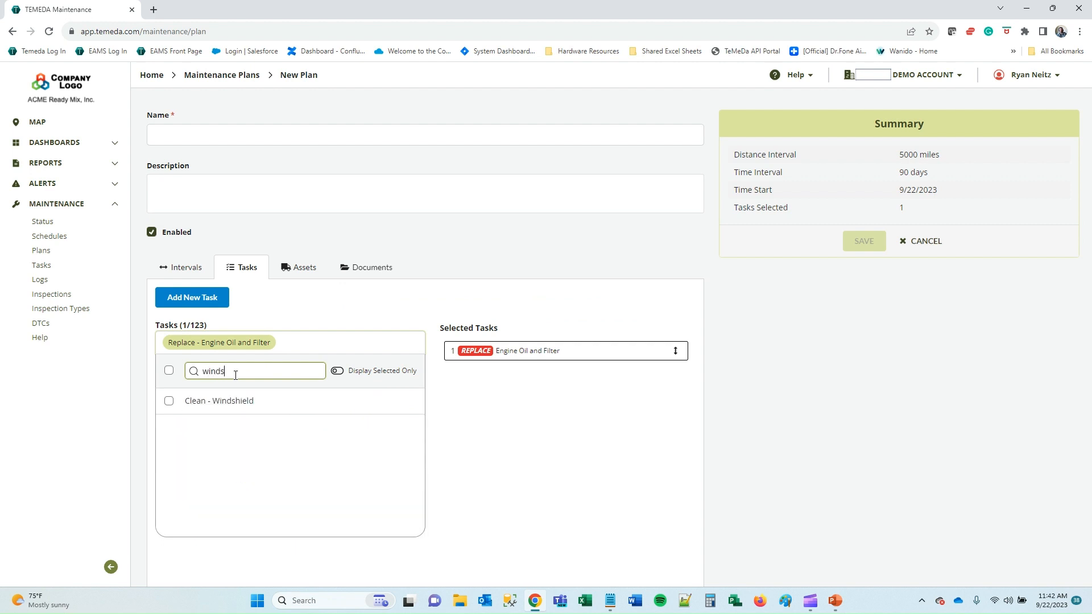
{"action": "left_click", "coordinate": [218, 405]}
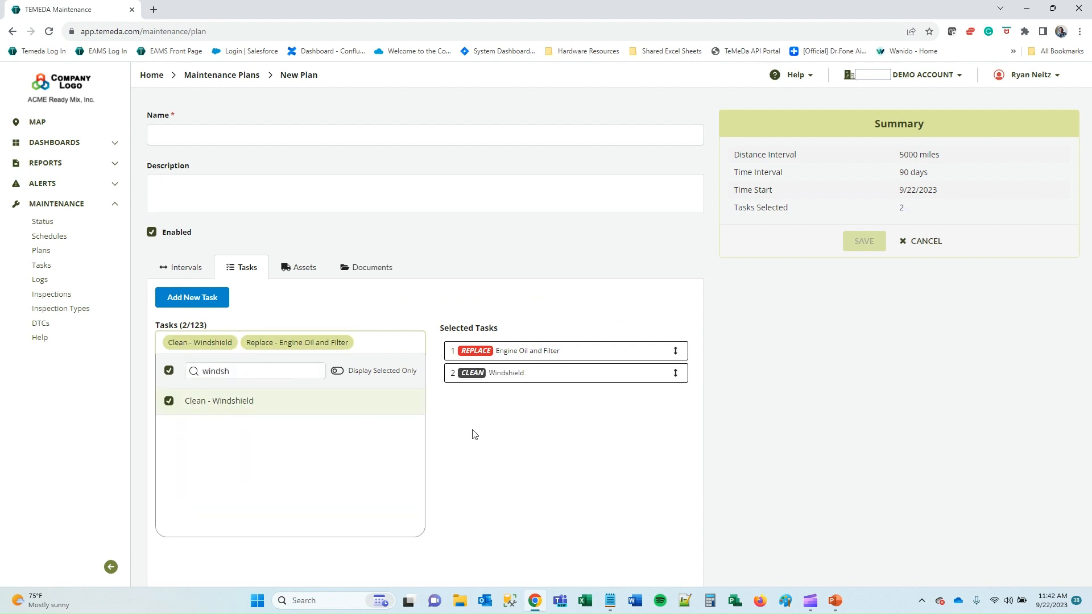
{"action": "left_click", "coordinate": [322, 308]}
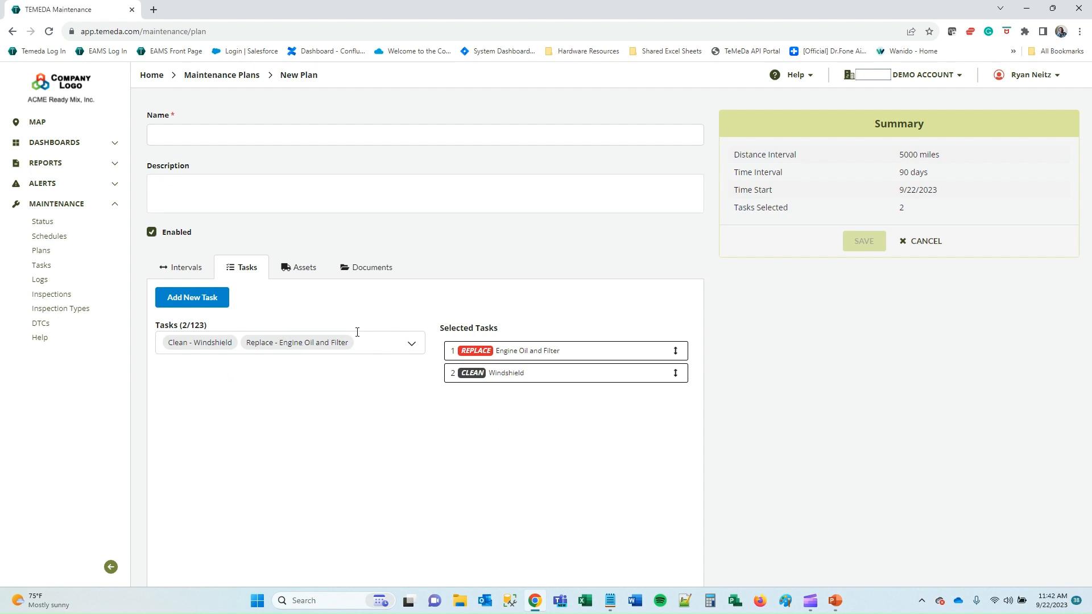
Scope the plan to individual Assets instead of Groups, then view its empty Documents section.
{"action": "left_click", "coordinate": [299, 270]}
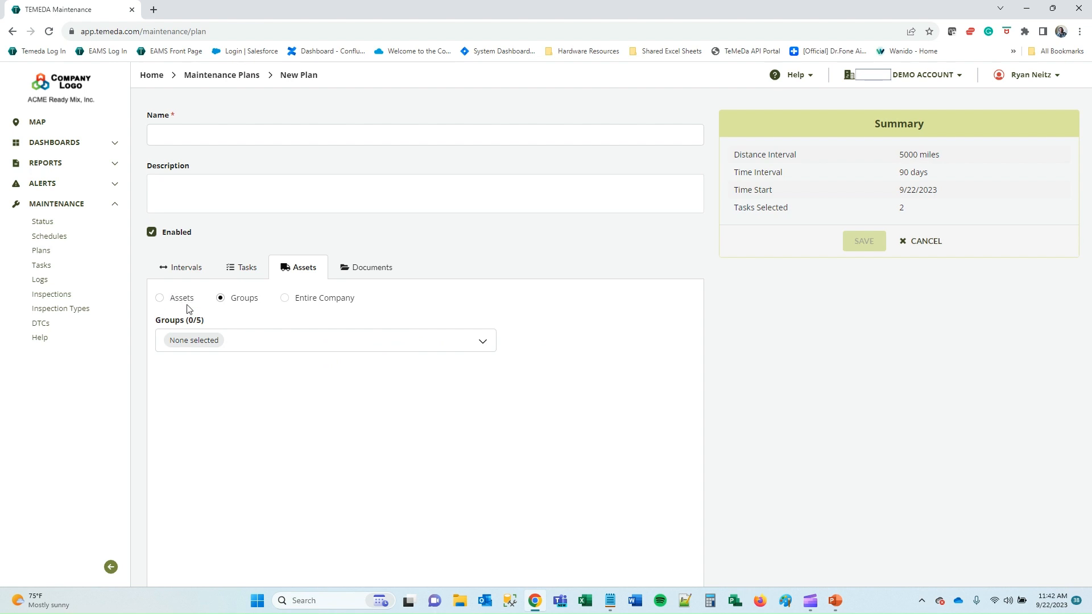
{"action": "left_click", "coordinate": [240, 352]}
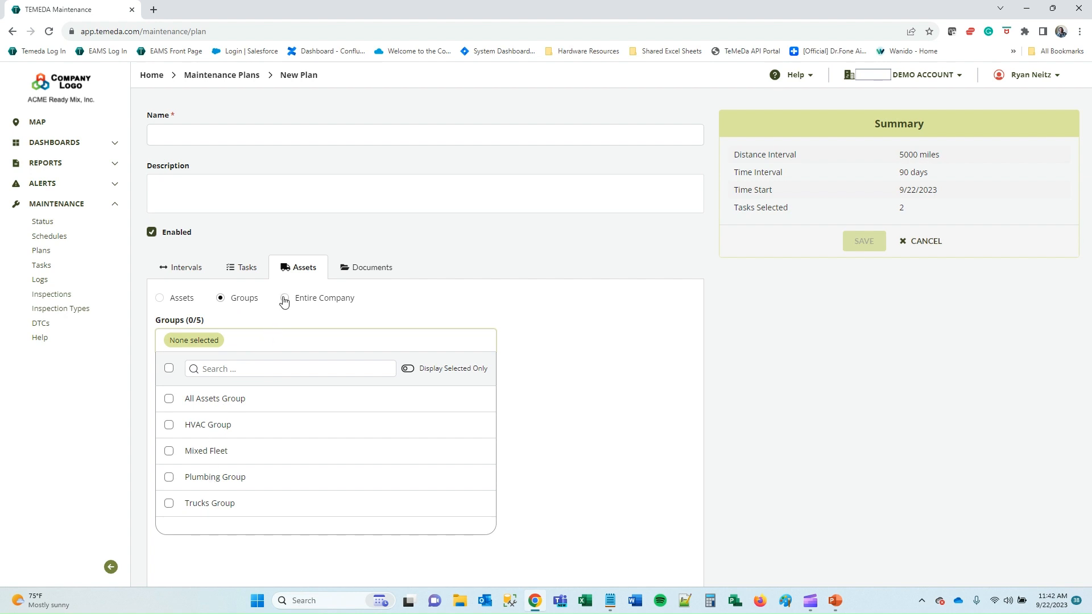
{"action": "left_click", "coordinate": [185, 300]}
{"action": "left_click", "coordinate": [258, 348]}
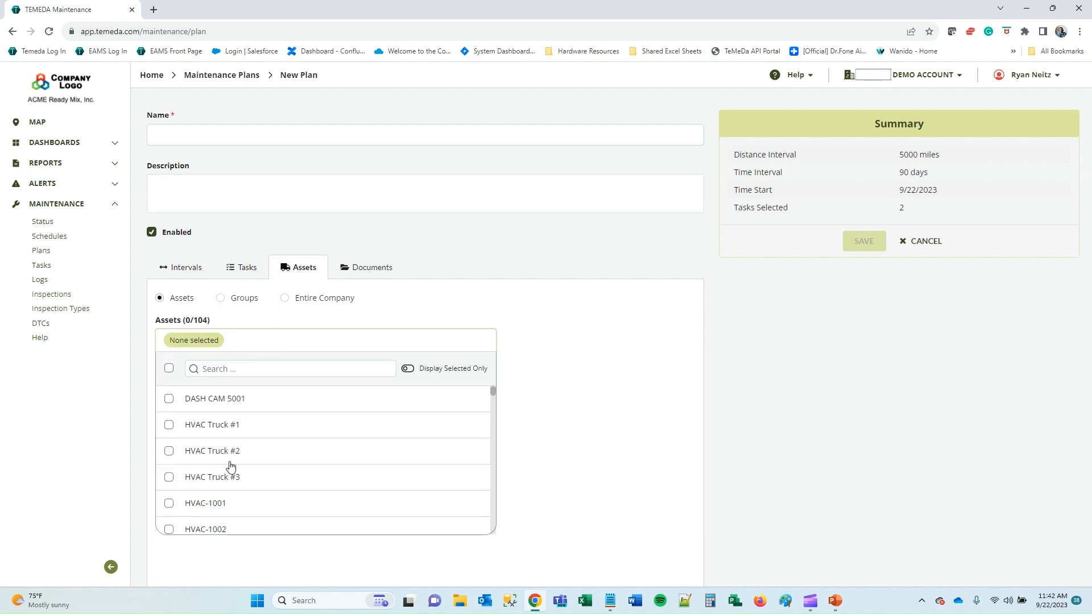
{"action": "left_click", "coordinate": [365, 266]}
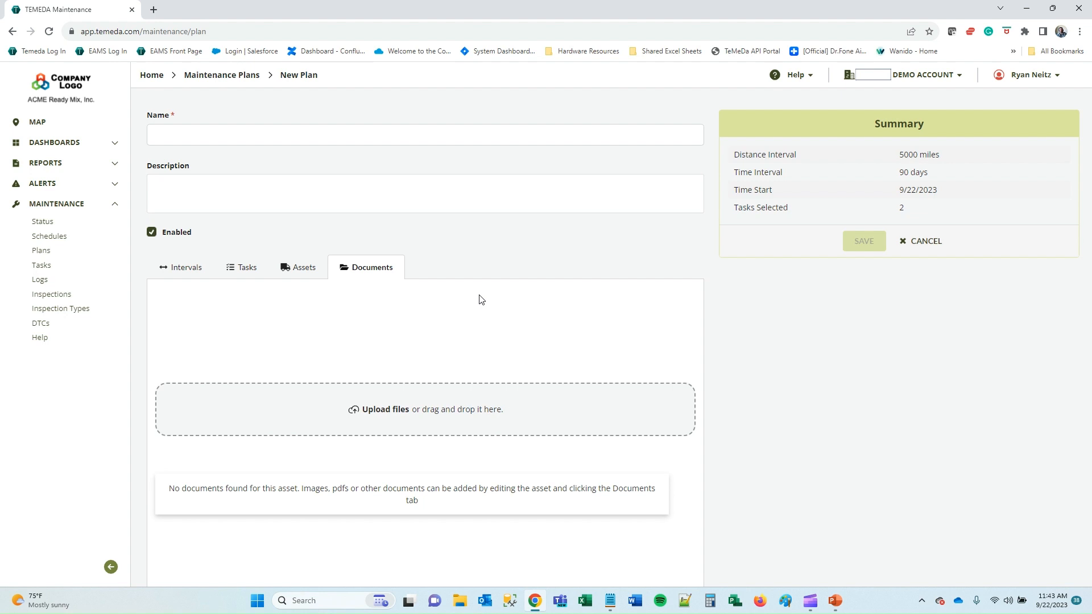
Name the plan 'Oil Change', assign asset TRANS-5004 via search '5004', and save it.
{"action": "left_click", "coordinate": [307, 128]}
{"action": "type", "text": "Oil Change"}
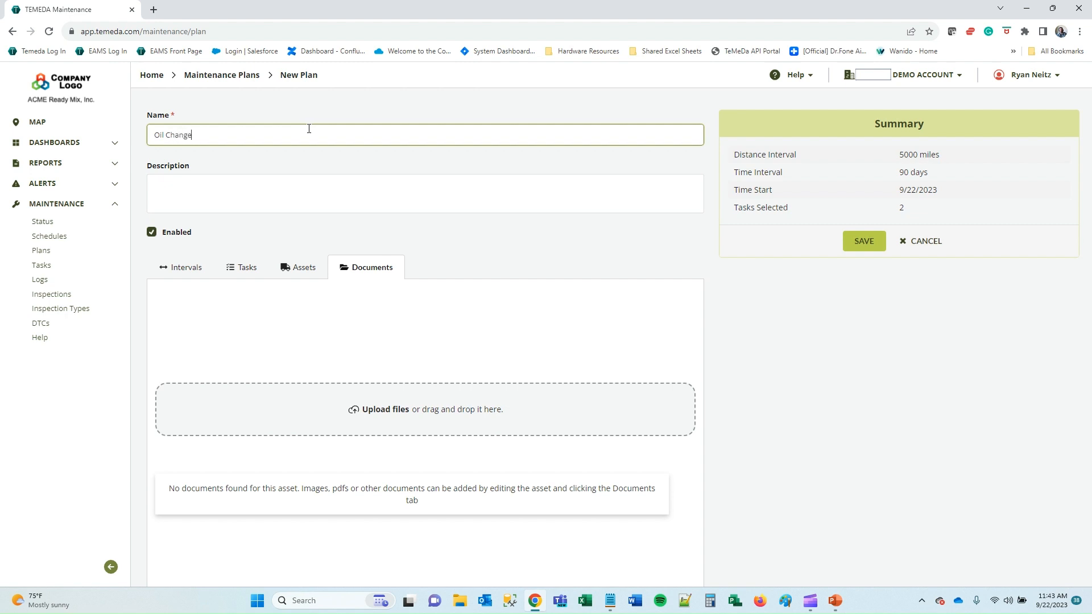
{"action": "left_click", "coordinate": [289, 269]}
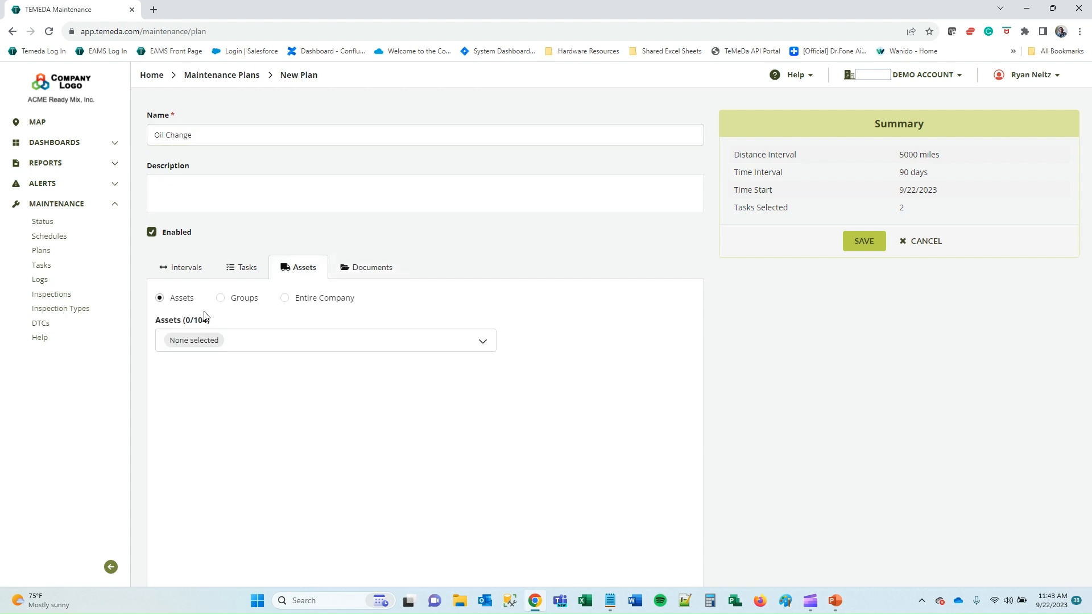
{"action": "left_click", "coordinate": [287, 343]}
{"action": "left_click", "coordinate": [276, 366]}
{"action": "type", "text": "5"}
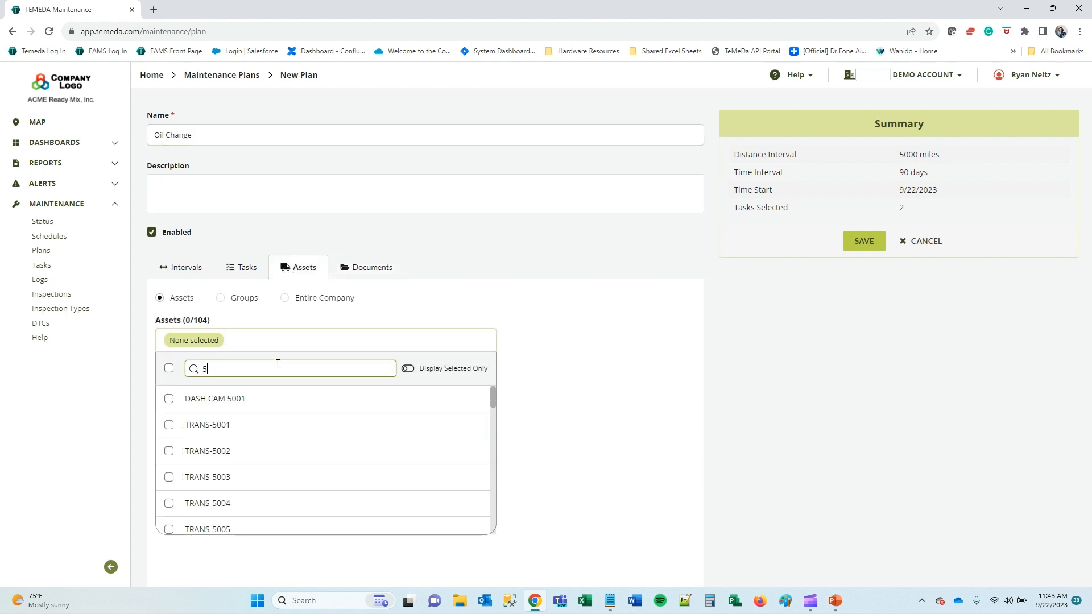
{"action": "type", "text": "004"}
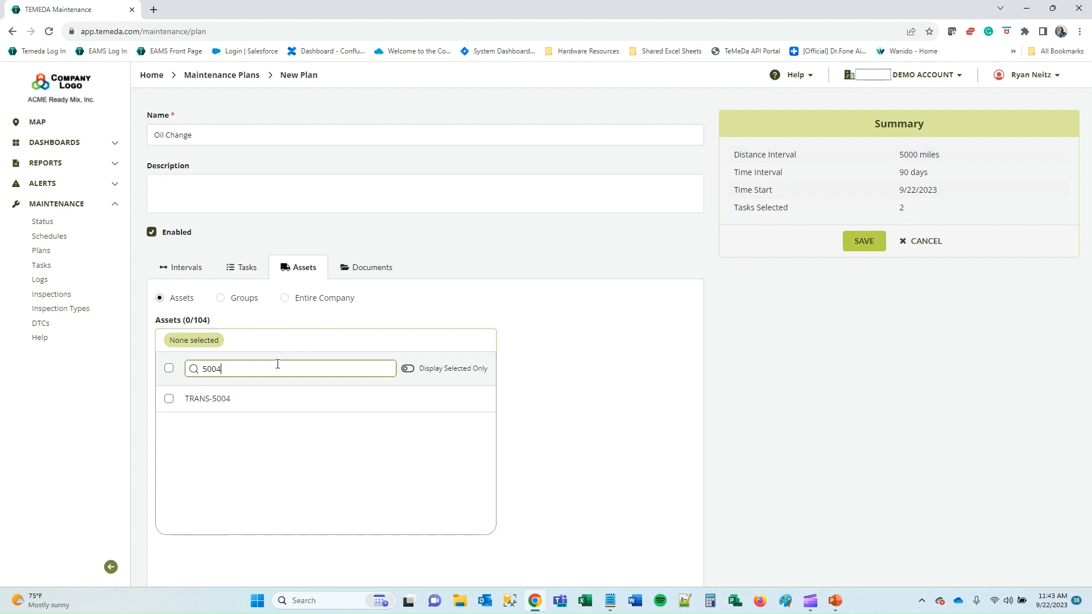
{"action": "left_click", "coordinate": [208, 400]}
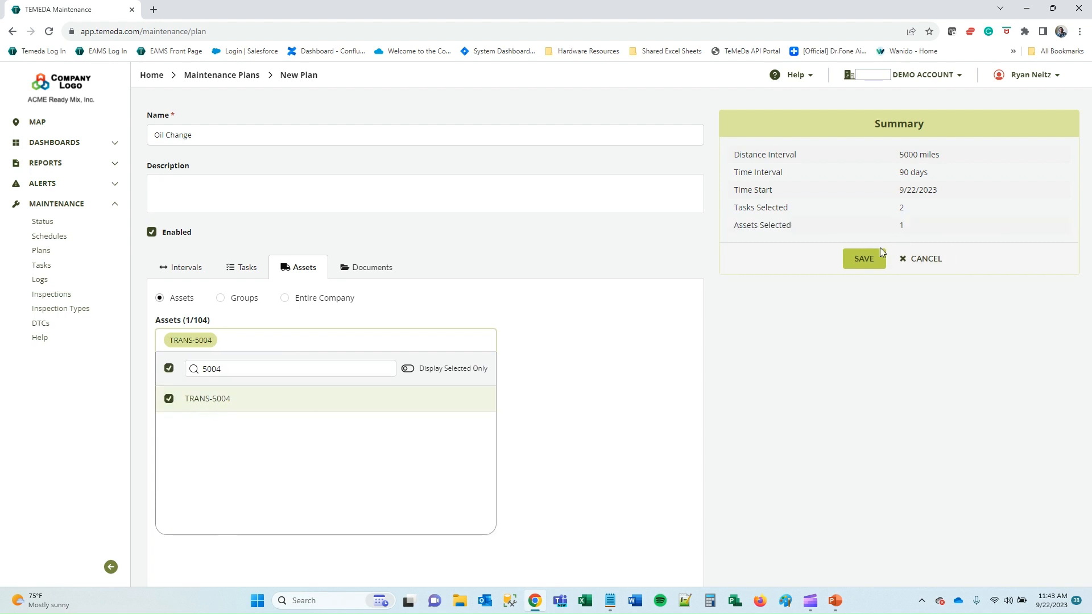
{"action": "left_click", "coordinate": [864, 262]}
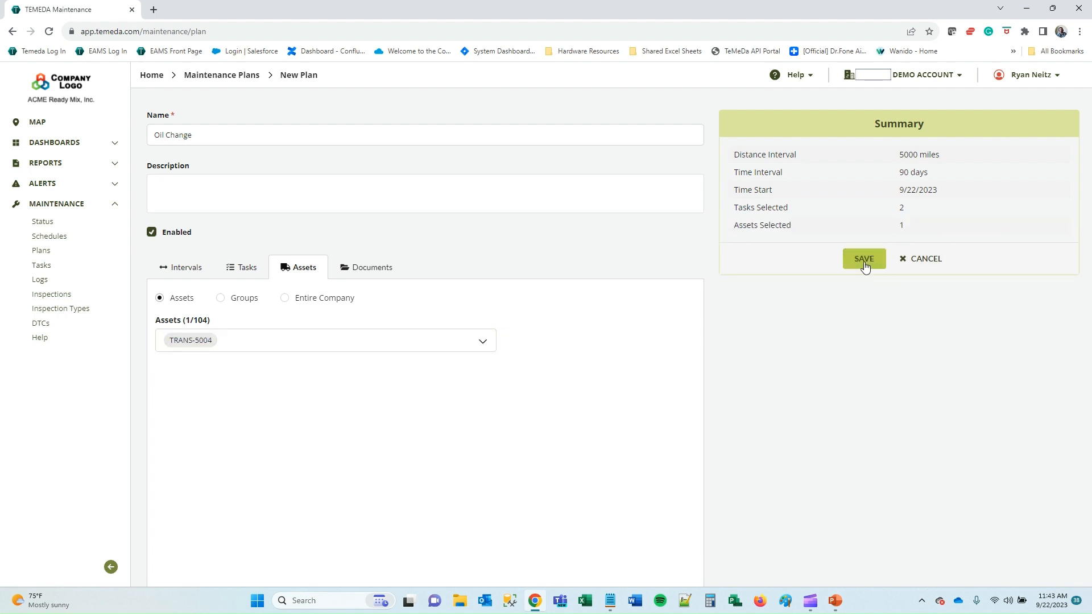
{"action": "left_click", "coordinate": [176, 272]}
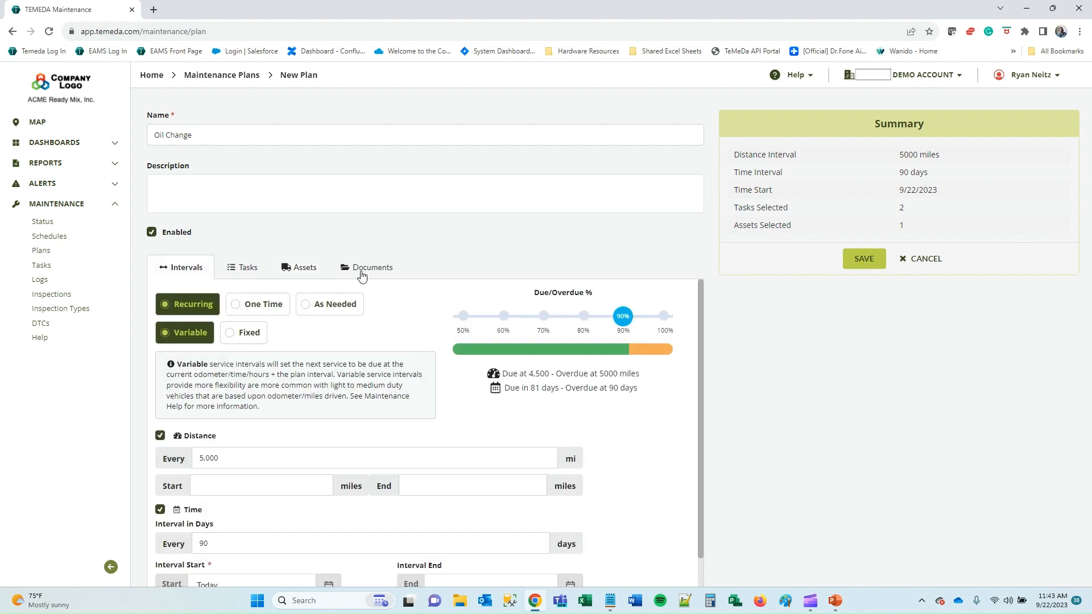
{"action": "left_click", "coordinate": [863, 261]}
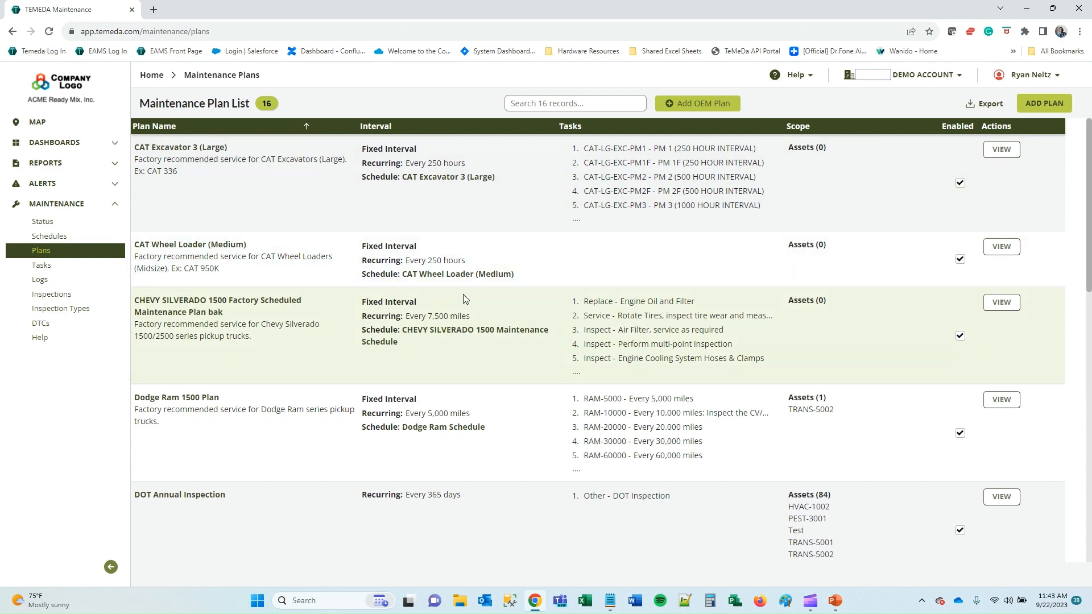
Look over the plan list and its Export options, then open the Maintenance Task List.
{"action": "scroll", "coordinate": [709, 340], "scroll_direction": "down", "scroll_amount": 2}
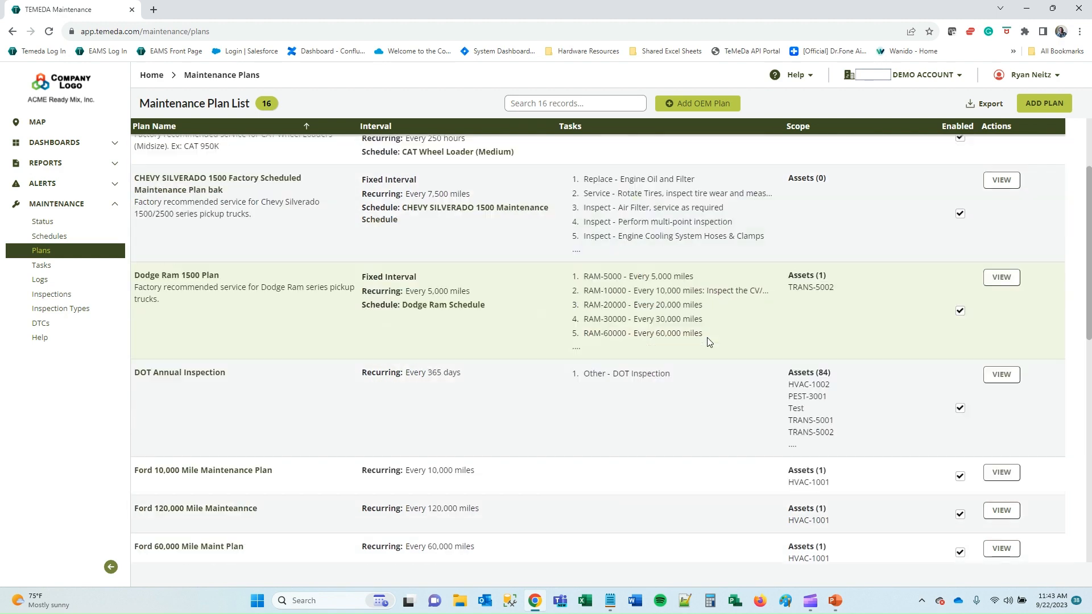
{"action": "scroll", "coordinate": [708, 341], "scroll_direction": "down", "scroll_amount": 10}
{"action": "scroll", "coordinate": [680, 436], "scroll_direction": "up", "scroll_amount": 12}
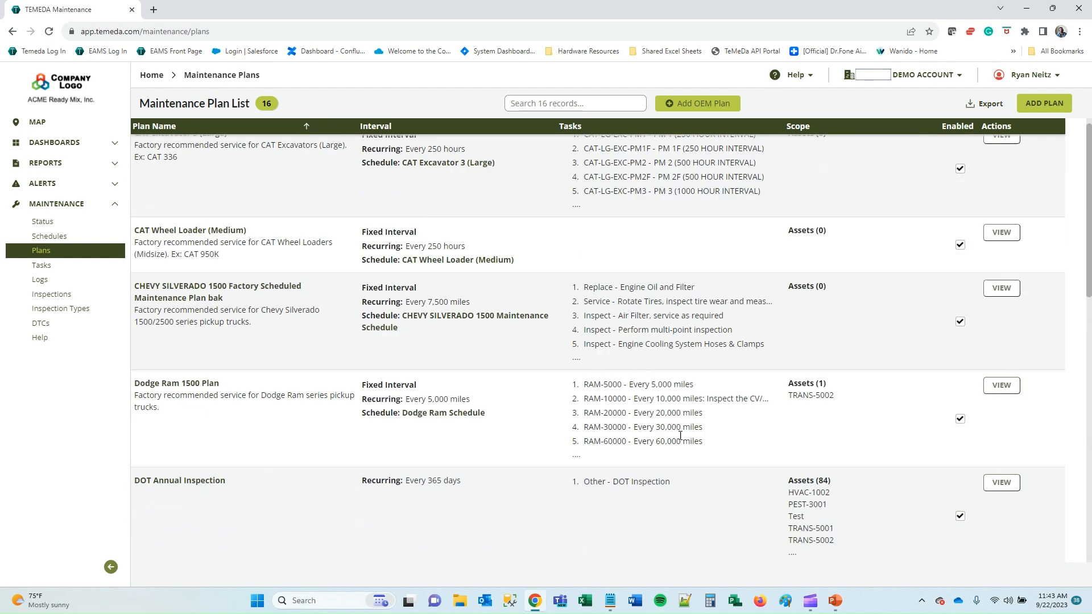
{"action": "left_click", "coordinate": [989, 103]}
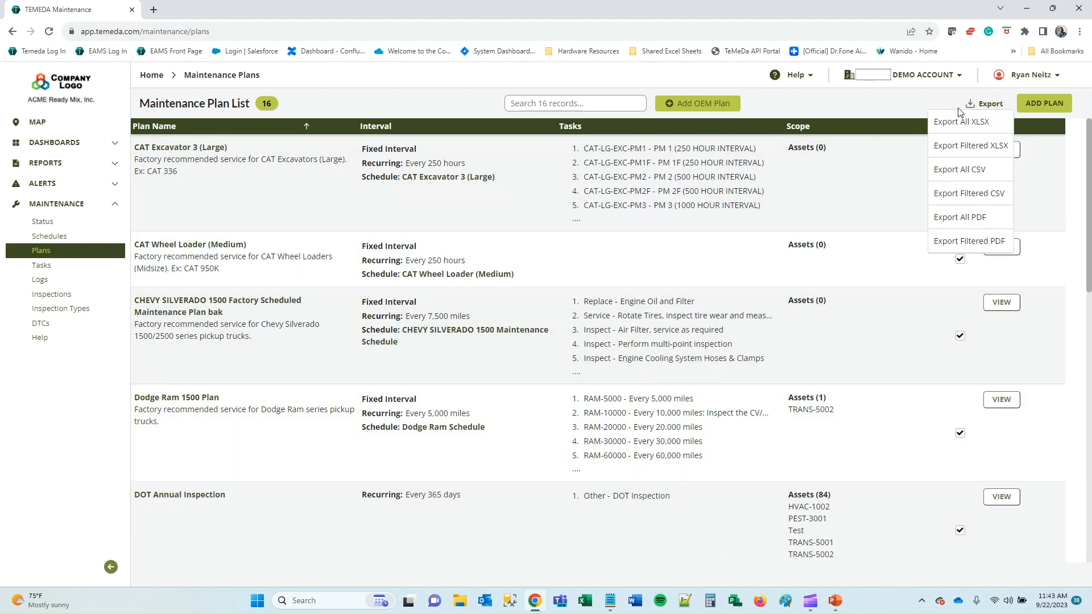
{"action": "left_click", "coordinate": [41, 265]}
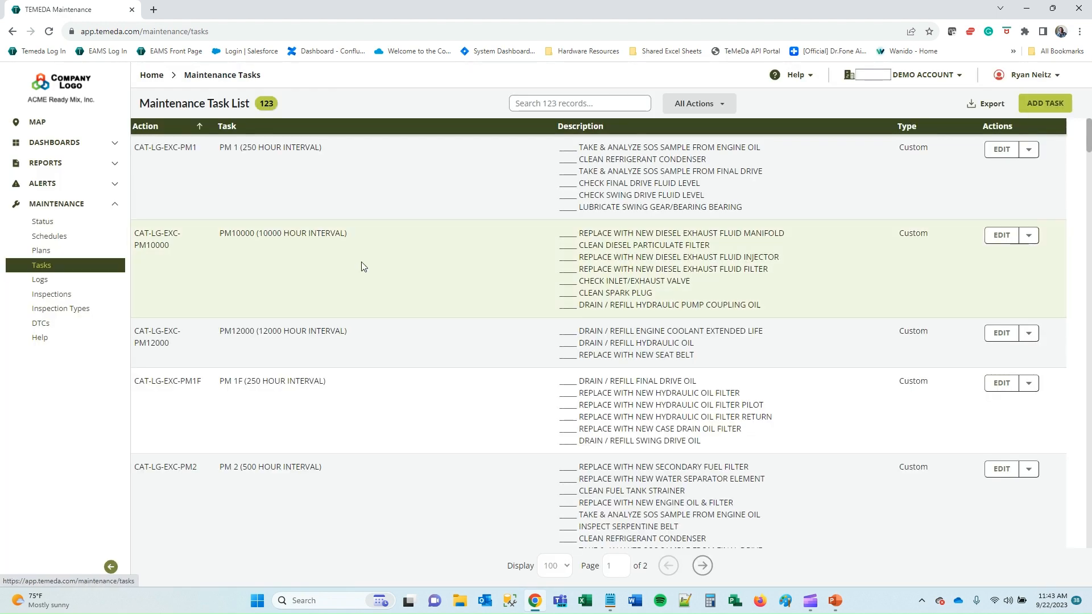
Start a new Lubricate - Wheel Bearings task that requires inspection comments.
{"action": "left_click", "coordinate": [1061, 113]}
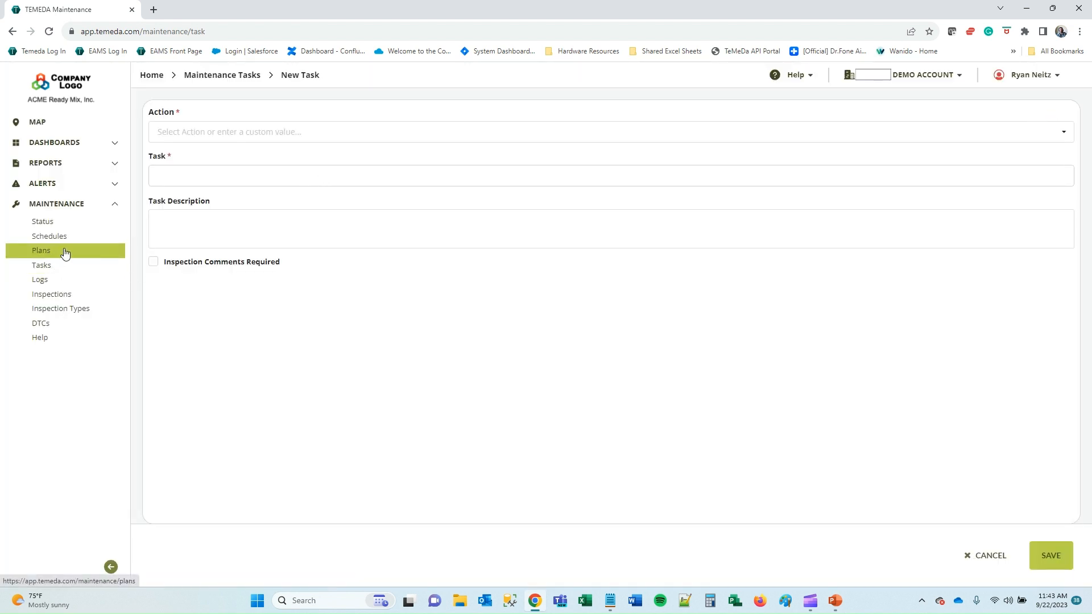
{"action": "left_click", "coordinate": [209, 130]}
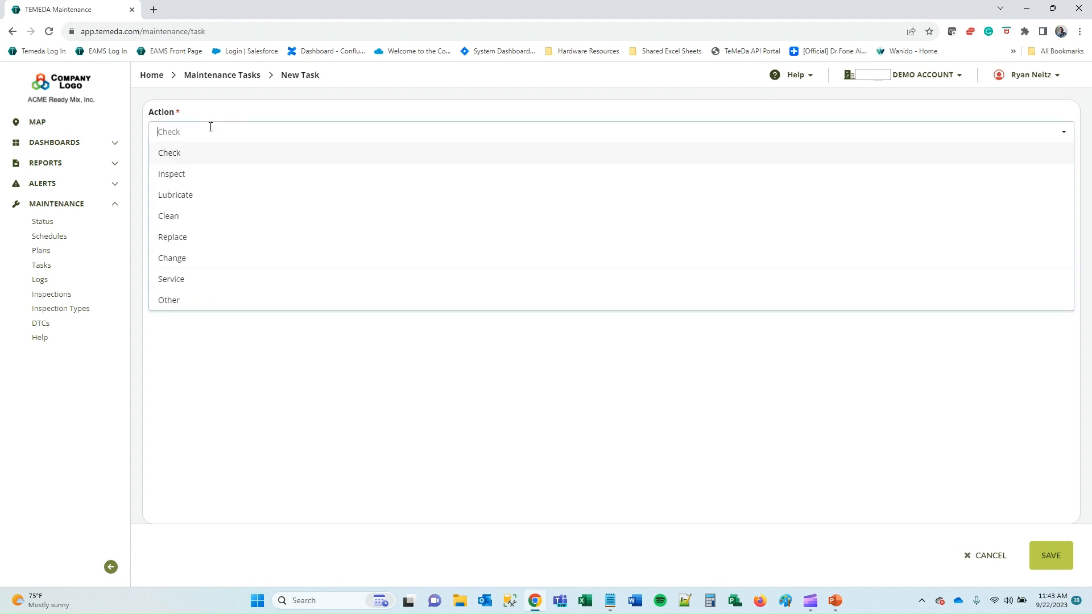
{"action": "left_click", "coordinate": [230, 196]}
{"action": "left_click", "coordinate": [223, 169]}
{"action": "type", "text": "Whe"}
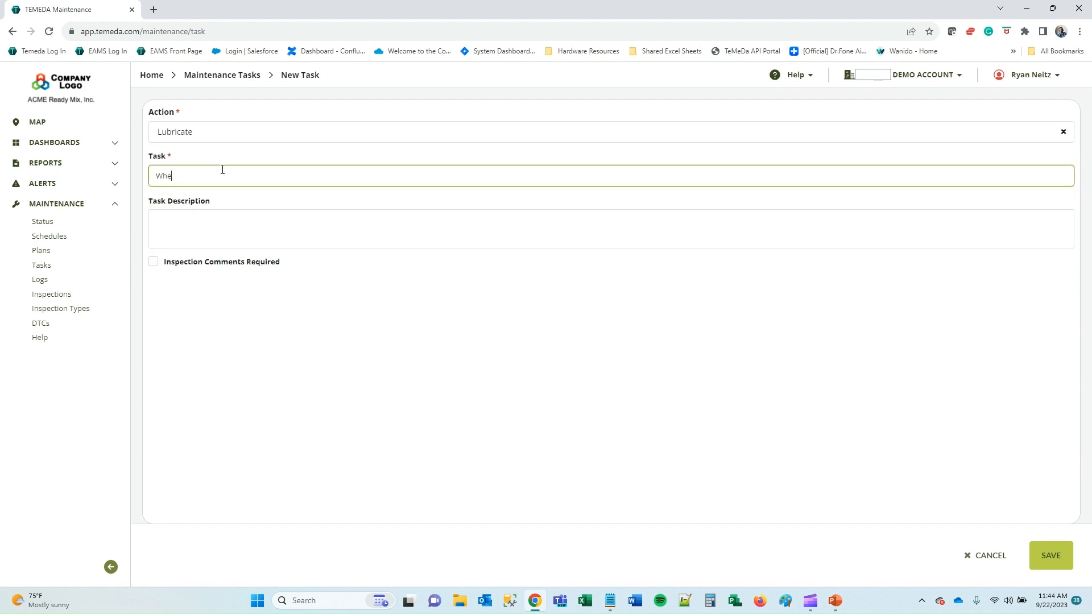
{"action": "type", "text": "el Bearings"}
{"action": "left_click", "coordinate": [194, 265]}
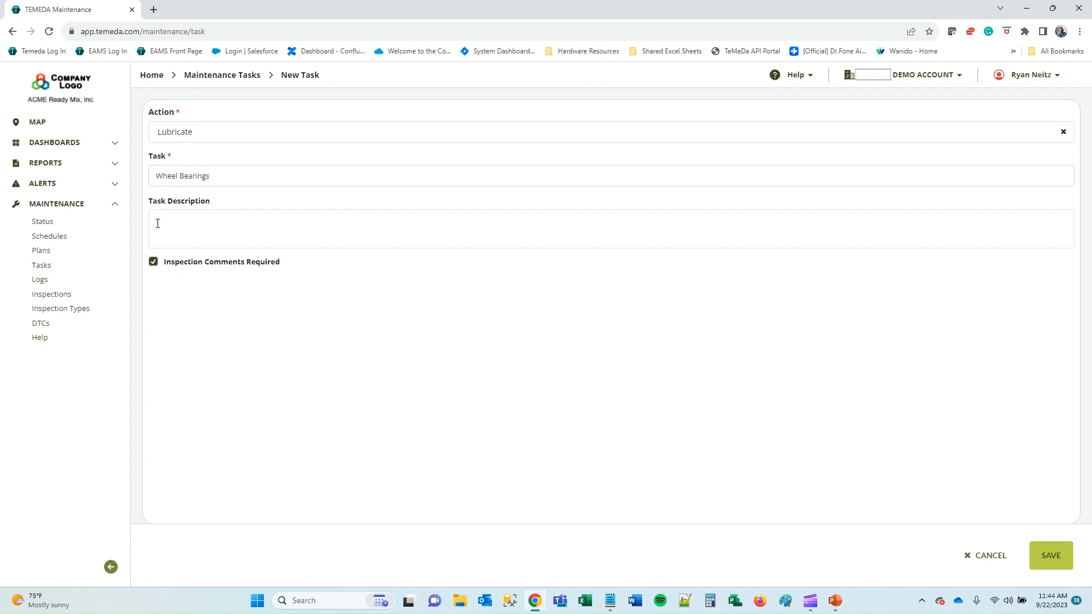
Leave the task description empty and save the new task.
{"action": "left_click", "coordinate": [223, 220]}
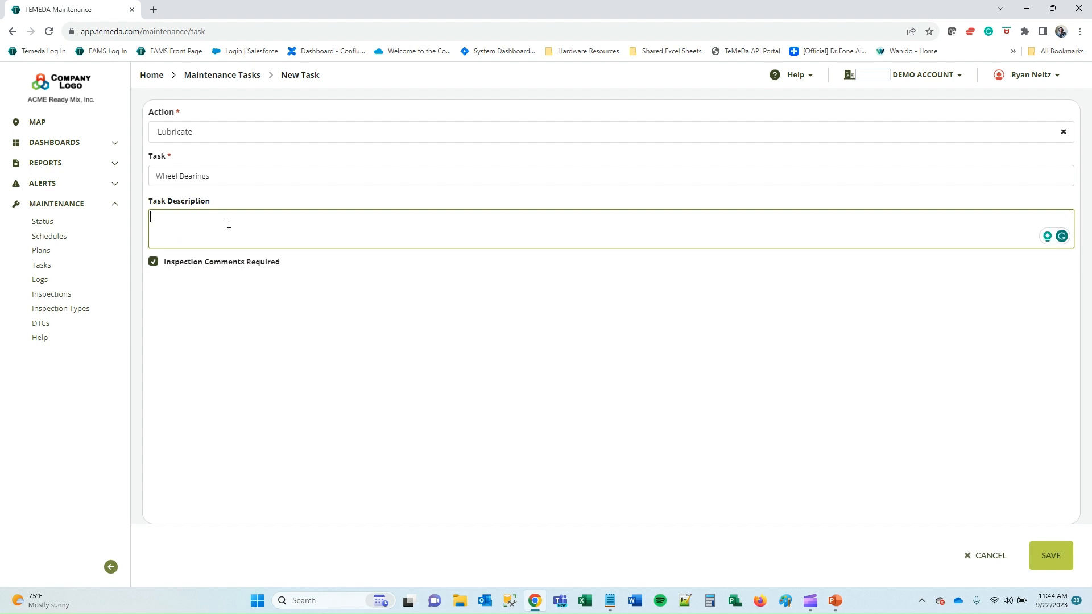
{"action": "type", "text": "Wheel Bearings Greasedf"}
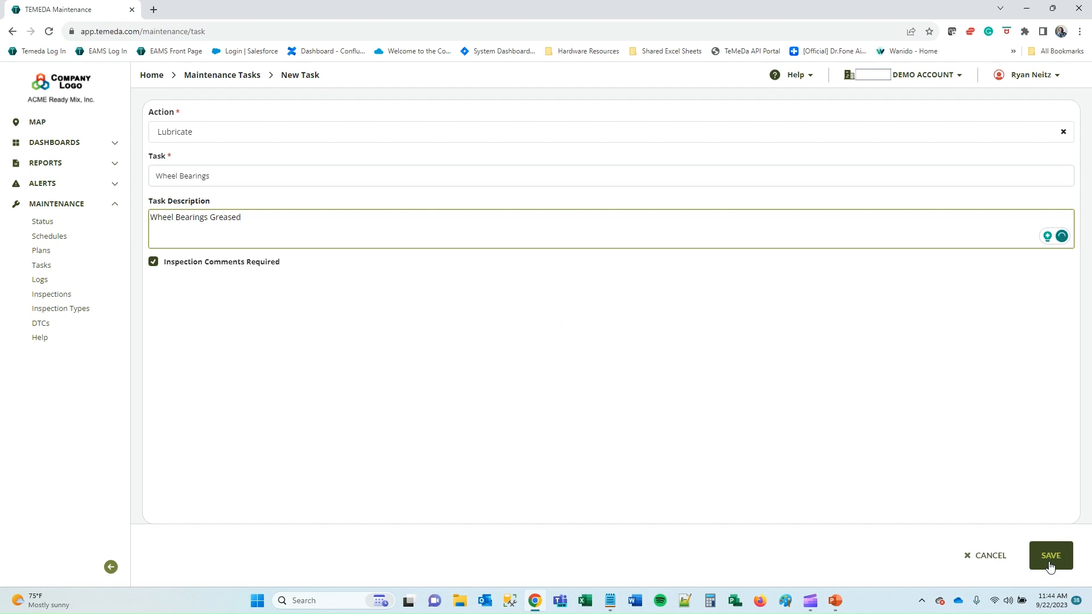
{"action": "key", "text": "ctrl+a"}
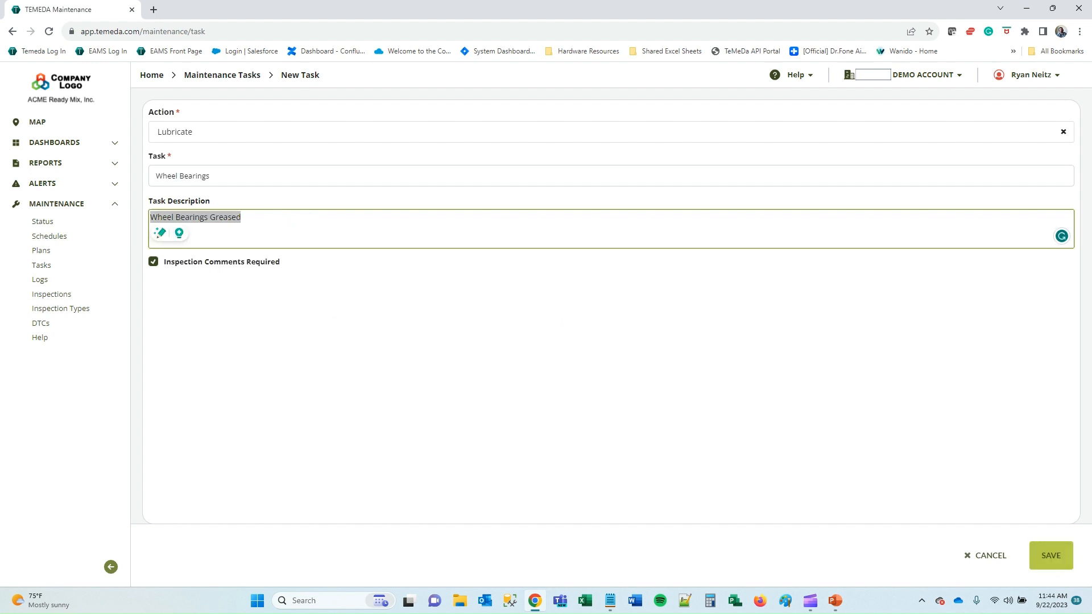
{"action": "key", "text": "BackSpace"}
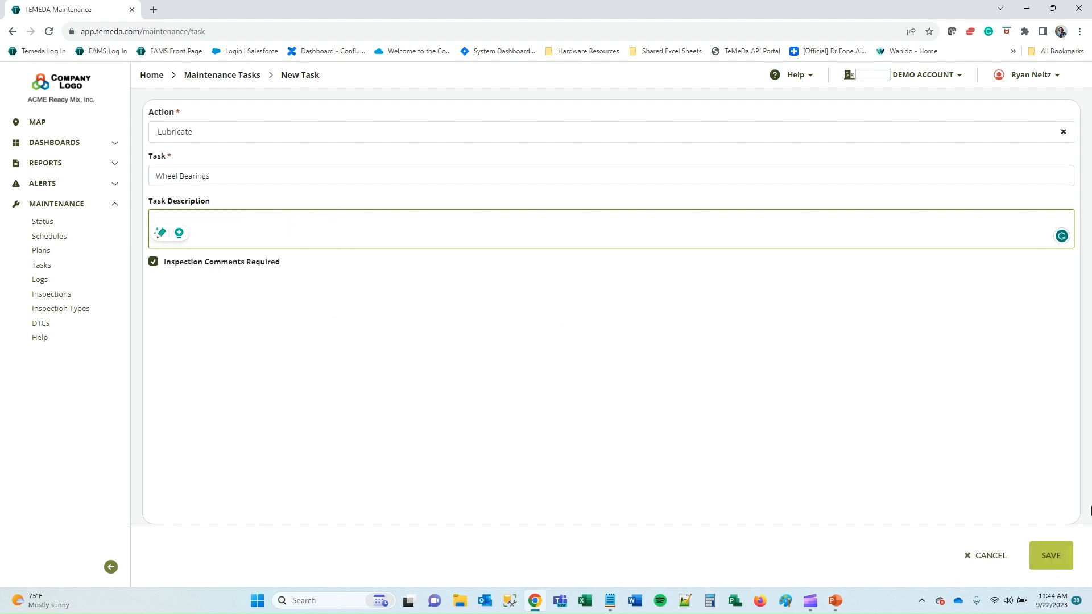
{"action": "left_click", "coordinate": [1062, 561]}
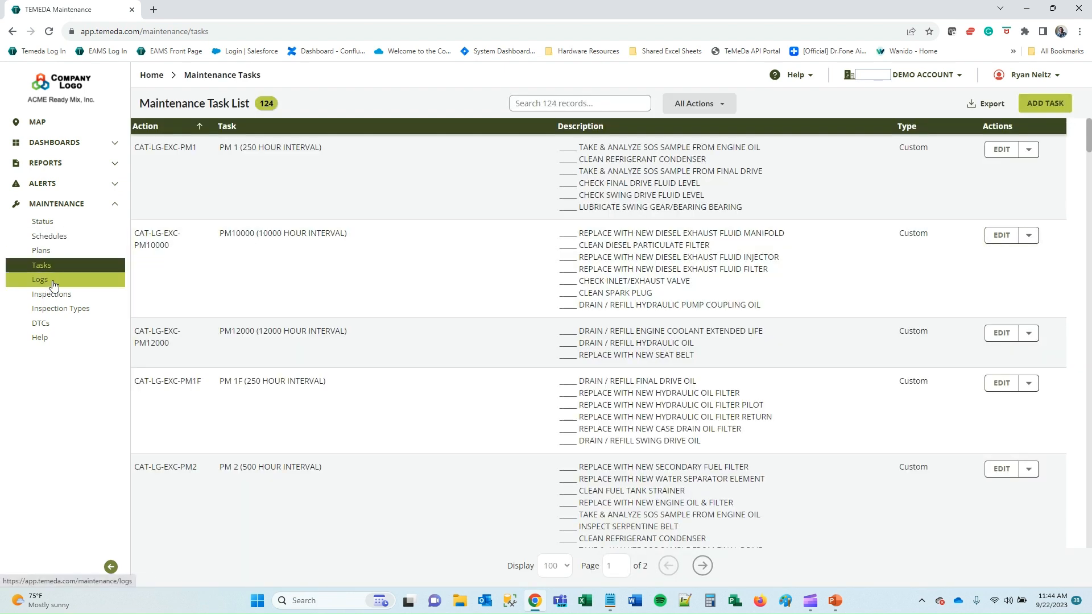
Browse maintenance Logs and Inspections, then open Inspection Types and a new inspection type form.
{"action": "left_click", "coordinate": [54, 280]}
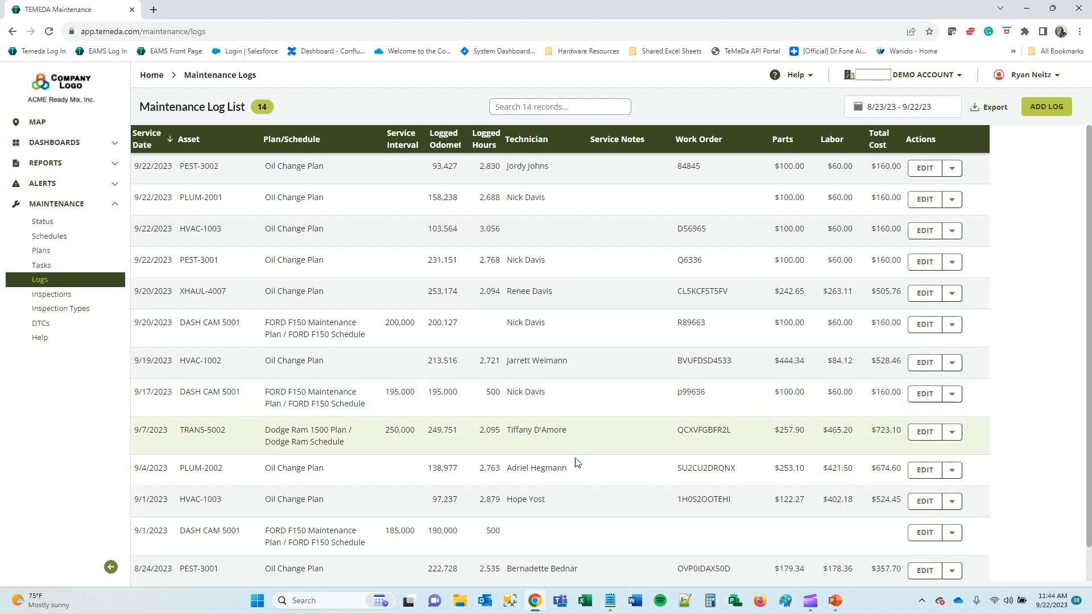
{"action": "left_click", "coordinate": [43, 297]}
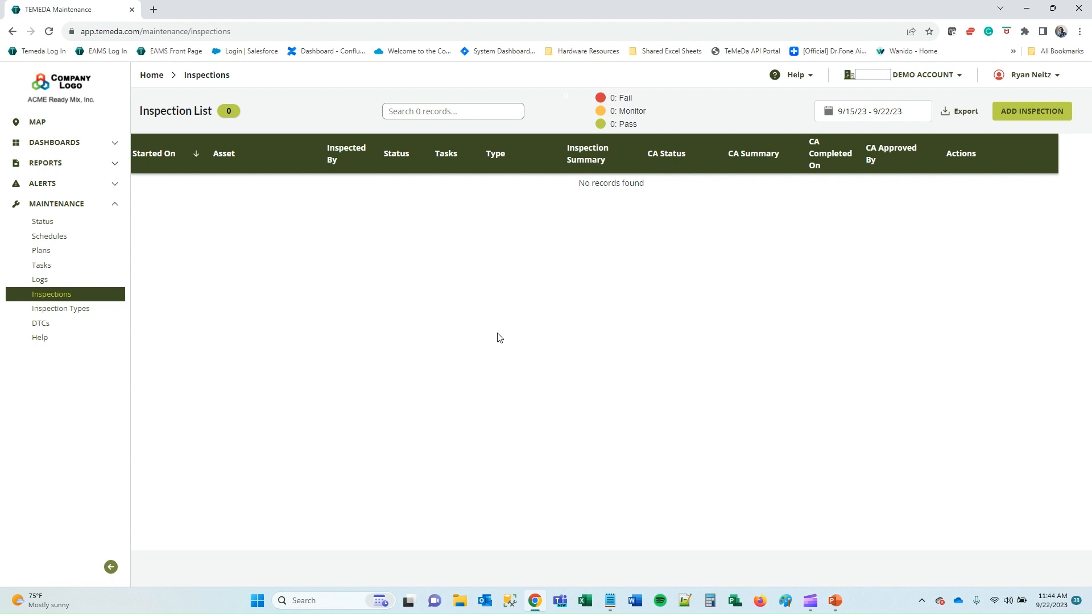
{"action": "left_click", "coordinate": [59, 312]}
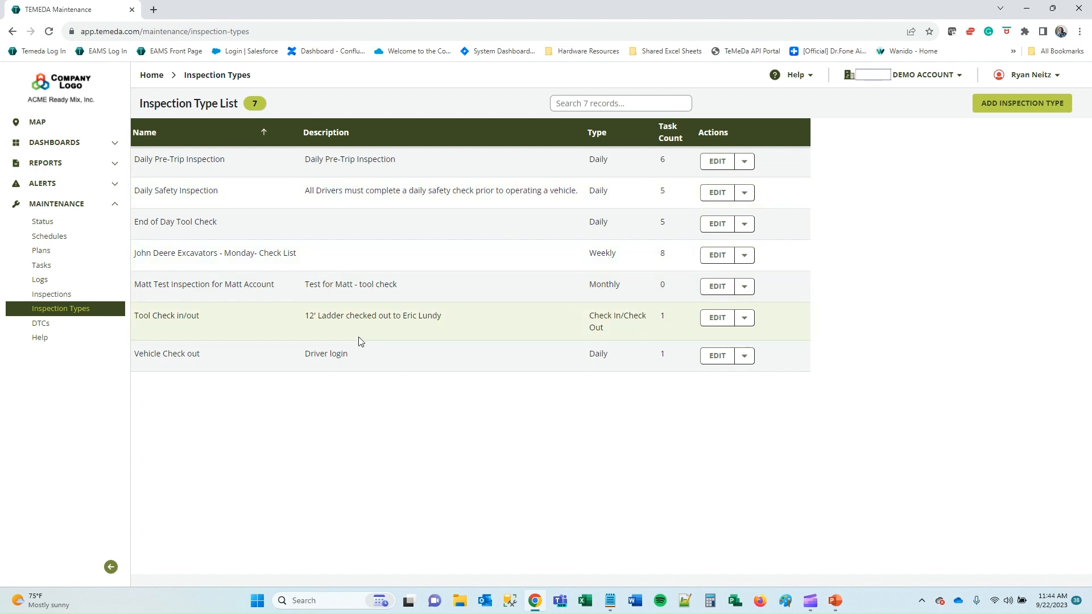
{"action": "left_click", "coordinate": [1047, 104]}
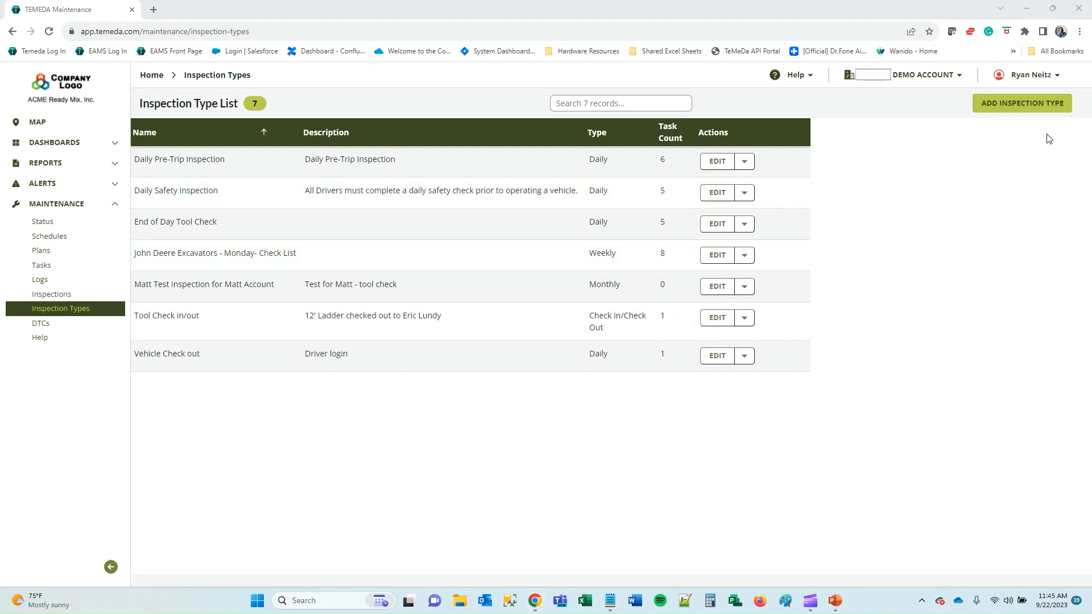
{"action": "left_click", "coordinate": [1023, 103]}
Name the new inspection type 'Pre-Trip Safety Inspection' and set its type to Pre/Post.
{"action": "left_click", "coordinate": [649, 551]}
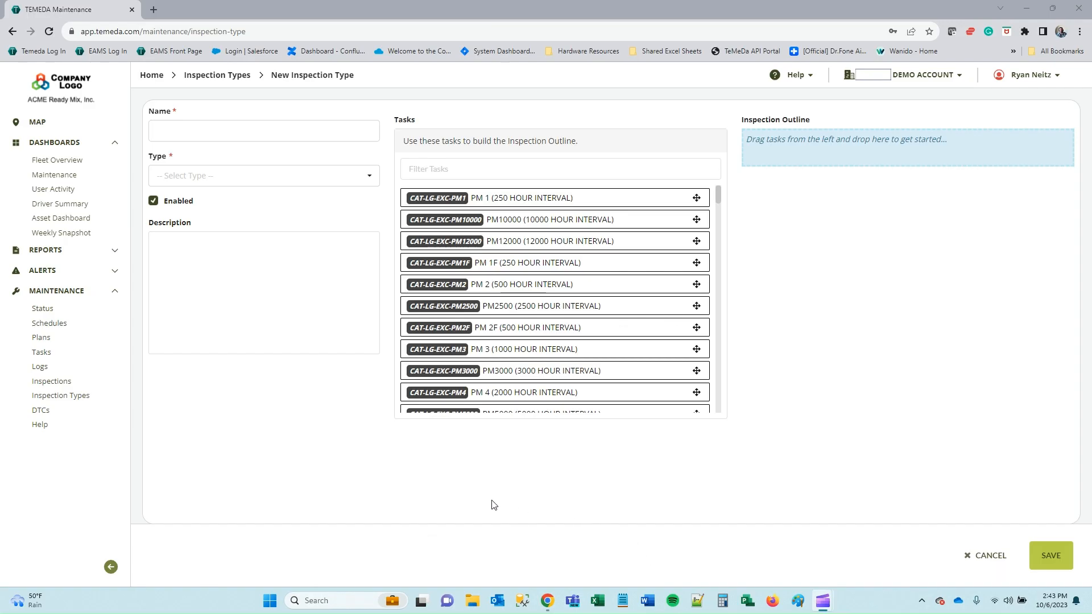
{"action": "left_click", "coordinate": [226, 131]}
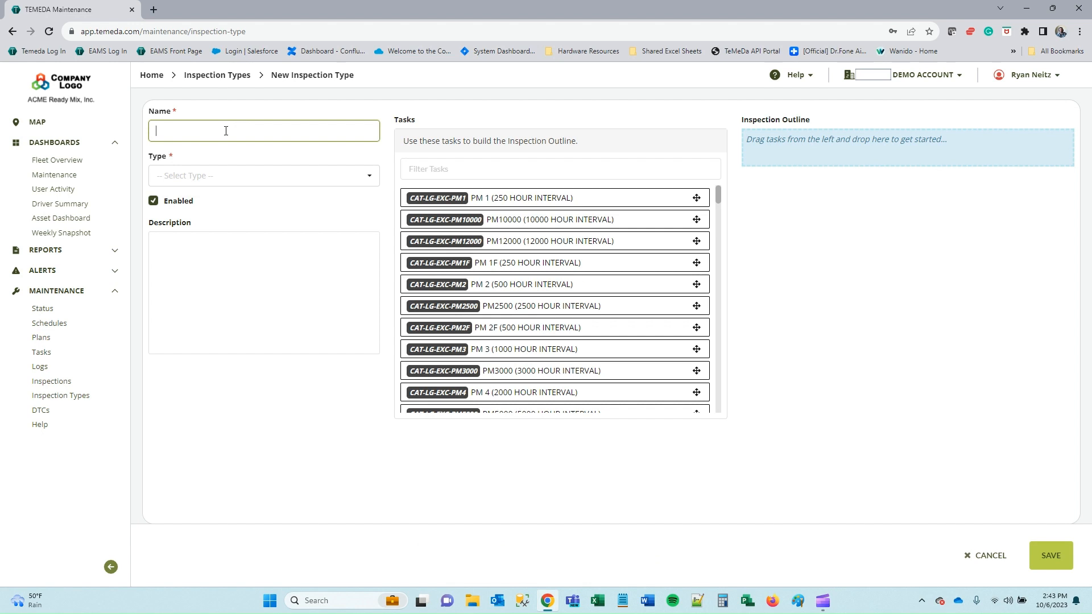
{"action": "type", "text": "Pre-Trip Safety Inspection"}
{"action": "left_click", "coordinate": [228, 181]}
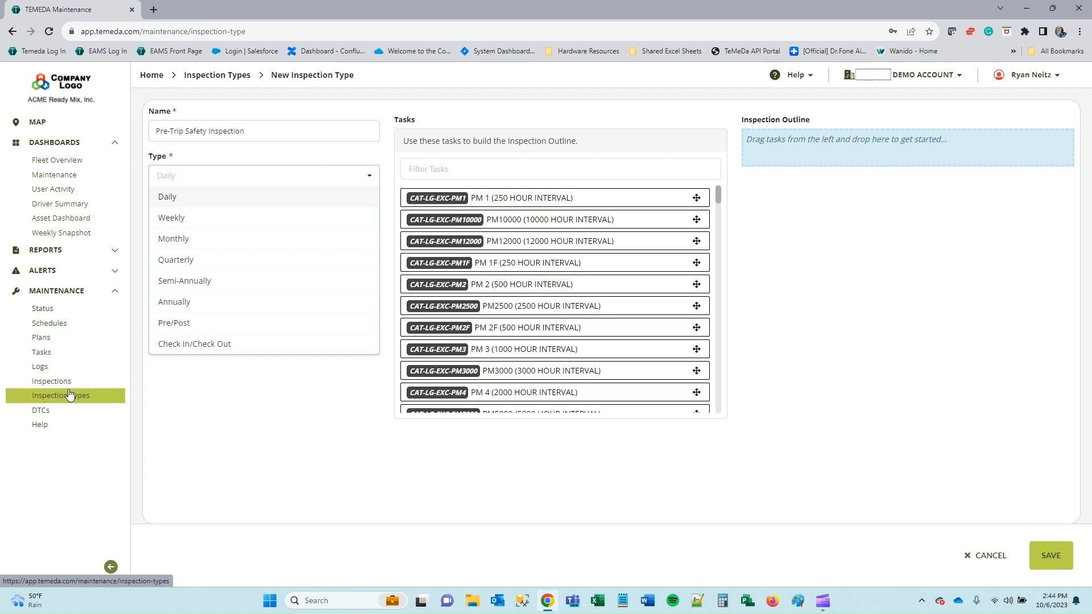
{"action": "left_click", "coordinate": [198, 323]}
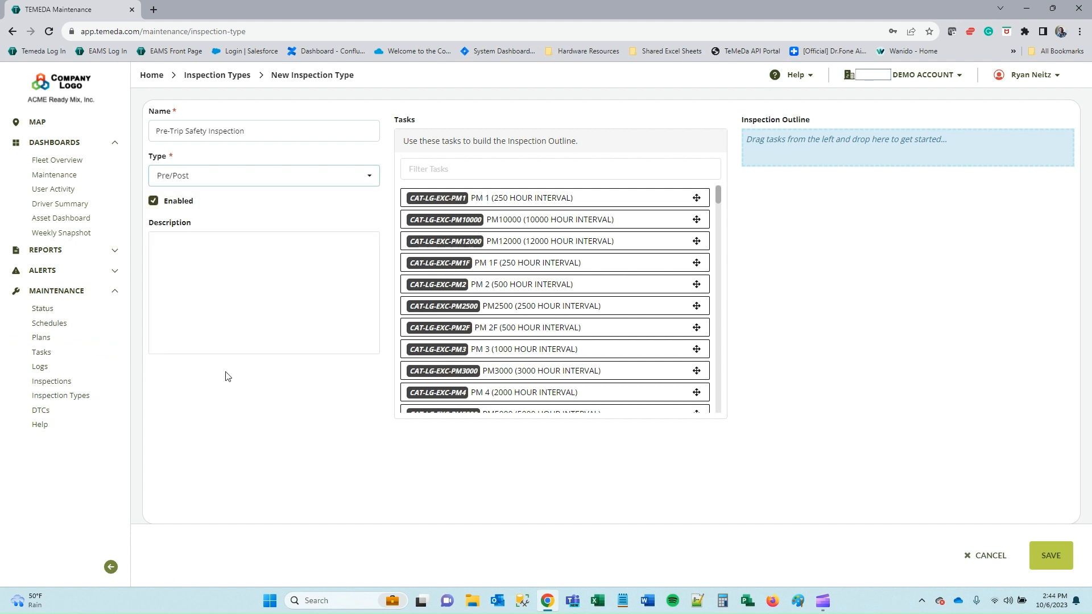
Filter tasks by 'check', add All Mirrors, Tire Pressure and Lights to the outline, order them, and save.
{"action": "left_click", "coordinate": [658, 172]}
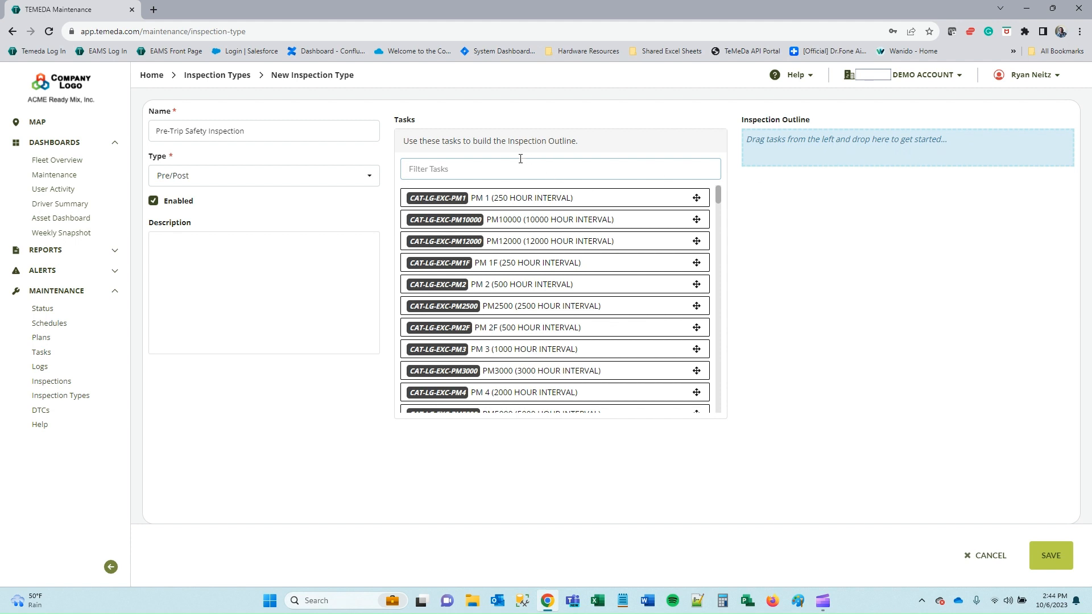
{"action": "type", "text": "check"}
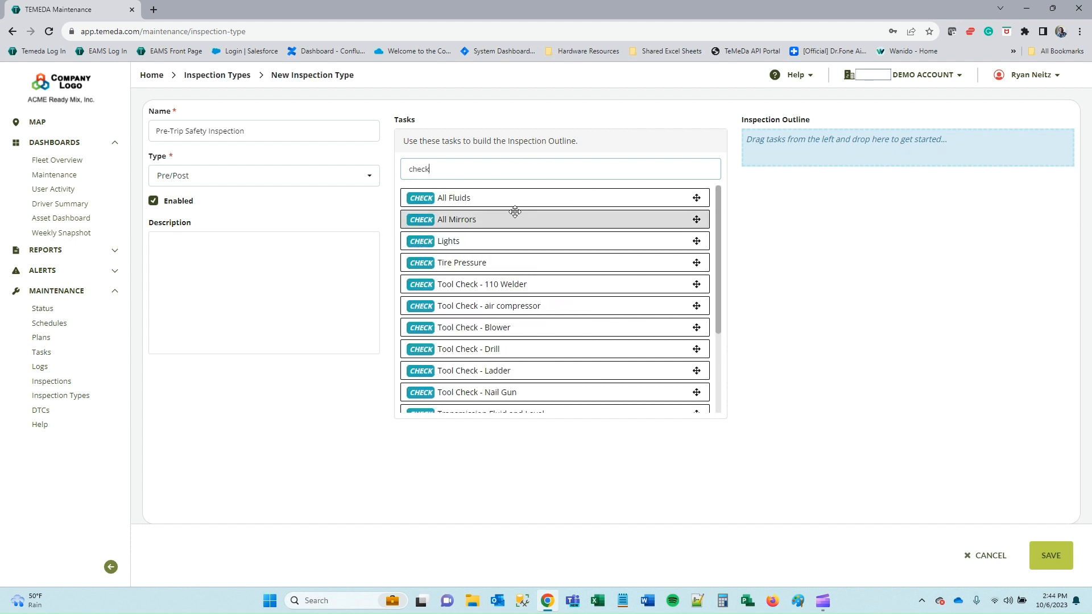
{"action": "left_click_drag", "start_coordinate": [472, 220], "coordinate": [749, 144]}
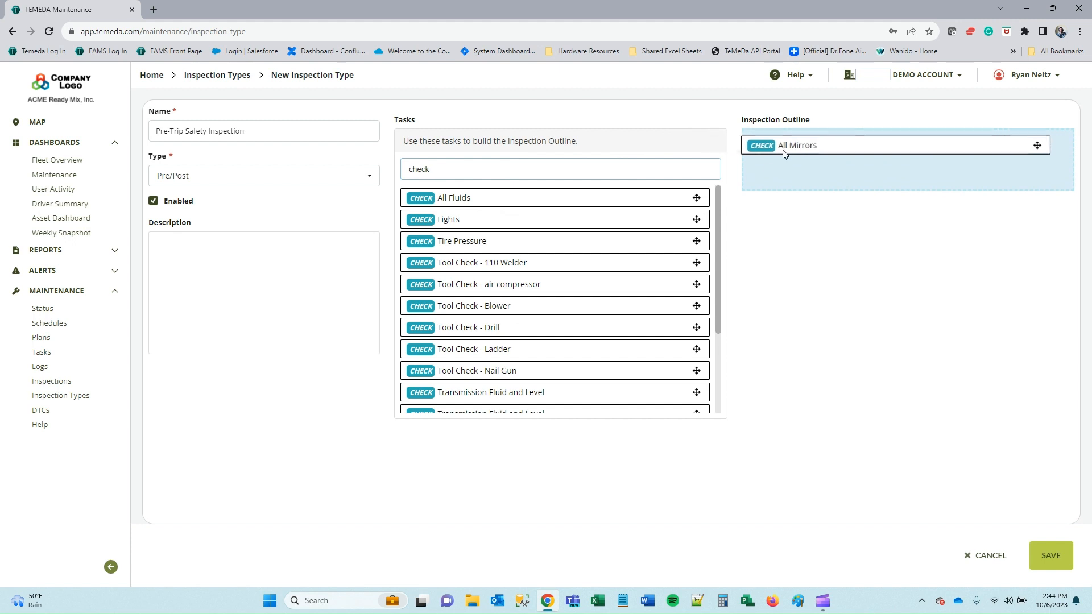
{"action": "left_click_drag", "start_coordinate": [455, 241], "coordinate": [739, 186]}
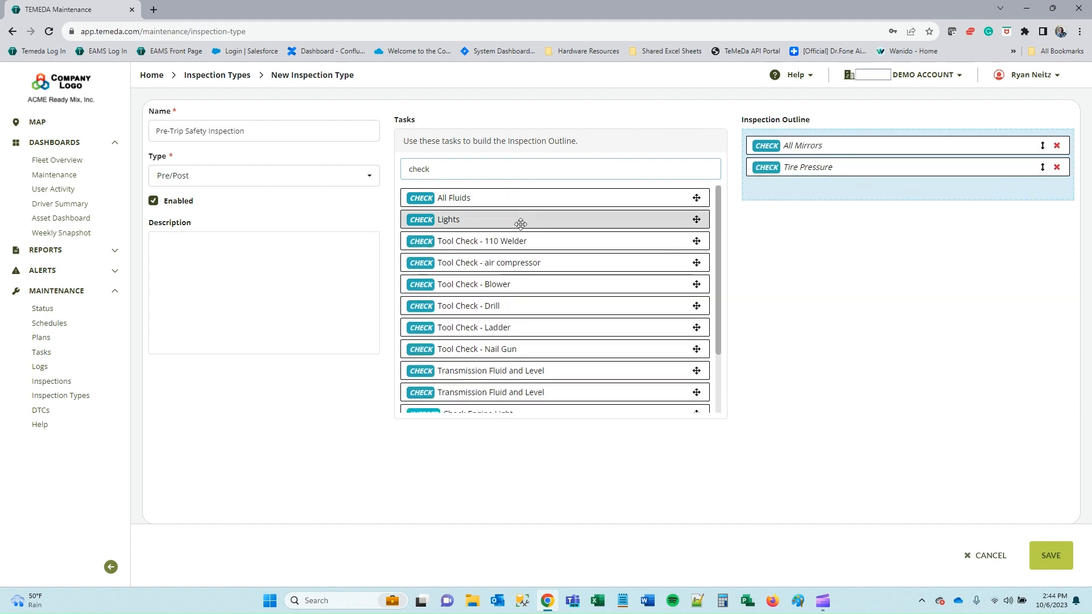
{"action": "scroll", "coordinate": [521, 227], "scroll_direction": "down", "scroll_amount": 1}
{"action": "scroll", "coordinate": [523, 236], "scroll_direction": "up", "scroll_amount": 1}
{"action": "left_click_drag", "start_coordinate": [475, 221], "coordinate": [854, 186]}
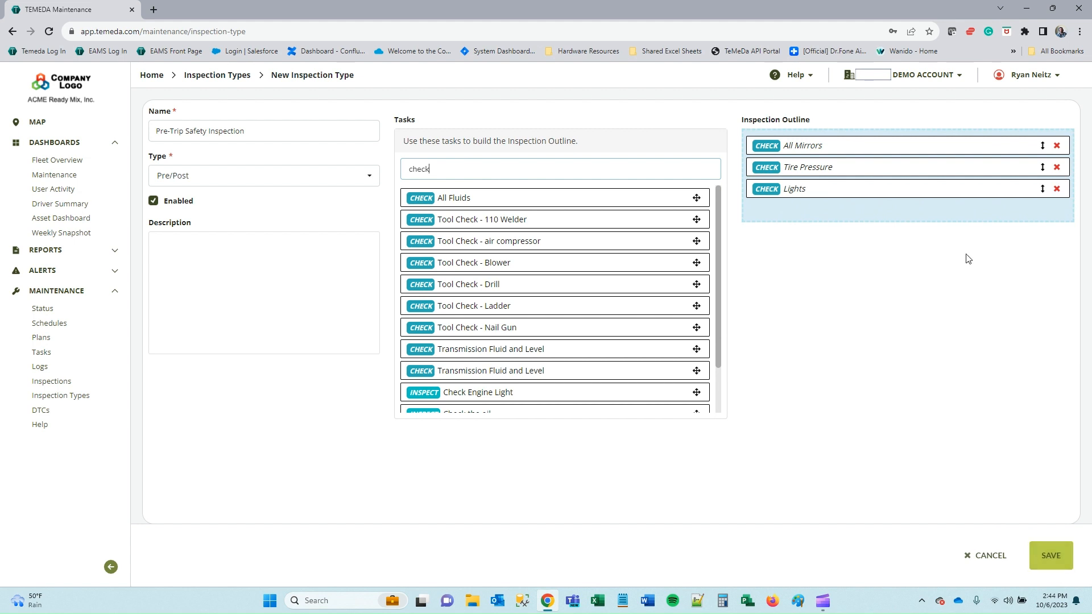
{"action": "mouse_move", "coordinate": [910, 182]}
{"action": "left_mouse_down"}
{"action": "mouse_move", "coordinate": [908, 156]}
{"action": "mouse_move", "coordinate": [894, 179]}
{"action": "left_mouse_up"}
{"action": "left_click_drag", "start_coordinate": [887, 188], "coordinate": [875, 147]}
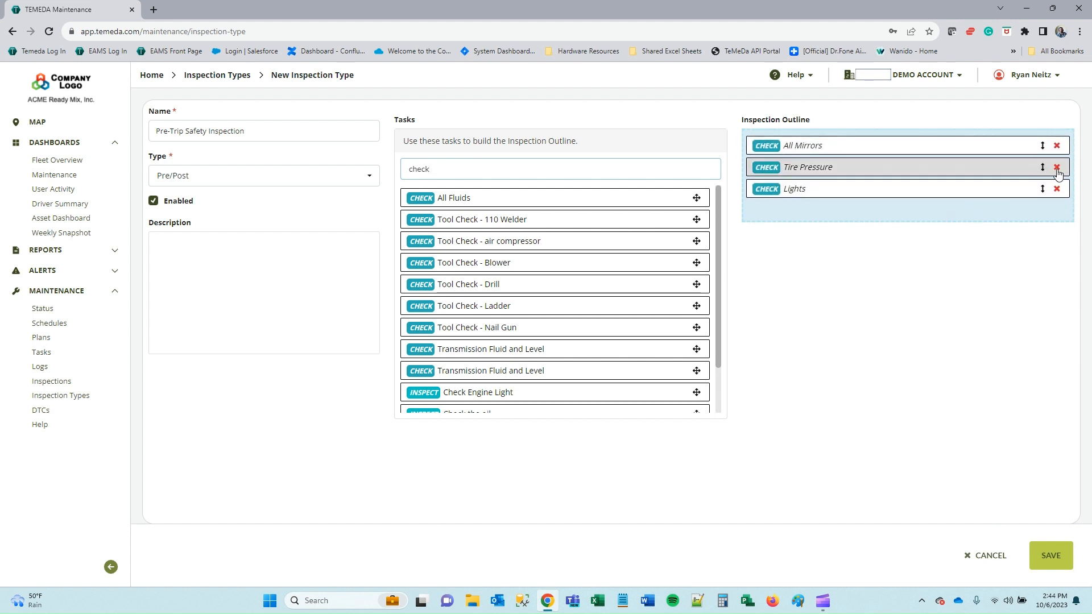
{"action": "left_click", "coordinate": [1053, 560]}
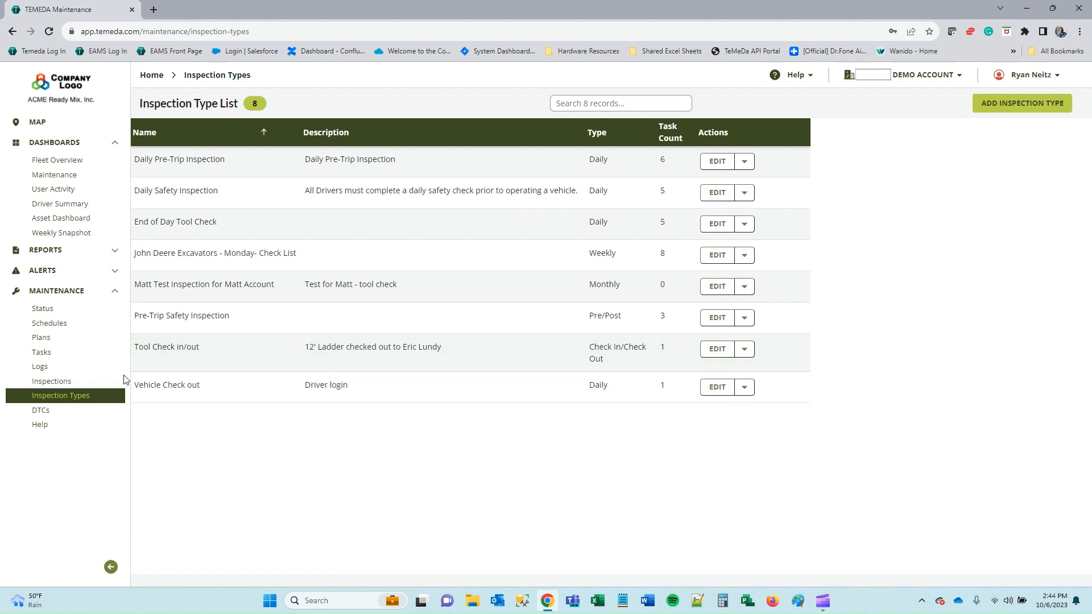
Filter the Inspection List to the date range September 10–16, 2023.
{"action": "left_click", "coordinate": [68, 386]}
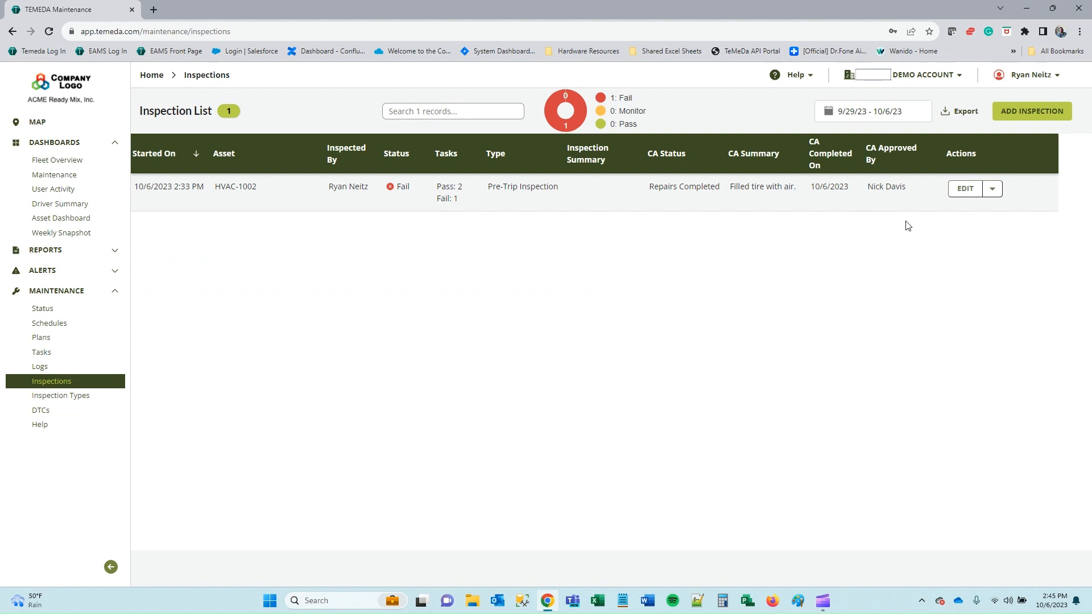
{"action": "left_click", "coordinate": [877, 116]}
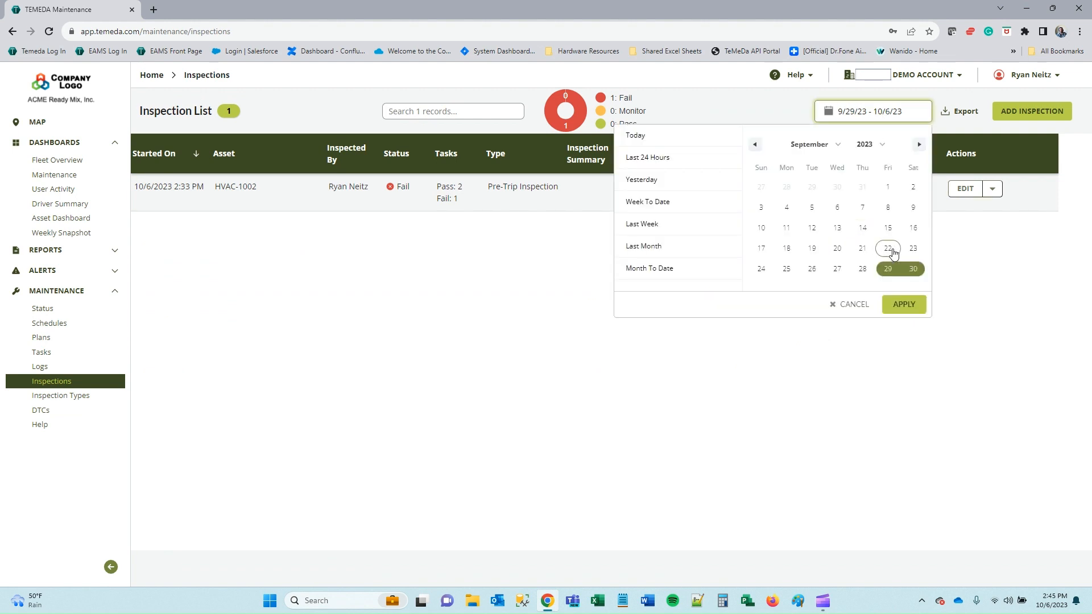
{"action": "left_click", "coordinate": [762, 230]}
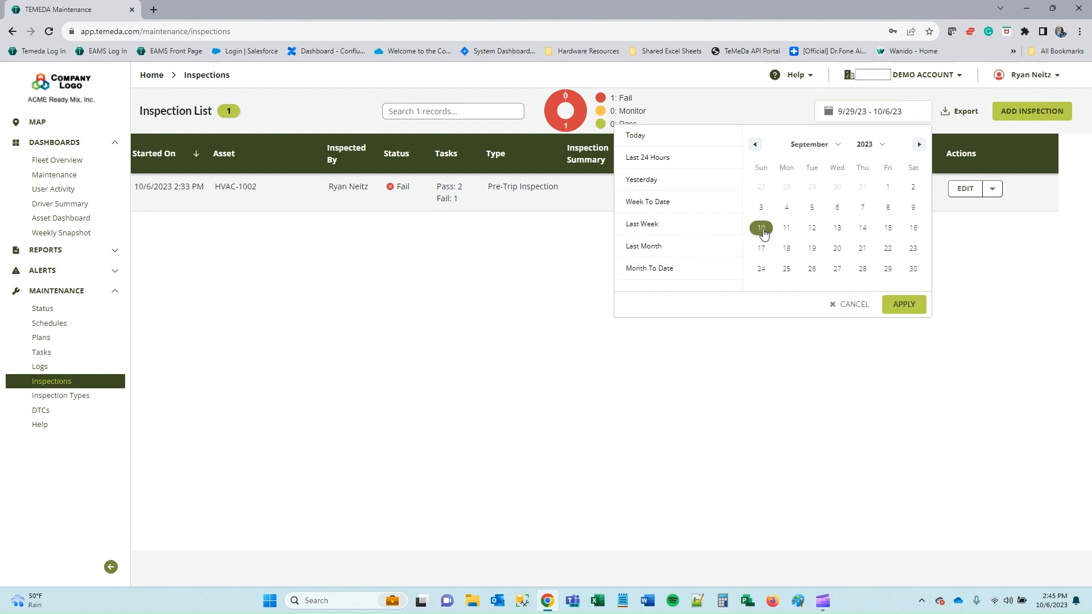
{"action": "left_click", "coordinate": [915, 228]}
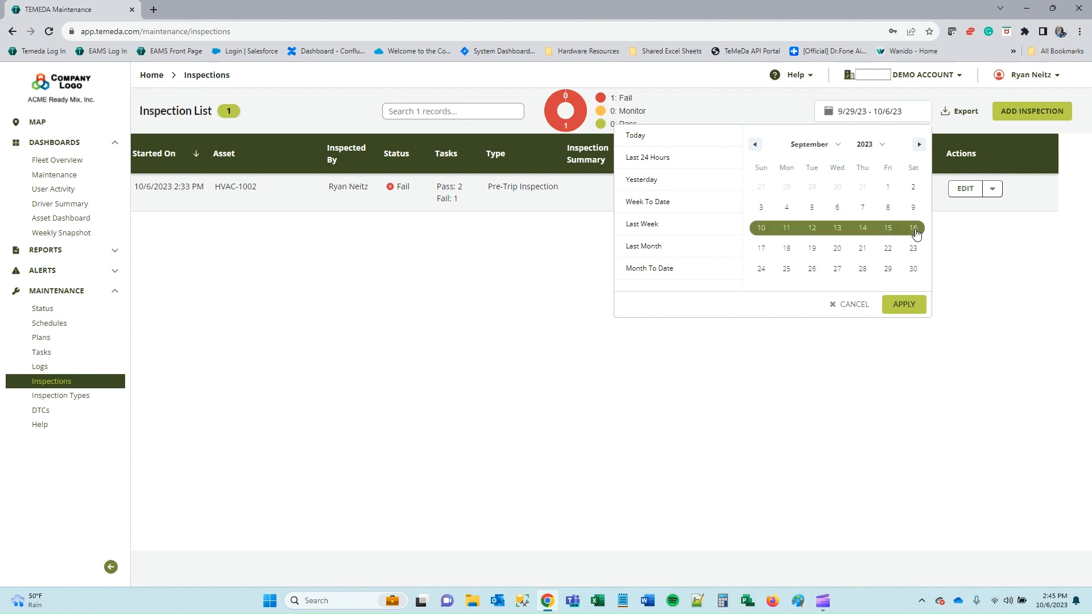
{"action": "left_click", "coordinate": [908, 305]}
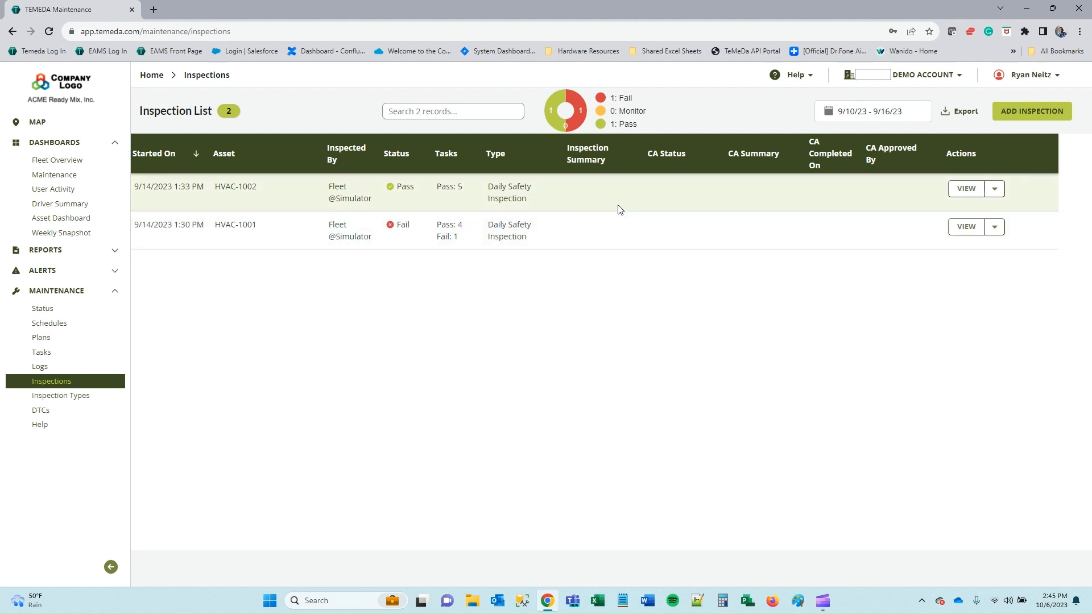
{"action": "triple_click", "coordinate": [152, 187]}
{"action": "triple_click", "coordinate": [245, 188]}
{"action": "left_click", "coordinate": [334, 304]}
Start a new Pre-Trip Safety Inspection on asset TRANS-5009 and enter the inspector's name.
{"action": "left_click", "coordinate": [1036, 113]}
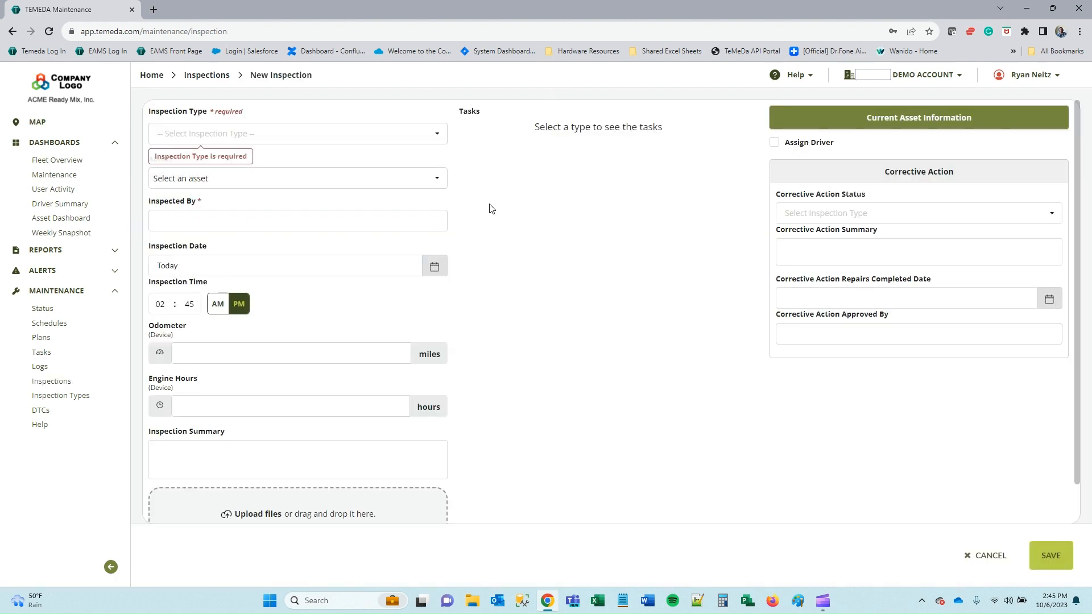
{"action": "left_click", "coordinate": [246, 132]}
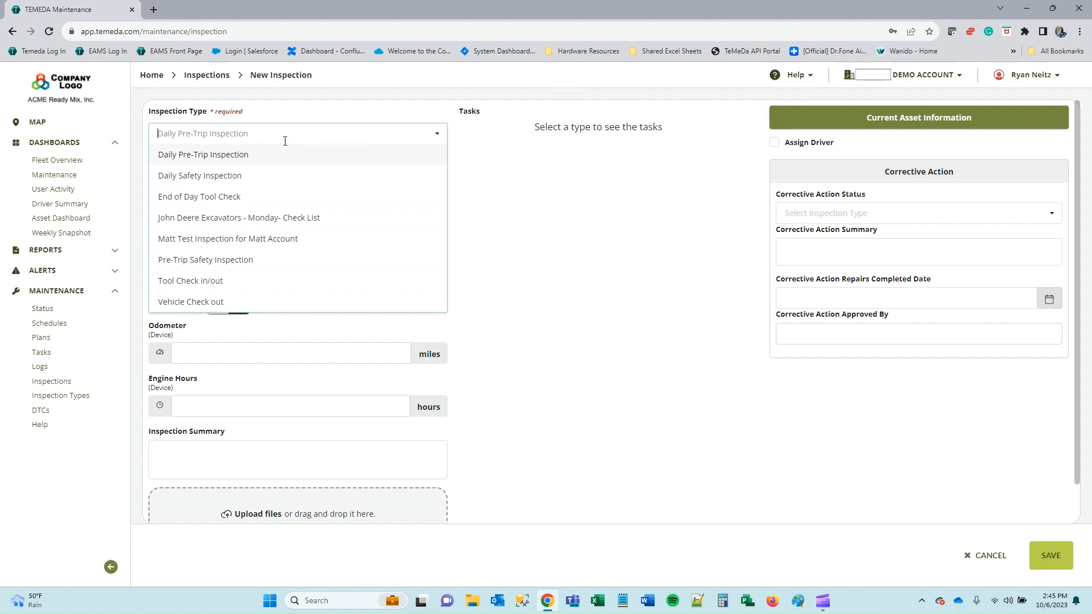
{"action": "left_click", "coordinate": [248, 261]}
{"action": "left_click", "coordinate": [216, 185]}
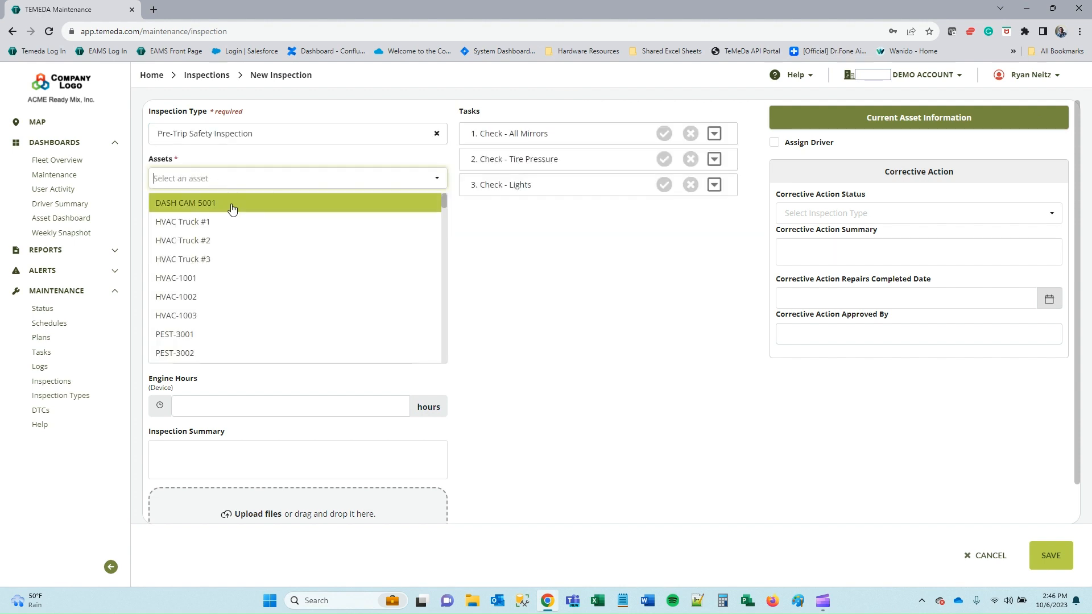
{"action": "scroll", "coordinate": [215, 334], "scroll_direction": "down", "scroll_amount": 3}
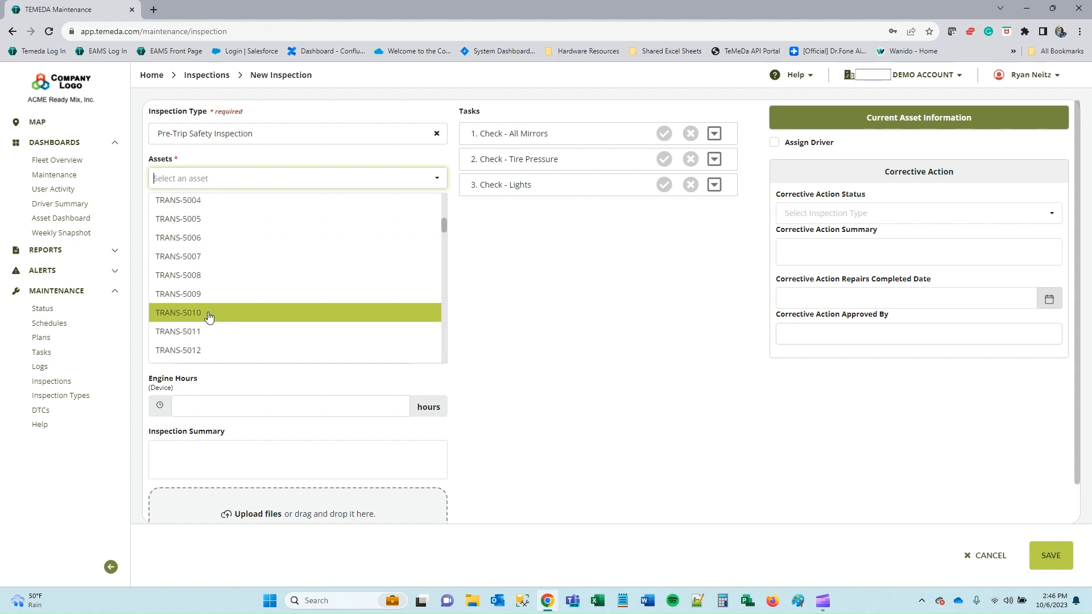
{"action": "left_click", "coordinate": [209, 297]}
{"action": "left_click", "coordinate": [244, 222]}
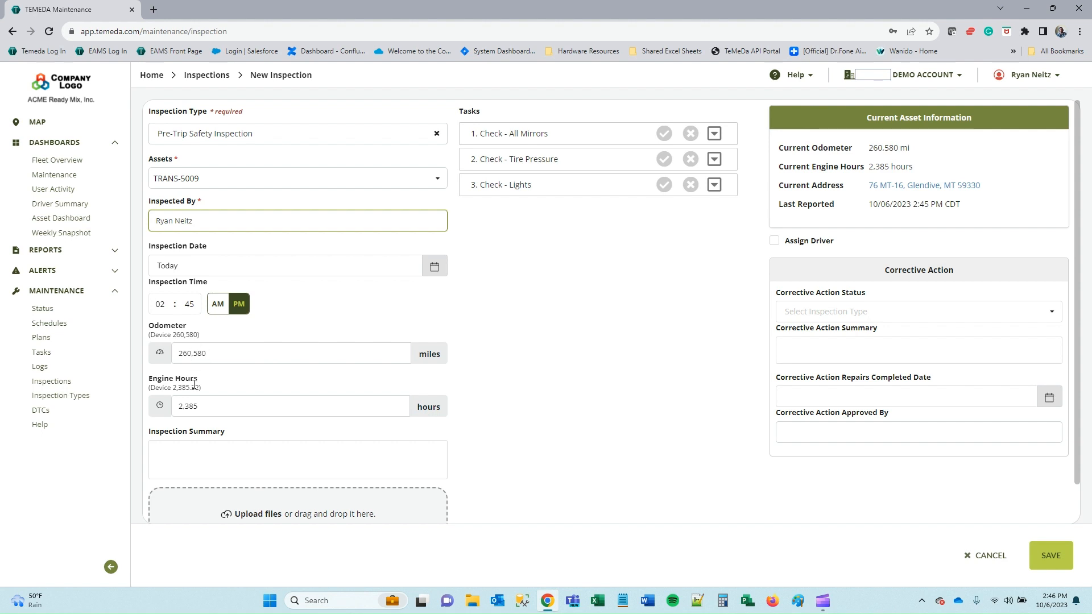
{"action": "scroll", "coordinate": [297, 398], "scroll_direction": "down", "scroll_amount": 1}
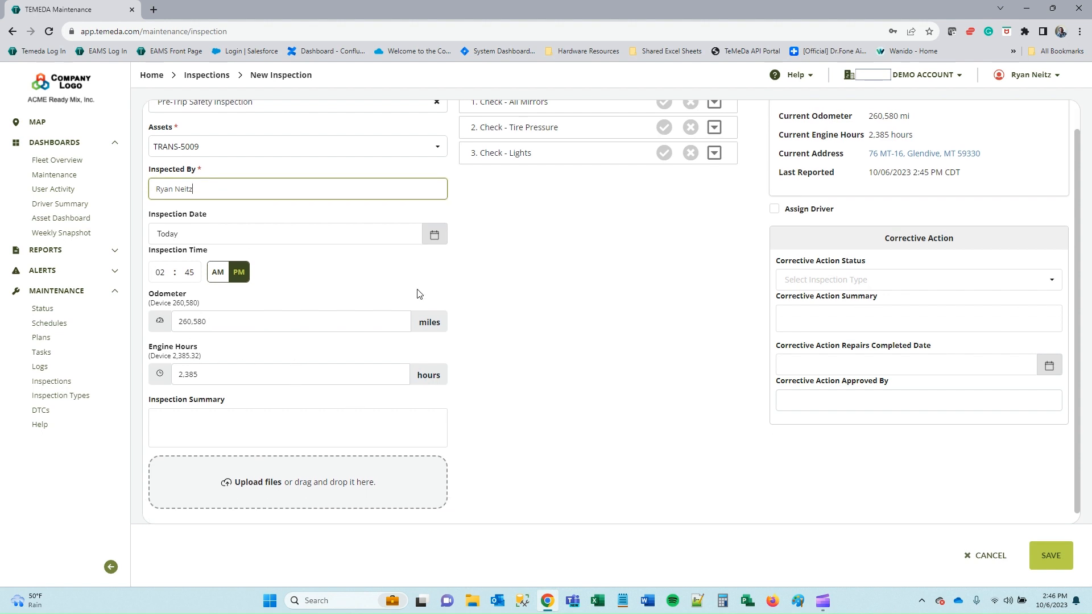
{"action": "scroll", "coordinate": [483, 297], "scroll_direction": "up", "scroll_amount": 1}
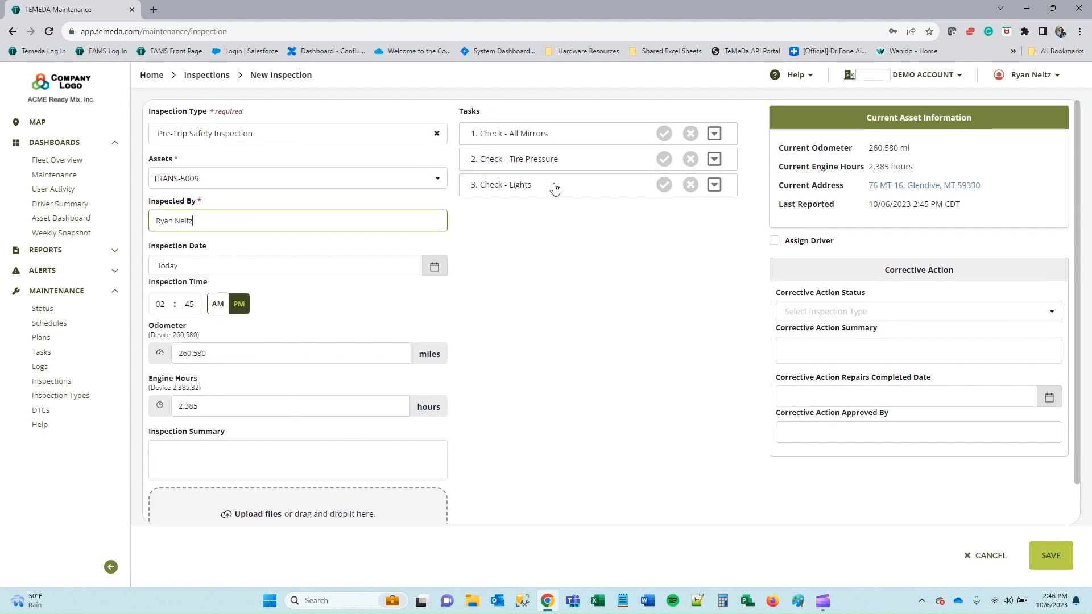
Pass All Mirrors and Lights; fail Tire Pressure with comment 'The back-right tire is flat.'.
{"action": "left_click", "coordinate": [664, 134]}
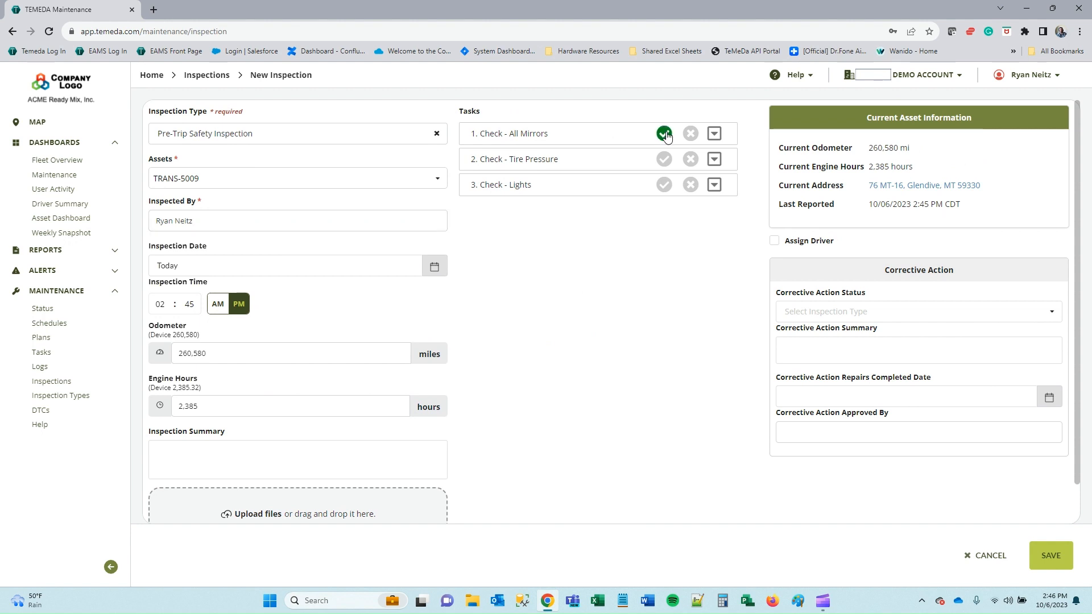
{"action": "left_click", "coordinate": [691, 160]}
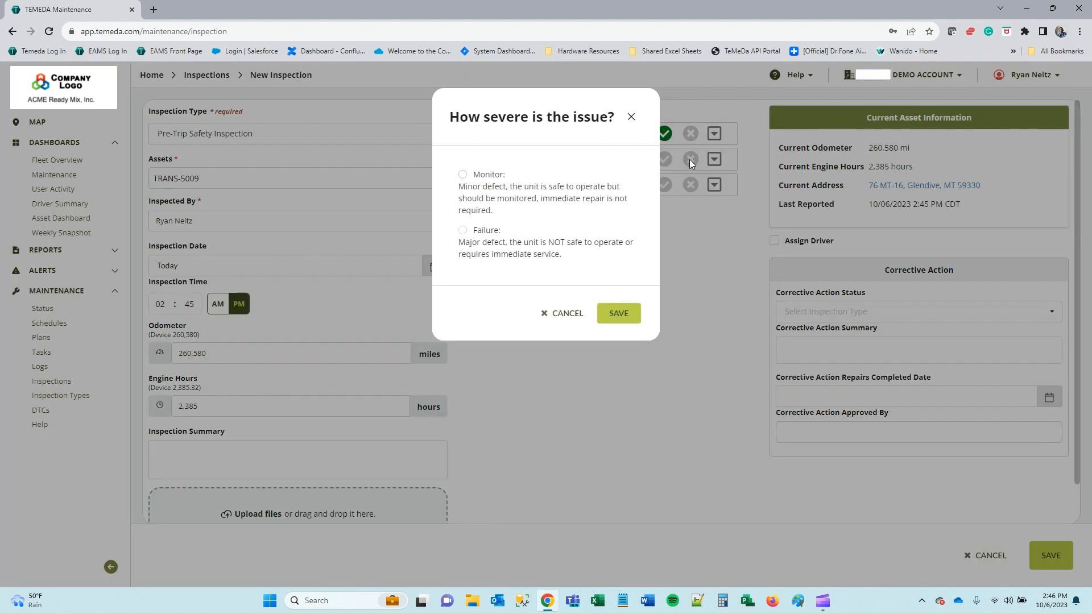
{"action": "left_click", "coordinate": [487, 231]}
{"action": "left_click", "coordinate": [622, 317]}
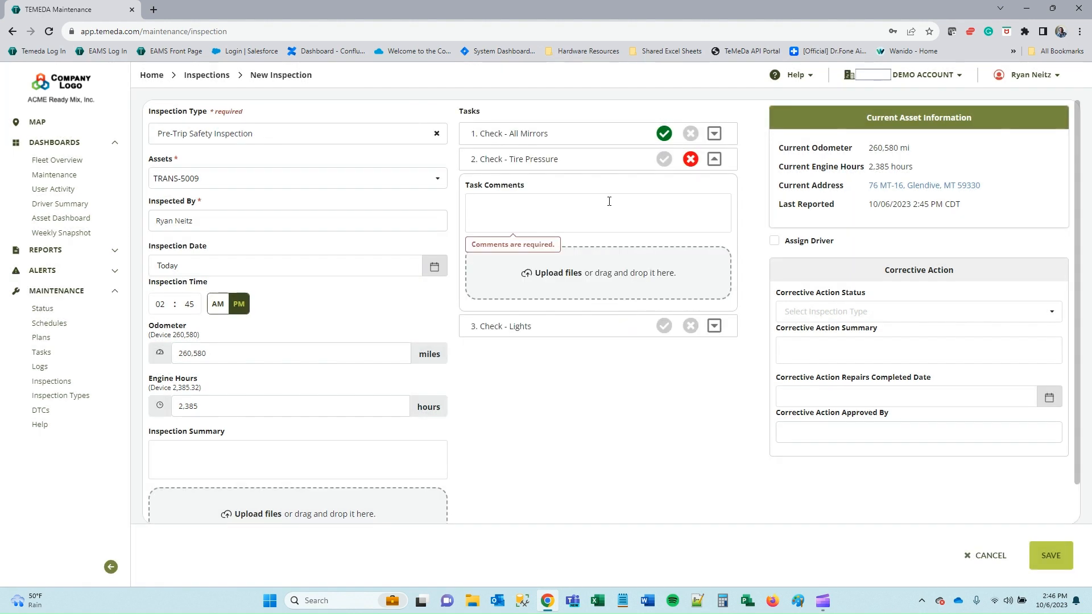
{"action": "left_click", "coordinate": [515, 212]}
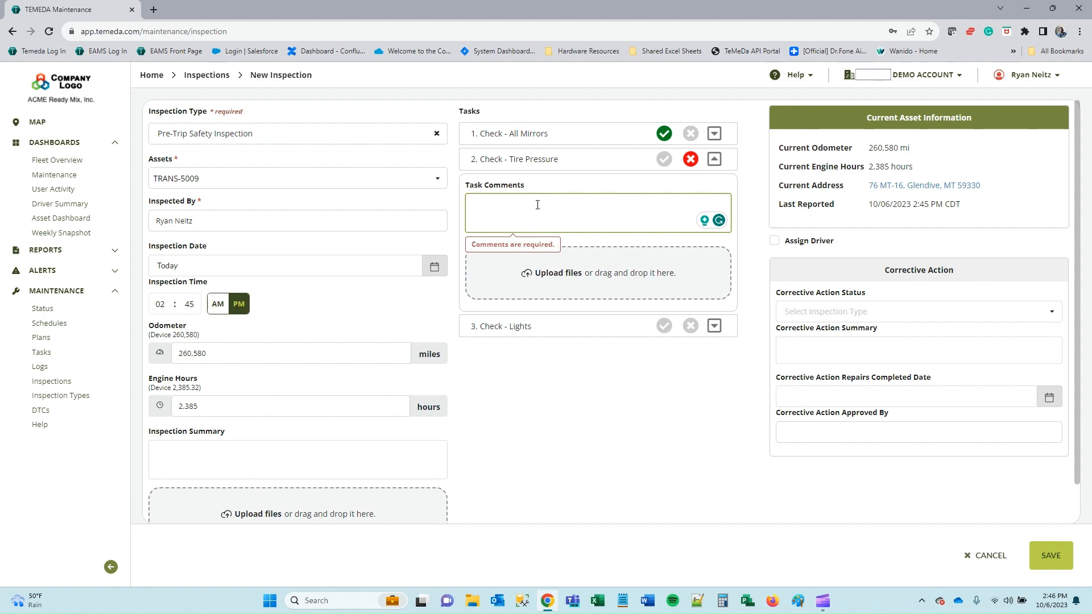
{"action": "type", "text": "The tire is"}
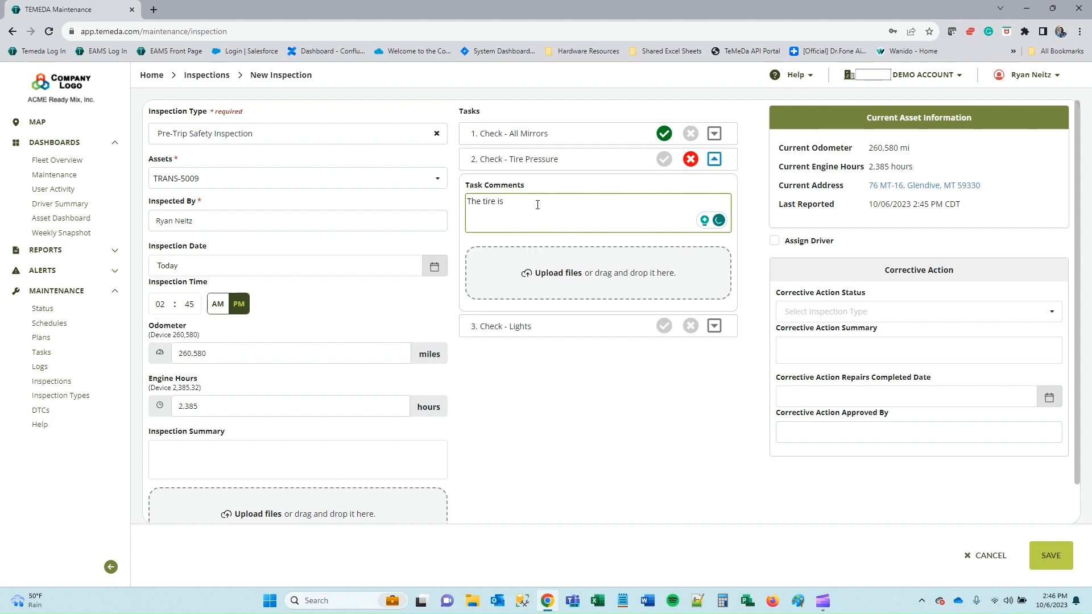
{"action": "key", "text": "BackSpace"}
{"action": "key", "text": "BackSpace"}
{"action": "key", "text": "BackSpace"}
{"action": "key", "text": "BackSpace"}
{"action": "key", "text": "BackSpace"}
{"action": "key", "text": "BackSpace"}
{"action": "left_click", "coordinate": [665, 327]}
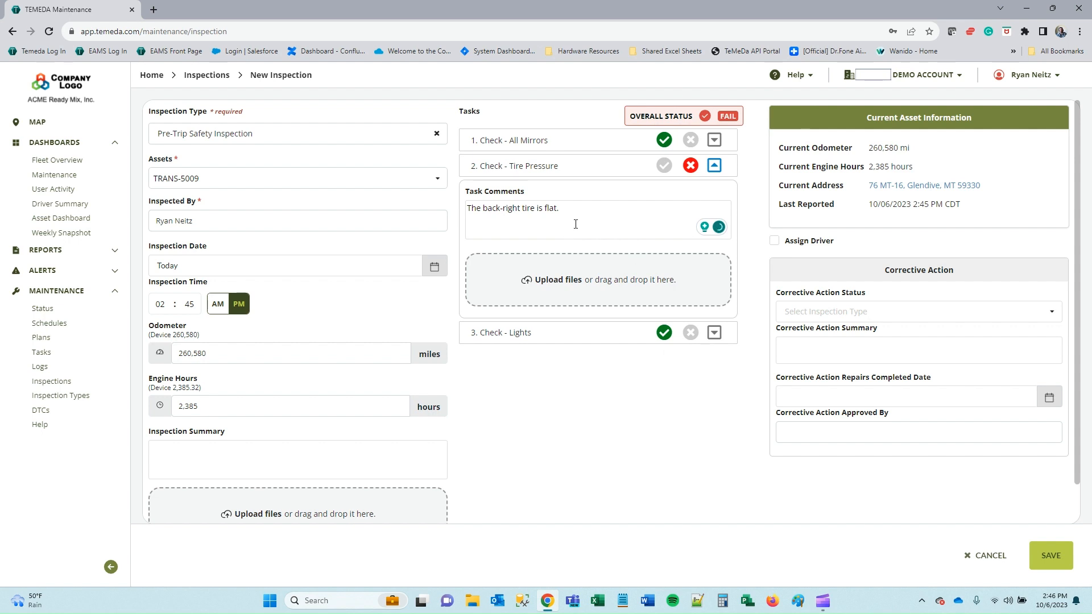
{"action": "left_click", "coordinate": [597, 235]}
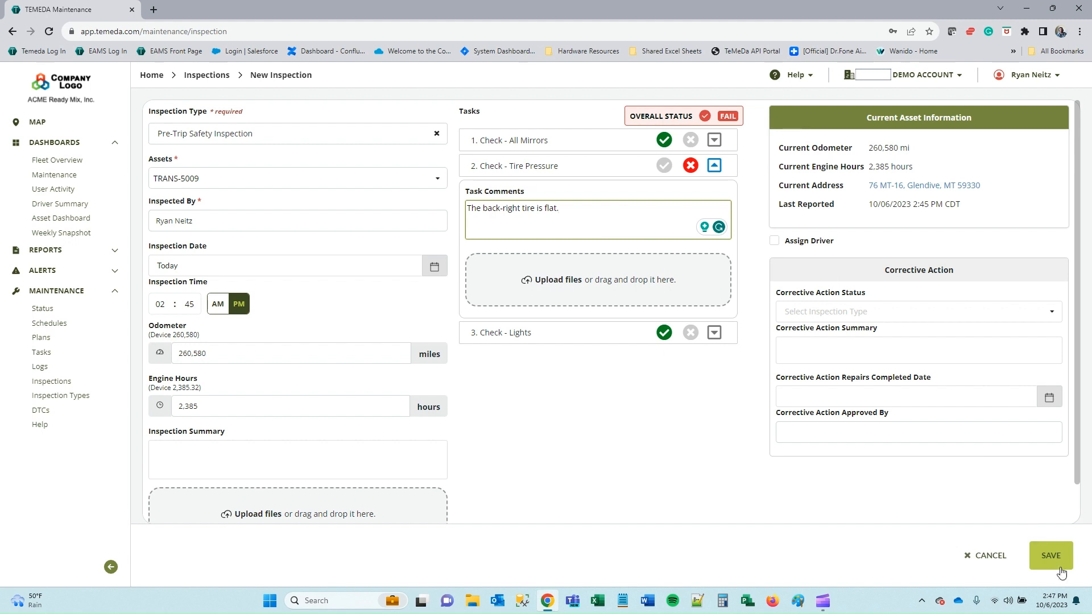
Assign a driver to the TRANS-5009 pre-trip inspection and save it.
{"action": "left_click", "coordinate": [775, 241]}
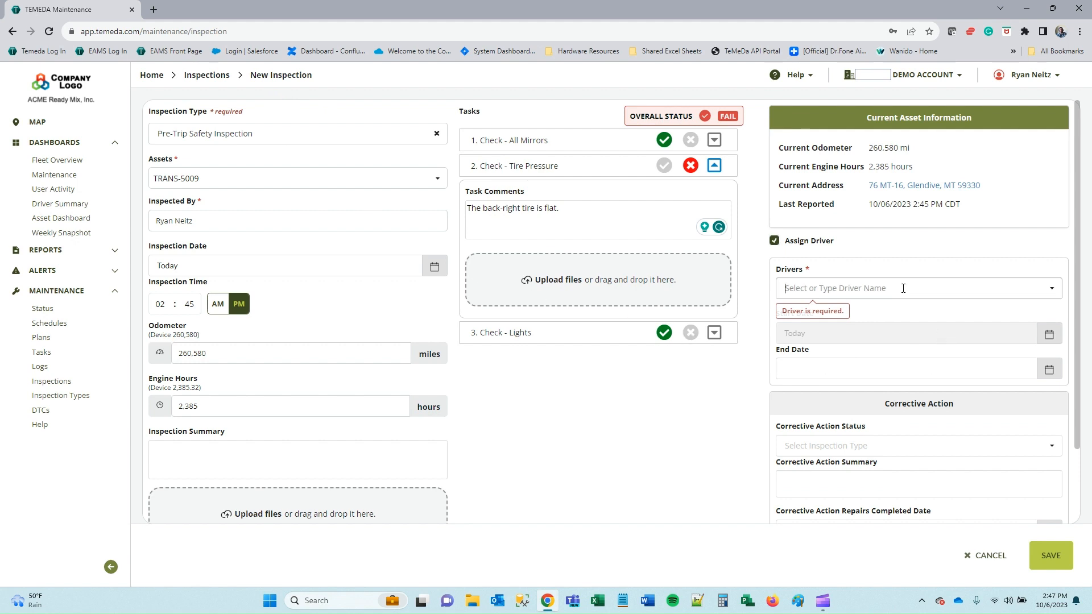
{"action": "left_click", "coordinate": [825, 288]}
{"action": "left_click", "coordinate": [817, 310]}
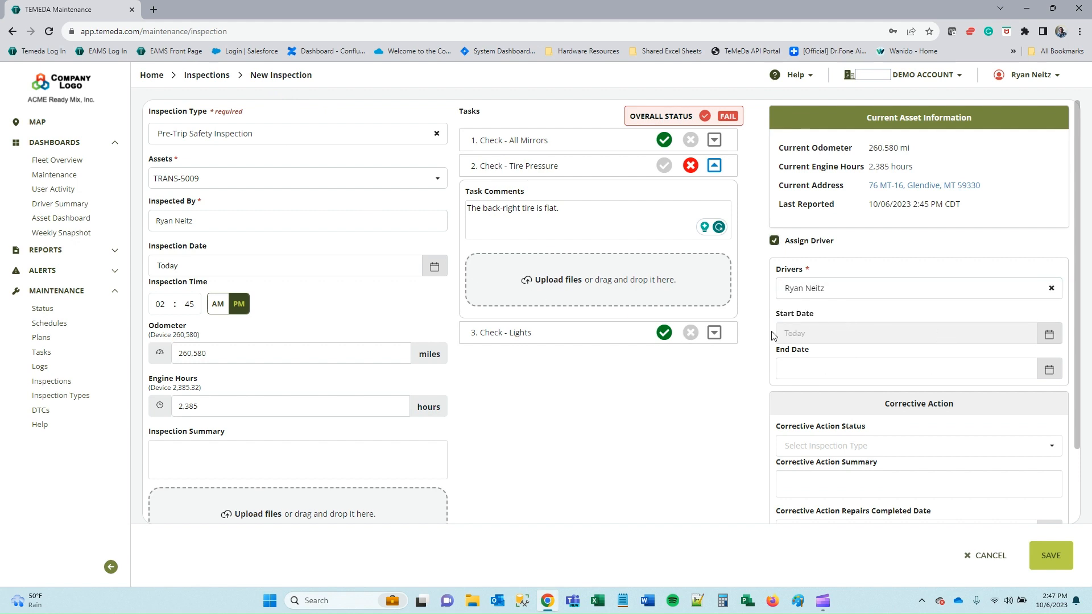
{"action": "left_click", "coordinate": [826, 363]}
{"action": "left_click", "coordinate": [1000, 242]}
{"action": "scroll", "coordinate": [1005, 299], "scroll_direction": "down", "scroll_amount": 2}
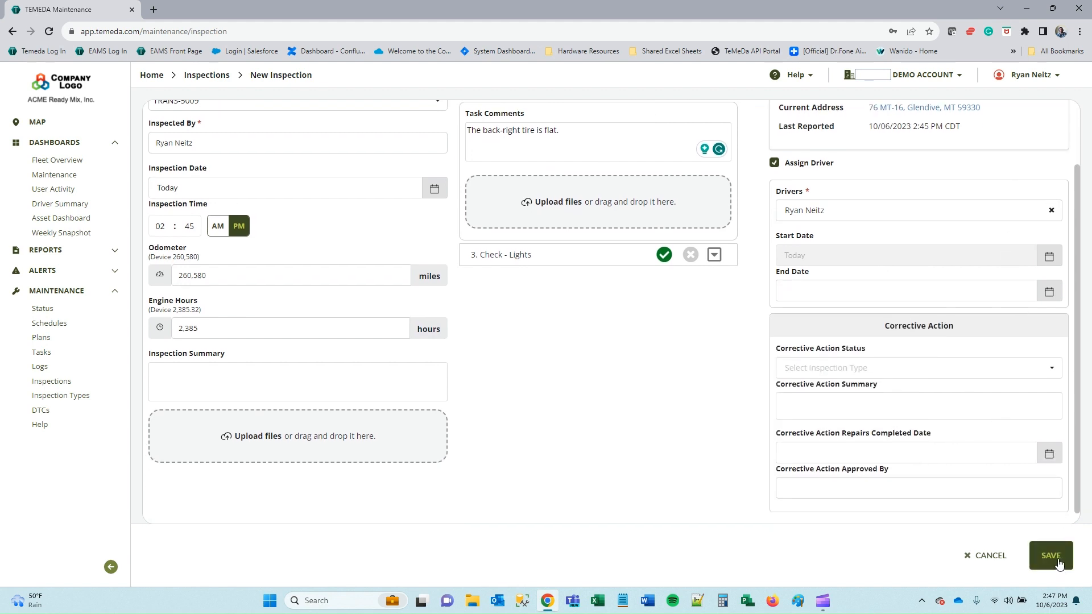
{"action": "left_click", "coordinate": [1058, 563]}
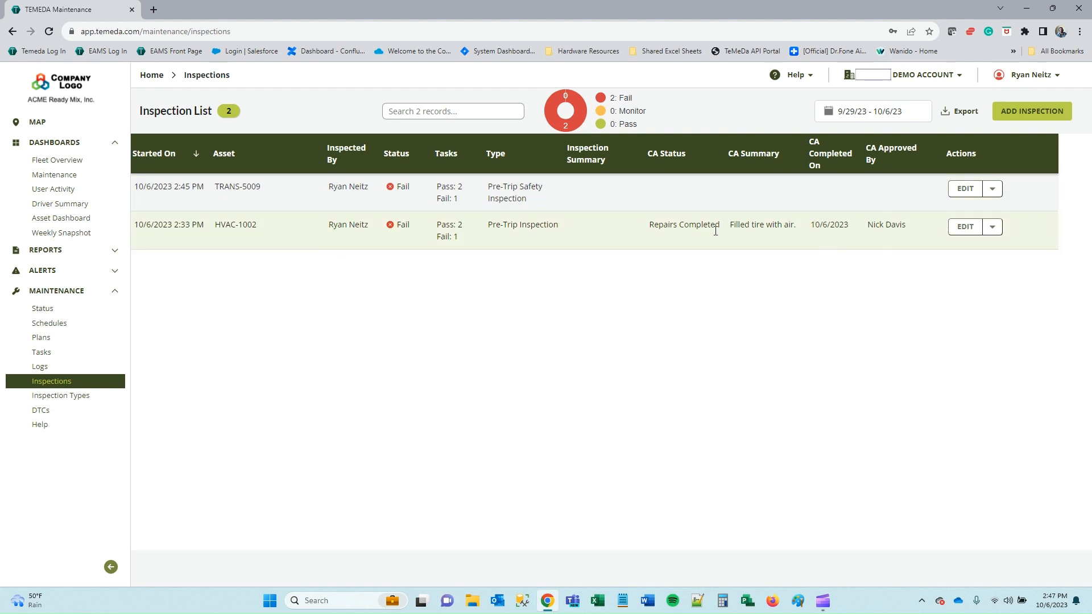
Edit TRANS-5009: set corrective action to Repairs Completed with summary "Filled up the air.".
{"action": "left_click", "coordinate": [963, 191]}
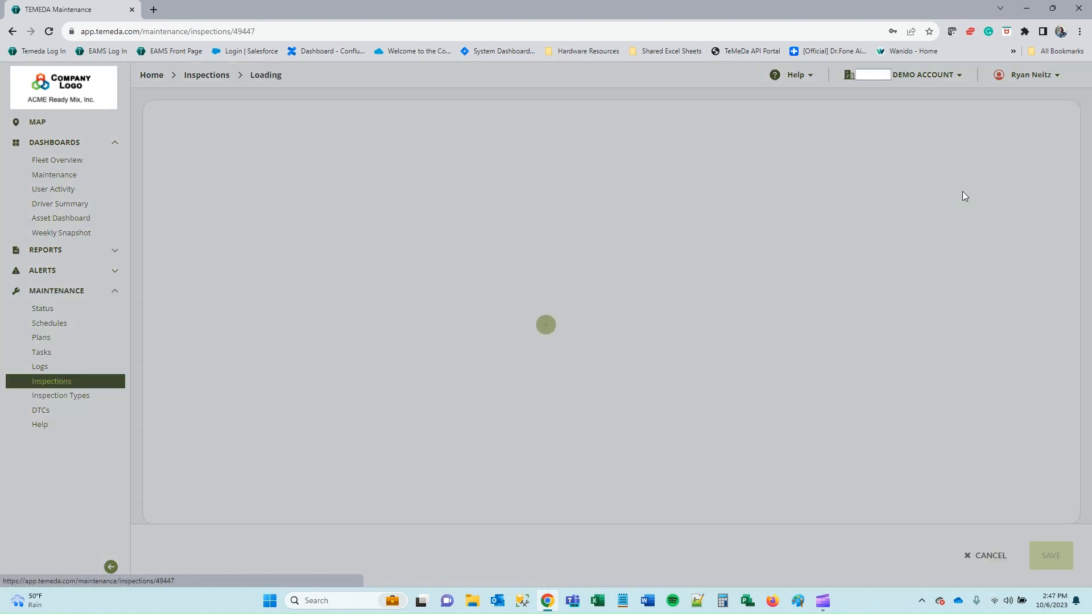
{"action": "scroll", "coordinate": [708, 413], "scroll_direction": "down", "scroll_amount": 2}
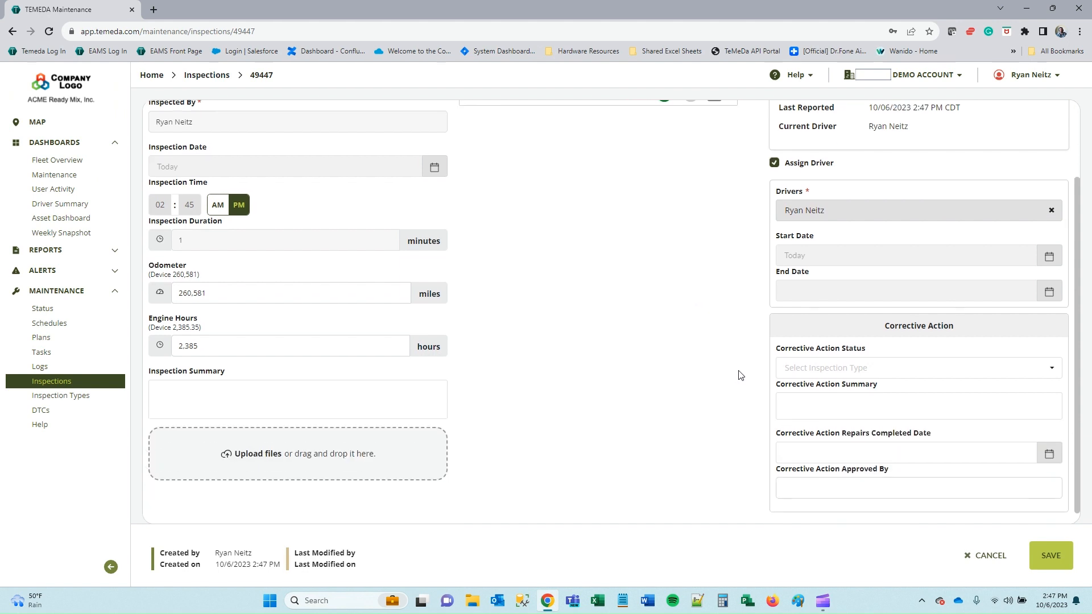
{"action": "left_click", "coordinate": [911, 367]}
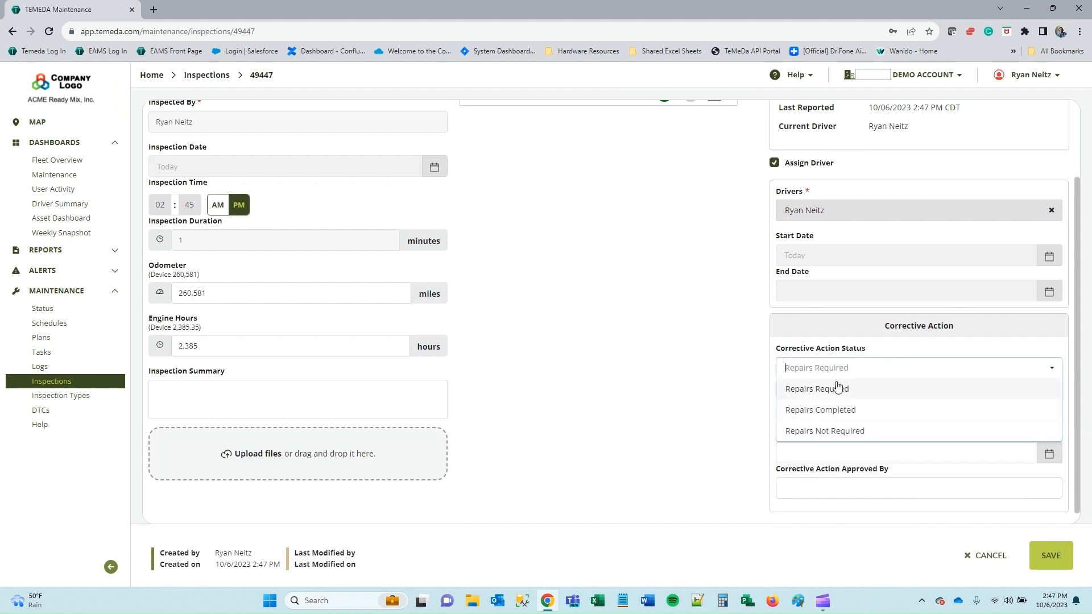
{"action": "left_click", "coordinate": [866, 415]}
{"action": "left_click", "coordinate": [864, 414]}
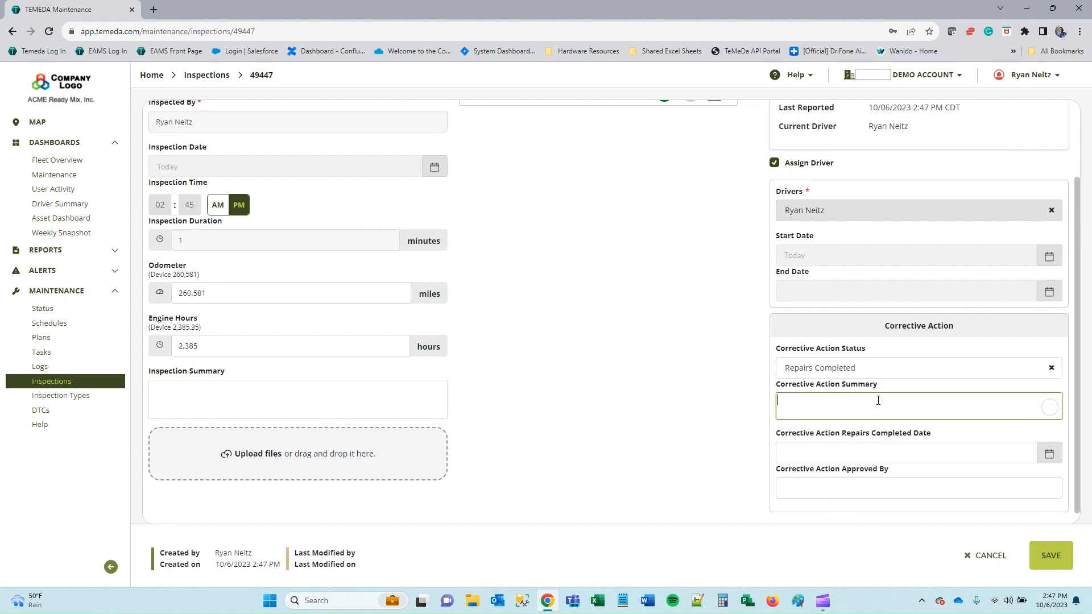
{"action": "type", "text": "Filled up the air pr"}
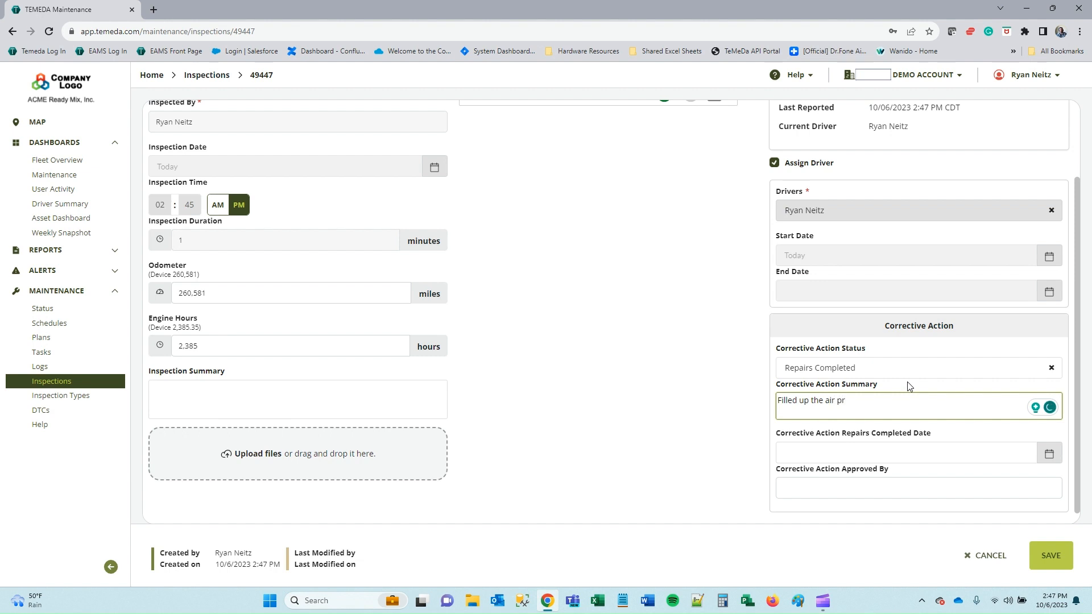
{"action": "key", "text": "BackSpace"}
{"action": "key", "text": "BackSpace"}
{"action": "key", "text": "BackSpace"}
{"action": "type", "text": "."}
Set the repairs completed date to 10/6/2023, enter the approver's name, and save.
{"action": "left_click", "coordinate": [953, 452]}
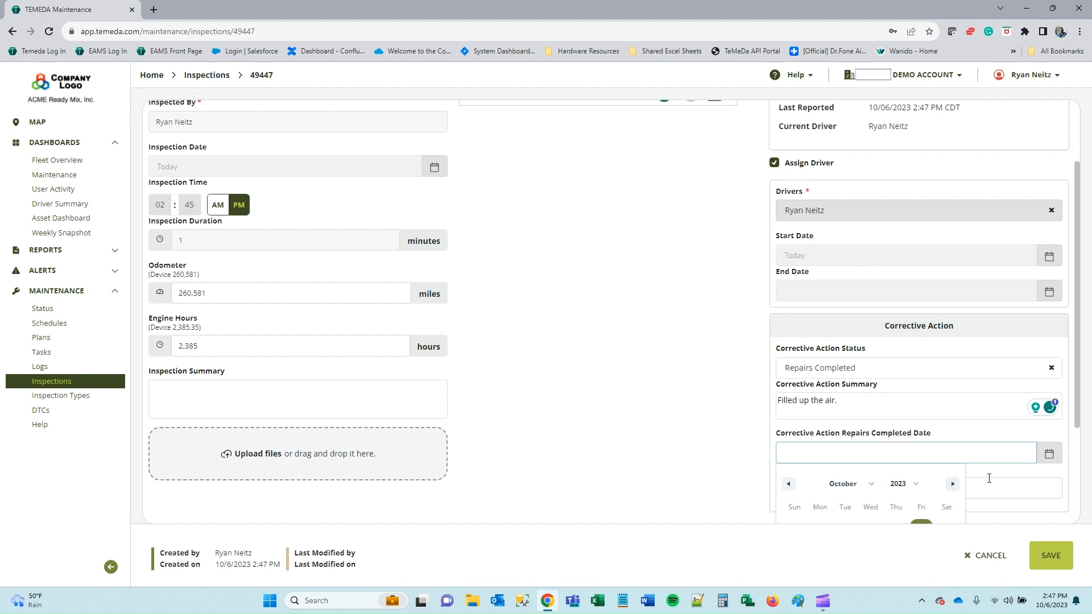
{"action": "scroll", "coordinate": [940, 424], "scroll_direction": "down", "scroll_amount": 2}
{"action": "left_click", "coordinate": [921, 391]}
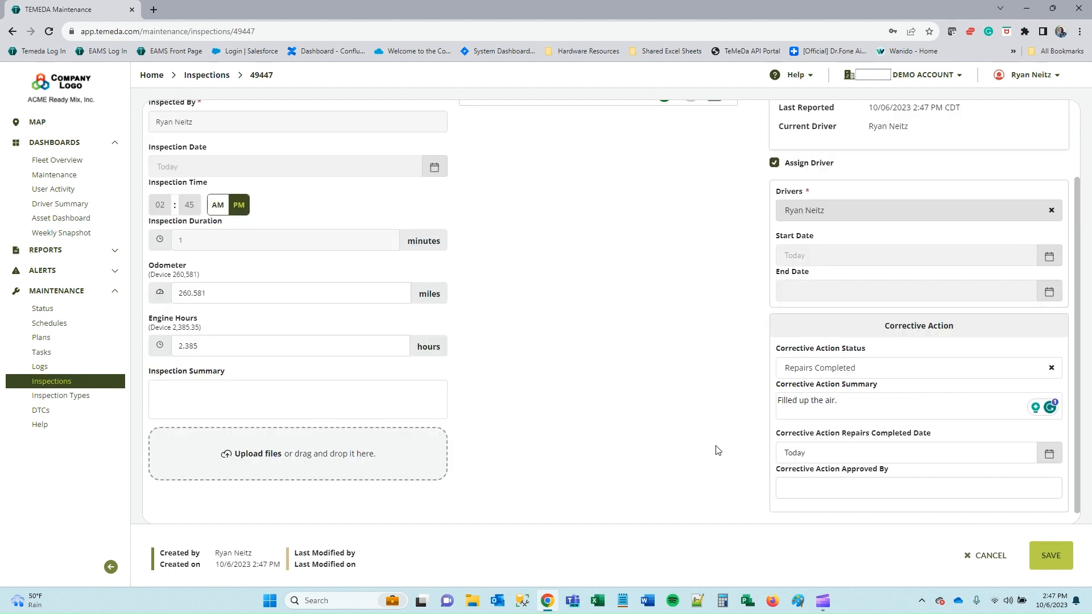
{"action": "left_click", "coordinate": [914, 491]}
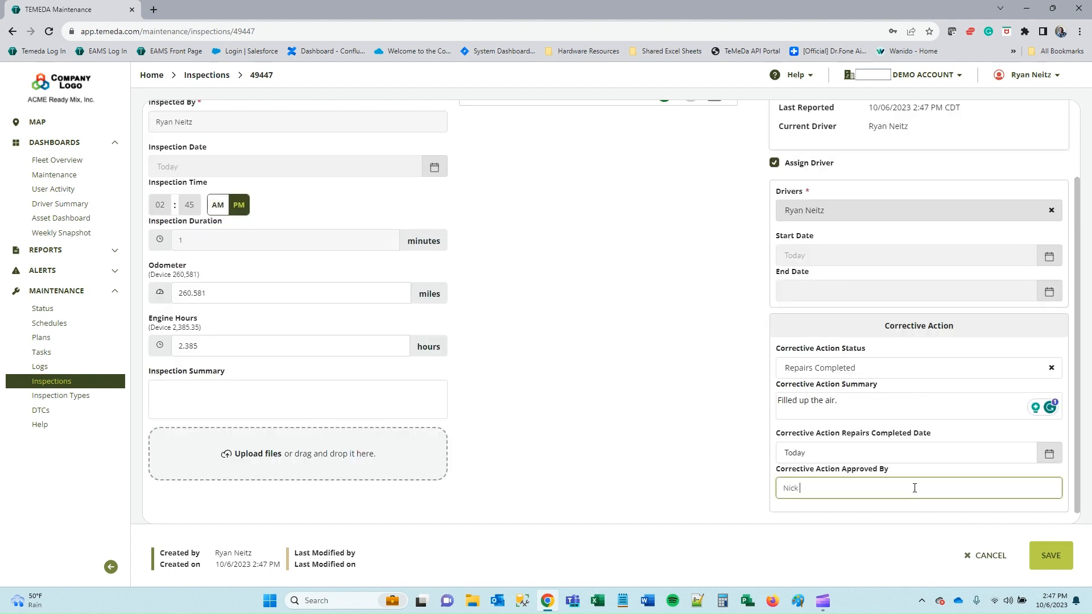
{"action": "left_click", "coordinate": [1046, 555]}
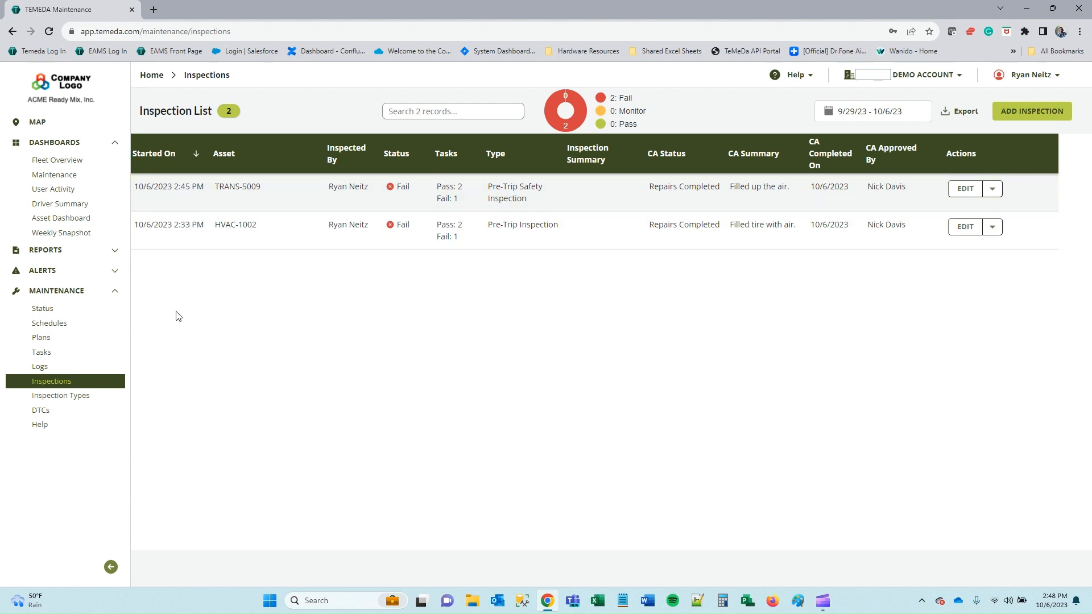
Open the Maintenance DTC List and highlight text in the first row's descriptions.
{"action": "left_click", "coordinate": [55, 415]}
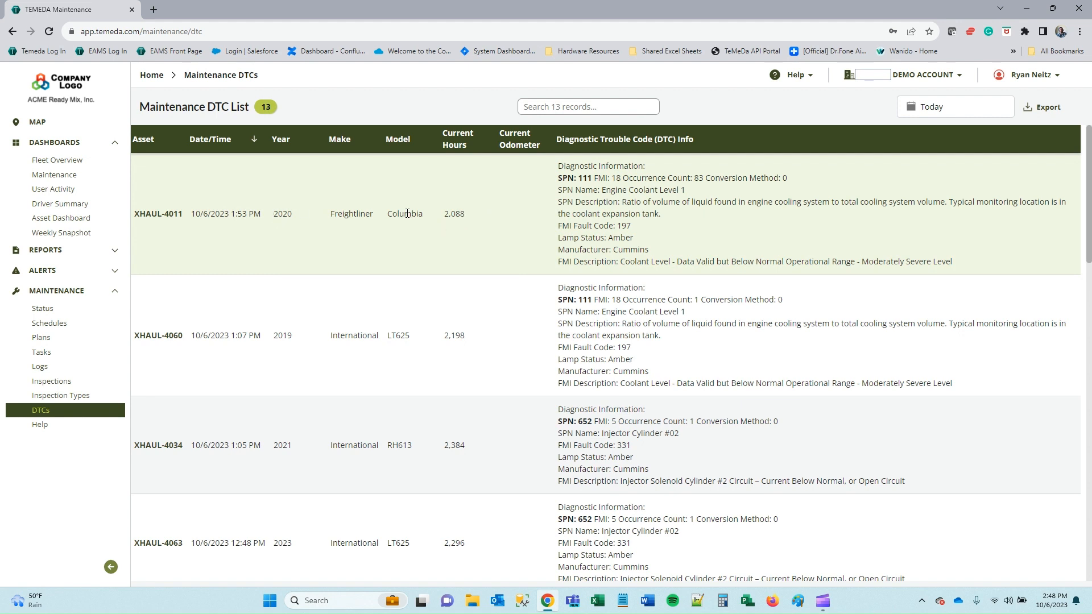
{"action": "double_click", "coordinate": [616, 218]}
{"action": "left_click", "coordinate": [762, 224]}
{"action": "triple_click", "coordinate": [683, 219]}
{"action": "left_click", "coordinate": [651, 248]}
{"action": "left_click_drag", "start_coordinate": [961, 263], "coordinate": [556, 263]}
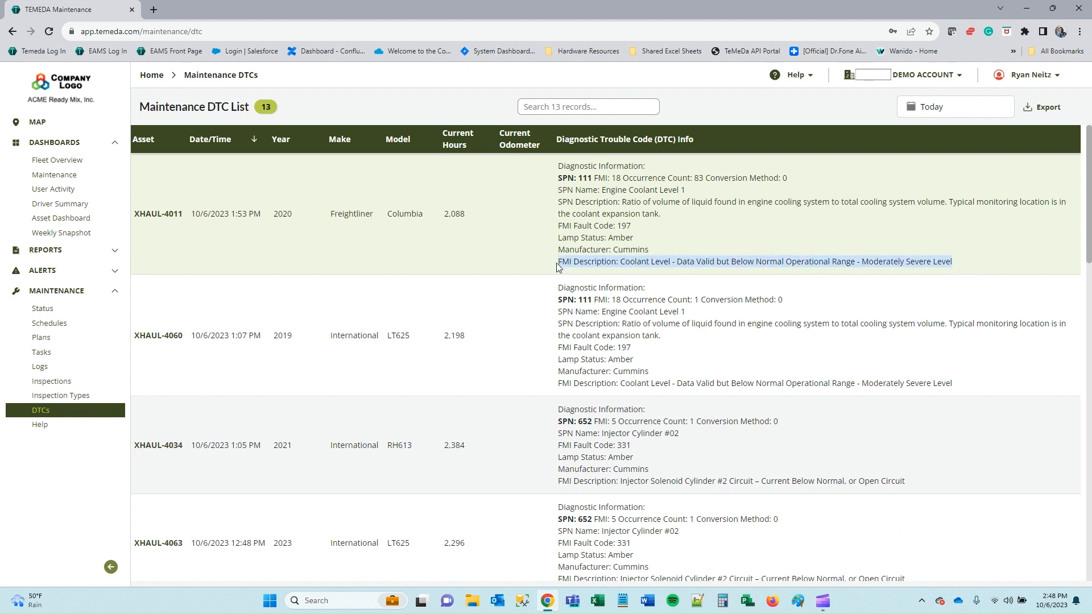
{"action": "left_click", "coordinate": [473, 254]}
{"action": "scroll", "coordinate": [418, 253], "scroll_direction": "down", "scroll_amount": 5}
{"action": "scroll", "coordinate": [418, 253], "scroll_direction": "up", "scroll_amount": 5}
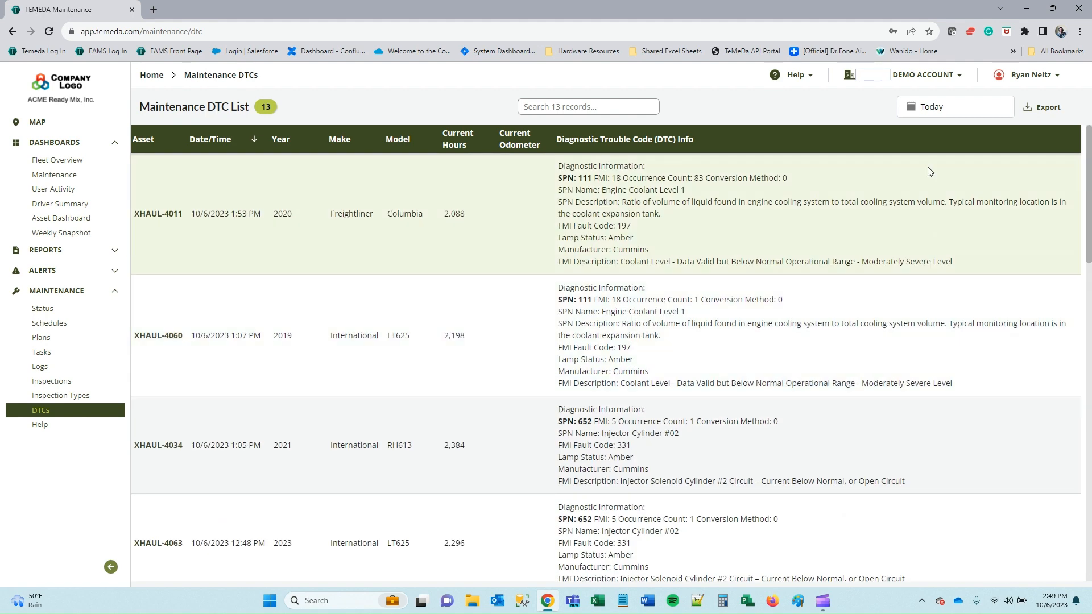
Look at the date range and export format choices without changing them.
{"action": "left_click", "coordinate": [974, 109]}
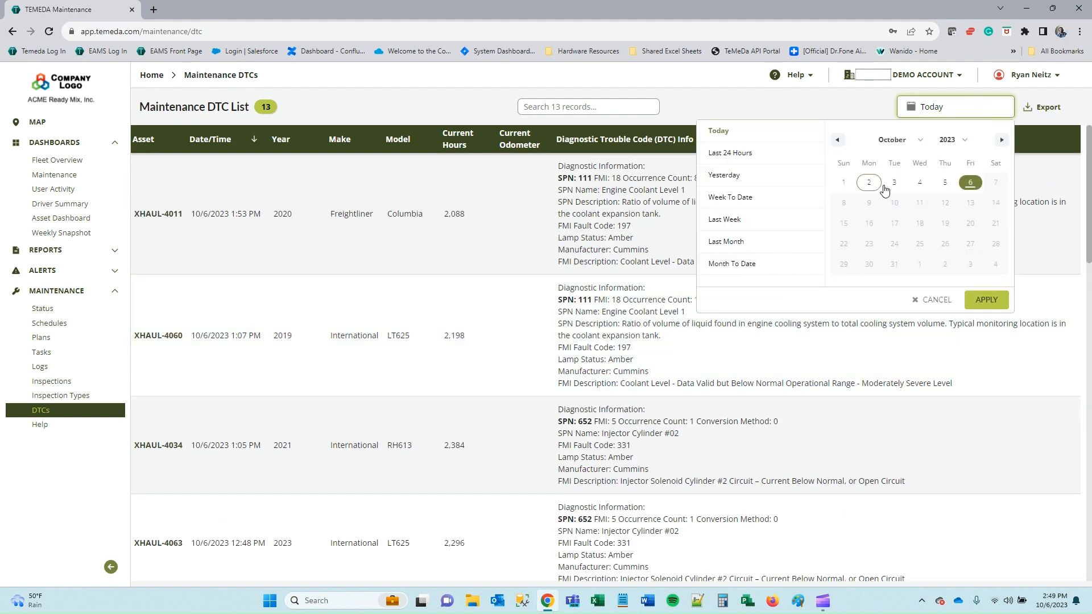
{"action": "left_click", "coordinate": [1045, 194]}
{"action": "left_click", "coordinate": [1050, 108]}
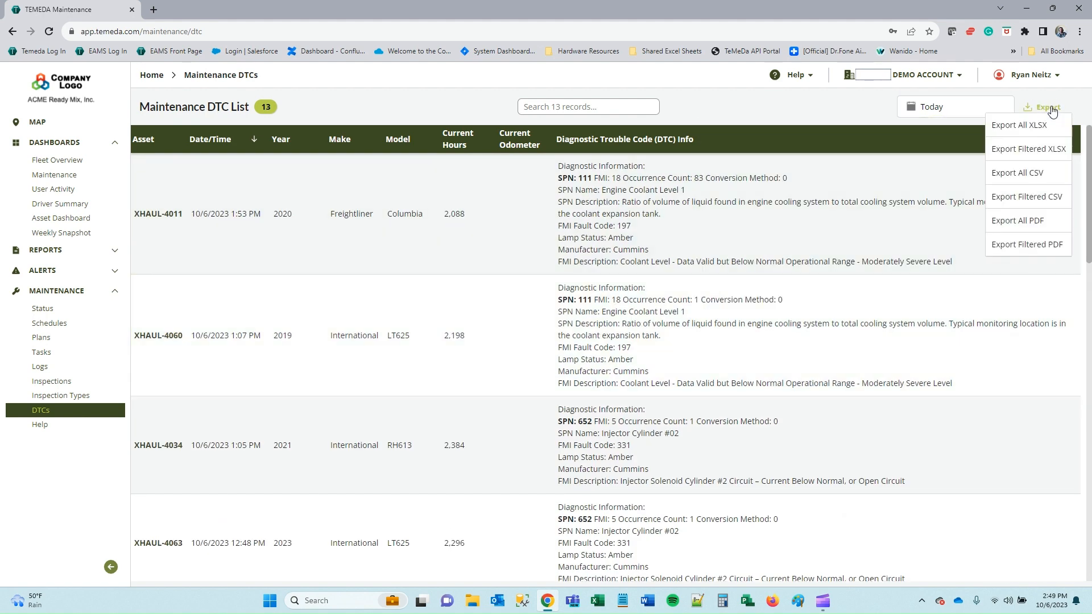
{"action": "left_click", "coordinate": [743, 191]}
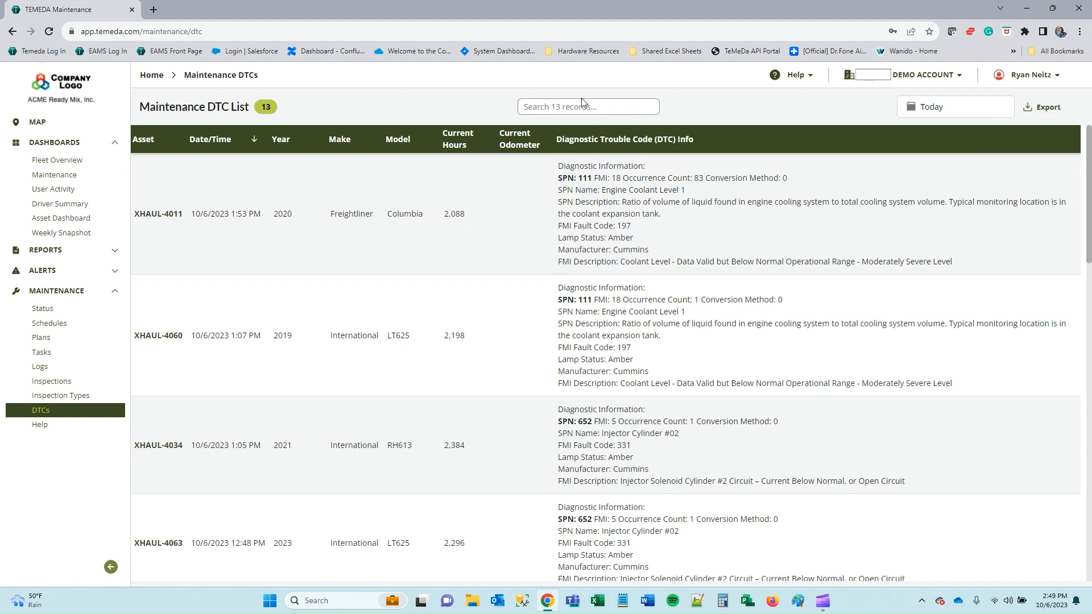
Search the DTC records for 5009 and 4060, clear the search, and collapse the Maintenance menu.
{"action": "left_click", "coordinate": [580, 107]}
{"action": "type", "text": "5009"}
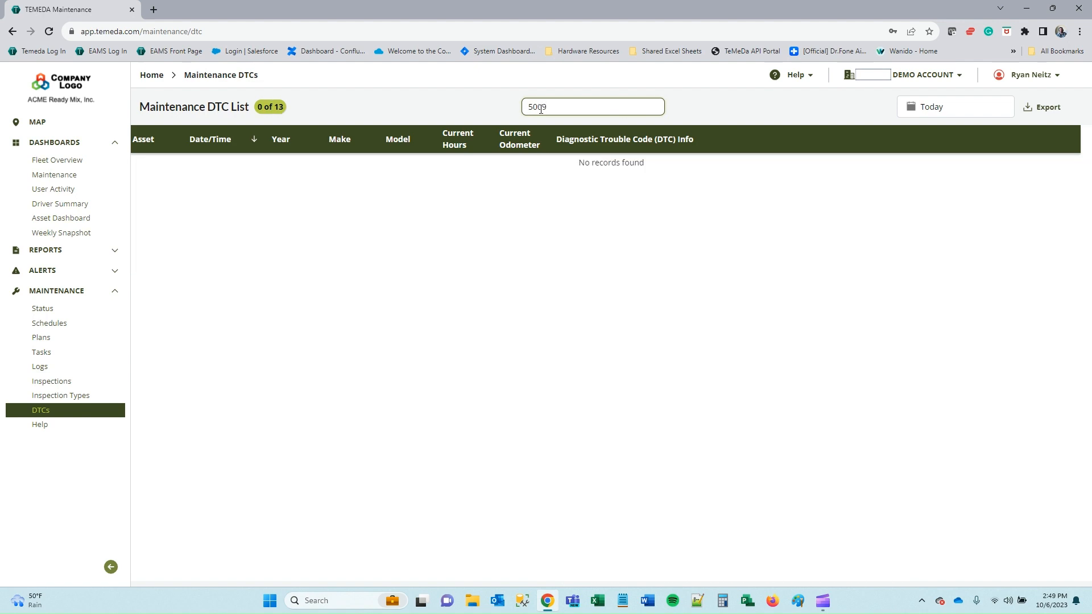
{"action": "key", "text": "BackSpace"}
{"action": "key", "text": "BackSpace"}
{"action": "key", "text": "BackSpace"}
{"action": "key", "text": "BackSpace"}
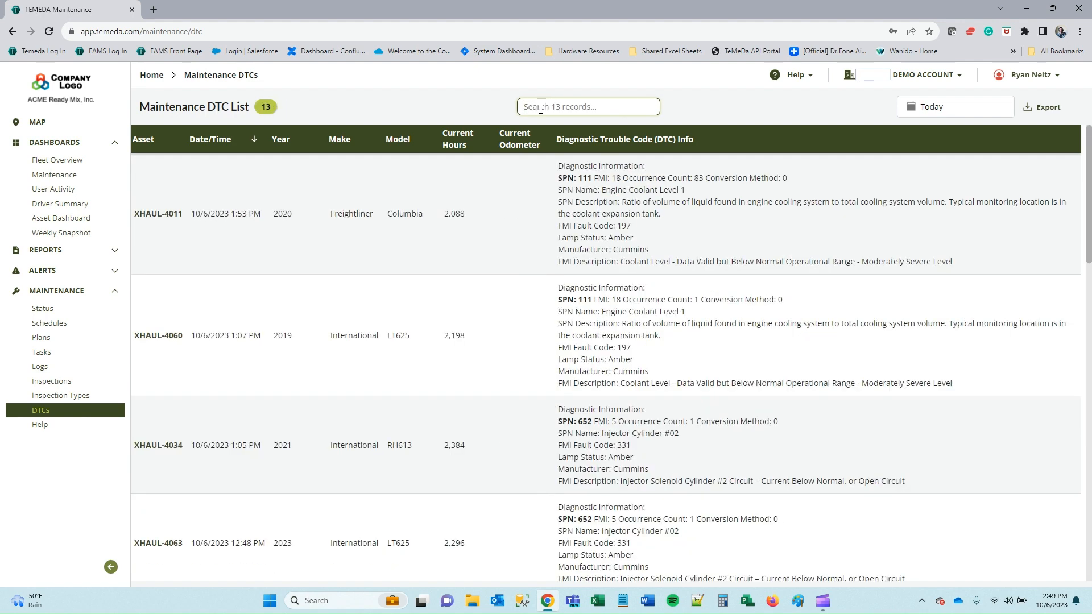
{"action": "type", "text": "4060"}
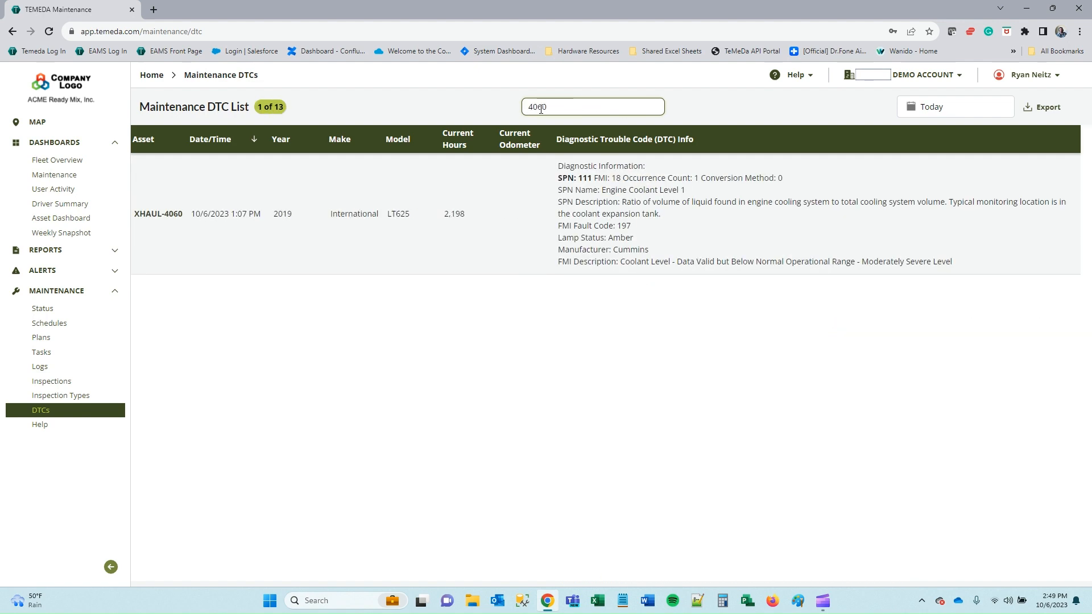
{"action": "key", "text": "BackSpace"}
{"action": "key", "text": "BackSpace"}
{"action": "key", "text": "BackSpace"}
{"action": "key", "text": "BackSpace"}
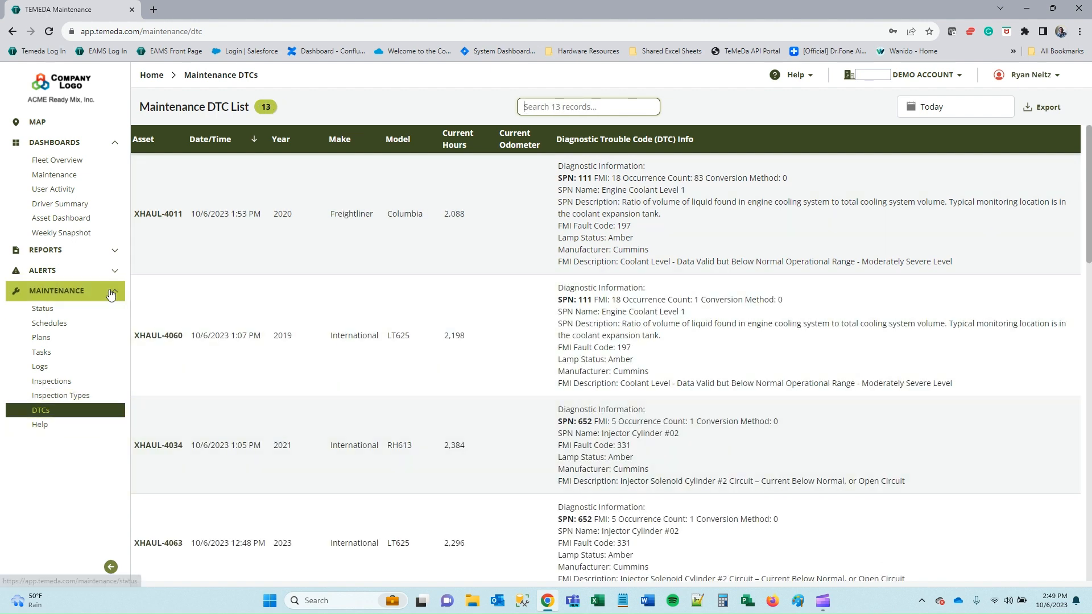
{"action": "left_click", "coordinate": [68, 291]}
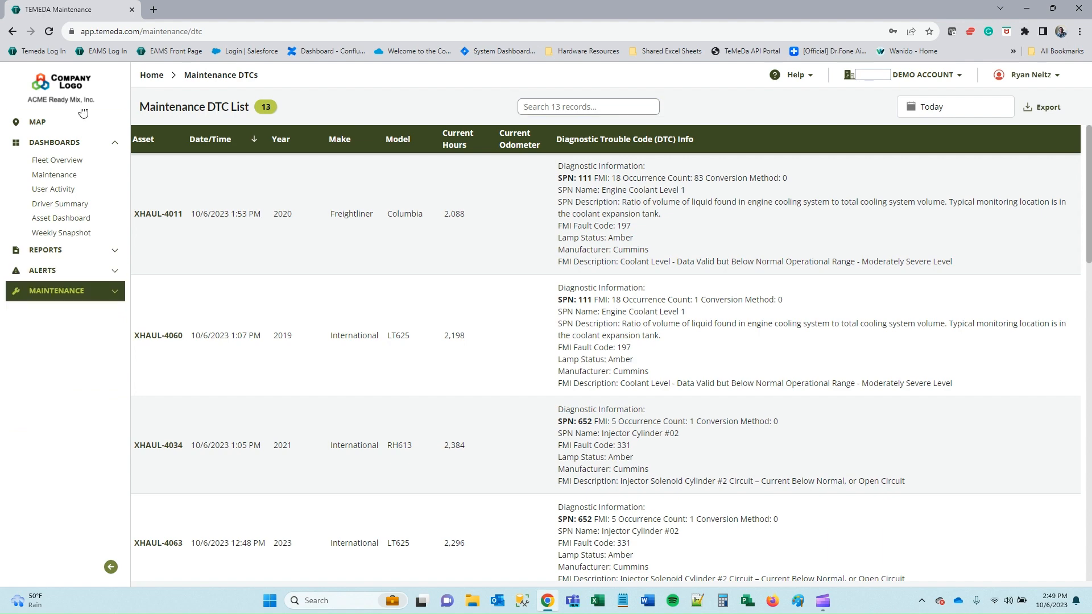
Open Fleet Overview and scroll through its last-30-days charts: 102 assets, 97.3% utilization.
{"action": "left_click", "coordinate": [70, 159]}
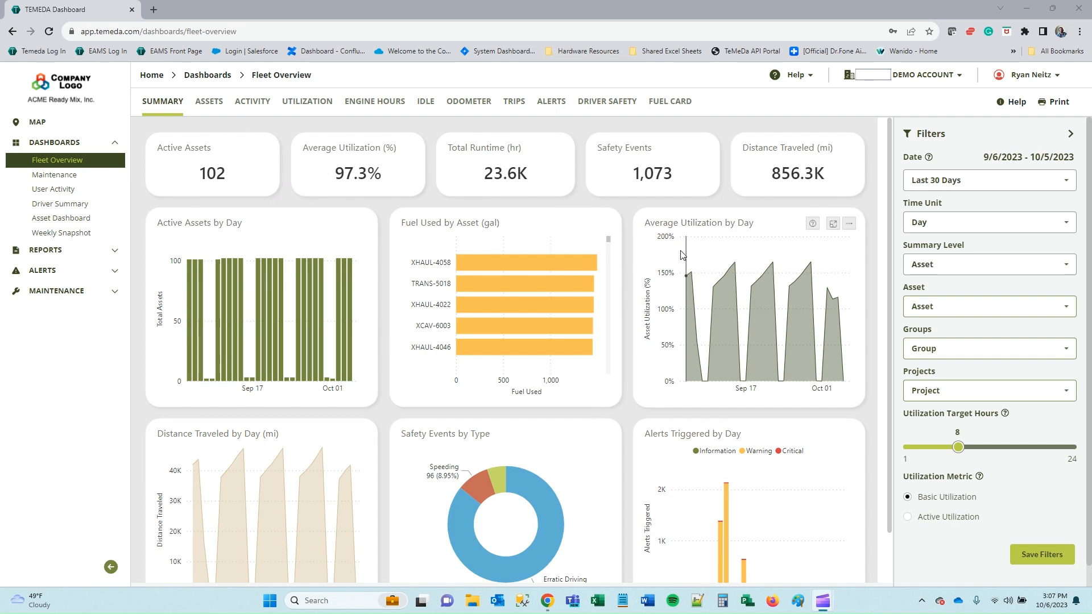
{"action": "scroll", "coordinate": [579, 332], "scroll_direction": "down", "scroll_amount": 3}
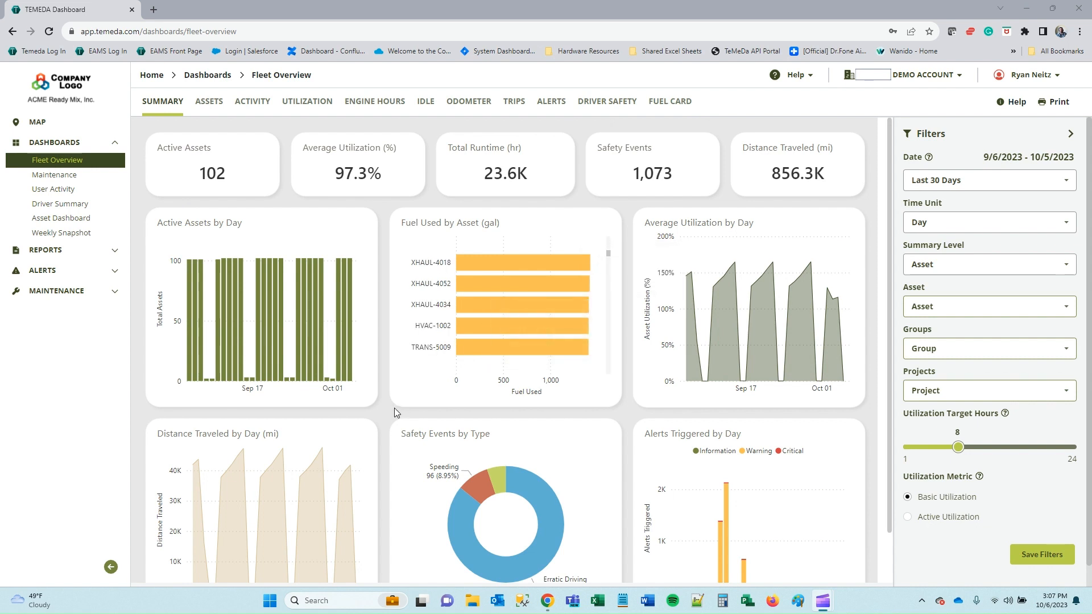
{"action": "mouse_move", "coordinate": [260, 151]}
{"action": "scroll", "coordinate": [384, 291], "scroll_direction": "down", "scroll_amount": 1}
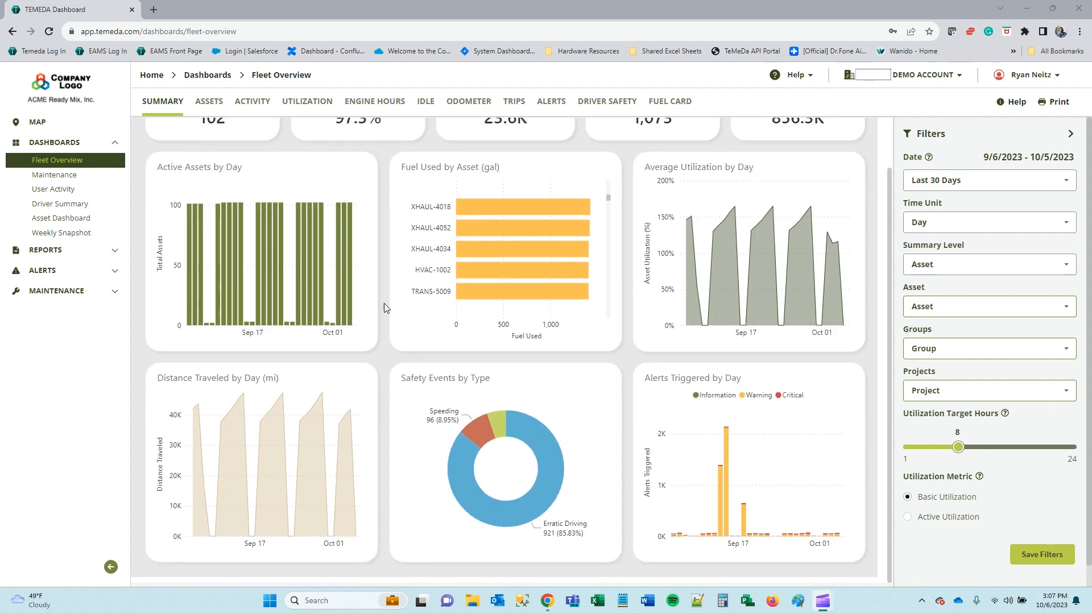
{"action": "scroll", "coordinate": [384, 308], "scroll_direction": "up", "scroll_amount": 1}
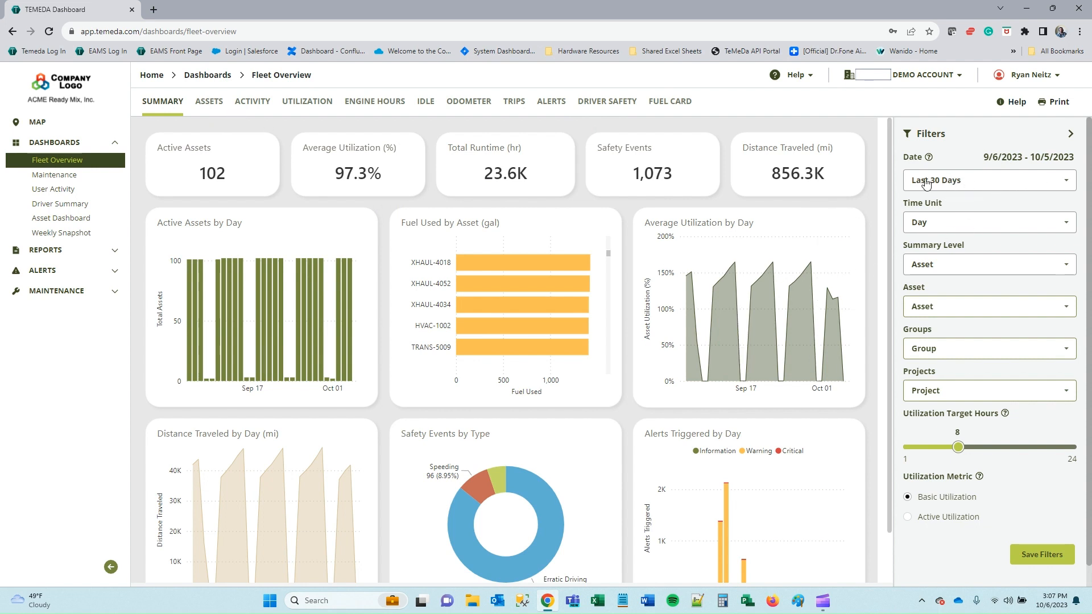
Switch the Fleet Overview date filter to Custom Range and turn the calendar to August 2023.
{"action": "left_click", "coordinate": [1044, 184]}
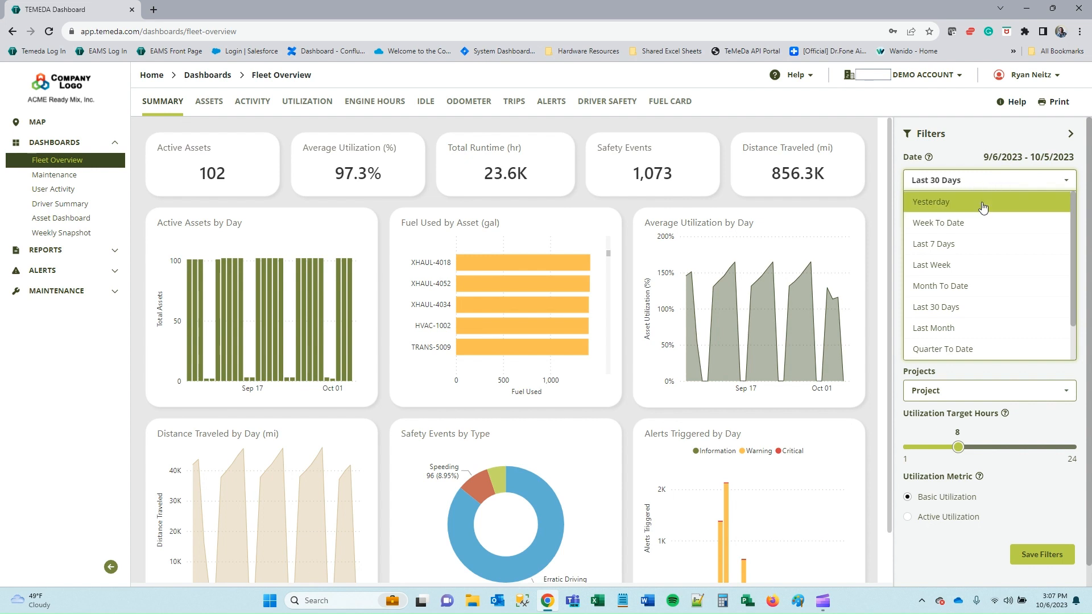
{"action": "scroll", "coordinate": [971, 299], "scroll_direction": "down", "scroll_amount": 1}
{"action": "scroll", "coordinate": [971, 299], "scroll_direction": "up", "scroll_amount": 1}
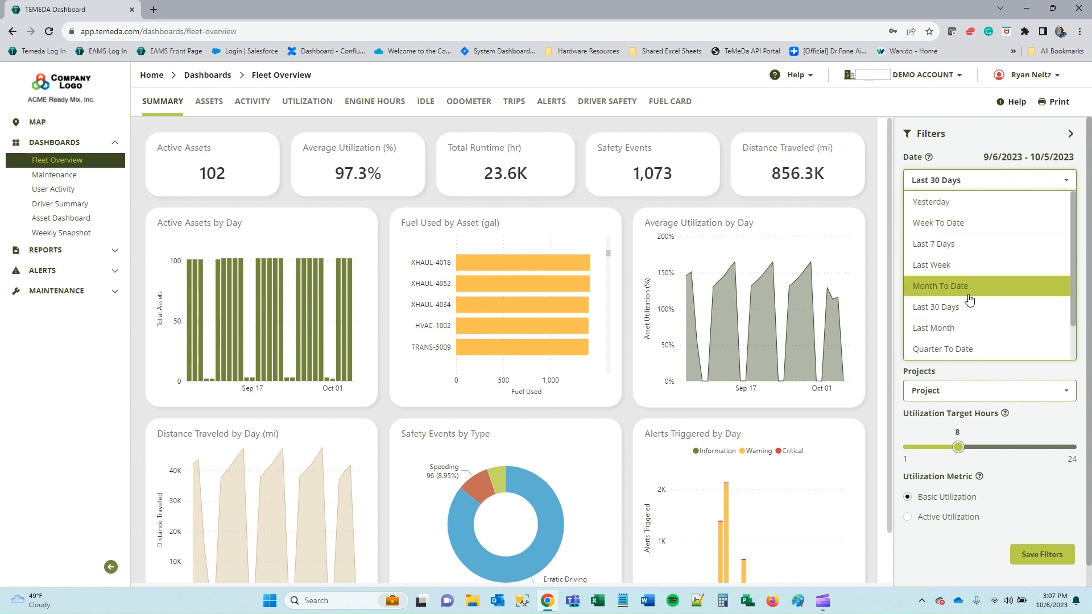
{"action": "scroll", "coordinate": [967, 284], "scroll_direction": "down", "scroll_amount": 1}
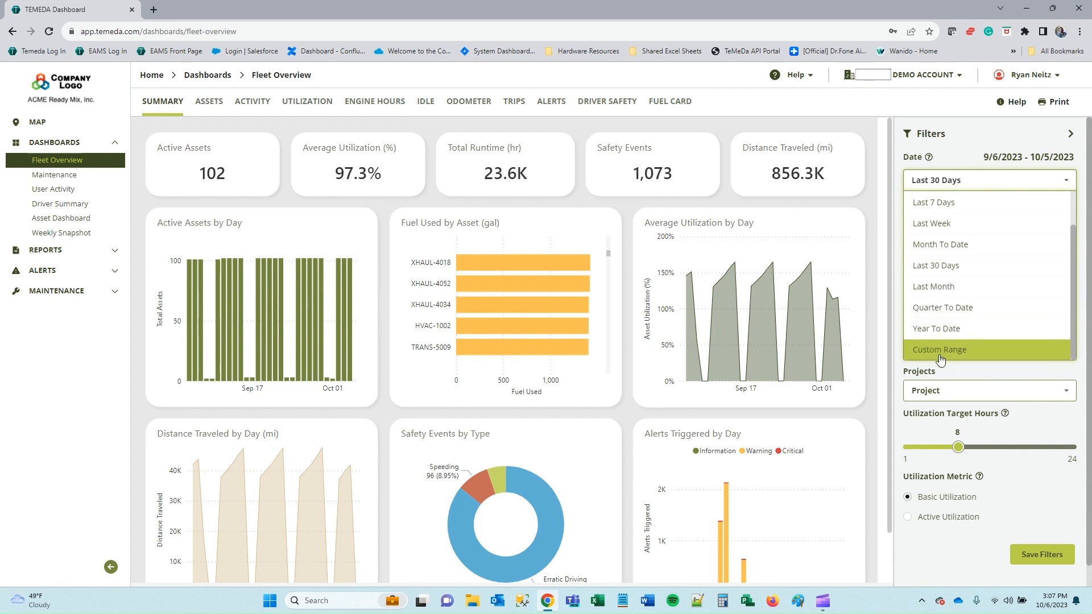
{"action": "left_click", "coordinate": [986, 356]}
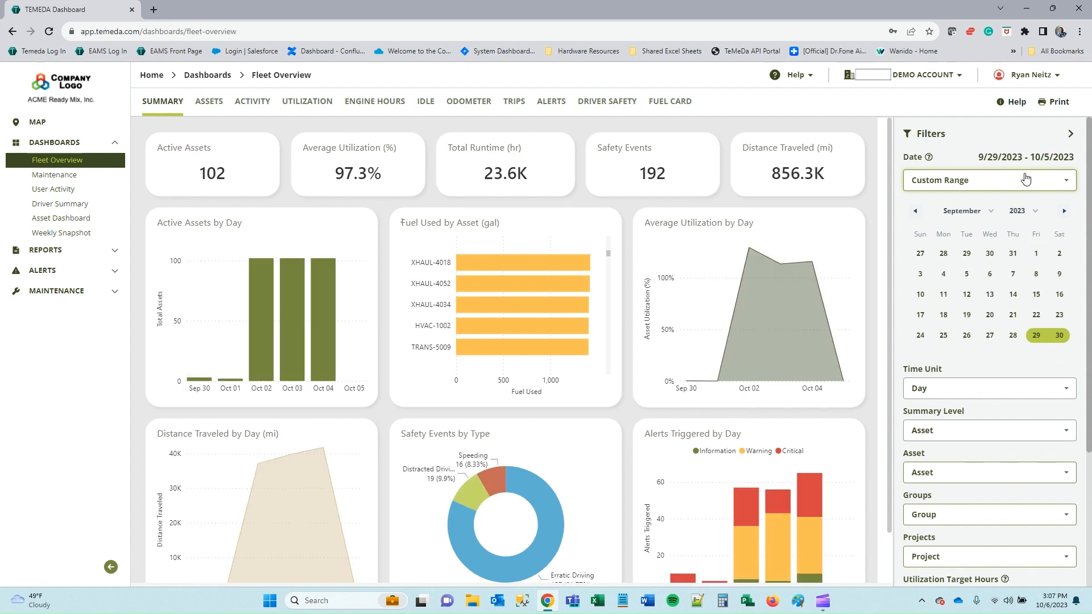
{"action": "left_click", "coordinate": [988, 217]}
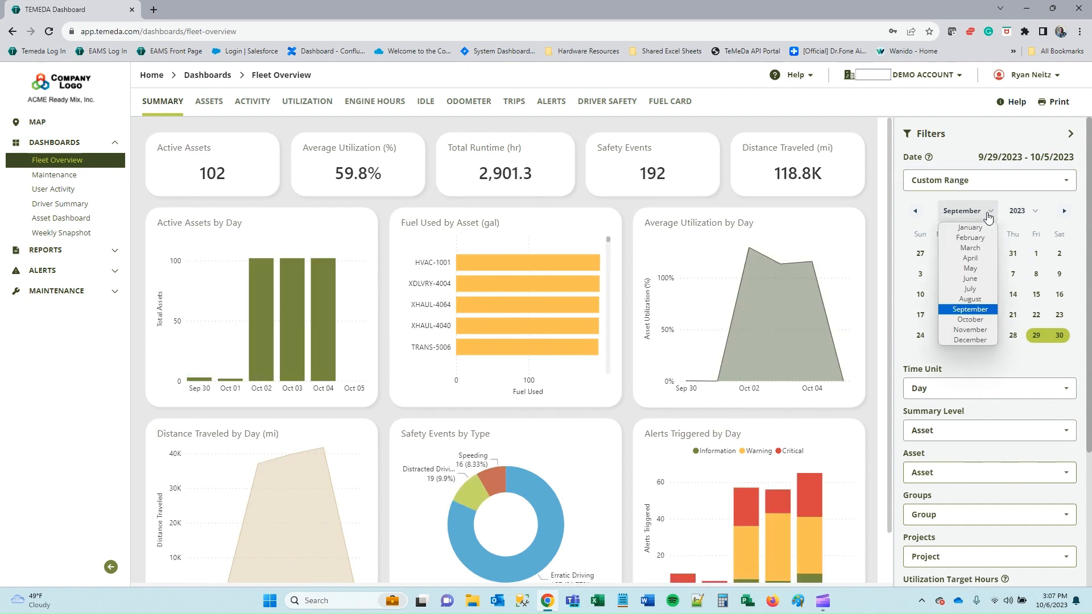
{"action": "left_click", "coordinate": [980, 304]}
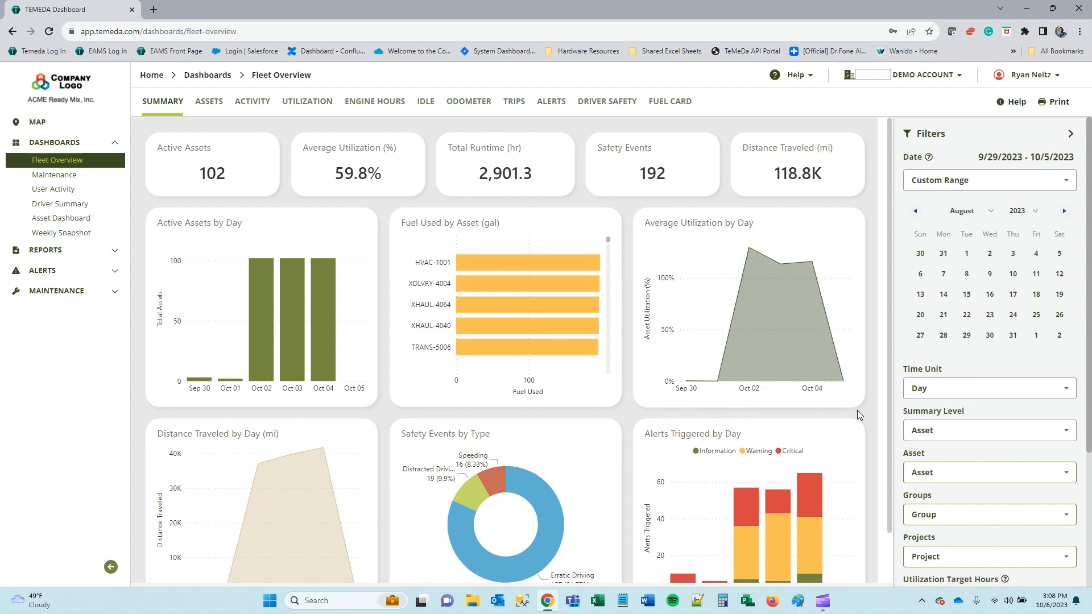
{"action": "scroll", "coordinate": [858, 410], "scroll_direction": "down", "scroll_amount": 1}
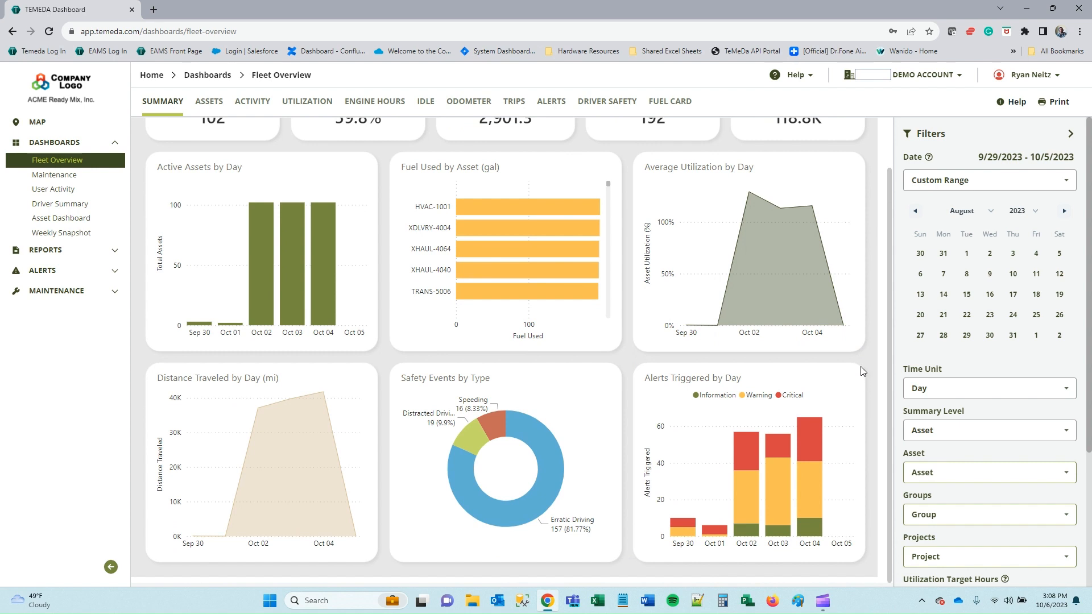
{"action": "scroll", "coordinate": [864, 372], "scroll_direction": "up", "scroll_amount": 1}
{"action": "scroll", "coordinate": [859, 374], "scroll_direction": "down", "scroll_amount": 1}
Set Summary Level to Make, then filter by Mack and Chevy and clear the Make filter.
{"action": "left_click", "coordinate": [977, 437]}
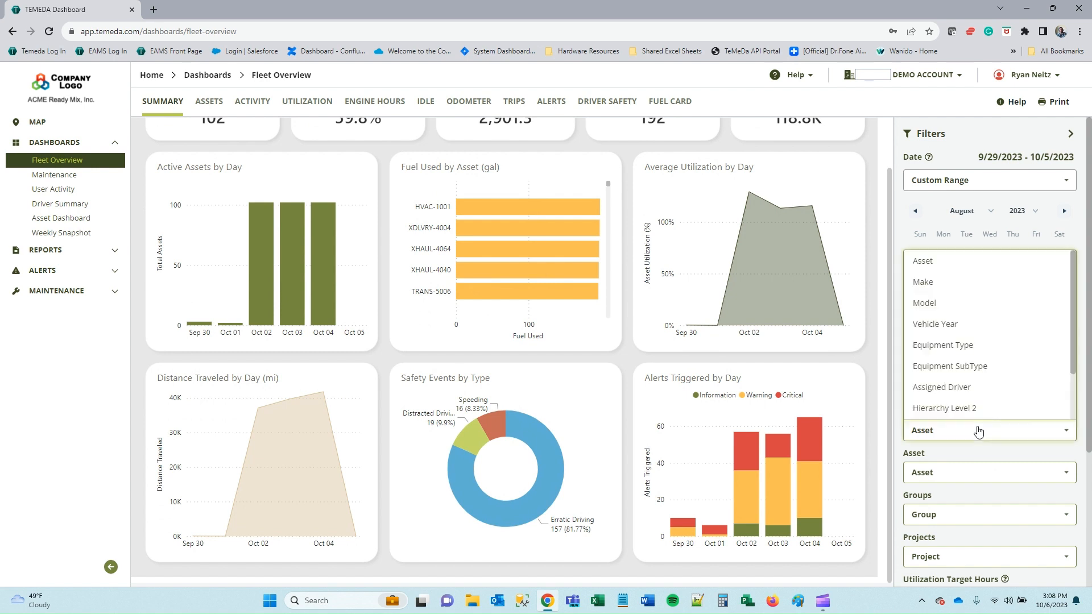
{"action": "left_click", "coordinate": [952, 287]}
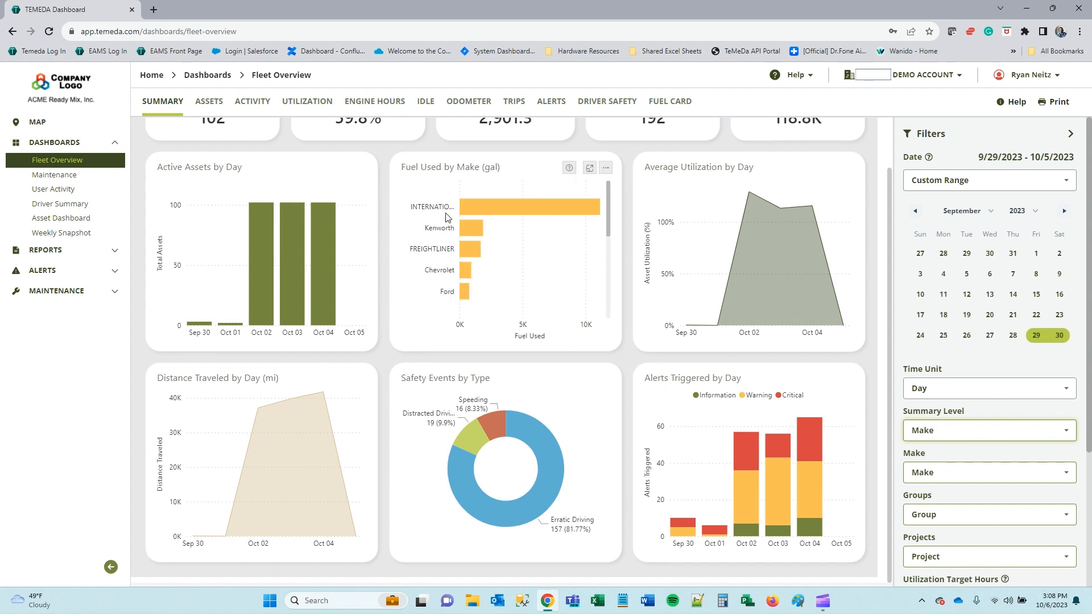
{"action": "scroll", "coordinate": [641, 378], "scroll_direction": "up", "scroll_amount": 1}
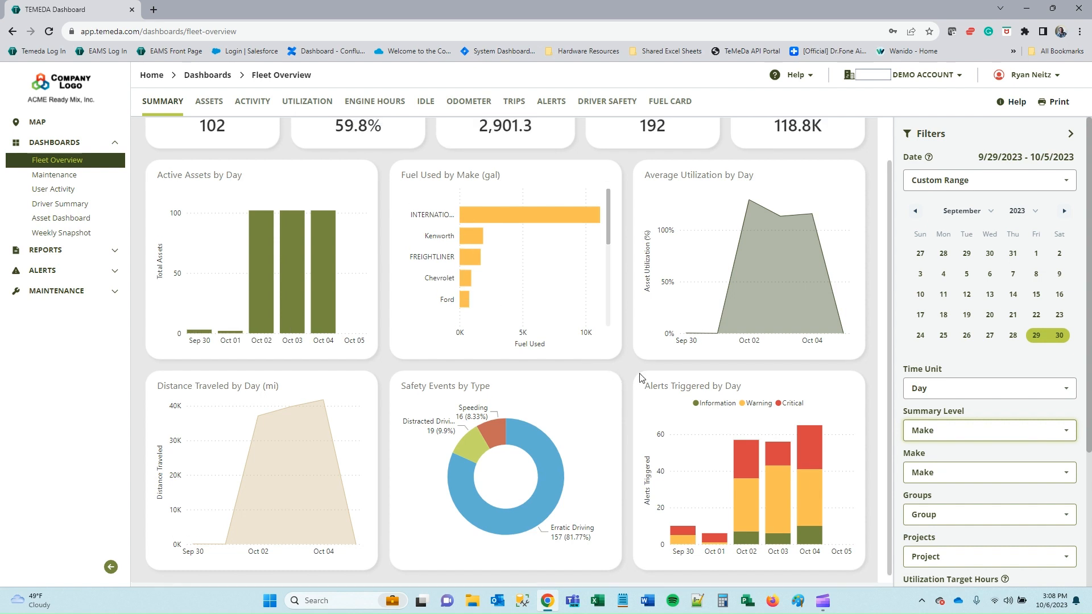
{"action": "left_click", "coordinate": [977, 473]}
{"action": "scroll", "coordinate": [992, 421], "scroll_direction": "down", "scroll_amount": 3}
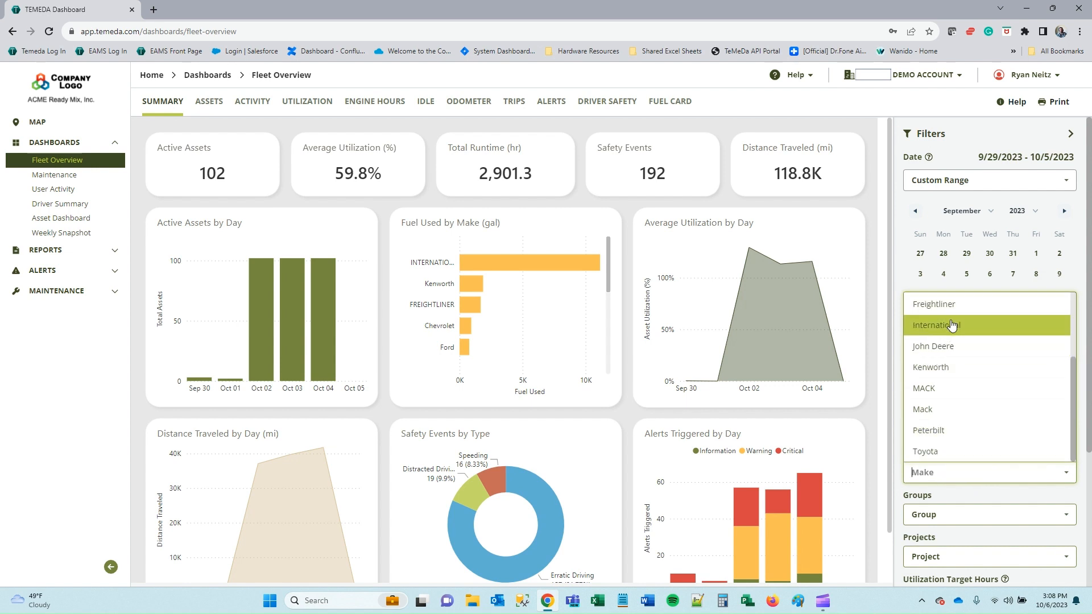
{"action": "left_click", "coordinate": [945, 411]}
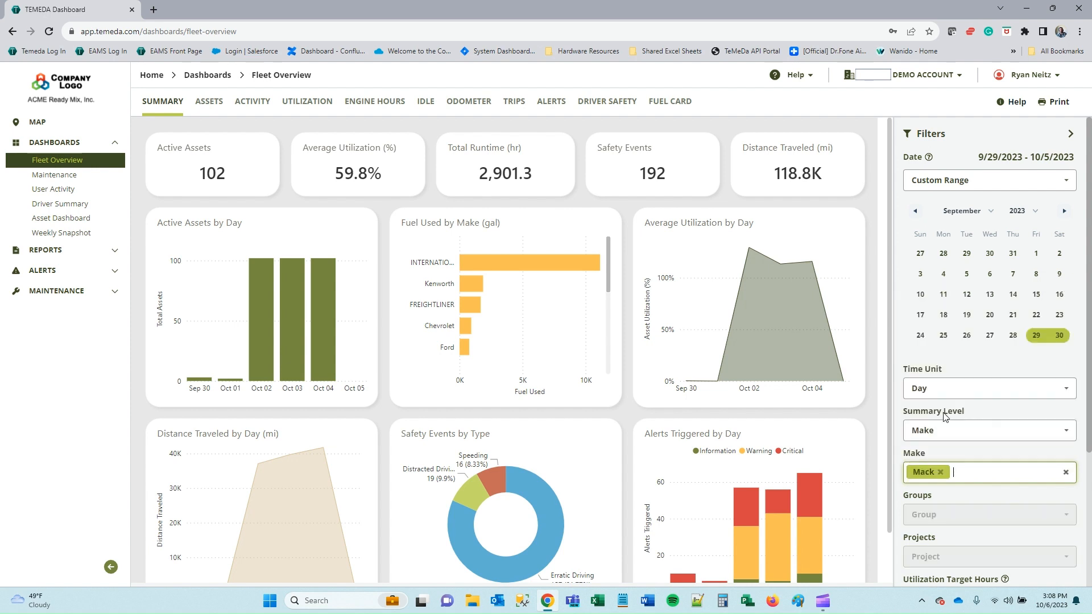
{"action": "left_click", "coordinate": [966, 476]}
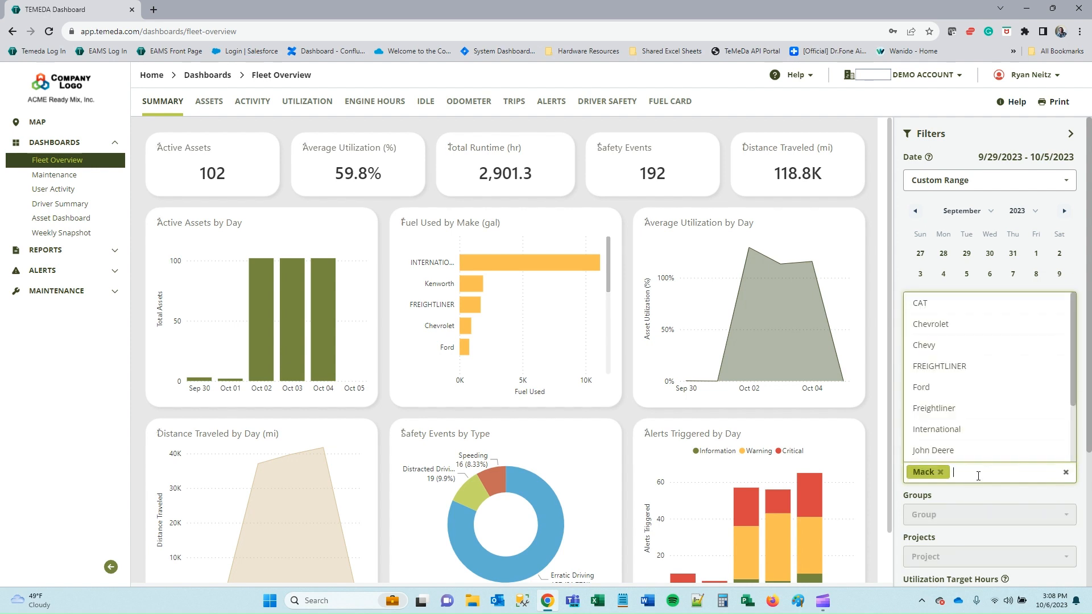
{"action": "left_click", "coordinate": [955, 347]}
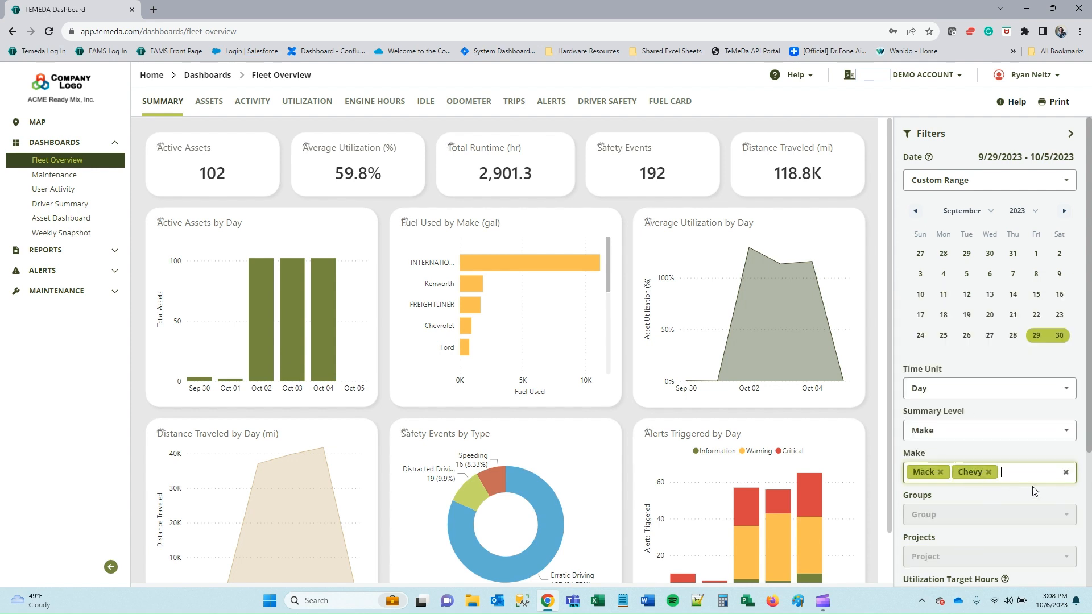
{"action": "left_click", "coordinate": [1066, 473]}
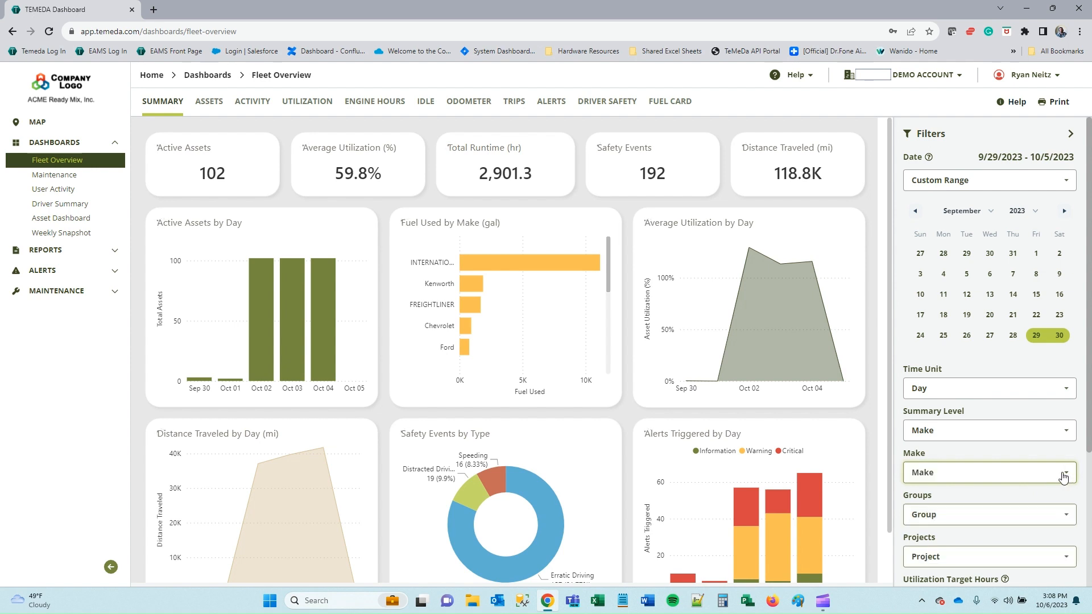
Apply the HVAC Group filter, then remove it again.
{"action": "left_click", "coordinate": [968, 510]}
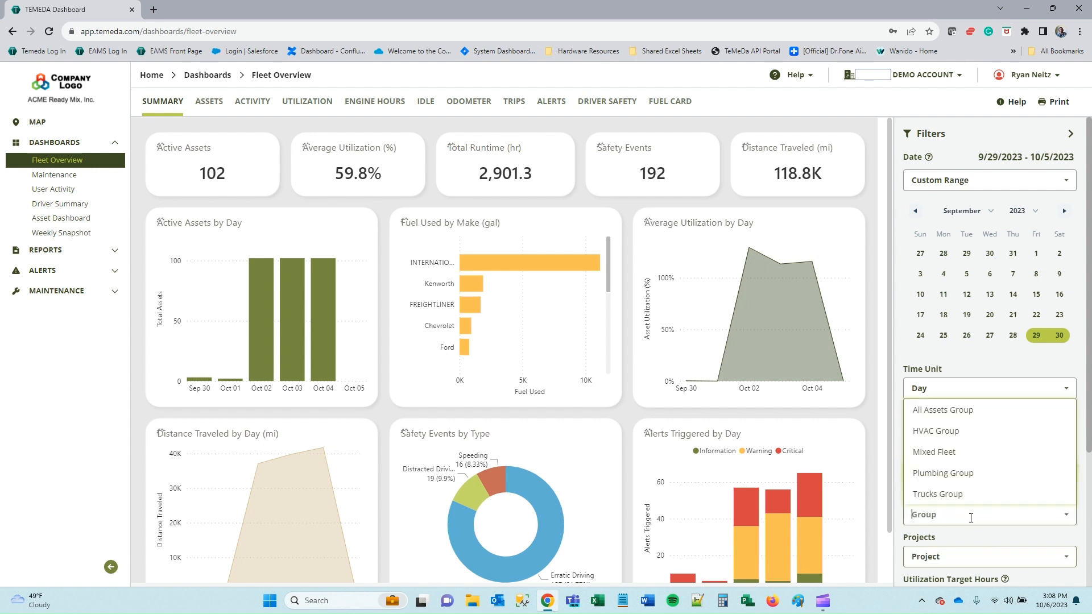
{"action": "left_click", "coordinate": [947, 431]}
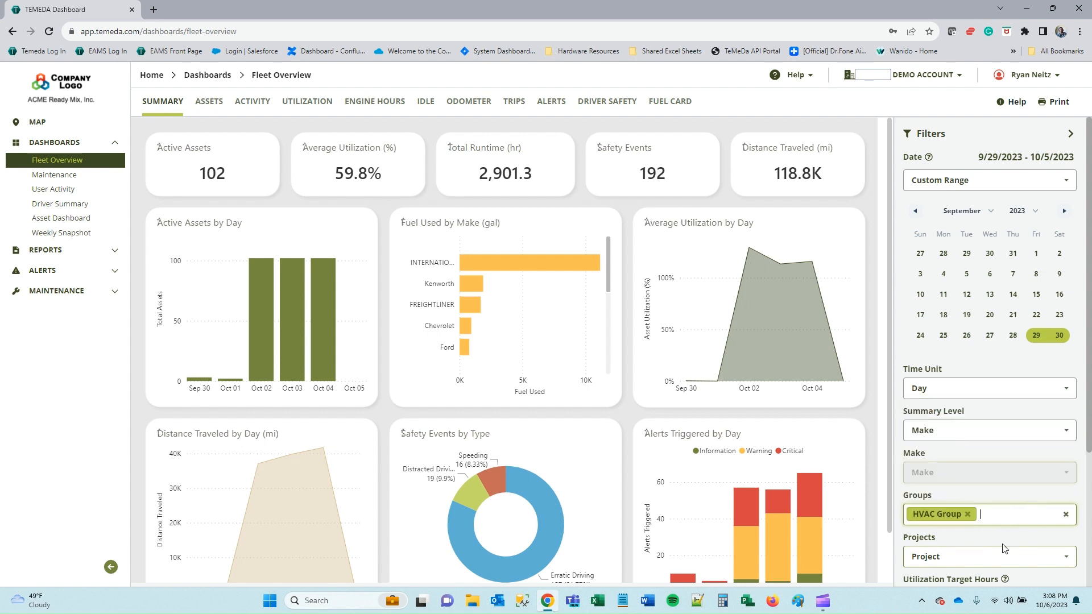
{"action": "left_click", "coordinate": [1066, 515]}
{"action": "scroll", "coordinate": [975, 421], "scroll_direction": "down", "scroll_amount": 3}
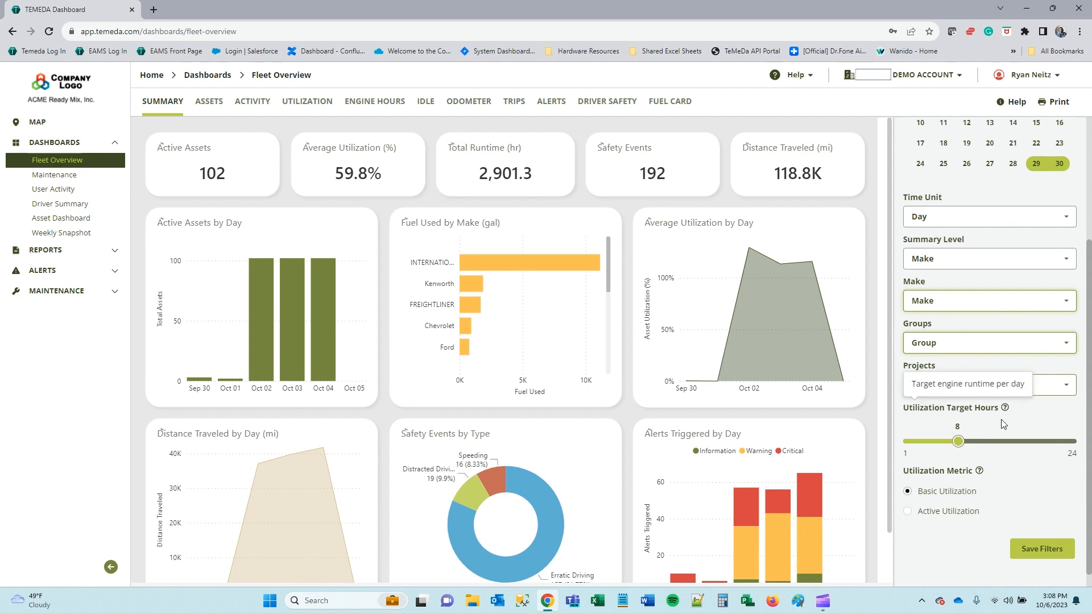
{"action": "scroll", "coordinate": [1011, 448], "scroll_direction": "down", "scroll_amount": 1}
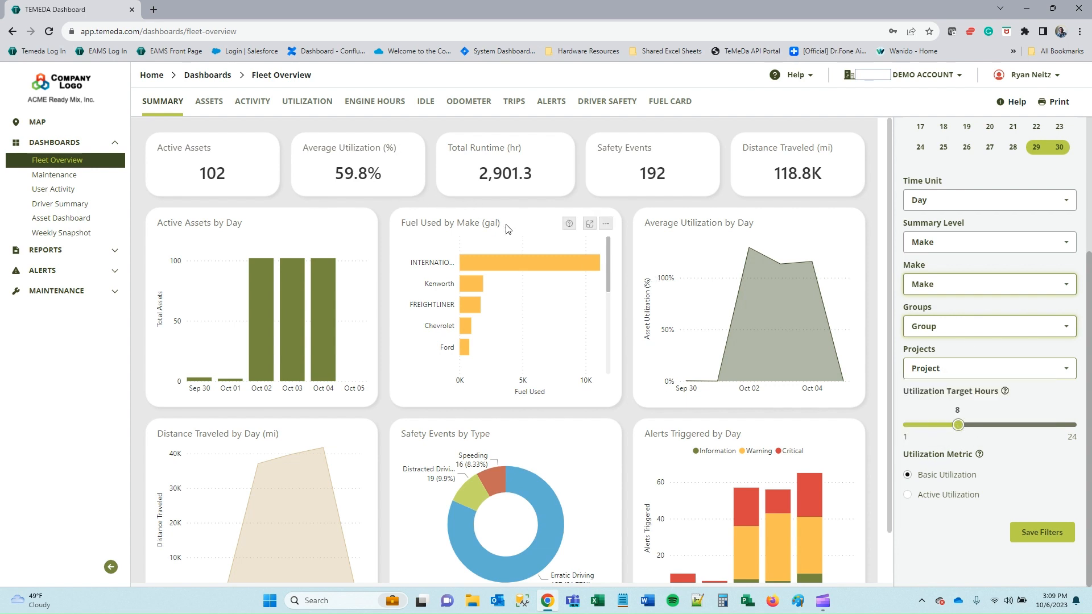
{"action": "mouse_move", "coordinate": [980, 455]}
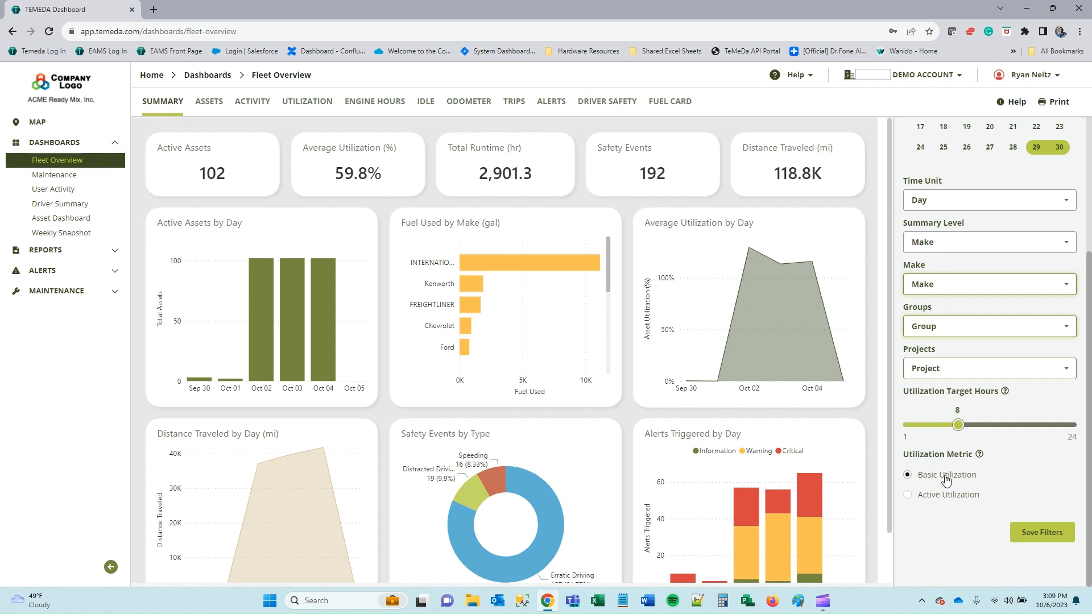
{"action": "scroll", "coordinate": [946, 481], "scroll_direction": "up", "scroll_amount": 3}
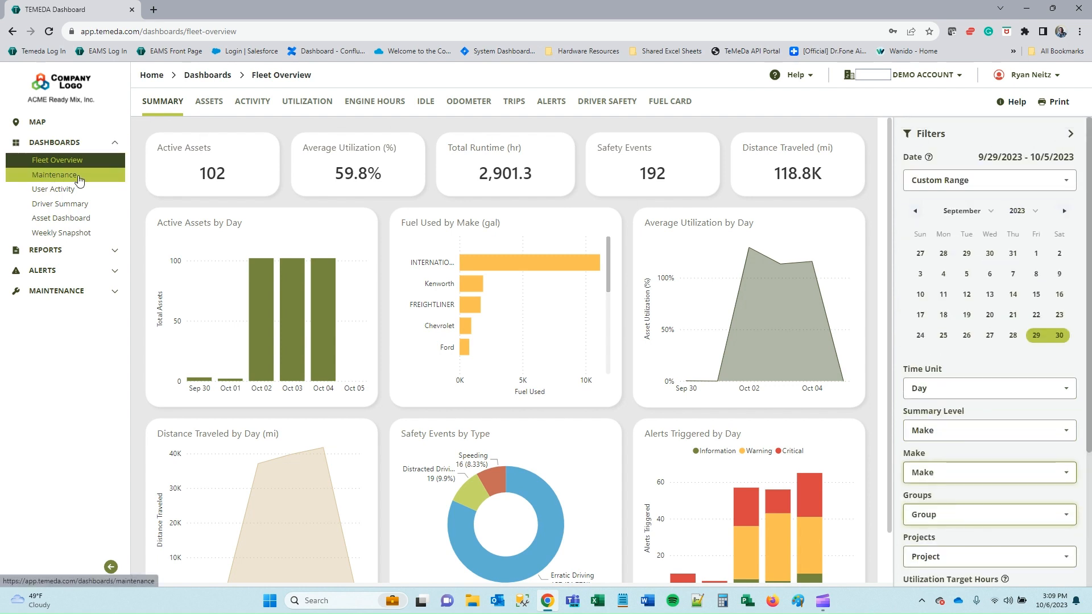
In Weekly Snapshot, rearrange Distance Traveled By Day, Engine Runtime By Day and Distance Traveled By Asset widgets.
{"action": "left_click", "coordinate": [49, 238]}
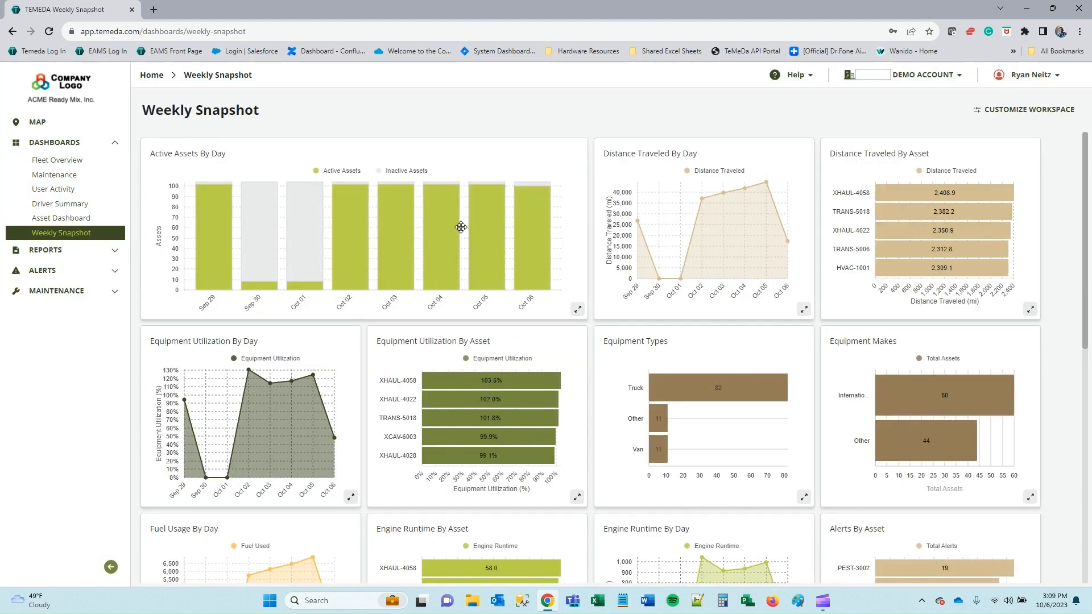
{"action": "left_click_drag", "start_coordinate": [762, 155], "coordinate": [295, 157]}
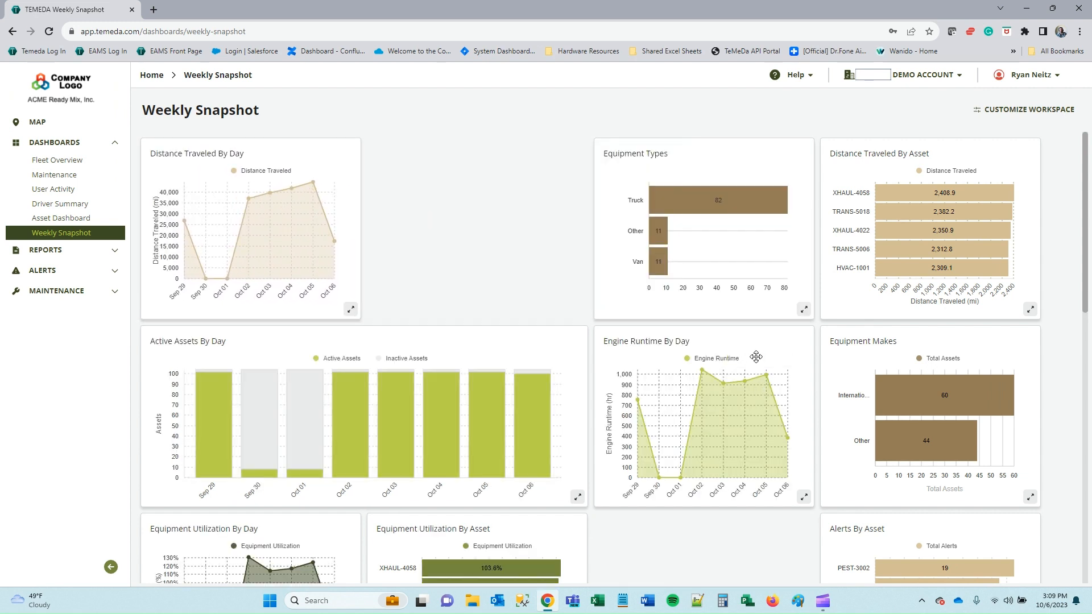
{"action": "left_click_drag", "start_coordinate": [756, 354], "coordinate": [551, 154]}
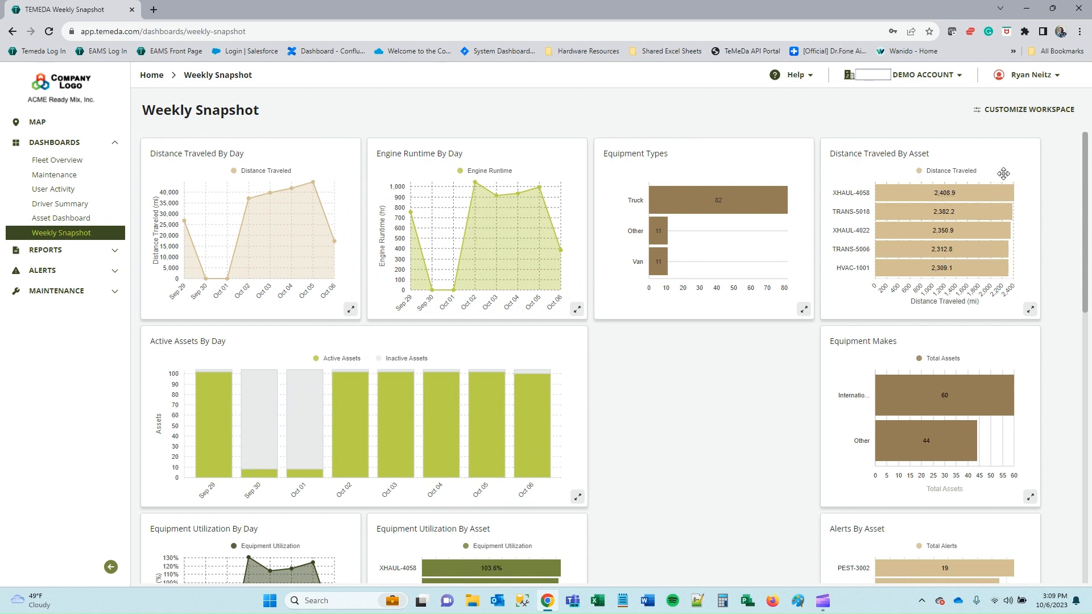
{"action": "left_click_drag", "start_coordinate": [1005, 155], "coordinate": [785, 382]}
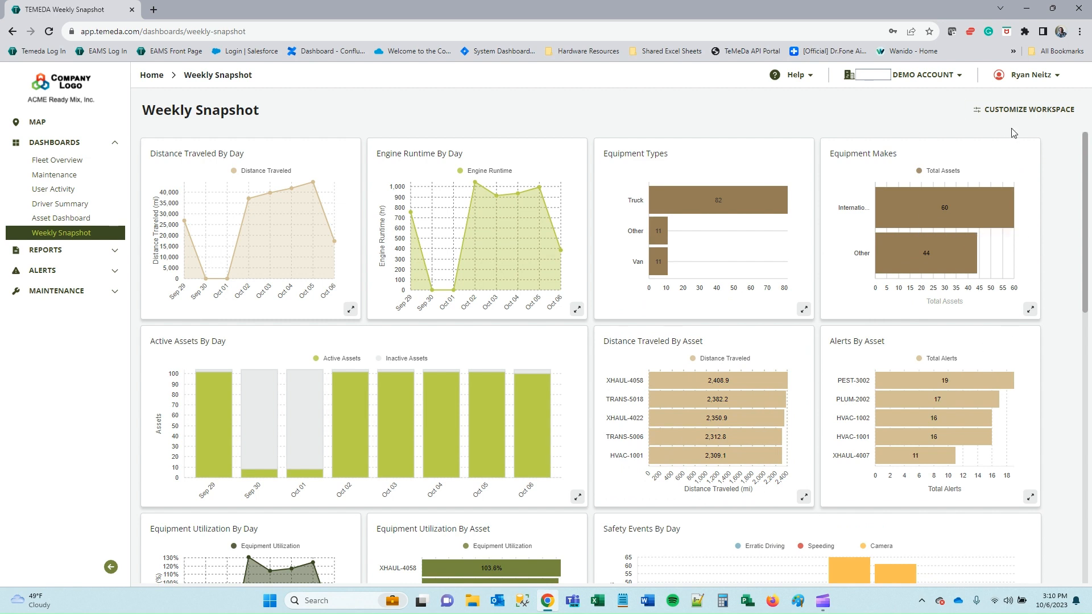
Start and discard a Customize Workspace session, then enlarge the Distance Traveled By Day chart.
{"action": "left_click", "coordinate": [992, 114]}
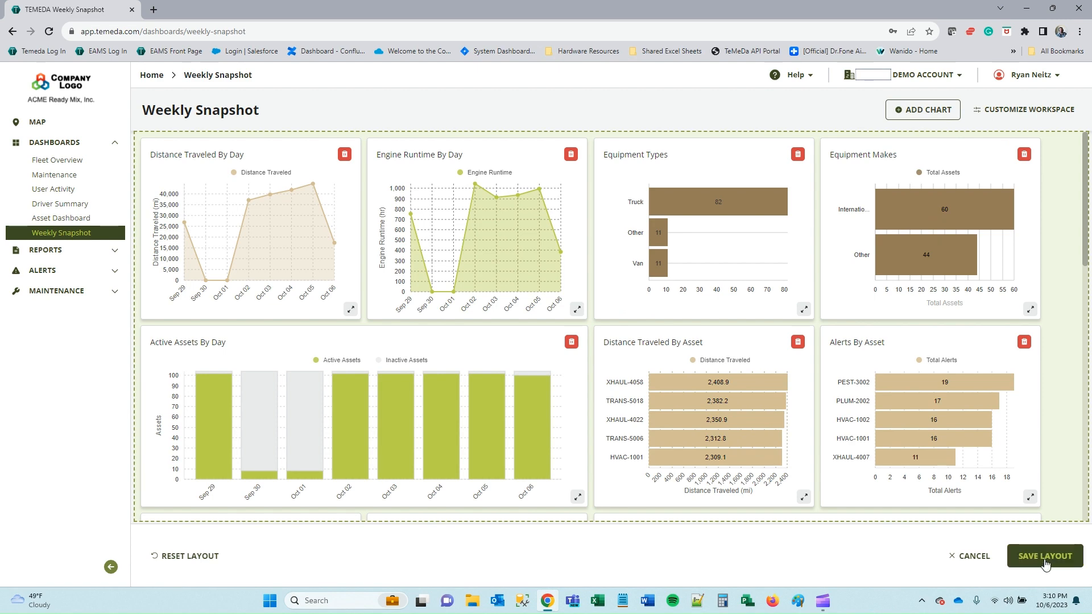
{"action": "left_click", "coordinate": [971, 557]}
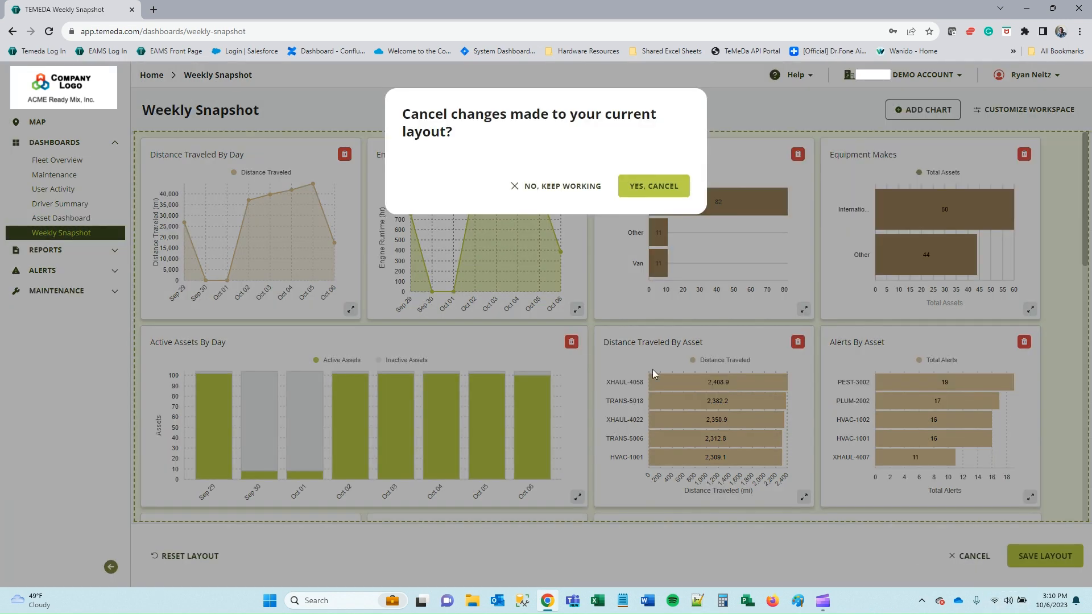
{"action": "left_click", "coordinate": [677, 191]}
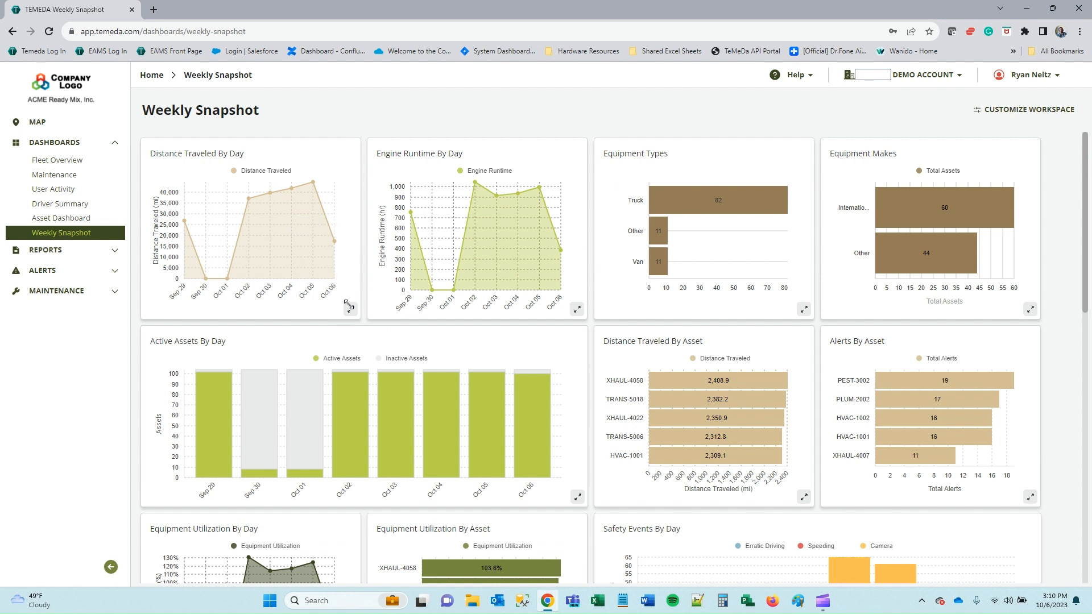
{"action": "left_click_drag", "start_coordinate": [349, 306], "coordinate": [556, 434]}
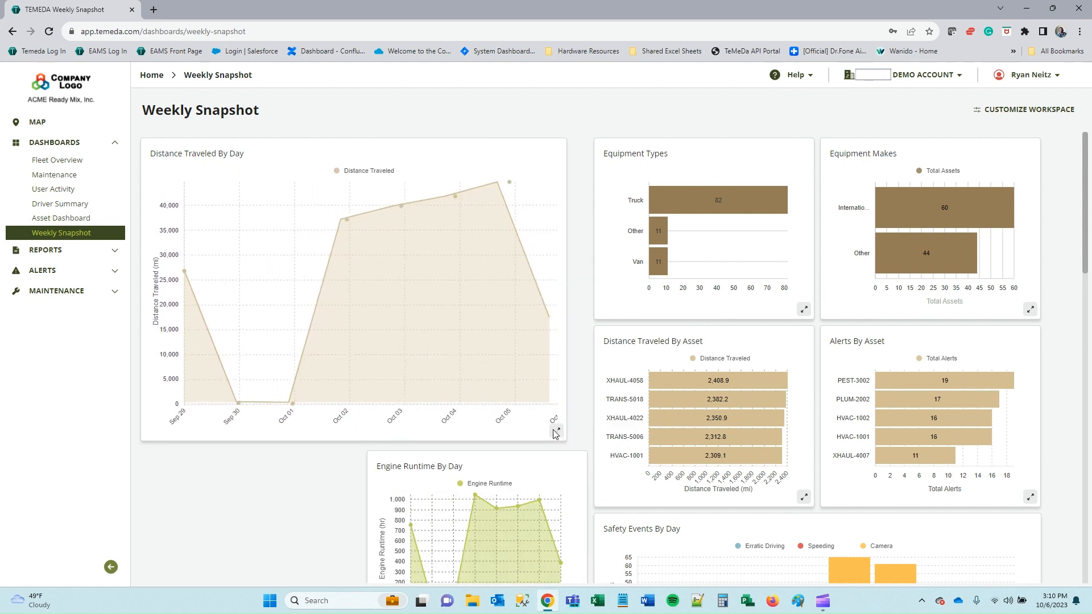
{"action": "scroll", "coordinate": [778, 384], "scroll_direction": "down", "scroll_amount": 1}
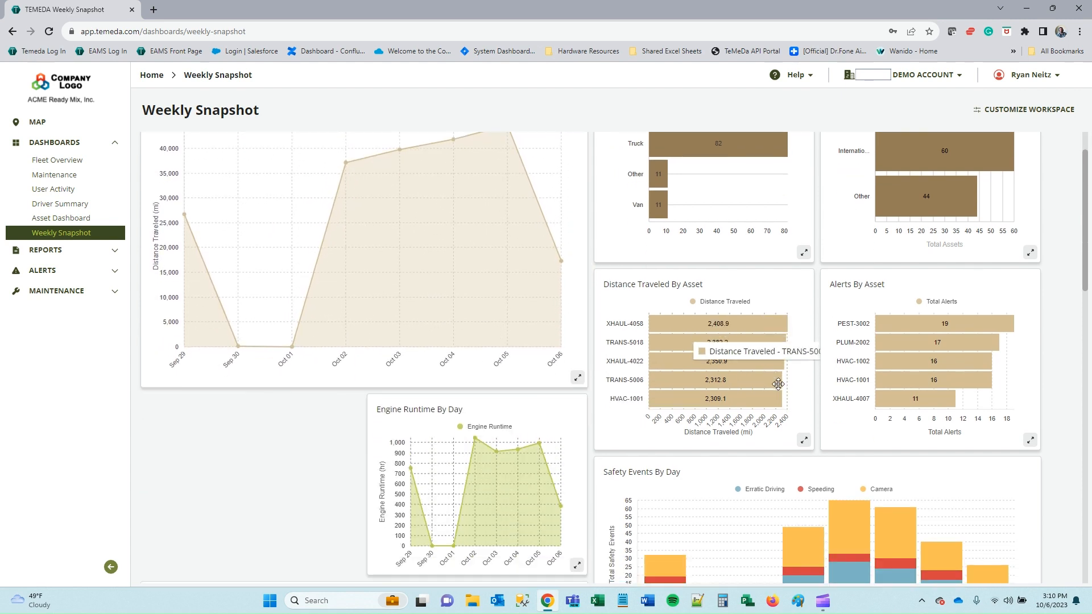
{"action": "scroll", "coordinate": [778, 384], "scroll_direction": "down", "scroll_amount": 2}
{"action": "scroll", "coordinate": [734, 452], "scroll_direction": "down", "scroll_amount": 4}
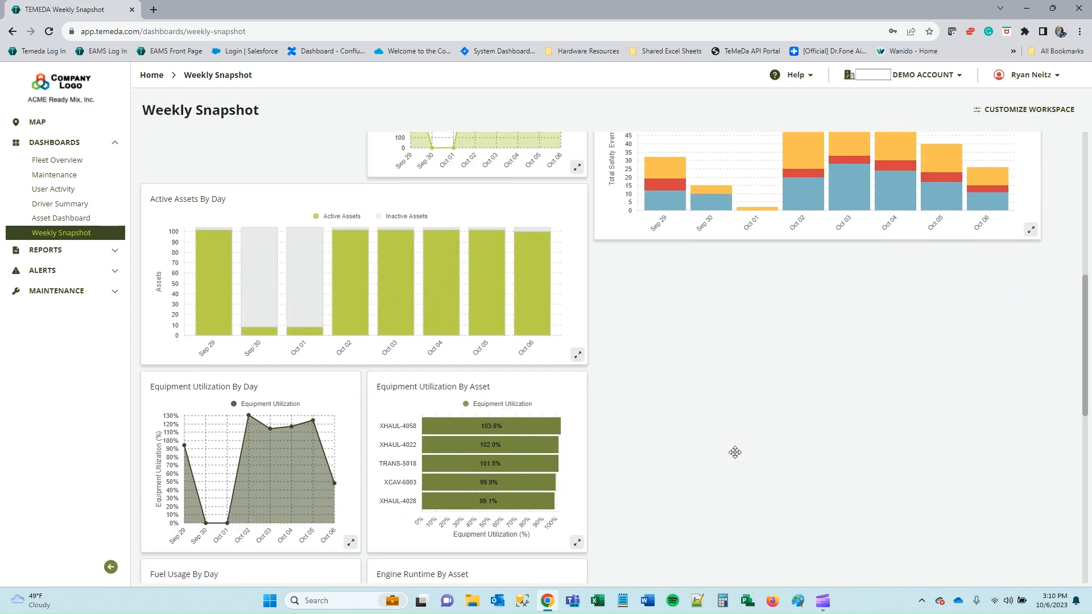
{"action": "scroll", "coordinate": [734, 452], "scroll_direction": "up", "scroll_amount": 7}
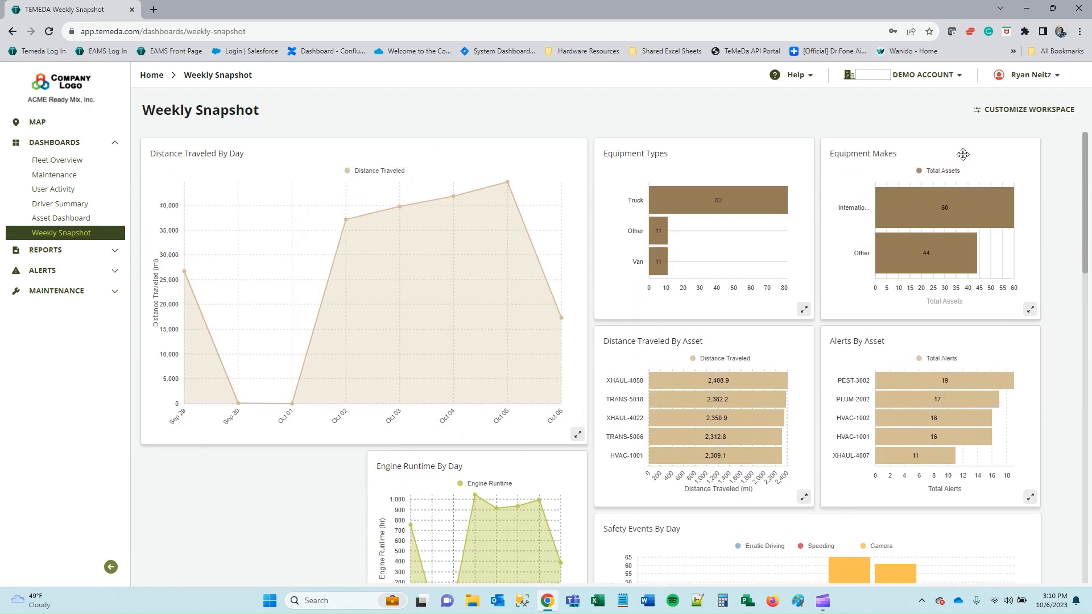
View HVAC-1003 in the Asset Dashboard tab, close it, then visit Driver Summary and the fleet Map.
{"action": "left_click", "coordinate": [87, 218]}
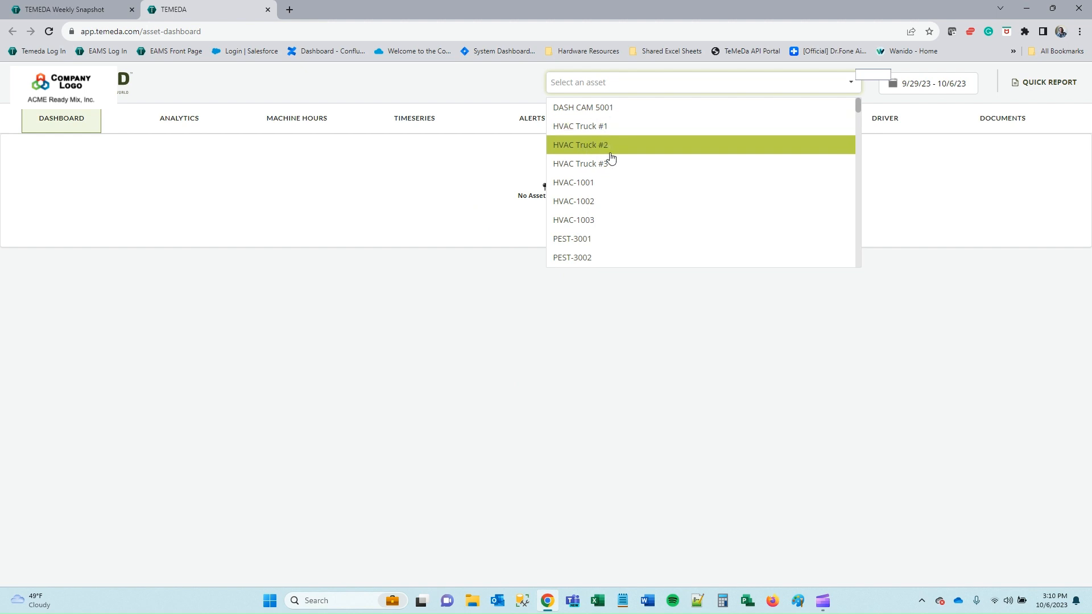
{"action": "left_click", "coordinate": [609, 221]}
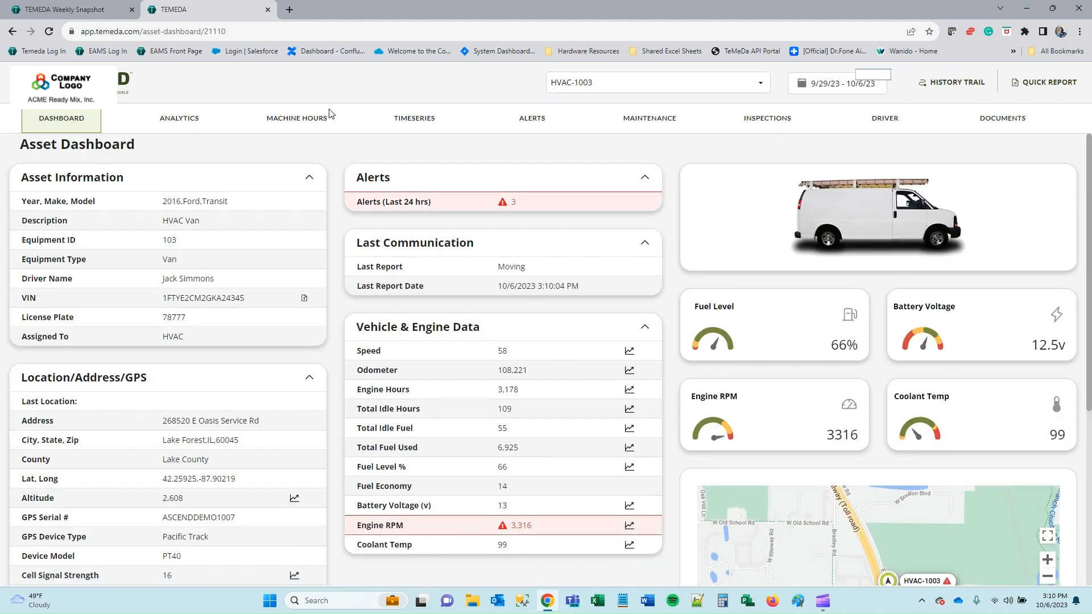
{"action": "left_click", "coordinate": [268, 10]}
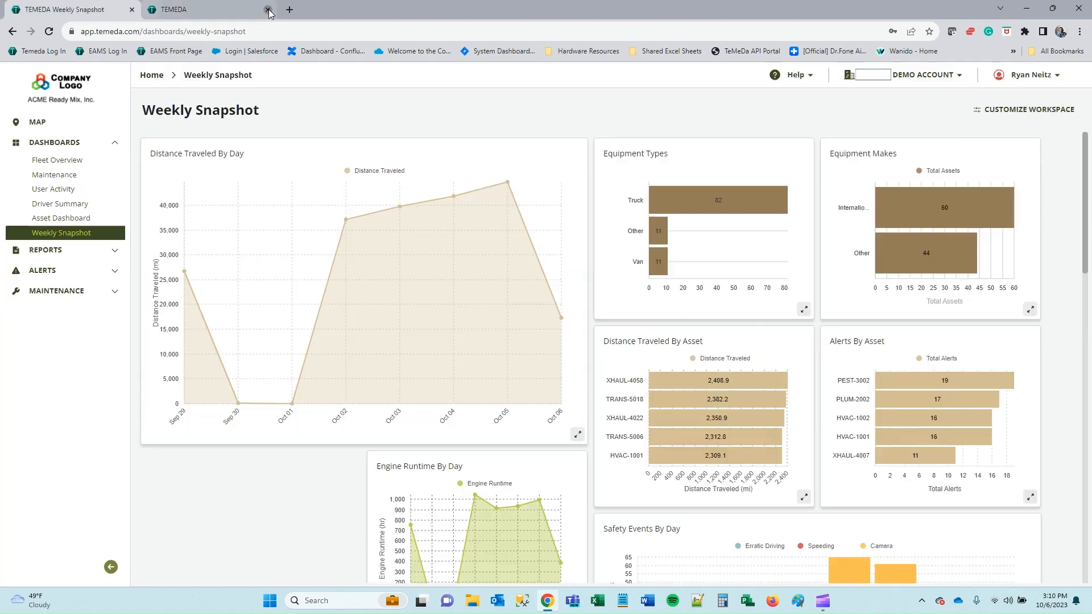
{"action": "left_click", "coordinate": [65, 206]}
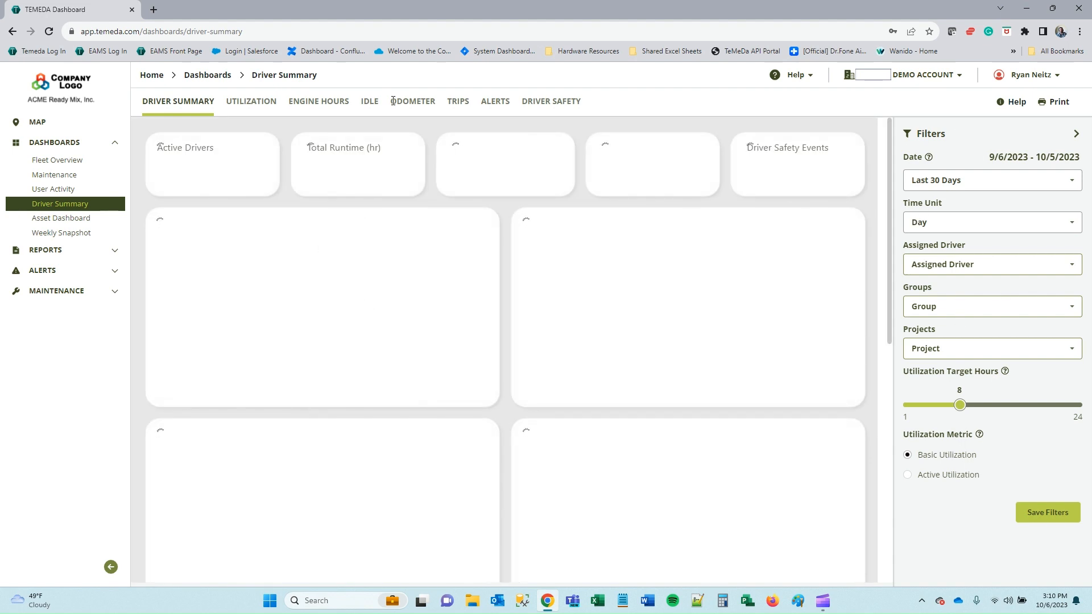
{"action": "left_click", "coordinate": [152, 75]}
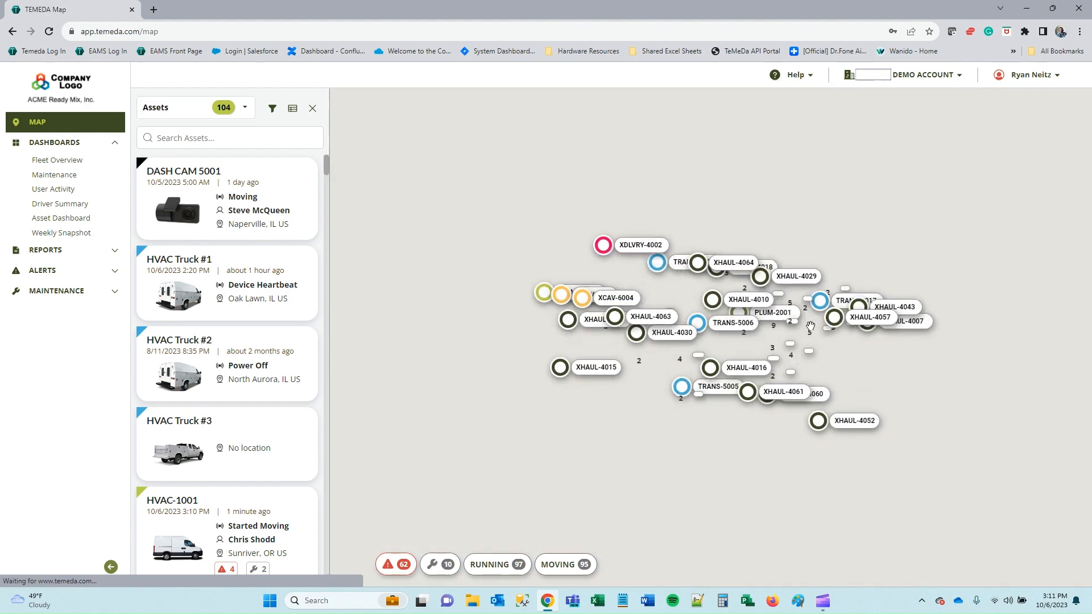
{"action": "left_click", "coordinate": [1032, 77]}
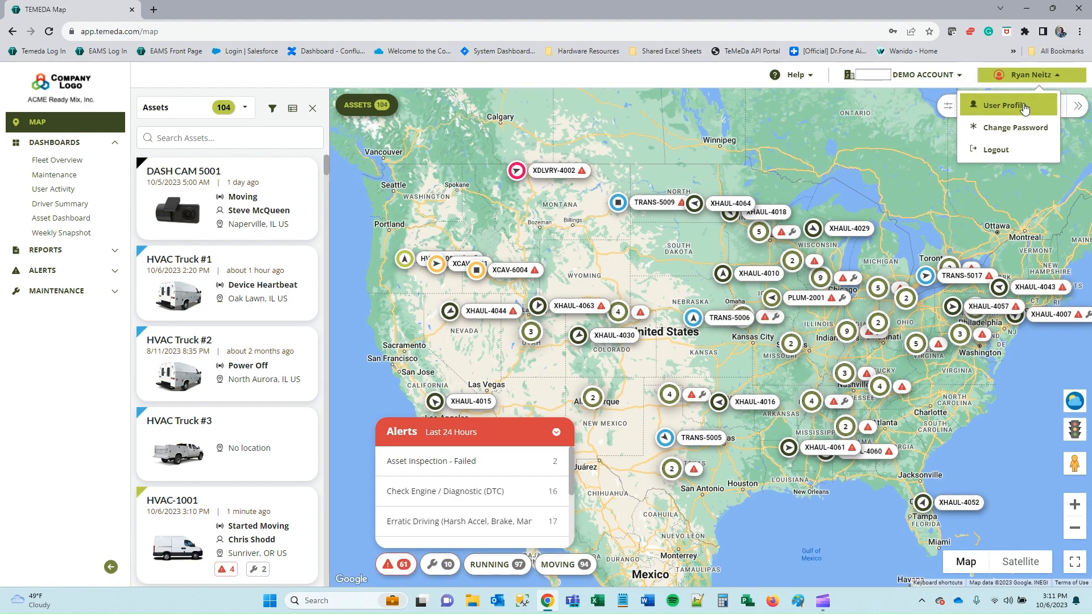
{"action": "left_click", "coordinate": [1025, 108]}
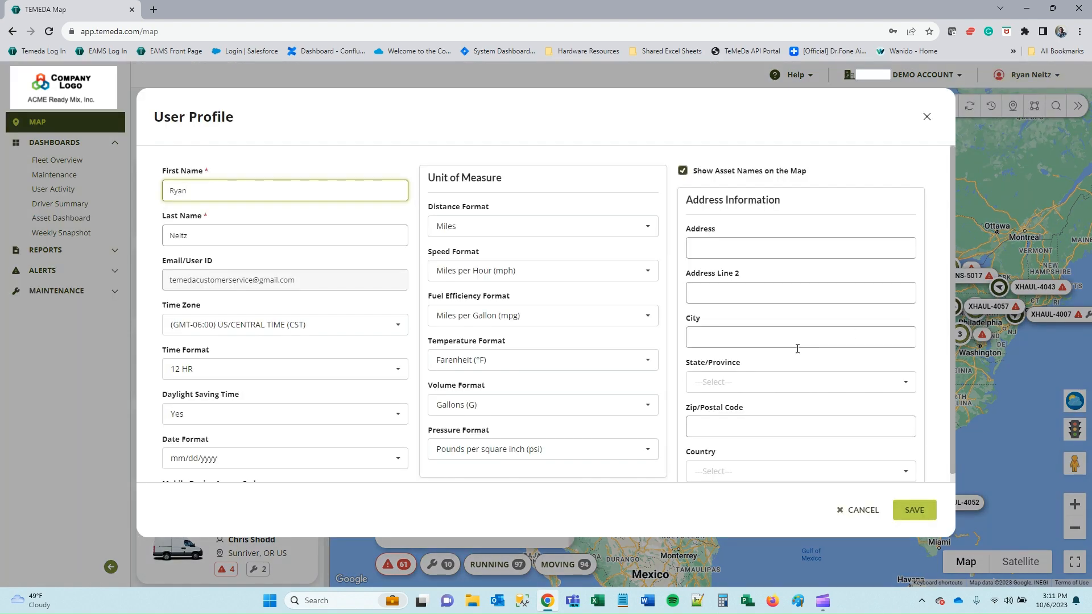
{"action": "scroll", "coordinate": [347, 345], "scroll_direction": "down", "scroll_amount": 2}
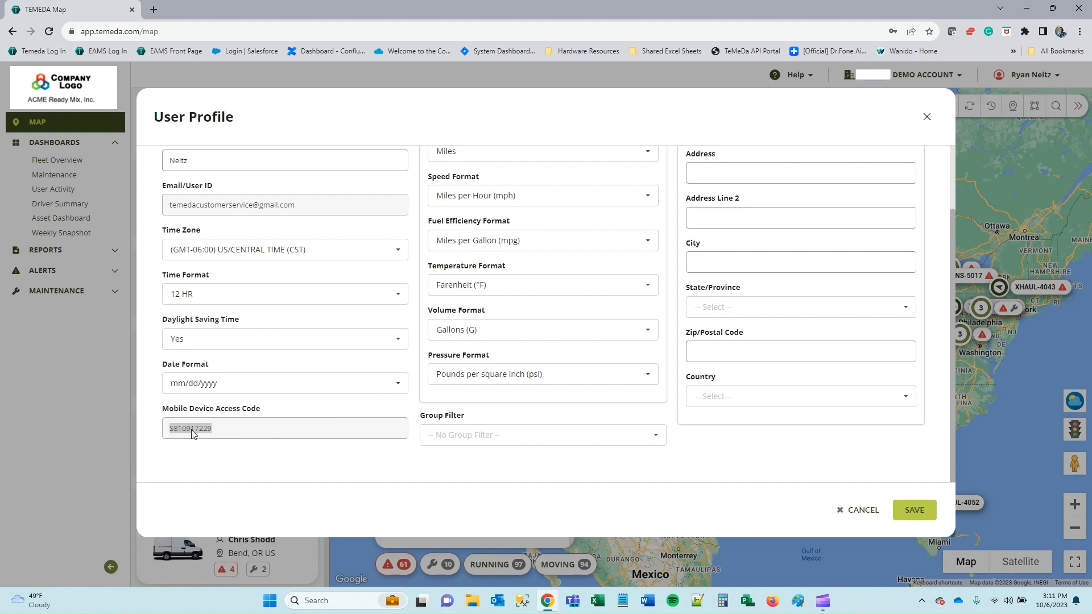
{"action": "left_click", "coordinate": [292, 458]}
{"action": "scroll", "coordinate": [367, 472], "scroll_direction": "up", "scroll_amount": 3}
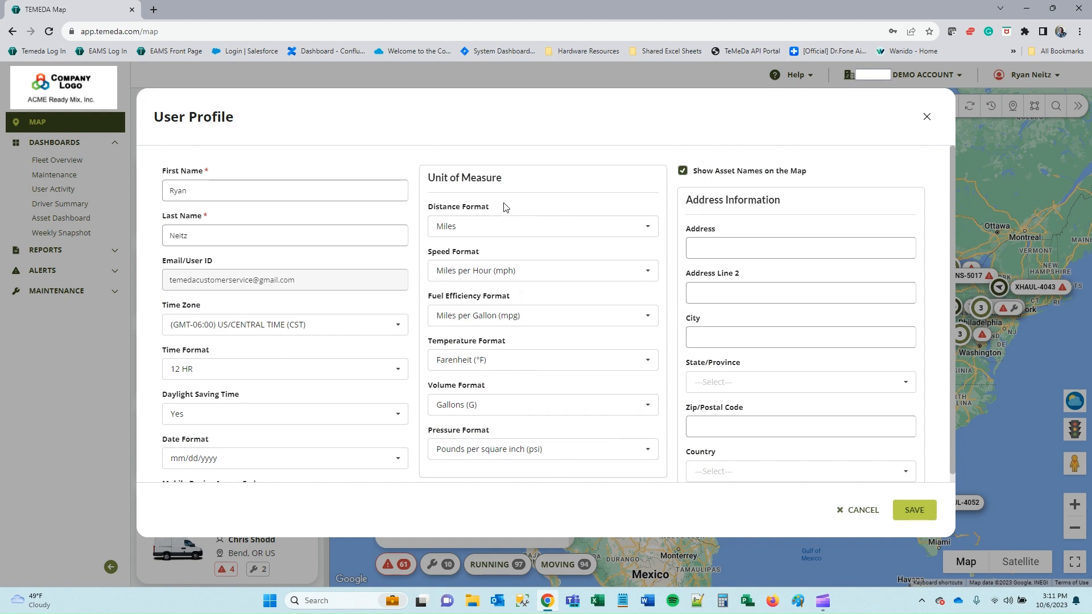
{"action": "left_click", "coordinate": [581, 231]}
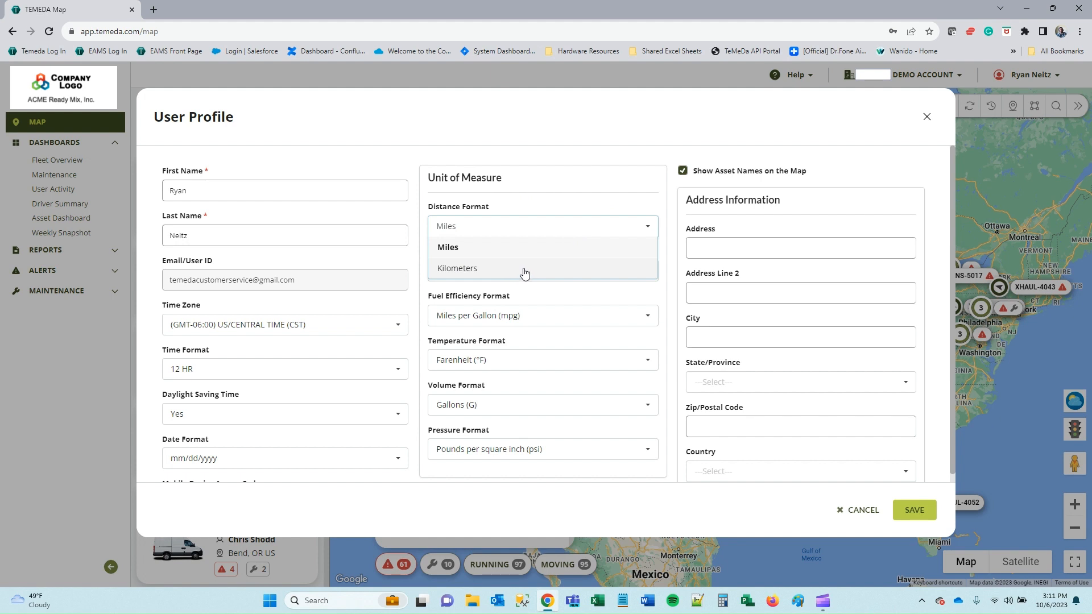
{"action": "left_click", "coordinate": [597, 119]}
{"action": "scroll", "coordinate": [715, 359], "scroll_direction": "down", "scroll_amount": 2}
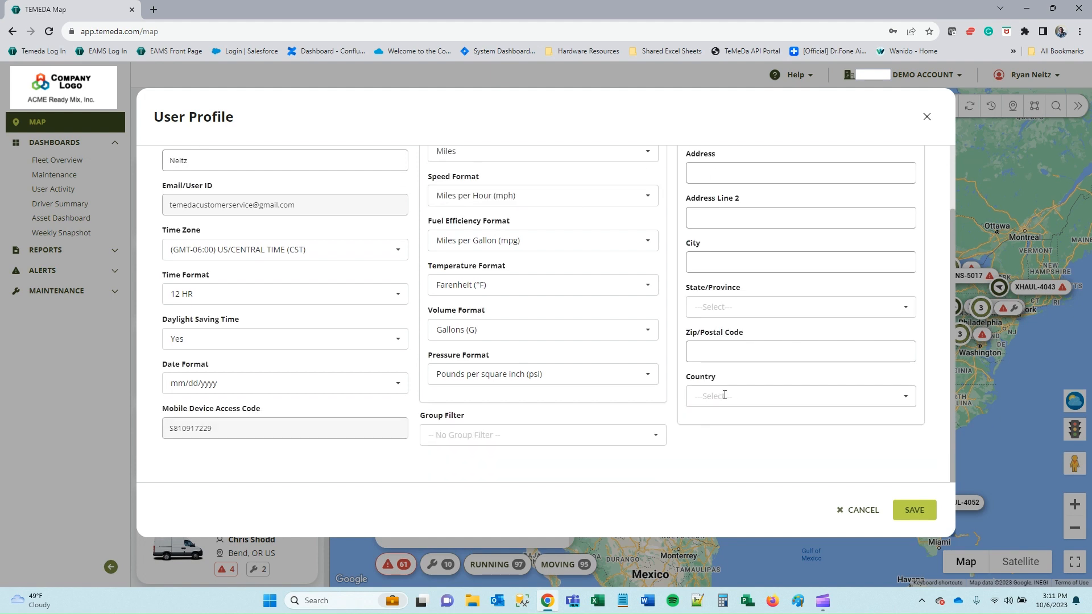
{"action": "scroll", "coordinate": [725, 394], "scroll_direction": "up", "scroll_amount": 2}
{"action": "scroll", "coordinate": [749, 364], "scroll_direction": "down", "scroll_amount": 2}
{"action": "scroll", "coordinate": [766, 317], "scroll_direction": "up", "scroll_amount": 2}
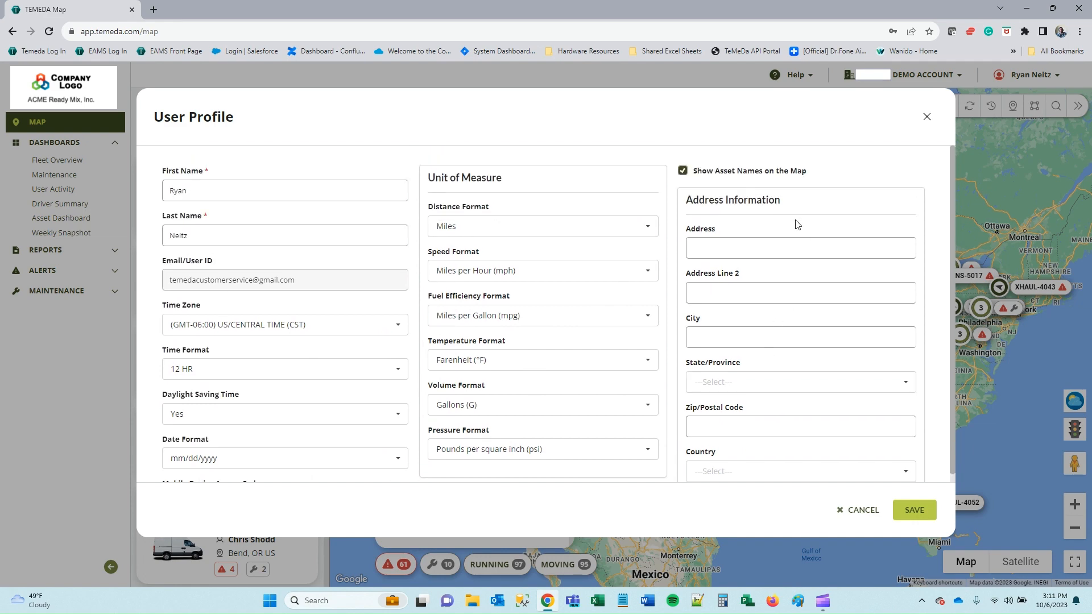
{"action": "scroll", "coordinate": [800, 233], "scroll_direction": "down", "scroll_amount": 2}
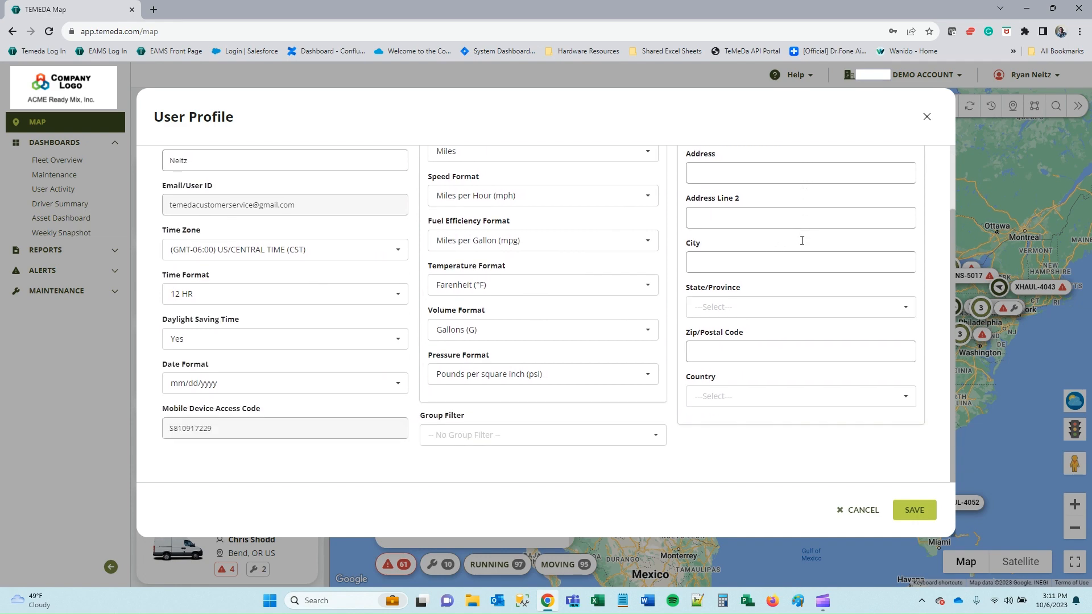
{"action": "left_click", "coordinate": [856, 518]}
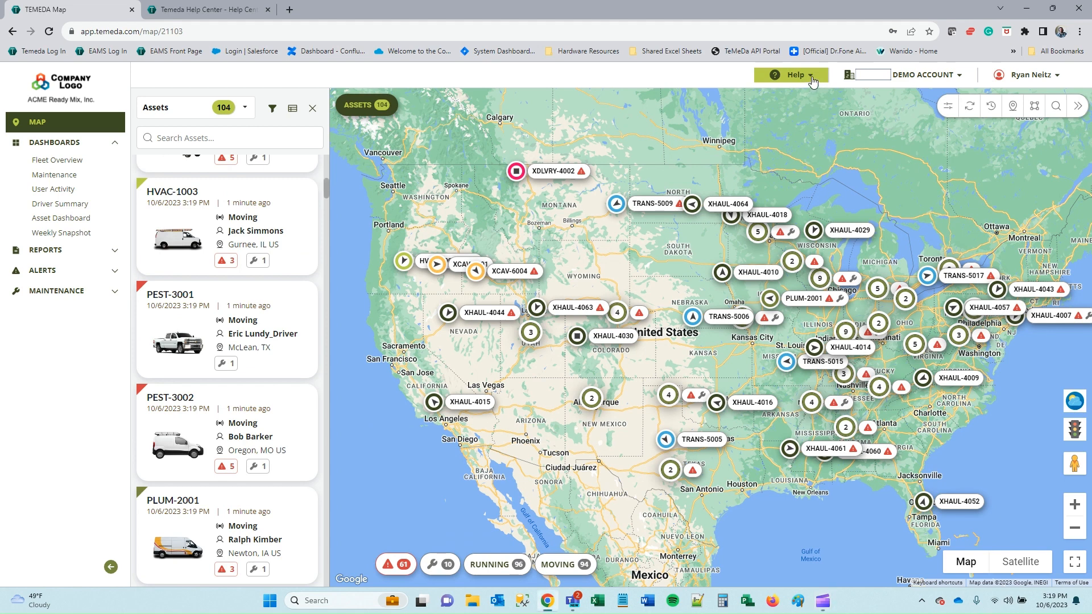
{"action": "left_click", "coordinate": [813, 82]}
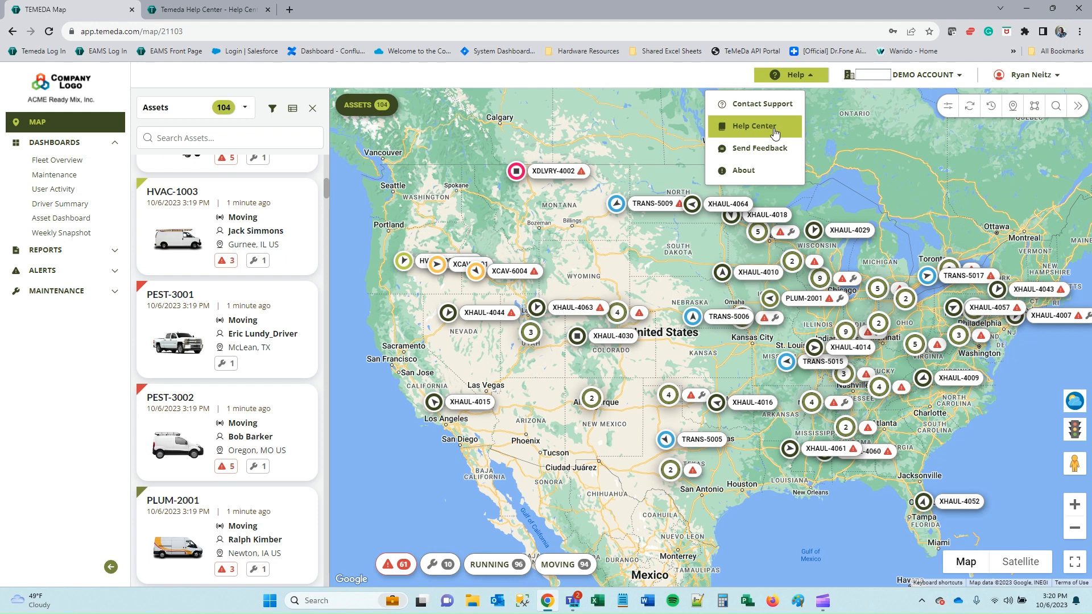
{"action": "left_click", "coordinate": [611, 277]}
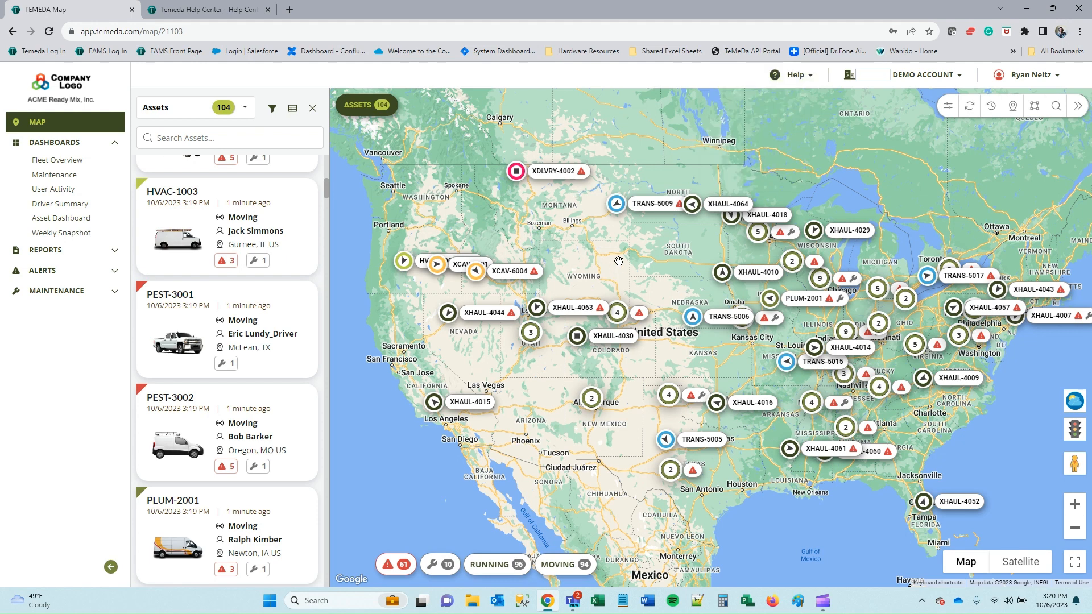